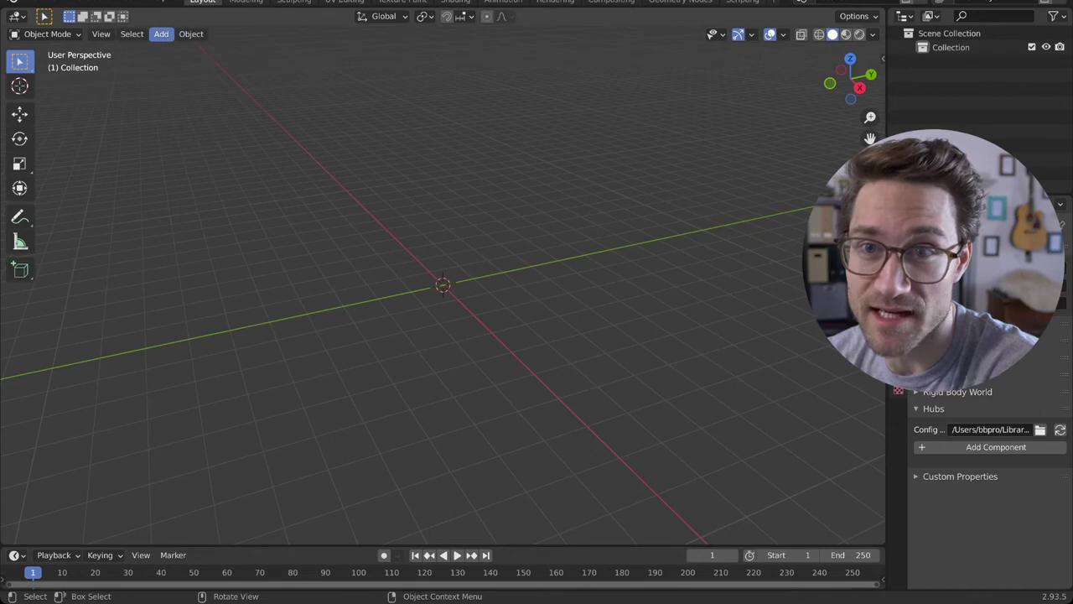
- Add a cone mesh at the origin and rotate it upside down so its tip points downward
{"action": "left_click", "coordinate": [161, 33]}
{"action": "mouse_move", "coordinate": [179, 51]}
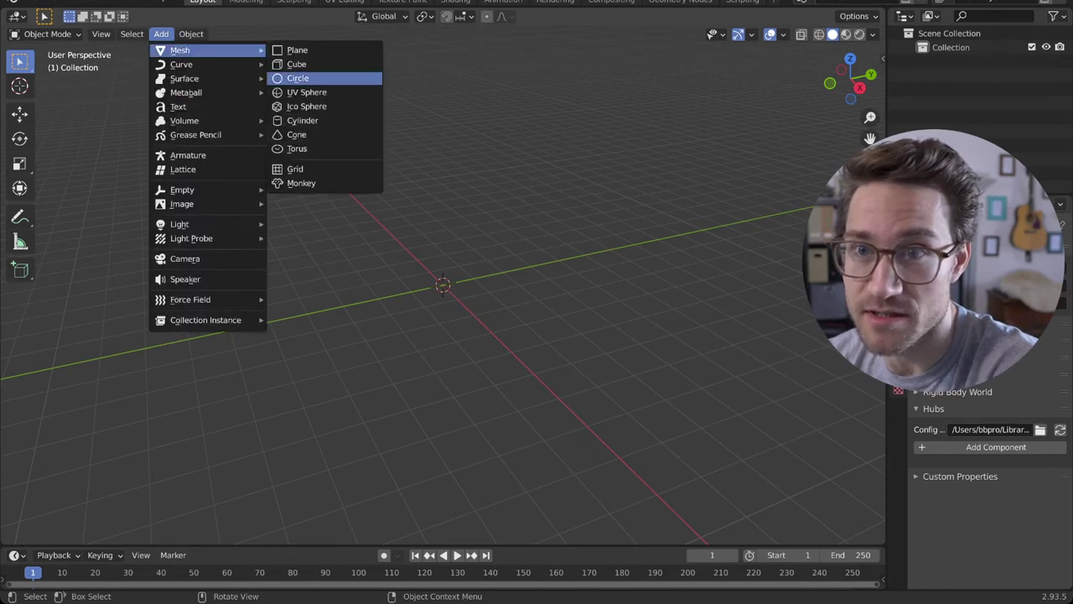
{"action": "left_click", "coordinate": [296, 135]}
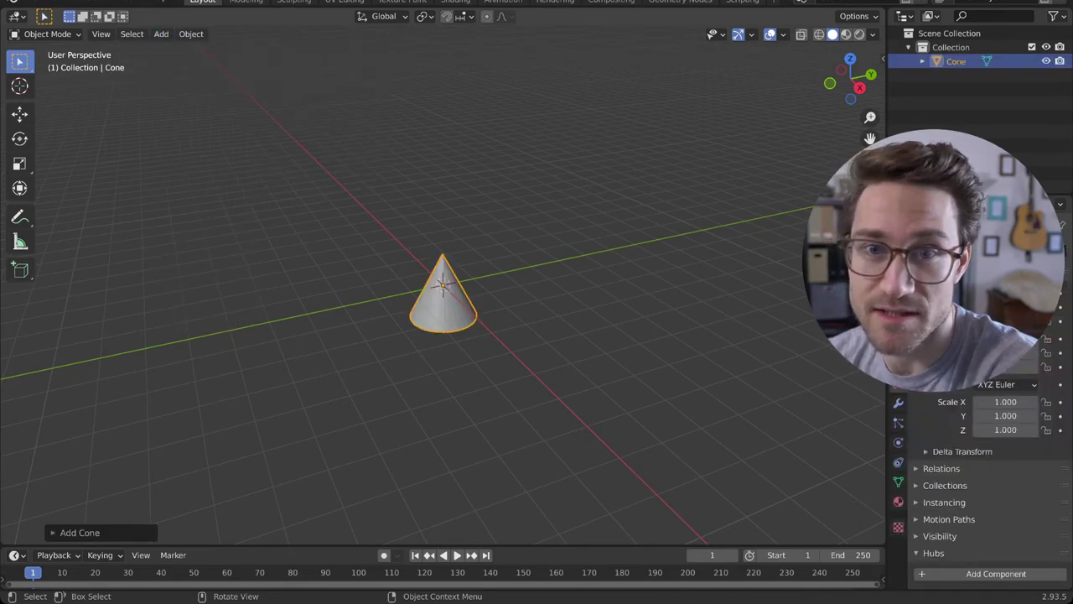
{"action": "left_click", "coordinate": [19, 138]}
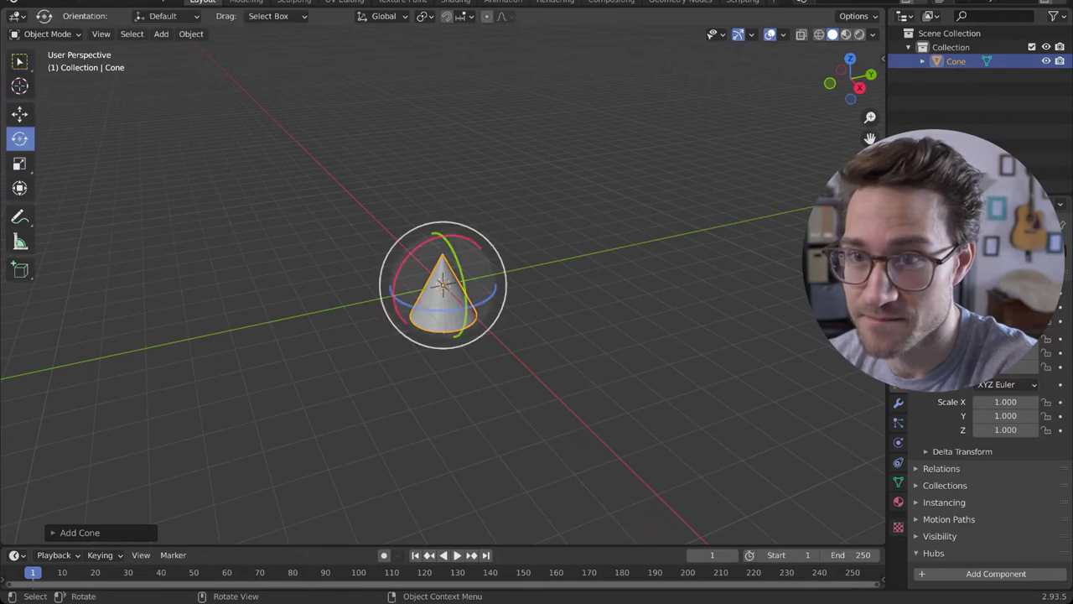
{"action": "left_click_drag", "start_coordinate": [431, 248], "coordinate": [559, 438]}
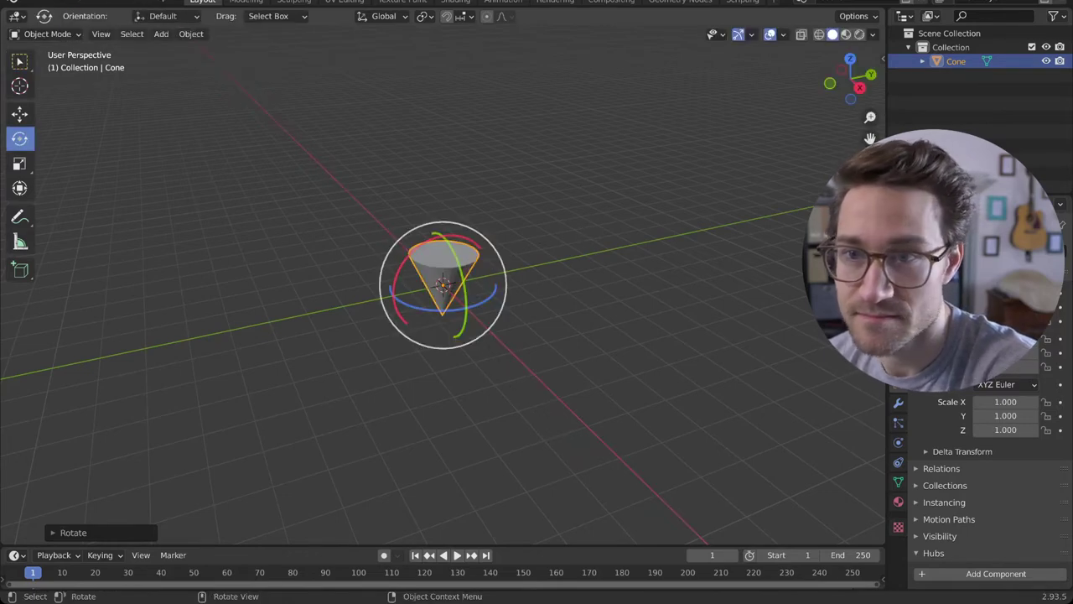
- Move the inverted cone up along the Z axis until its tip rests on the grid origin
{"action": "left_click", "coordinate": [19, 114]}
{"action": "left_click_drag", "start_coordinate": [442, 232], "coordinate": [442, 203]}
{"action": "middle_click_drag", "start_coordinate": [442, 203], "coordinate": [411, 181]}
{"action": "scroll", "coordinate": [442, 192], "scroll_direction": "up", "scroll_amount": 4}
{"action": "left_click_drag", "start_coordinate": [442, 168], "coordinate": [442, 161]}
{"action": "key", "text": "g"}
{"action": "key", "text": "Return"}
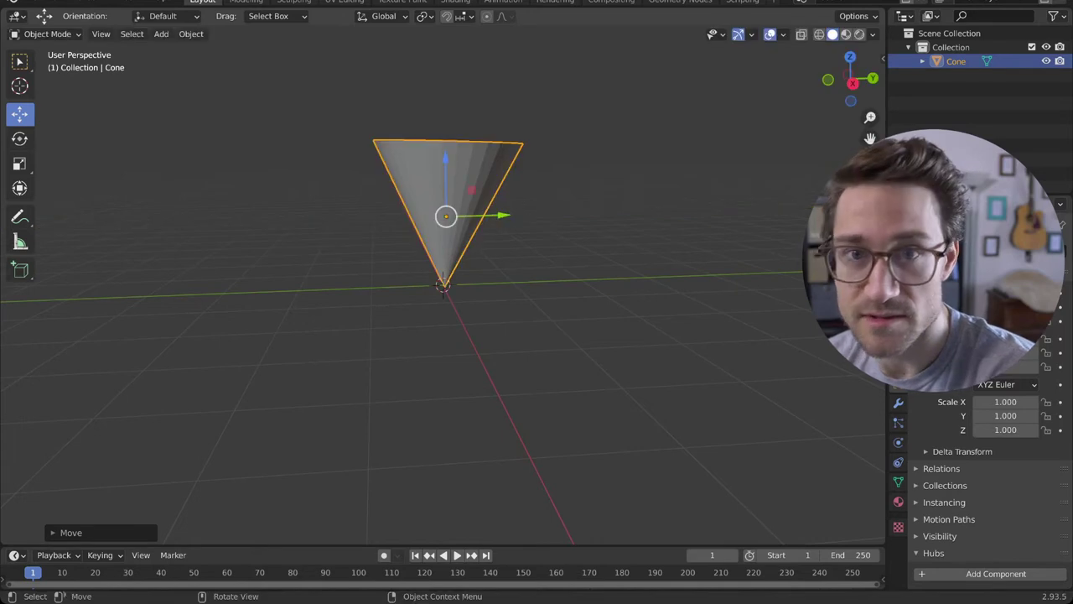
- Stretch the cone along Z to a scale of about 1.868 and raise it so its tip sits on the origin
{"action": "left_click", "coordinate": [20, 163]}
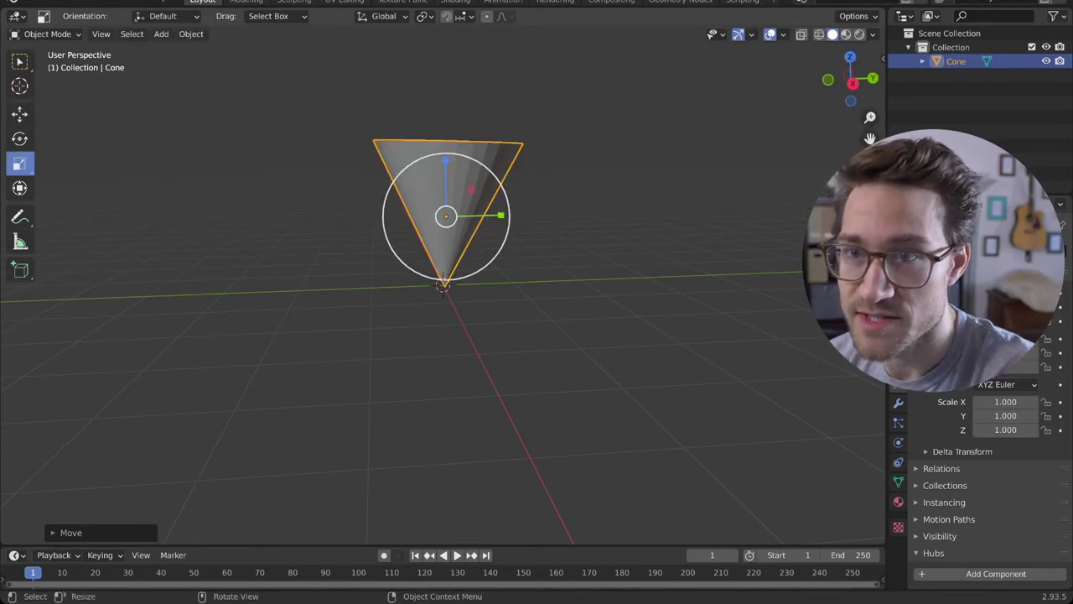
{"action": "left_click_drag", "start_coordinate": [445, 159], "coordinate": [455, 101]}
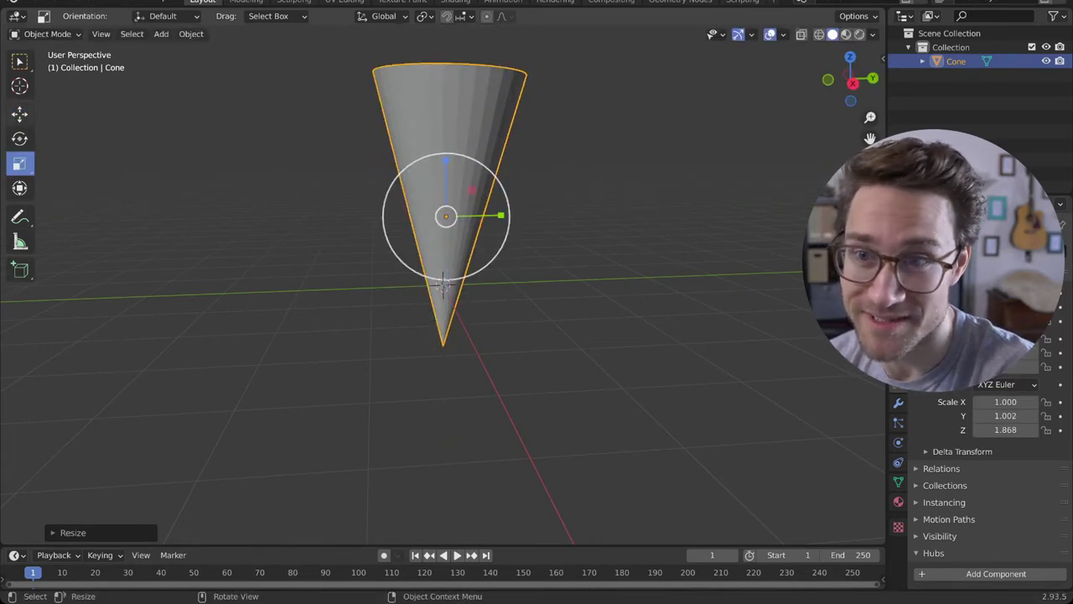
{"action": "left_click", "coordinate": [19, 112]}
{"action": "left_click_drag", "start_coordinate": [445, 158], "coordinate": [445, 101]}
{"action": "left_click", "coordinate": [442, 286]}
{"action": "middle_click_drag", "start_coordinate": [443, 285], "coordinate": [497, 308]}
- Switch the cone to Sculpt Mode with the Grab brush and display it in wireframe shading
{"action": "left_click", "coordinate": [47, 34]}
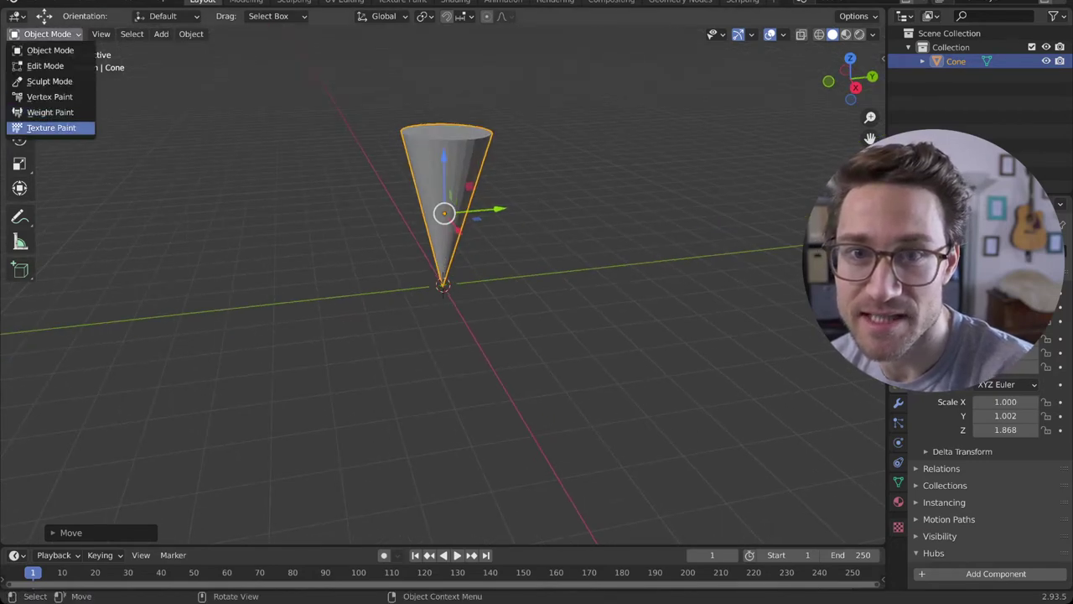
{"action": "left_click", "coordinate": [50, 81]}
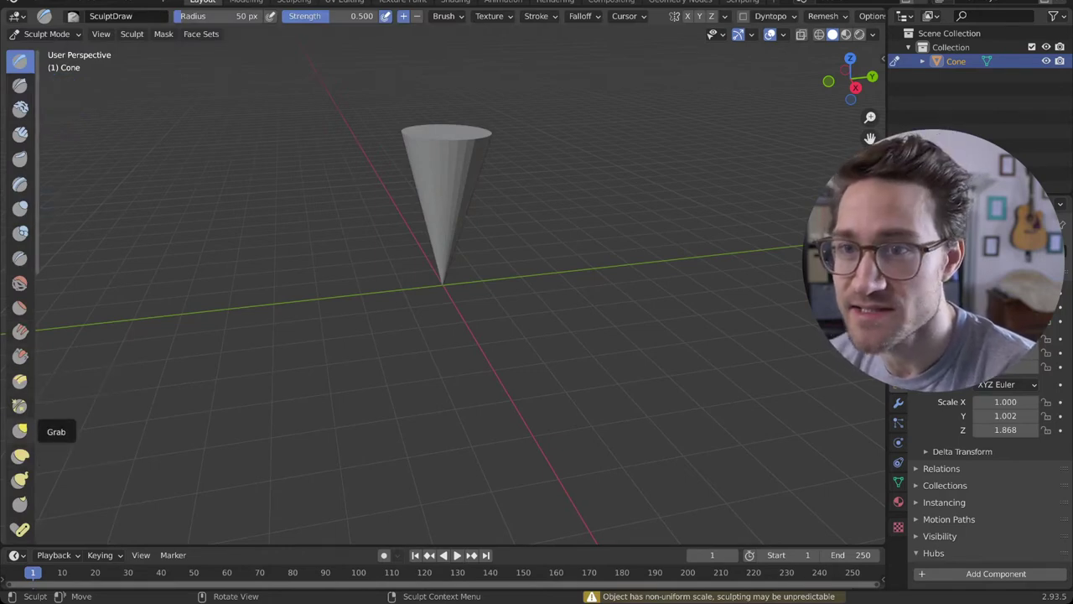
{"action": "left_click", "coordinate": [20, 429]}
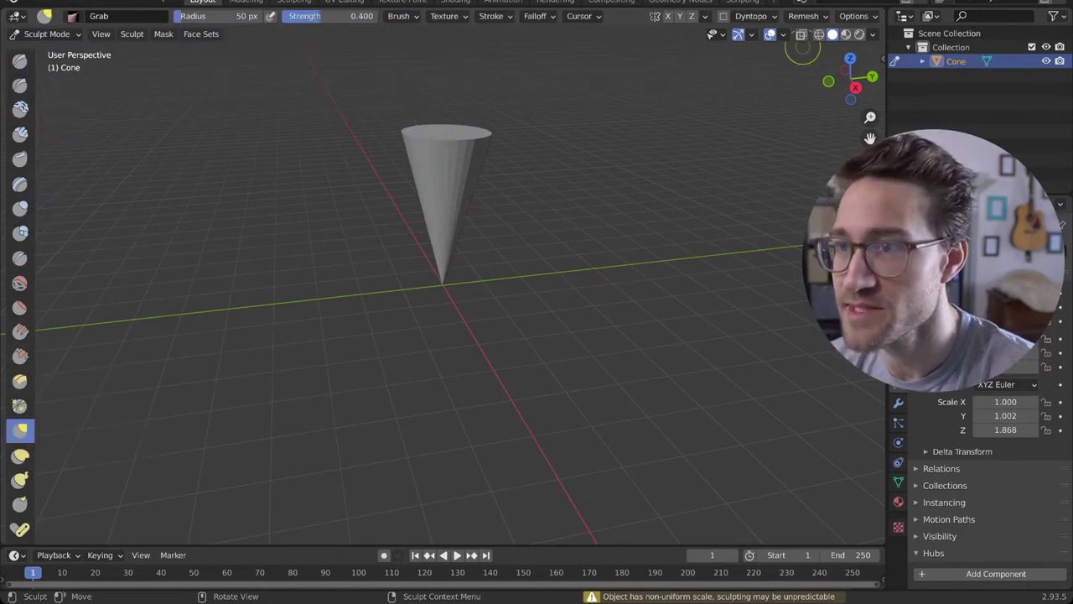
{"action": "left_click", "coordinate": [819, 35]}
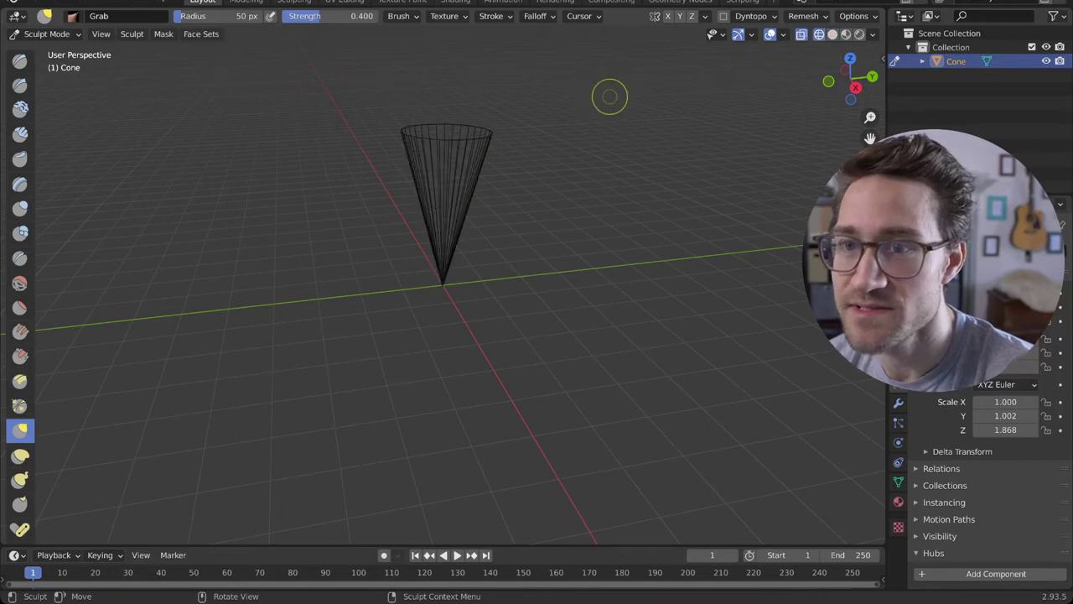
- Pull several vertices on the front of the cone's upper rim upward with the Grab brush to form jagged points
{"action": "middle_click_drag", "start_coordinate": [610, 97], "coordinate": [493, 222]}
{"action": "scroll", "coordinate": [492, 223], "scroll_direction": "up", "scroll_amount": 5}
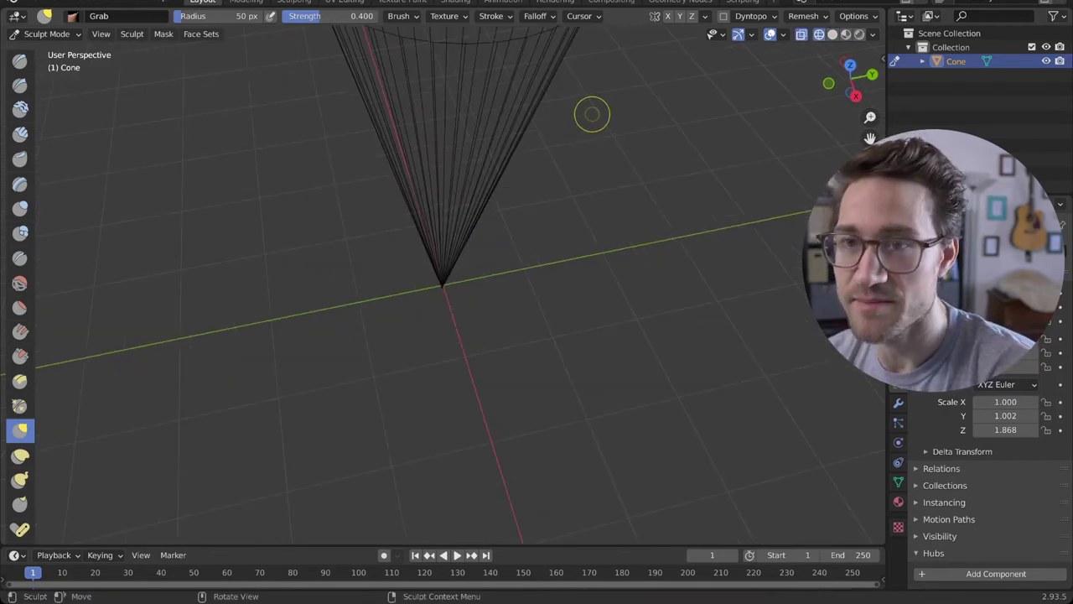
{"action": "middle_click_drag", "start_coordinate": [592, 114], "coordinate": [594, 289], "text": "shift"}
{"action": "scroll", "coordinate": [587, 280], "scroll_direction": "down", "scroll_amount": 3}
{"action": "middle_click_drag", "start_coordinate": [524, 171], "coordinate": [480, 113]}
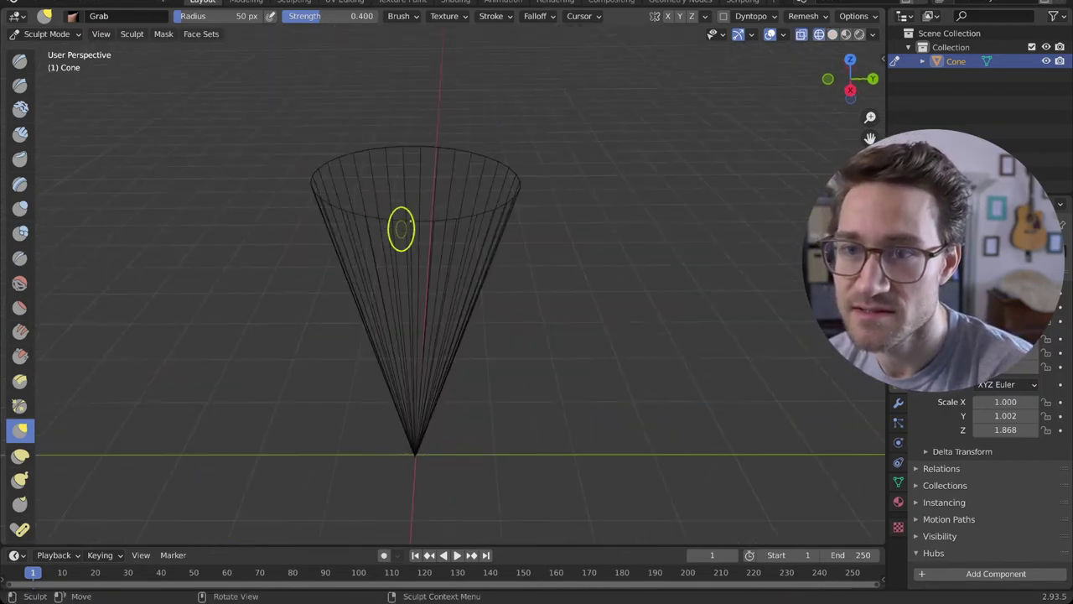
{"action": "mouse_move", "coordinate": [408, 227]}
{"action": "left_mouse_down"}
{"action": "mouse_move", "coordinate": [408, 218]}
{"action": "mouse_move", "coordinate": [402, 247]}
{"action": "mouse_move", "coordinate": [403, 98]}
{"action": "left_mouse_up"}
{"action": "left_click_drag", "start_coordinate": [349, 215], "coordinate": [347, 208]}
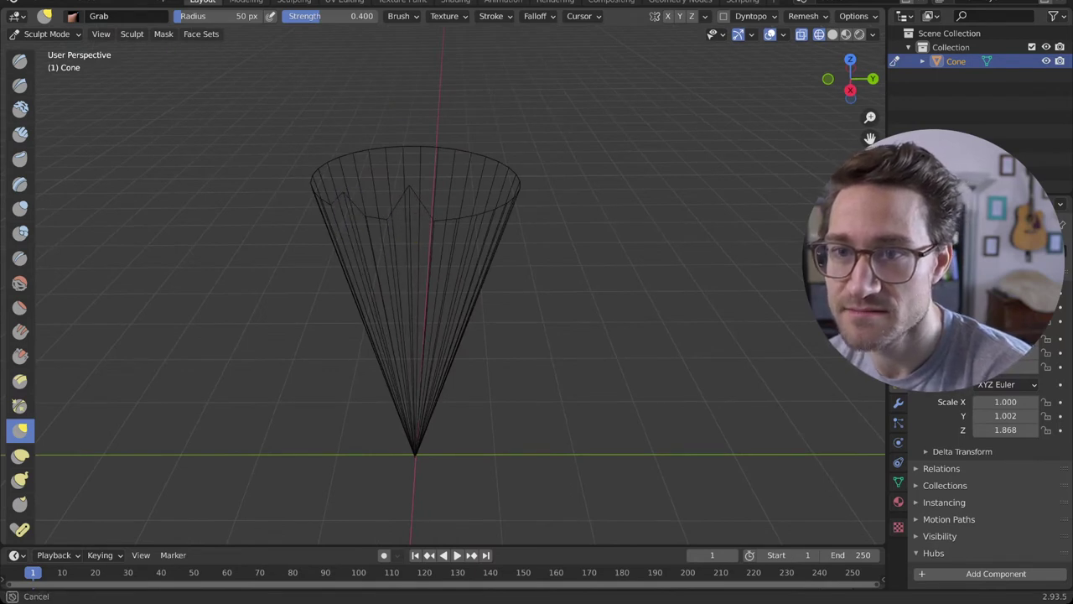
{"action": "left_click_drag", "start_coordinate": [326, 84], "coordinate": [310, 84]}
{"action": "left_click_drag", "start_coordinate": [366, 212], "coordinate": [352, 319]}
{"action": "mouse_move", "coordinate": [384, 168]}
{"action": "left_mouse_down"}
{"action": "mouse_move", "coordinate": [339, 307]}
{"action": "mouse_move", "coordinate": [346, 166]}
{"action": "left_mouse_up"}
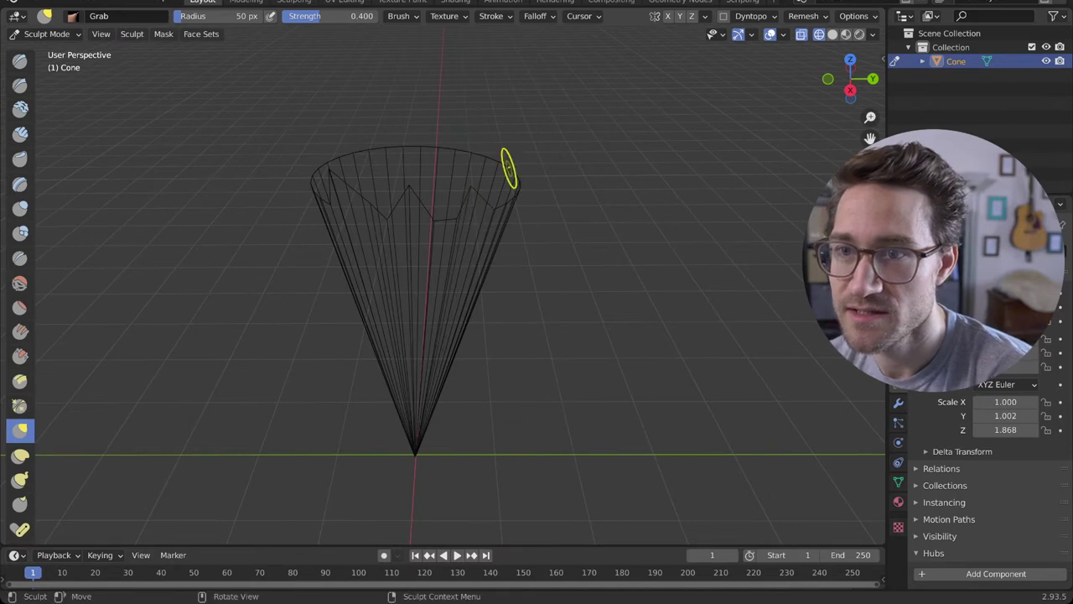
- Grab vertices along the back and sides of the cone's upper rim and pull them into uneven peaks
{"action": "mouse_move", "coordinate": [508, 168]}
{"action": "left_mouse_down"}
{"action": "mouse_move", "coordinate": [475, 134]}
{"action": "mouse_move", "coordinate": [491, 147]}
{"action": "left_mouse_up"}
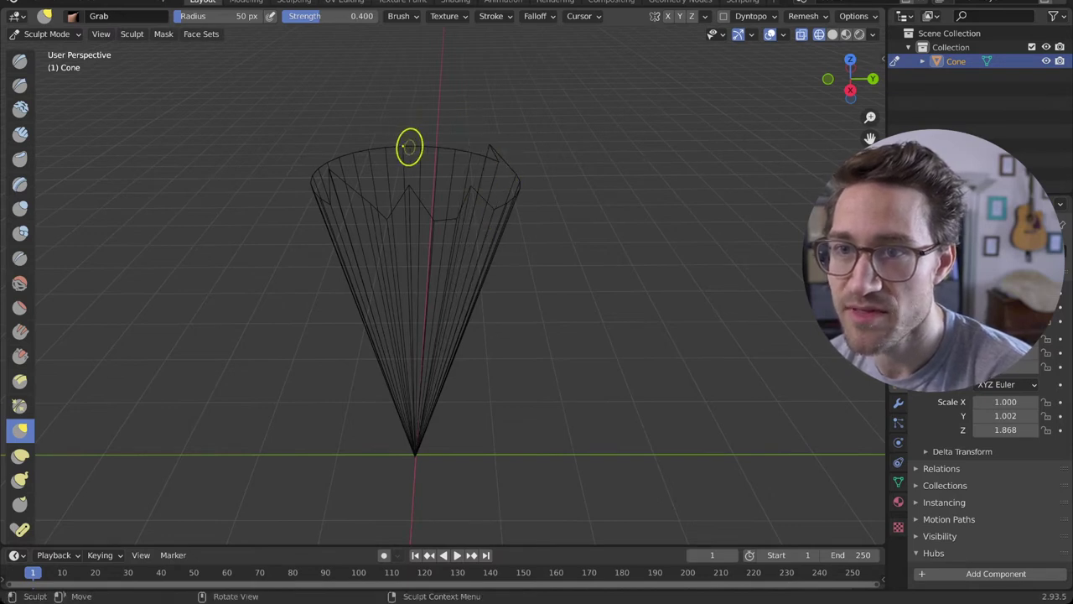
{"action": "mouse_move", "coordinate": [410, 148]}
{"action": "left_mouse_down"}
{"action": "mouse_move", "coordinate": [411, 136]}
{"action": "mouse_move", "coordinate": [365, 149]}
{"action": "mouse_move", "coordinate": [363, 133]}
{"action": "left_mouse_up"}
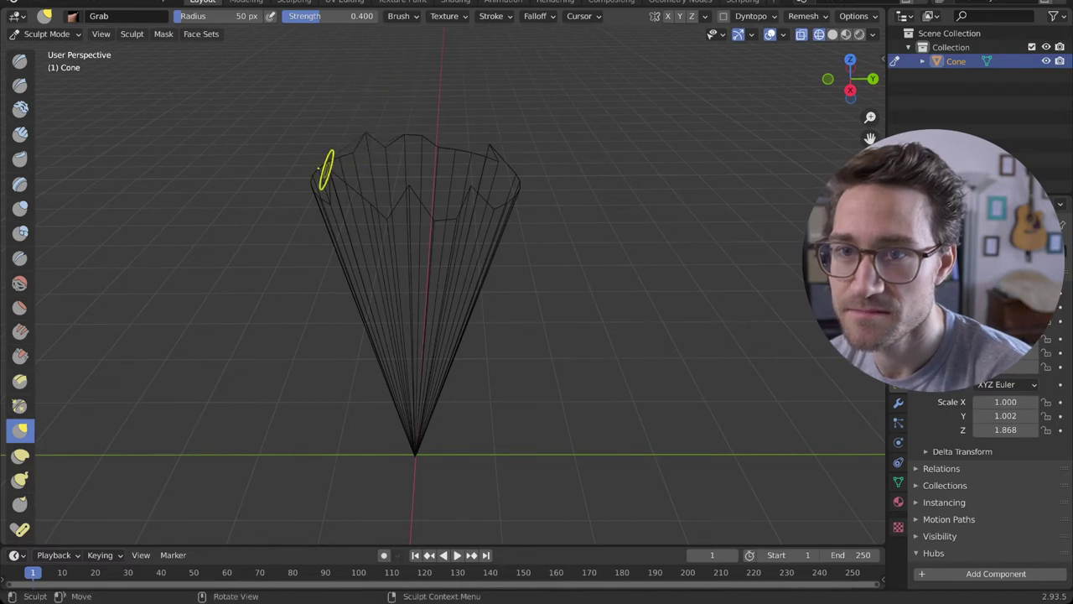
{"action": "left_click_drag", "start_coordinate": [326, 170], "coordinate": [318, 148]}
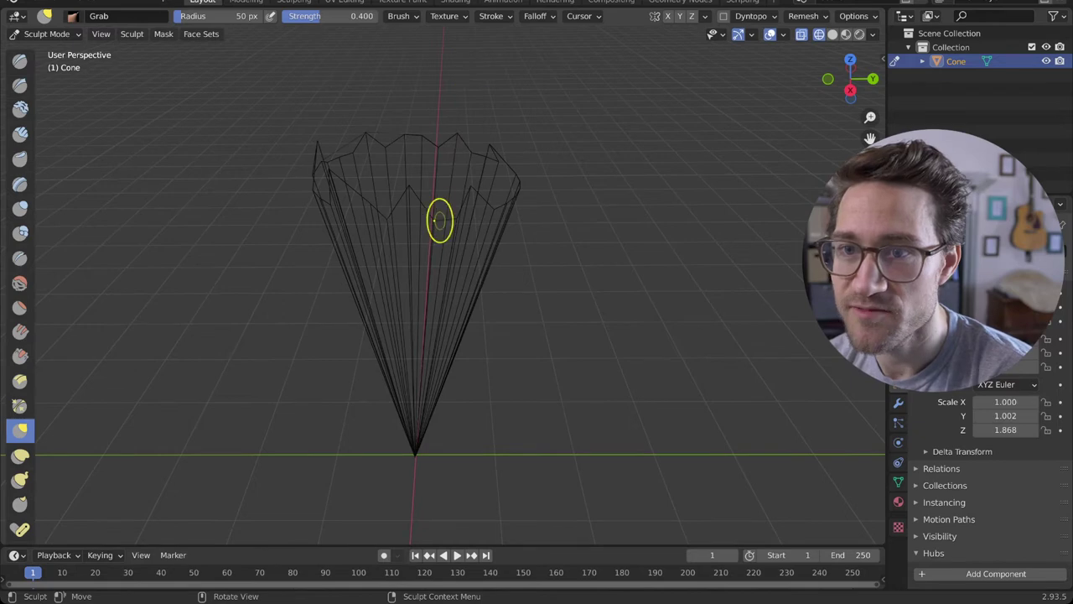
{"action": "mouse_move", "coordinate": [384, 220]}
{"action": "left_mouse_down"}
{"action": "mouse_move", "coordinate": [382, 205]}
{"action": "mouse_move", "coordinate": [419, 186]}
{"action": "mouse_move", "coordinate": [417, 211]}
{"action": "left_mouse_up"}
- From above, pull vertices on the sides of the cone's rim inward to make its outline irregular
{"action": "middle_click_drag", "start_coordinate": [519, 212], "coordinate": [499, 431]}
{"action": "middle_click_drag", "start_coordinate": [517, 286], "coordinate": [330, 351]}
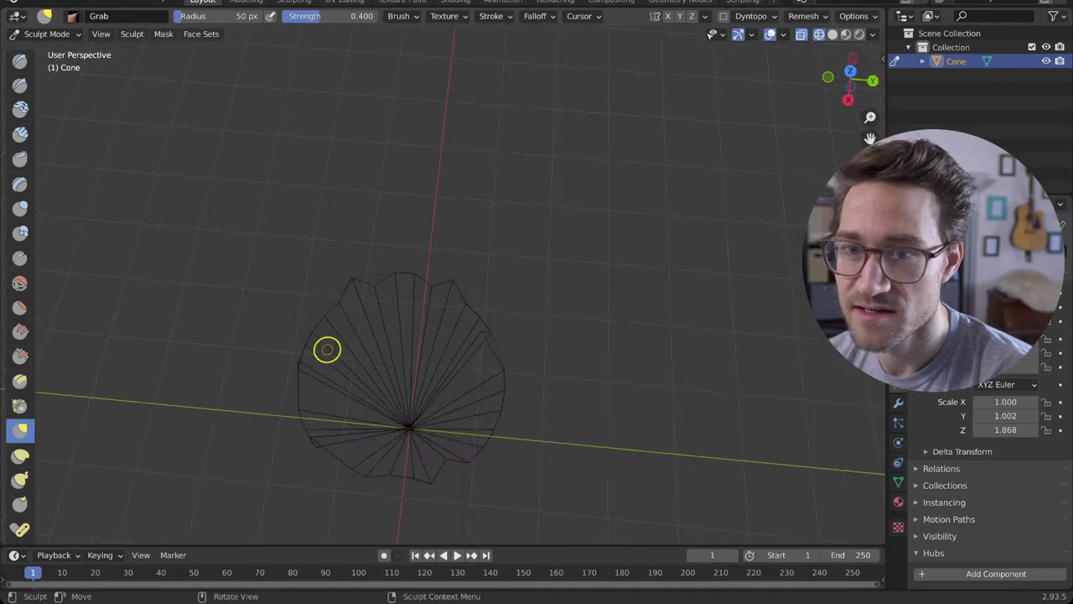
{"action": "mouse_move", "coordinate": [307, 335]}
{"action": "left_mouse_down"}
{"action": "mouse_move", "coordinate": [319, 341]}
{"action": "mouse_move", "coordinate": [322, 324]}
{"action": "left_mouse_up"}
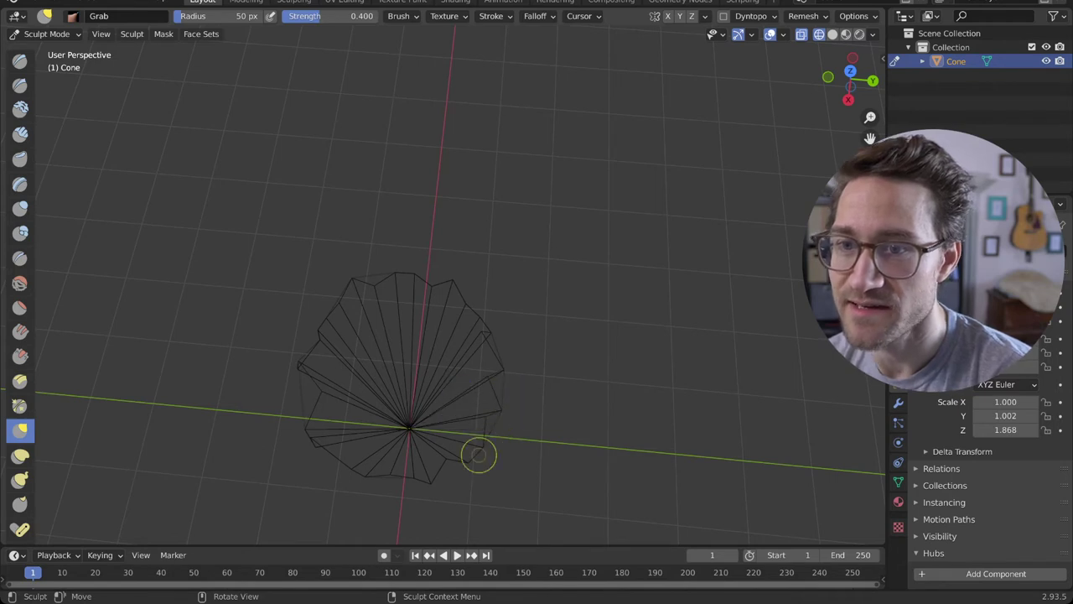
- Check the sculpted cone from several sides and nudge its bottom tip slightly upward with the Grab brush
{"action": "middle_click_drag", "start_coordinate": [472, 405], "coordinate": [453, 486]}
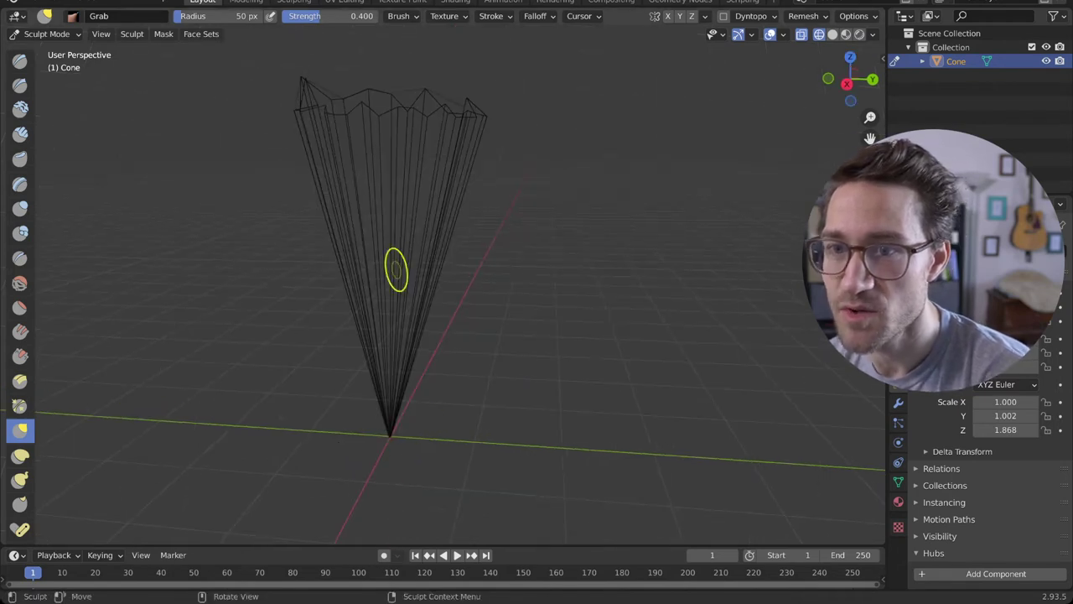
{"action": "mouse_move", "coordinate": [395, 268]}
{"action": "middle_mouse_down"}
{"action": "mouse_move", "coordinate": [265, 314]}
{"action": "mouse_move", "coordinate": [410, 250]}
{"action": "middle_mouse_up"}
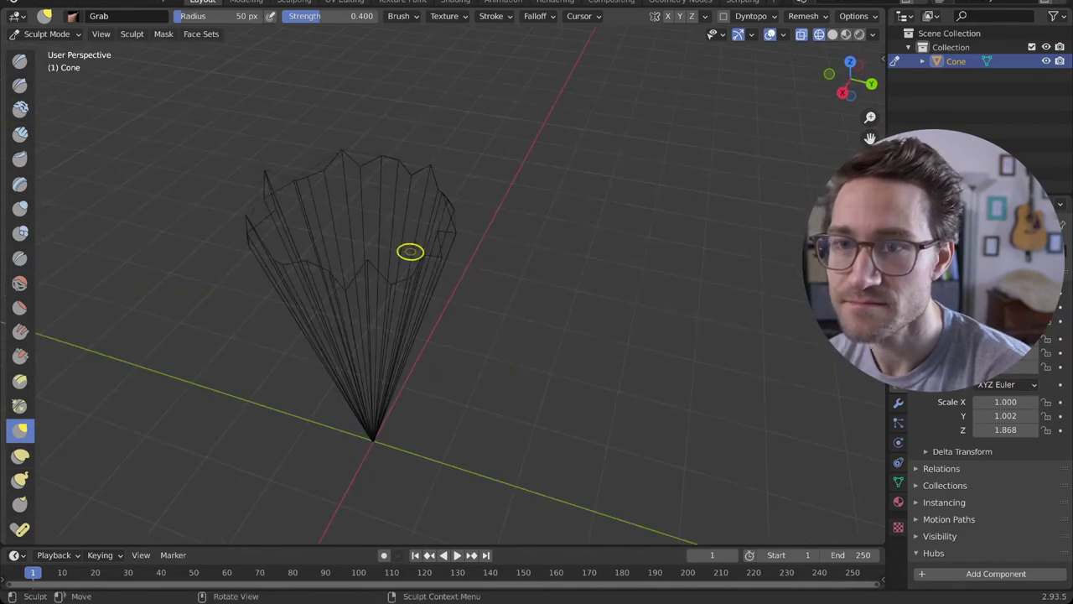
{"action": "middle_click_drag", "start_coordinate": [430, 410], "coordinate": [382, 489]}
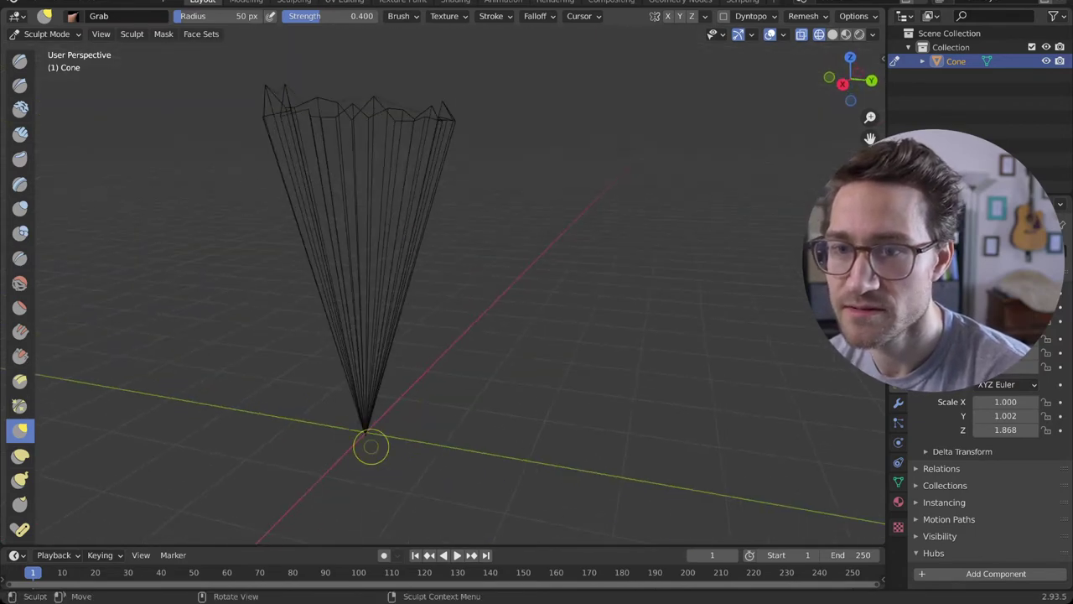
{"action": "left_click_drag", "start_coordinate": [365, 428], "coordinate": [364, 413]}
- Return the sculpted cone to Object Mode and display it in solid shading
{"action": "mouse_move", "coordinate": [439, 338]}
{"action": "middle_mouse_down"}
{"action": "mouse_move", "coordinate": [501, 311]}
{"action": "mouse_move", "coordinate": [402, 366]}
{"action": "middle_mouse_up"}
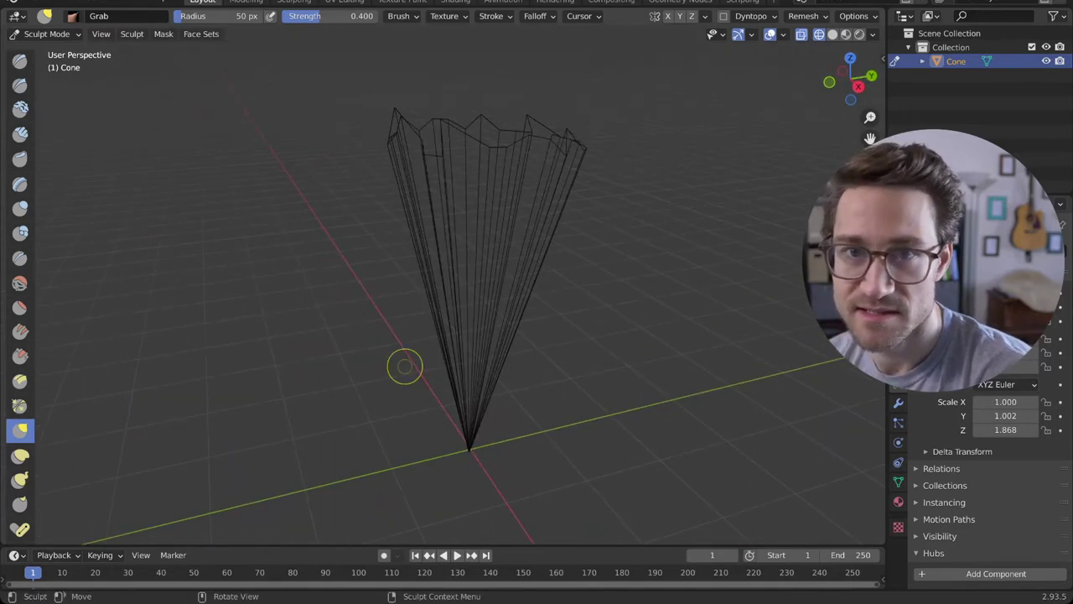
{"action": "middle_click_drag", "start_coordinate": [513, 333], "coordinate": [391, 302]}
{"action": "left_click", "coordinate": [46, 33]}
{"action": "left_click", "coordinate": [37, 37]}
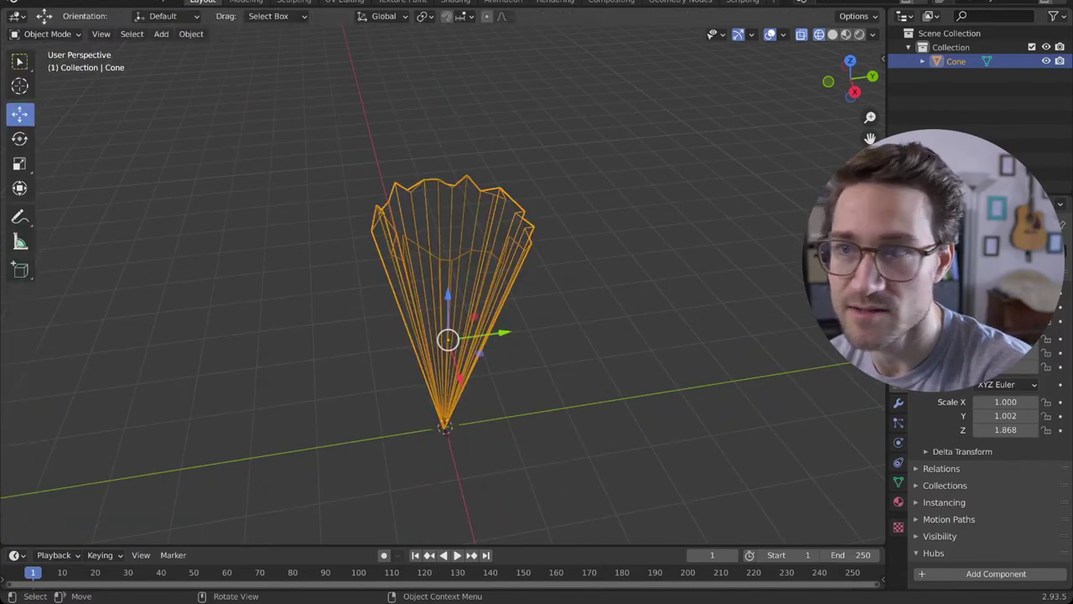
{"action": "left_click", "coordinate": [833, 34]}
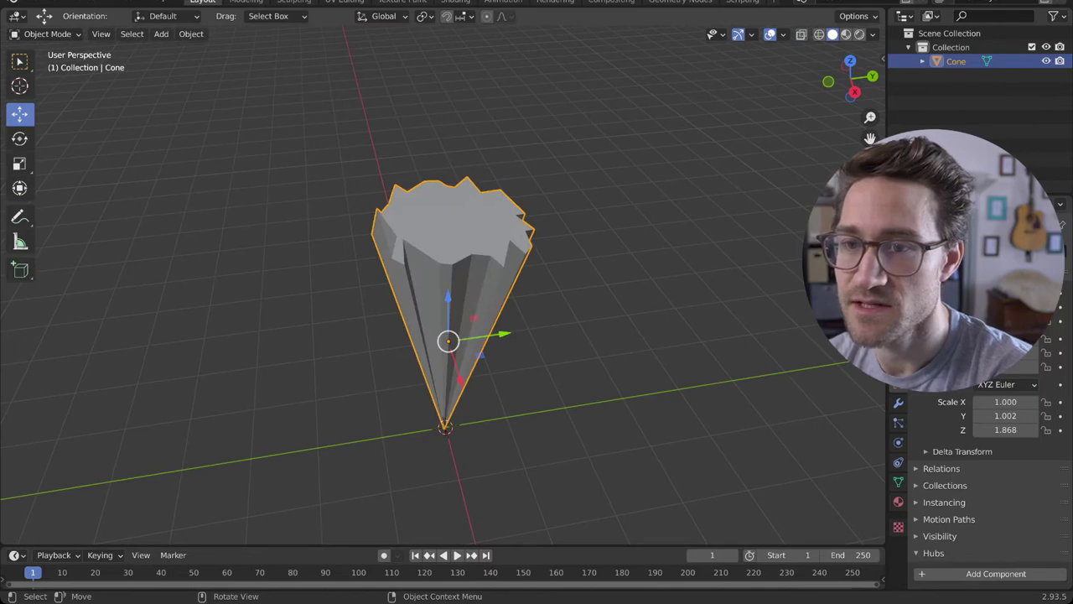
- Display the cone in material preview shading and create a new material for it
{"action": "middle_click_drag", "start_coordinate": [445, 336], "coordinate": [537, 340]}
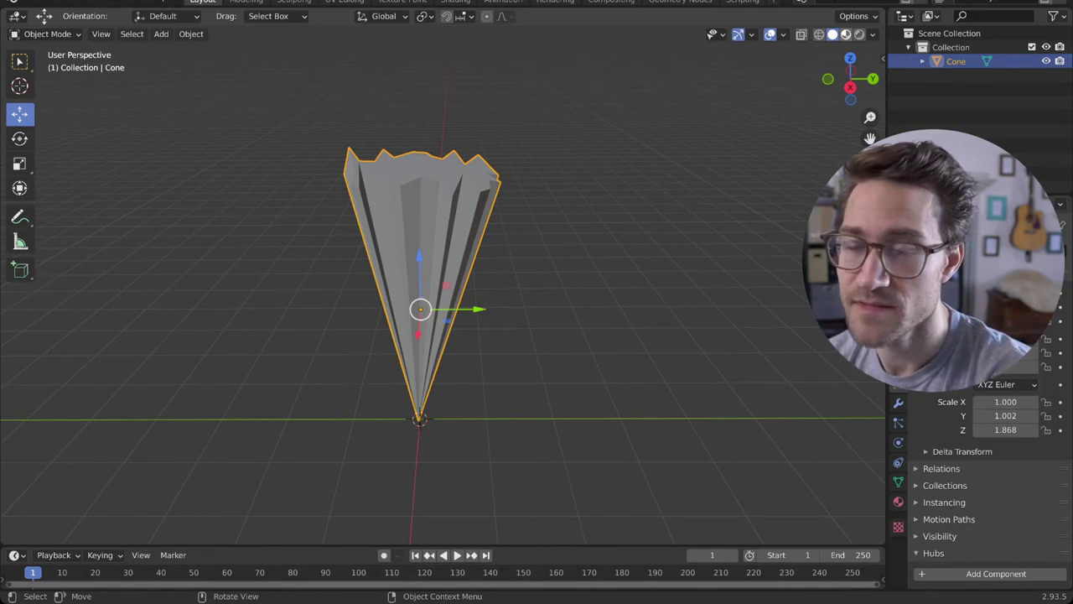
{"action": "left_click", "coordinate": [846, 35]}
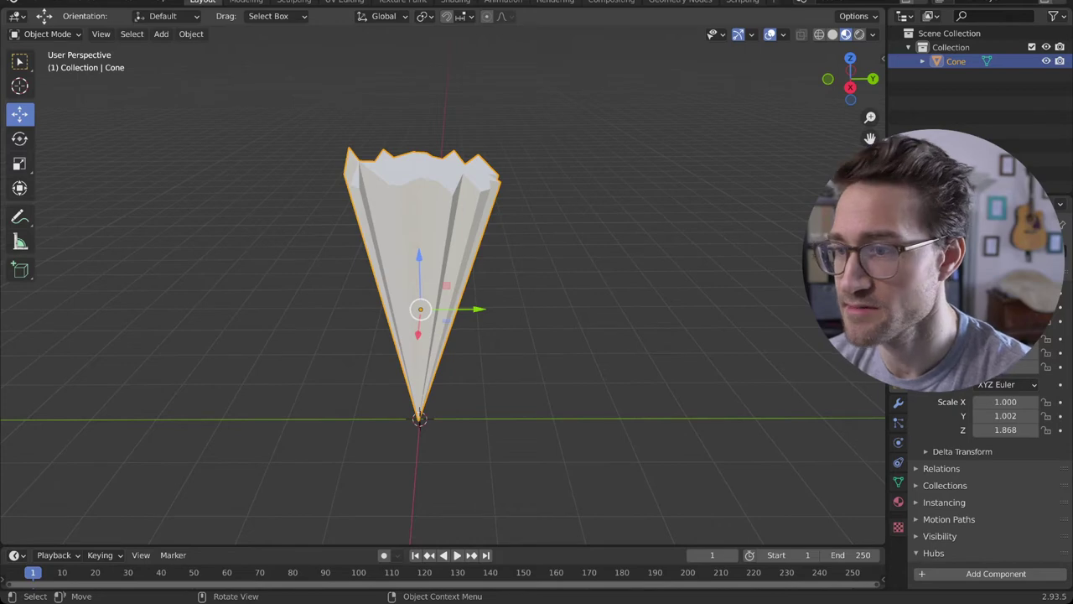
{"action": "left_click", "coordinate": [899, 501]}
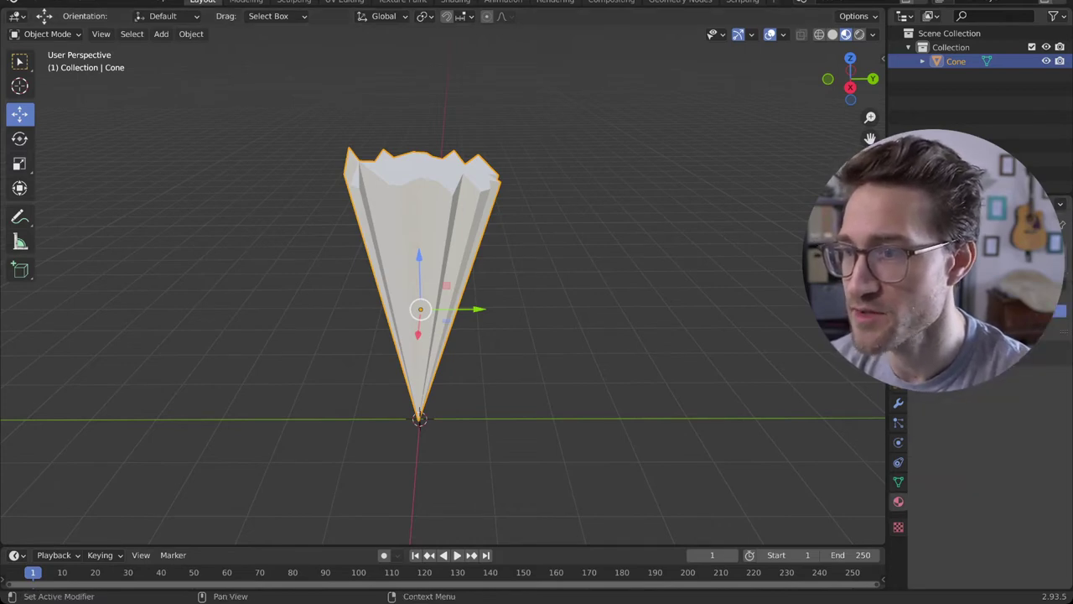
{"action": "left_click", "coordinate": [992, 311]}
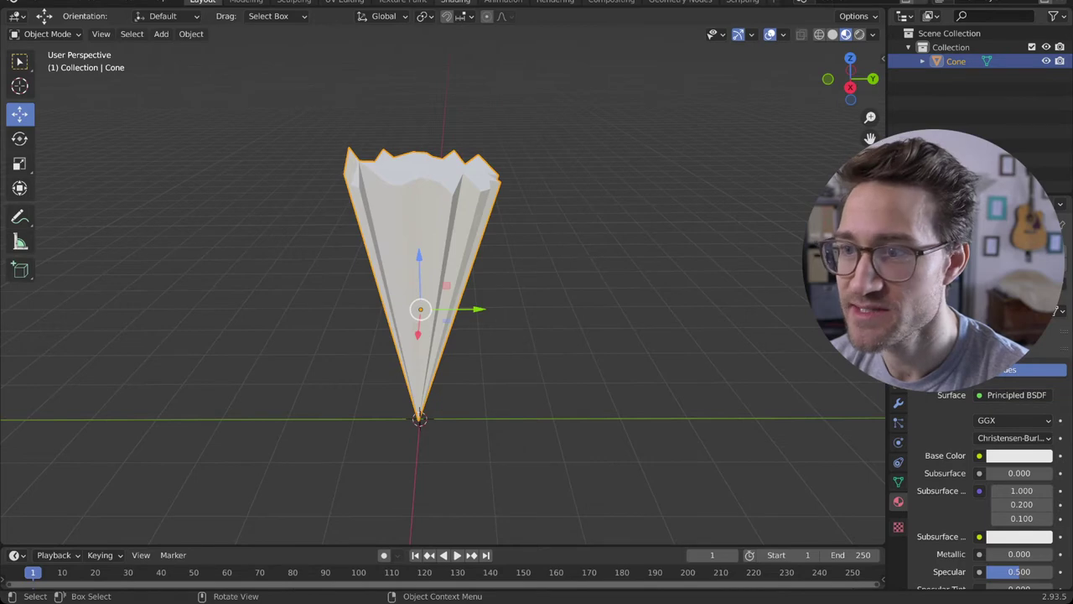
- Open the Shading workspace and add an Image Texture node beside the Principled BSDF node of the cone's material
{"action": "left_click", "coordinate": [455, 1]}
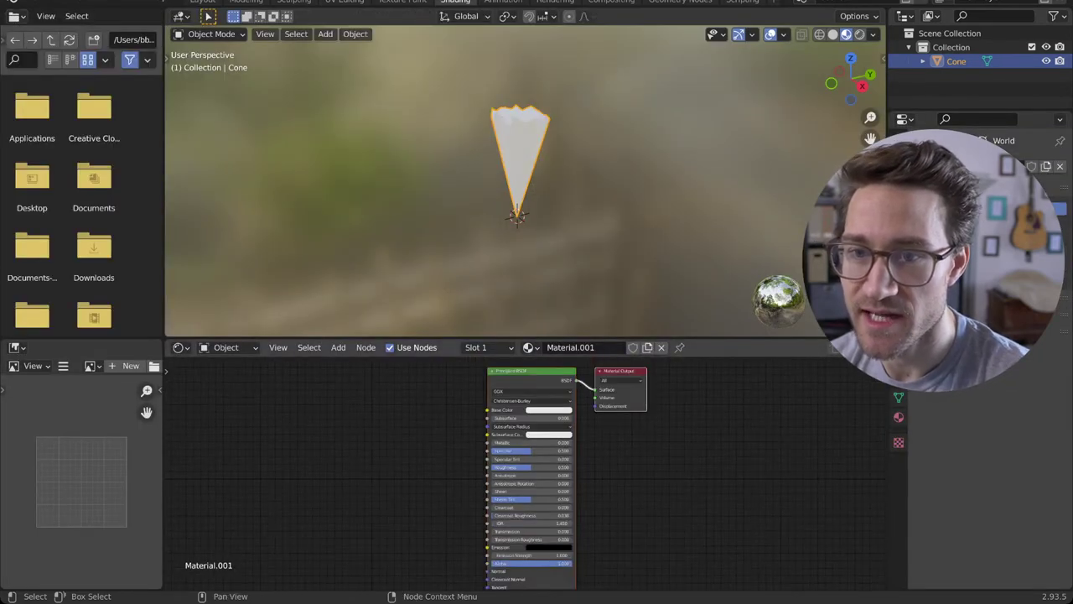
{"action": "left_click", "coordinate": [338, 347]}
{"action": "mouse_move", "coordinate": [369, 441]}
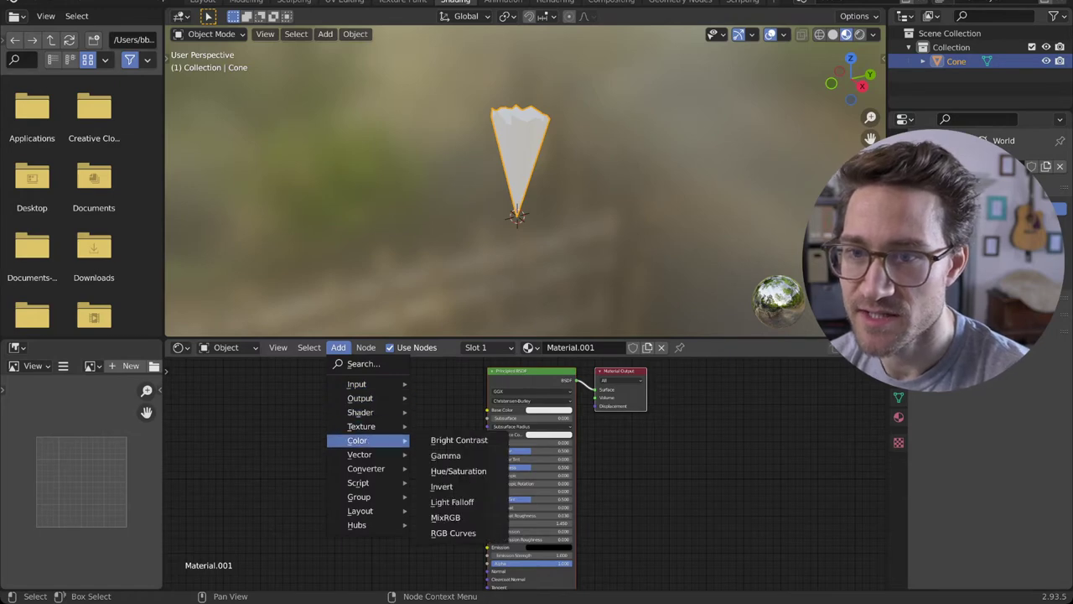
{"action": "left_click", "coordinate": [503, 302]}
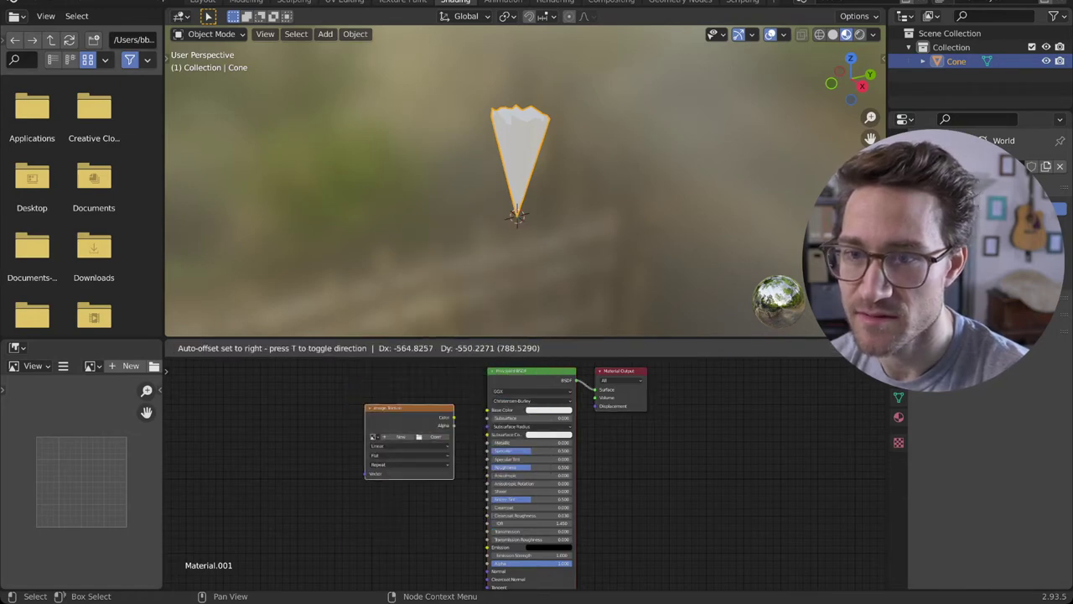
{"action": "left_click", "coordinate": [309, 387]}
- Connect the Image Texture's Color output to the Principled BSDF's Base Color and space the two nodes farther apart
{"action": "left_click_drag", "start_coordinate": [398, 399], "coordinate": [487, 410]}
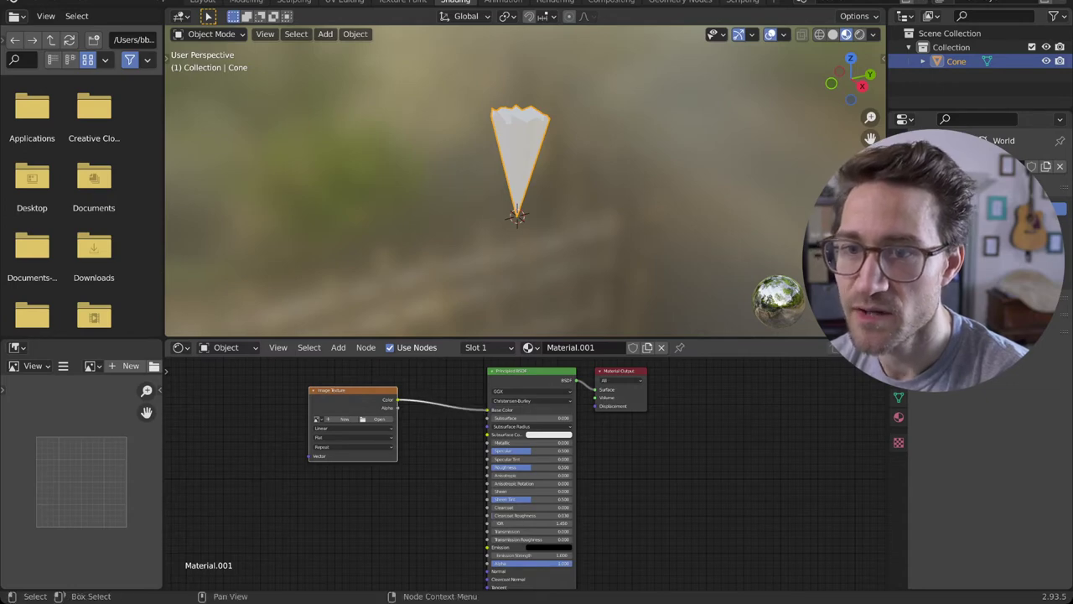
{"action": "left_click_drag", "start_coordinate": [525, 371], "coordinate": [452, 388]}
{"action": "left_click_drag", "start_coordinate": [353, 389], "coordinate": [269, 394]}
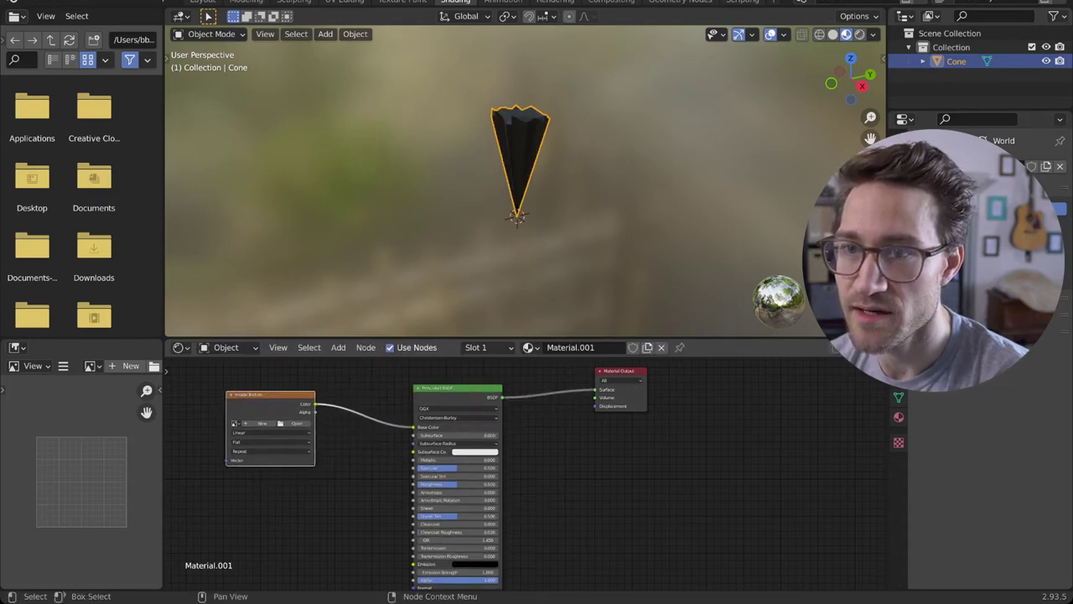
- Move the Principled BSDF closer to the Image Texture, disconnect it from the Material Output, and add a Mix Shader node in the gap
{"action": "left_click_drag", "start_coordinate": [452, 388], "coordinate": [382, 381]}
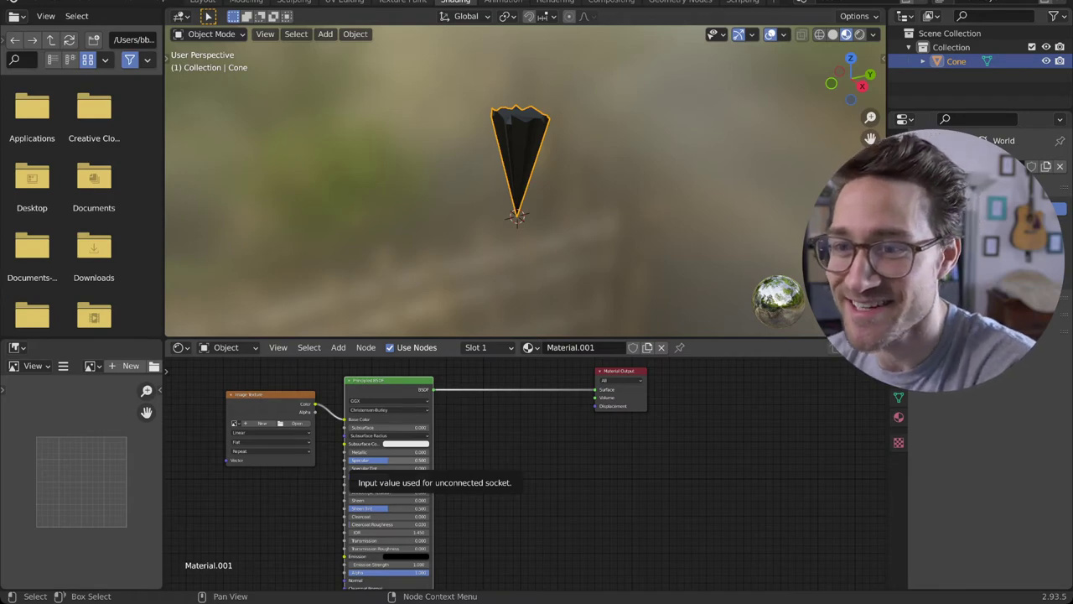
{"action": "left_click_drag", "start_coordinate": [595, 389], "coordinate": [537, 396]}
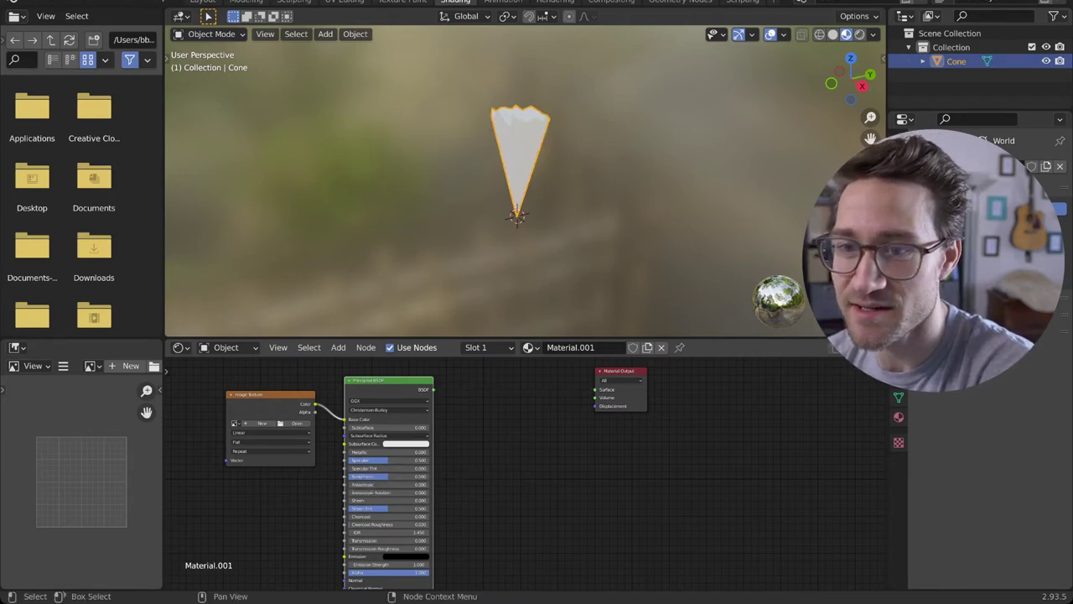
{"action": "left_click", "coordinate": [338, 347]}
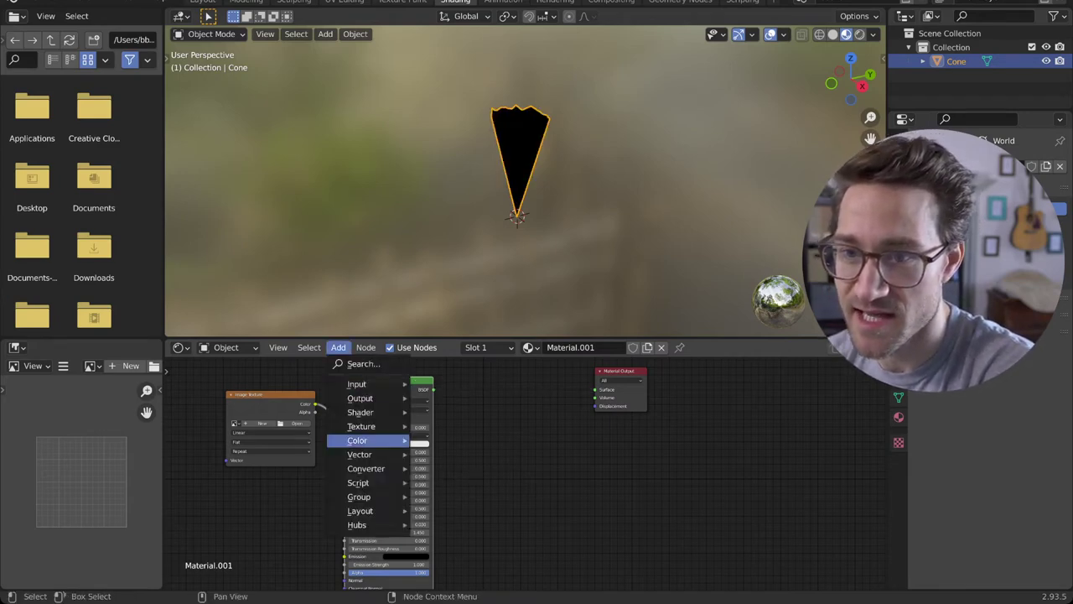
{"action": "mouse_move", "coordinate": [362, 426]}
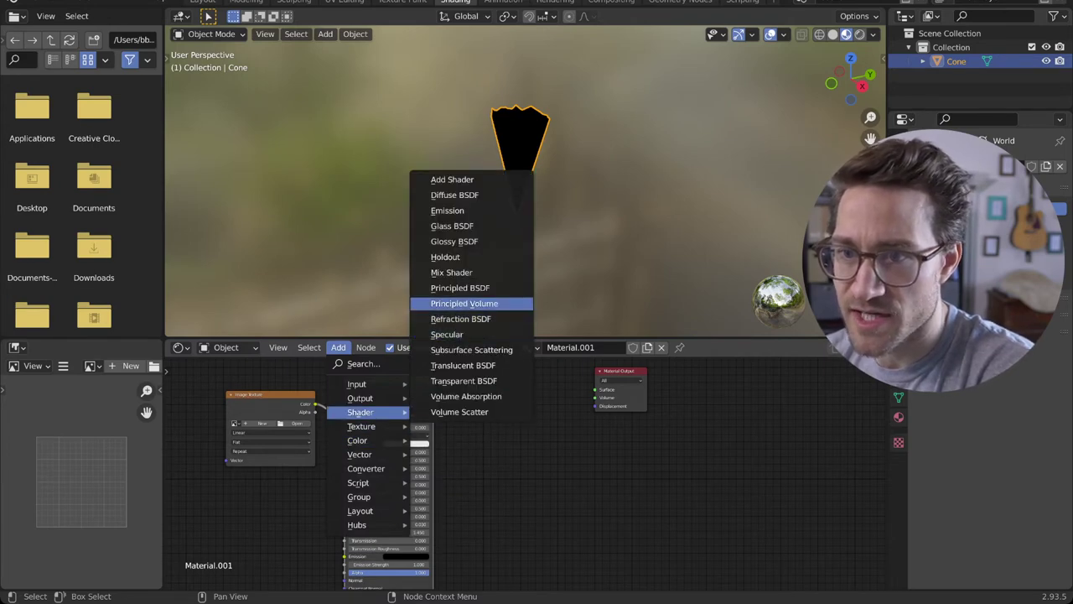
{"action": "left_click", "coordinate": [451, 273]}
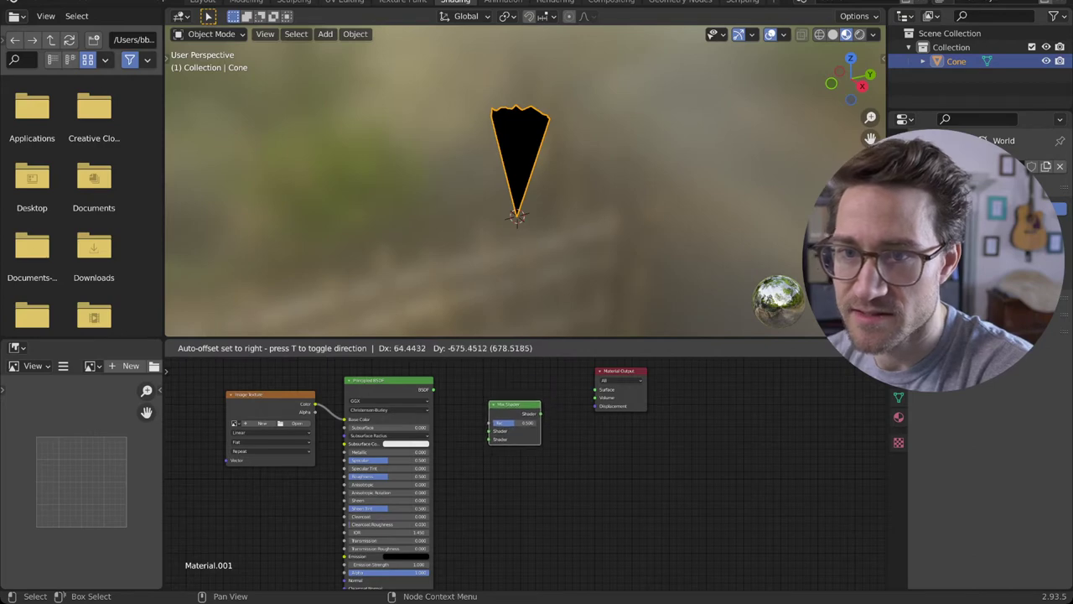
{"action": "left_click", "coordinate": [512, 431]}
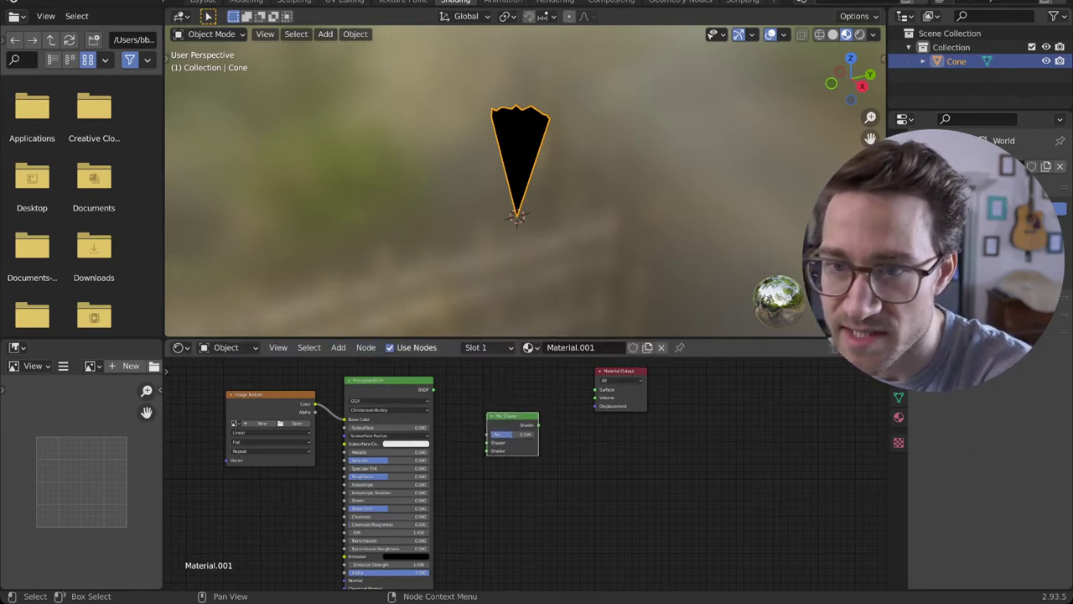
- Add a Transparent BSDF node above the Mix Shader and shift the Mix Shader to make room between the nodes
{"action": "left_click", "coordinate": [309, 347]}
{"action": "mouse_move", "coordinate": [338, 347]}
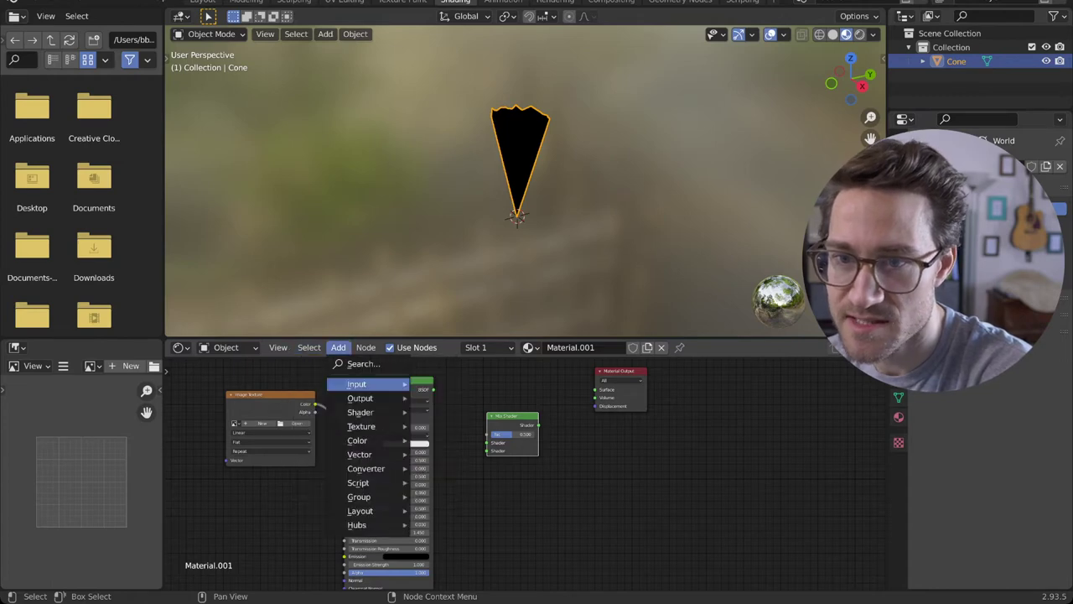
{"action": "mouse_move", "coordinate": [358, 384]}
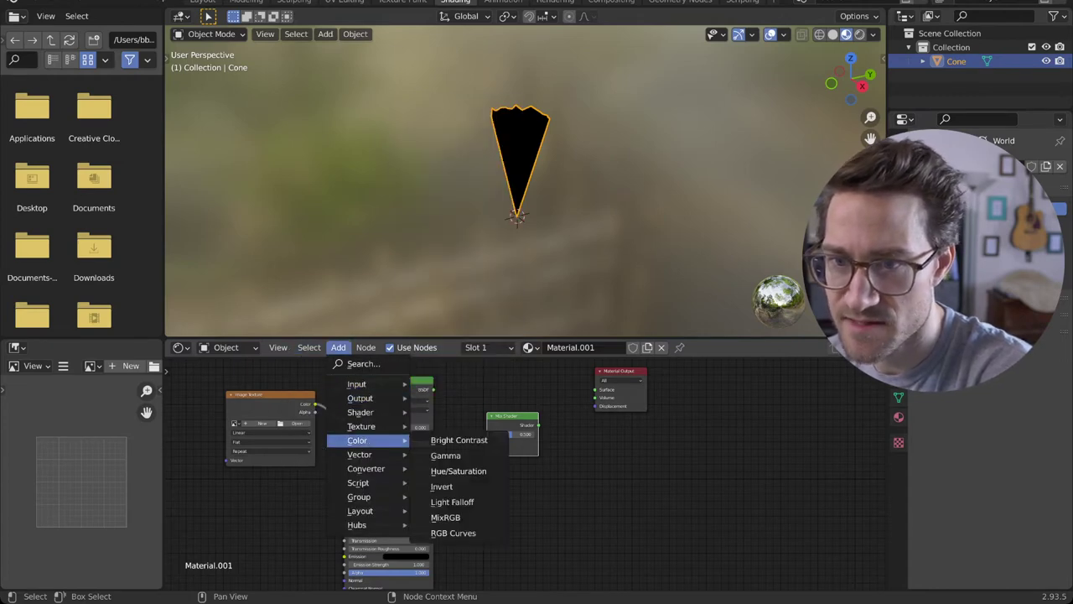
{"action": "mouse_move", "coordinate": [360, 454]}
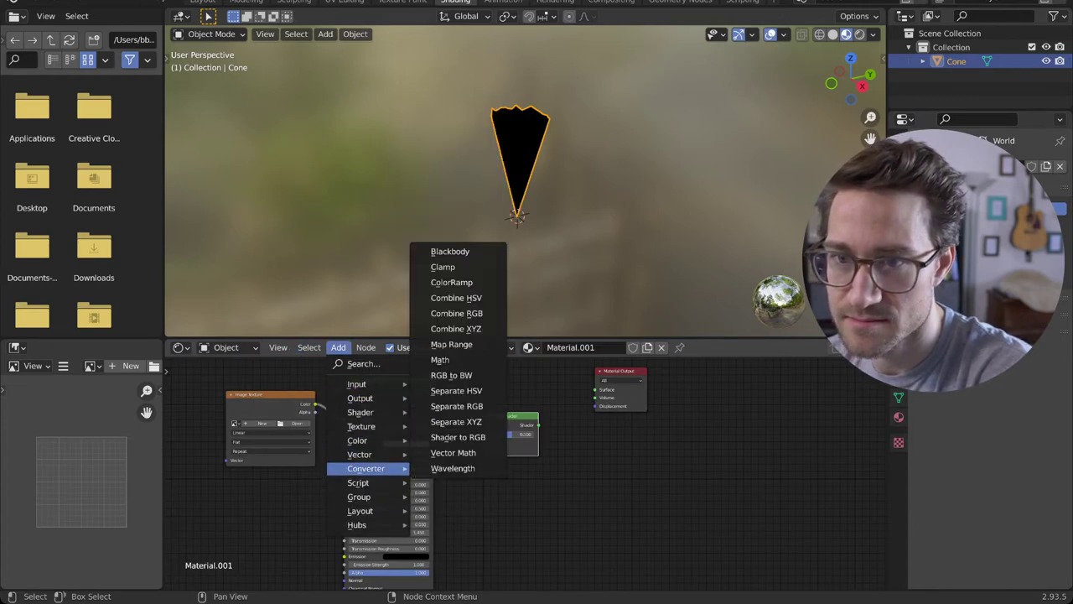
{"action": "mouse_move", "coordinate": [361, 412]}
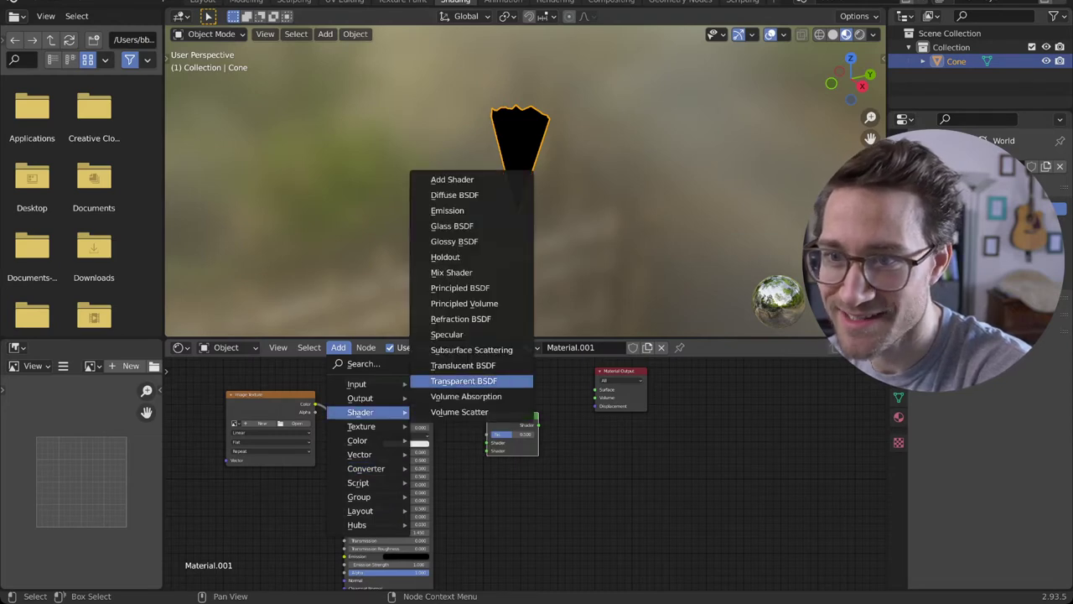
{"action": "left_click", "coordinate": [464, 381]}
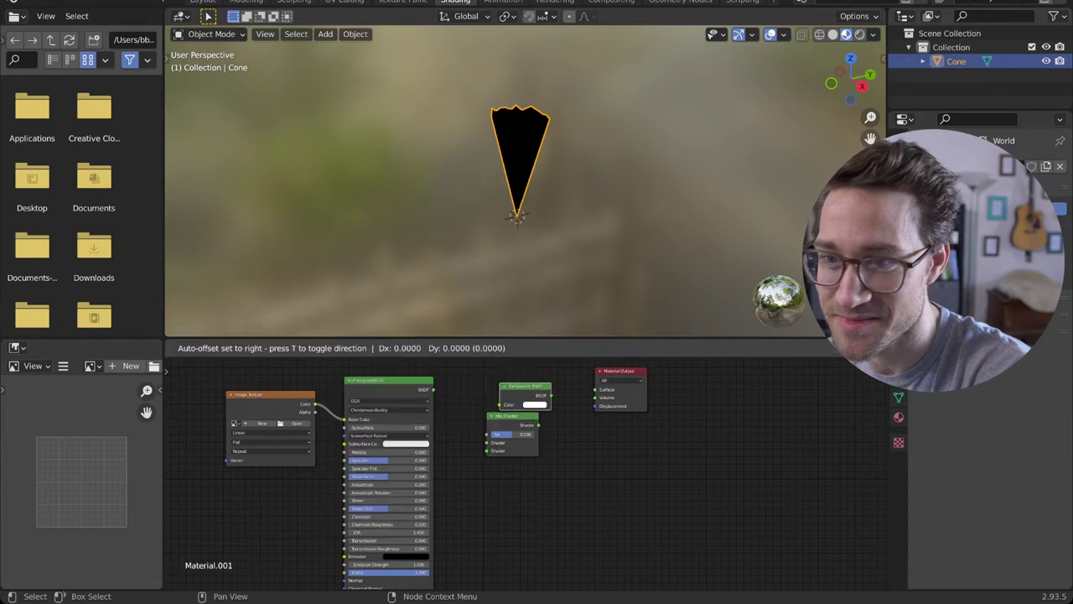
{"action": "left_click", "coordinate": [495, 369]}
{"action": "left_click_drag", "start_coordinate": [511, 417], "coordinate": [543, 421]}
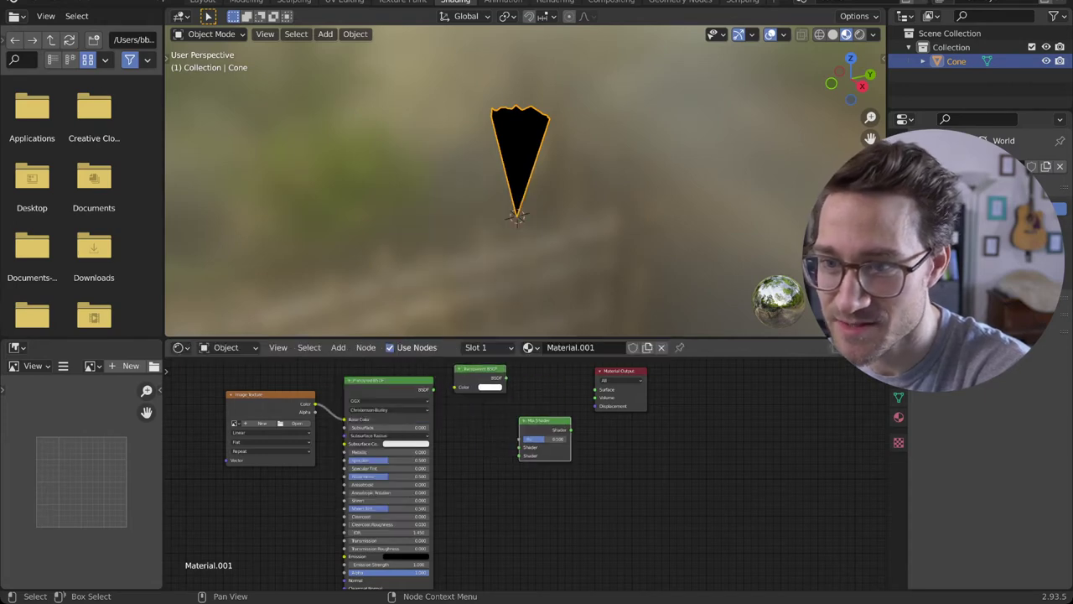
- Connect the Principled BSDF to the Mix Shader's Fac, the Transparent BSDF to its second Shader input, and the Mix Shader to Surface
{"action": "left_click_drag", "start_coordinate": [434, 389], "coordinate": [521, 451]}
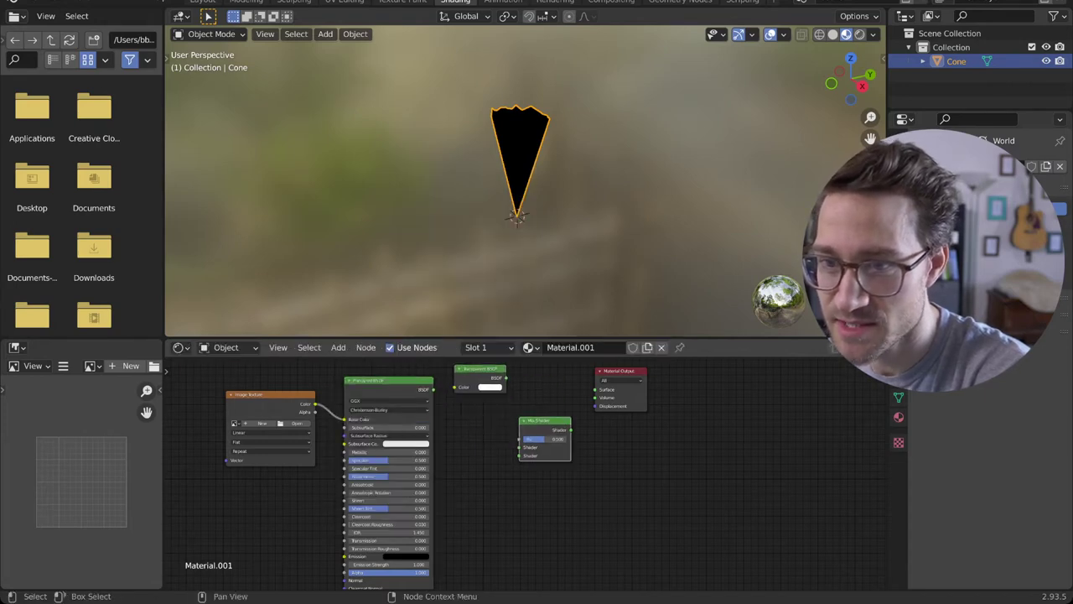
{"action": "left_click_drag", "start_coordinate": [434, 389], "coordinate": [521, 439]}
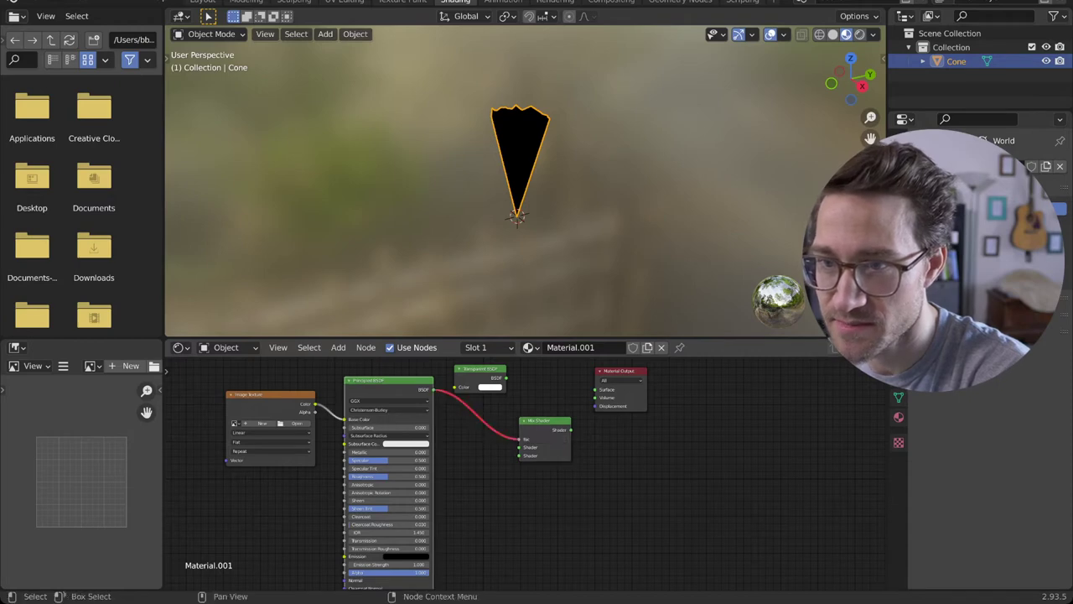
{"action": "mouse_move", "coordinate": [504, 379]}
{"action": "left_mouse_down"}
{"action": "mouse_move", "coordinate": [521, 446]}
{"action": "mouse_move", "coordinate": [573, 424]}
{"action": "mouse_move", "coordinate": [595, 390]}
{"action": "left_mouse_up"}
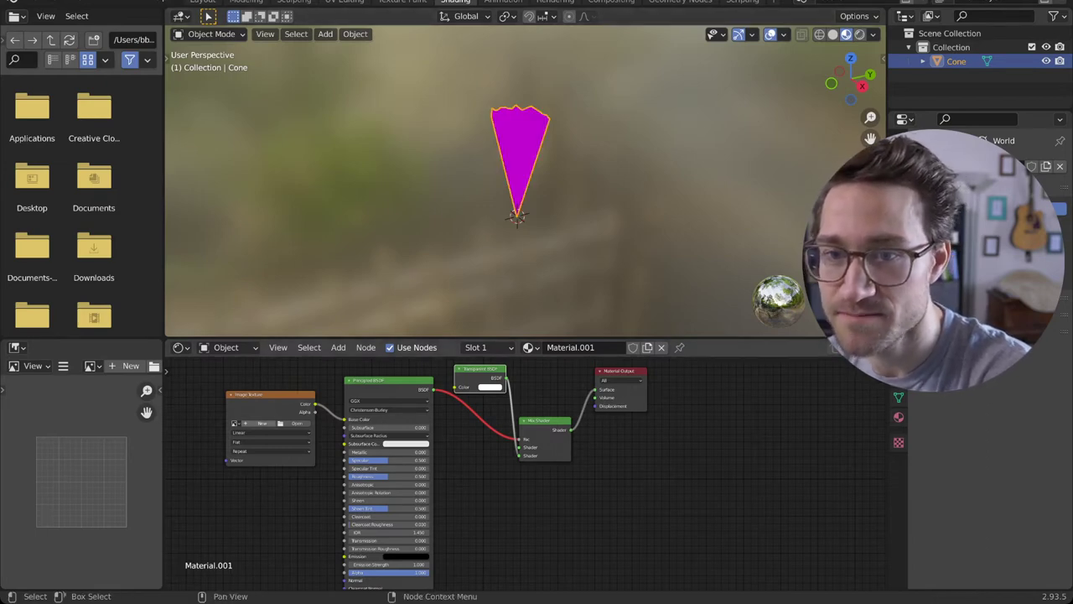
- Create a new blank 1024 x 1024 px image named SmokeTest in the Image Texture node
{"action": "left_click", "coordinate": [236, 423]}
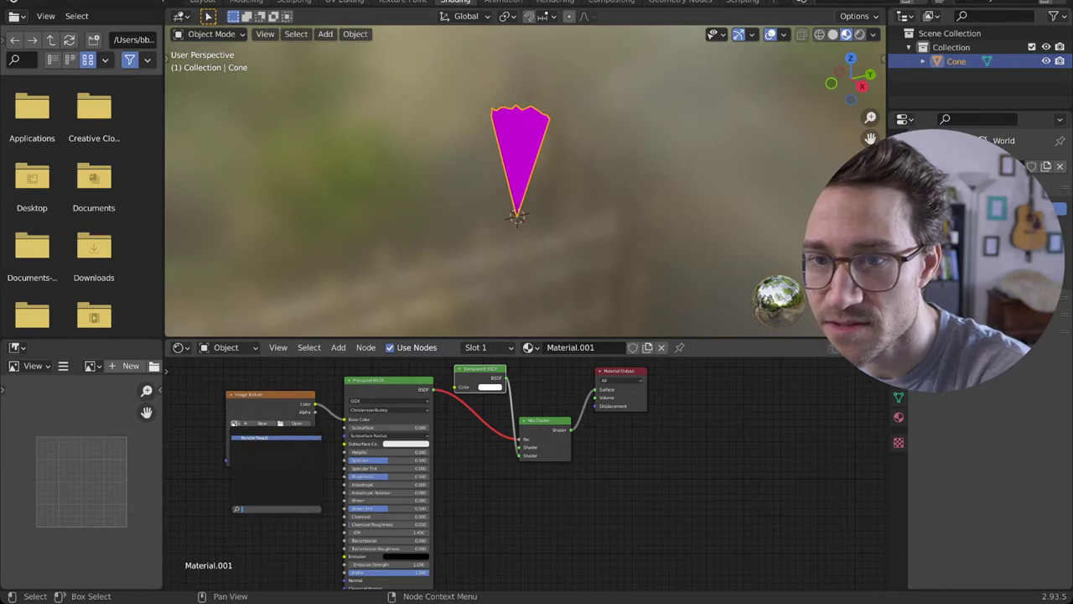
{"action": "left_click", "coordinate": [262, 423]}
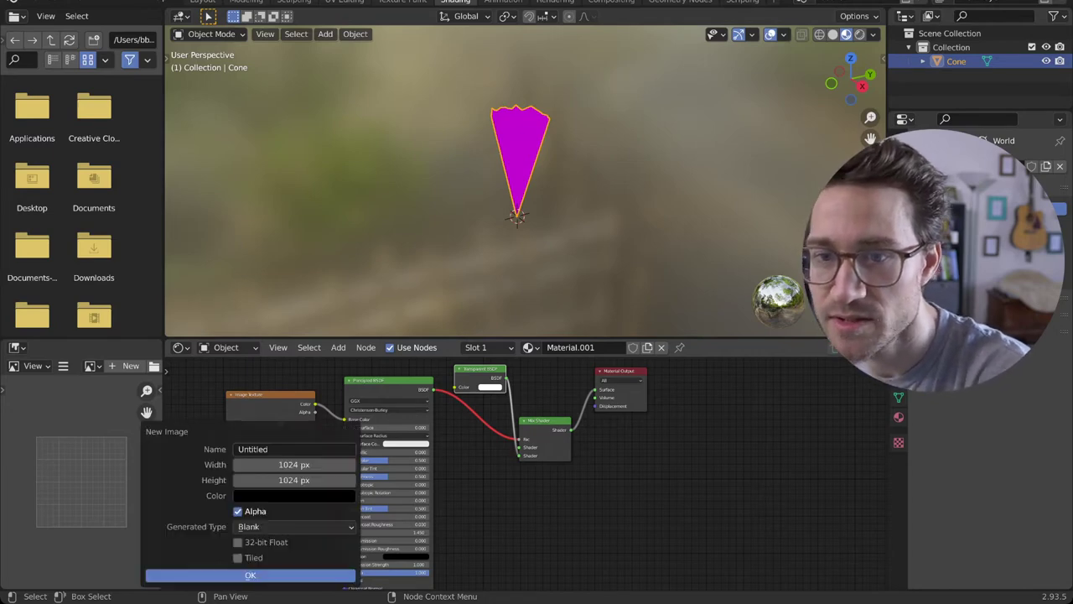
{"action": "left_click", "coordinate": [281, 449]}
{"action": "key", "text": "BackSpace"}
{"action": "key", "text": "BackSpace"}
{"action": "key", "text": "BackSpace"}
{"action": "key", "text": "BackSpace"}
{"action": "key", "text": "BackSpace"}
{"action": "key", "text": "BackSpace"}
{"action": "key", "text": "BackSpace"}
{"action": "key", "text": "BackSpace"}
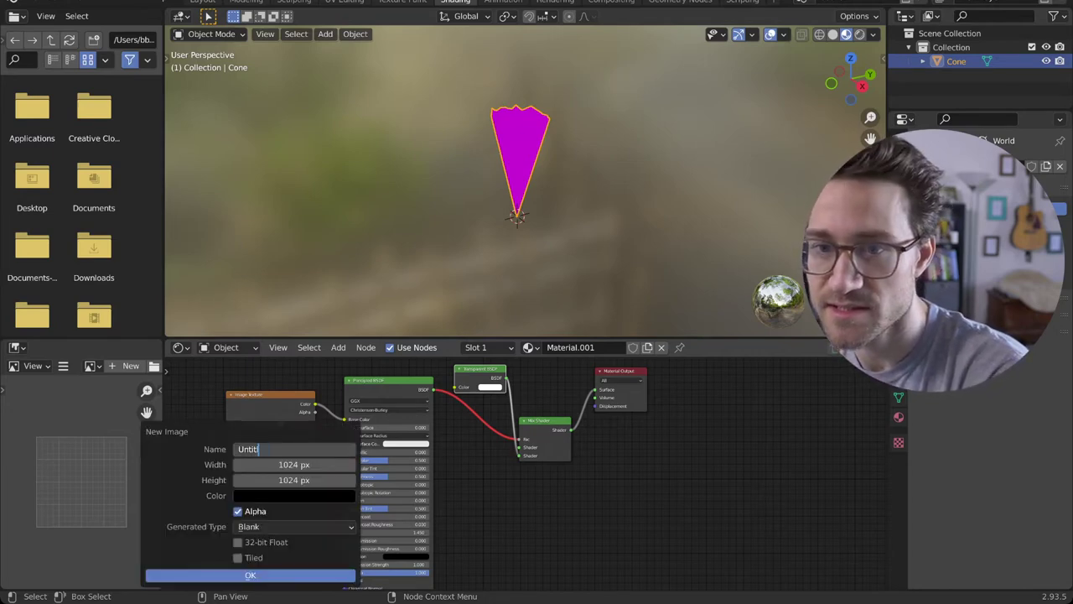
{"action": "type", "text": "S"}
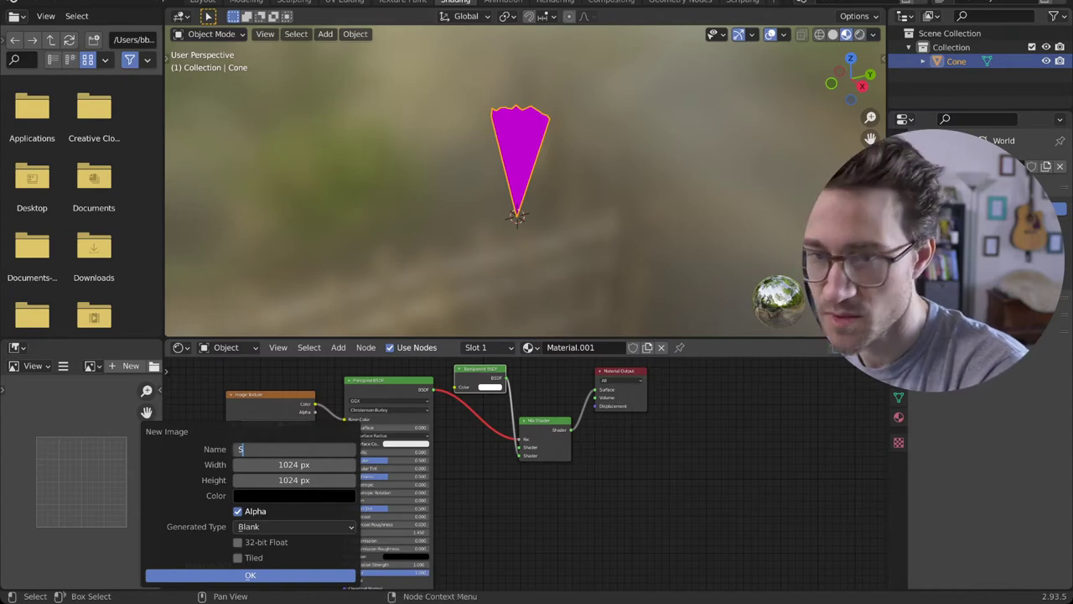
{"action": "type", "text": "mokeTest"}
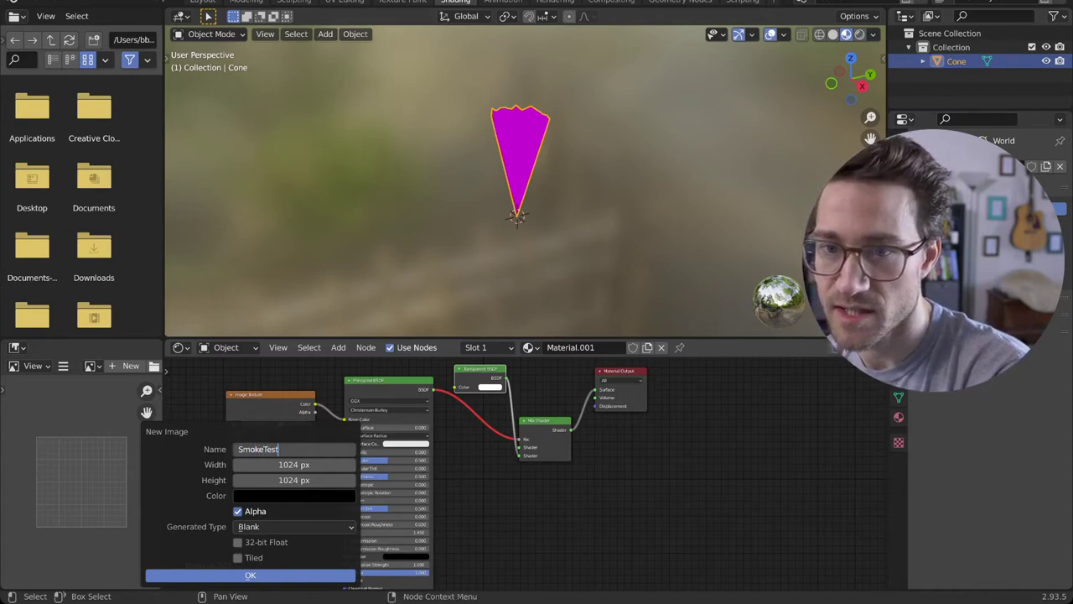
{"action": "key", "text": "Return"}
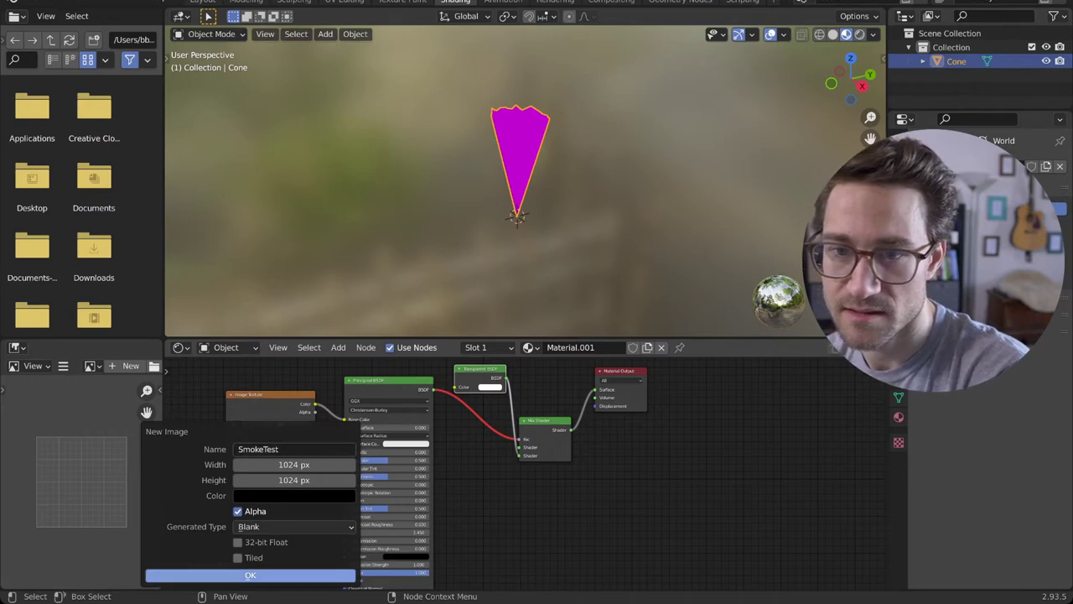
{"action": "left_click", "coordinate": [250, 575]}
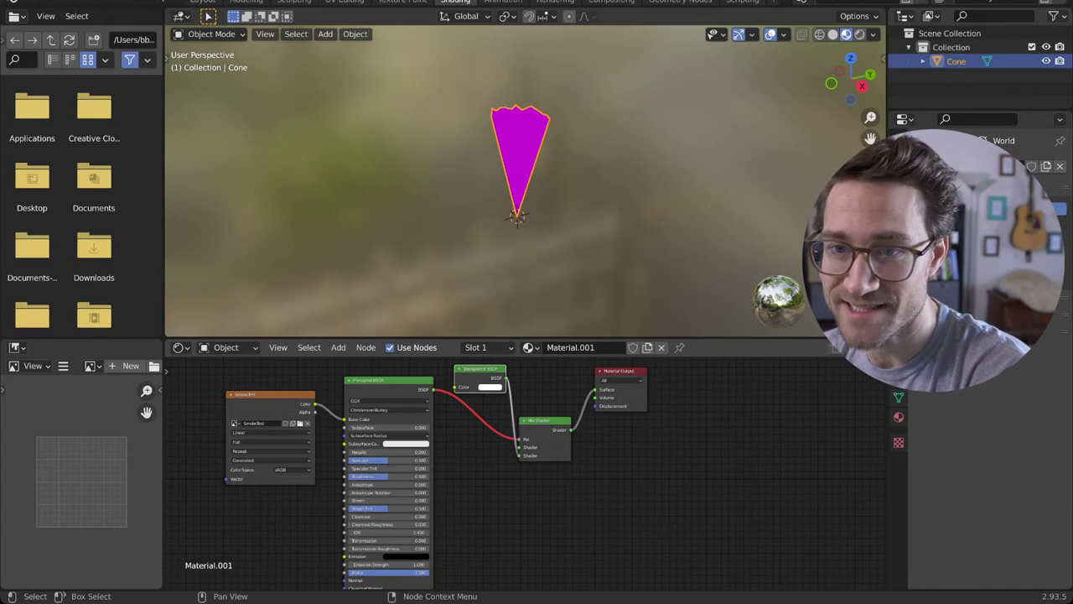
- Load 2K_Sand_Glossy.png into the image texture node and move the node farther from the Principled BSDF
{"action": "scroll", "coordinate": [523, 475], "scroll_direction": "up", "scroll_amount": 4}
{"action": "middle_click_drag", "start_coordinate": [335, 411], "coordinate": [580, 461]}
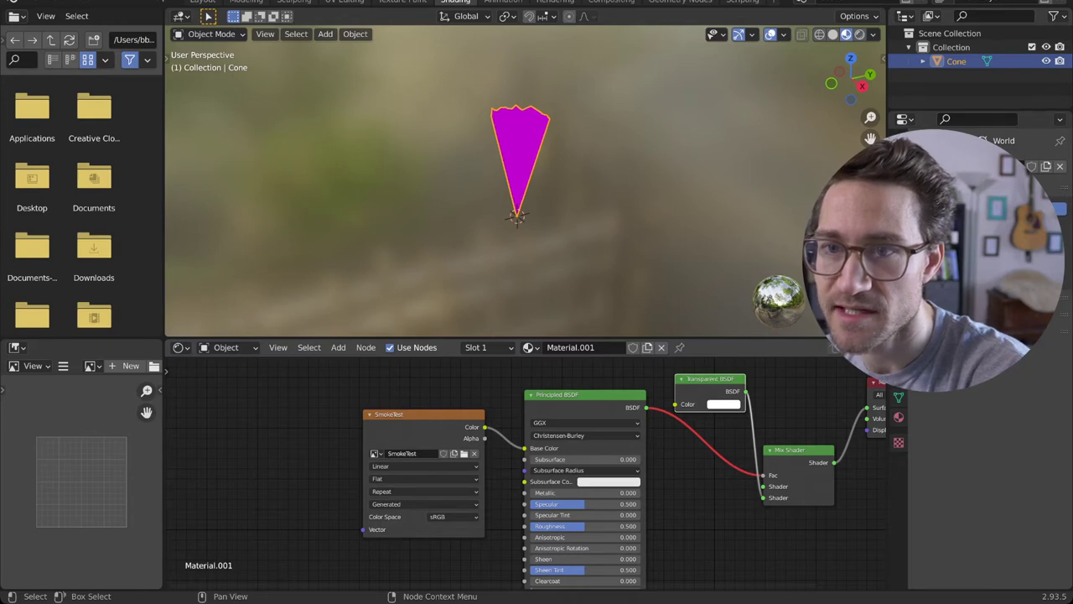
{"action": "key", "text": "Return"}
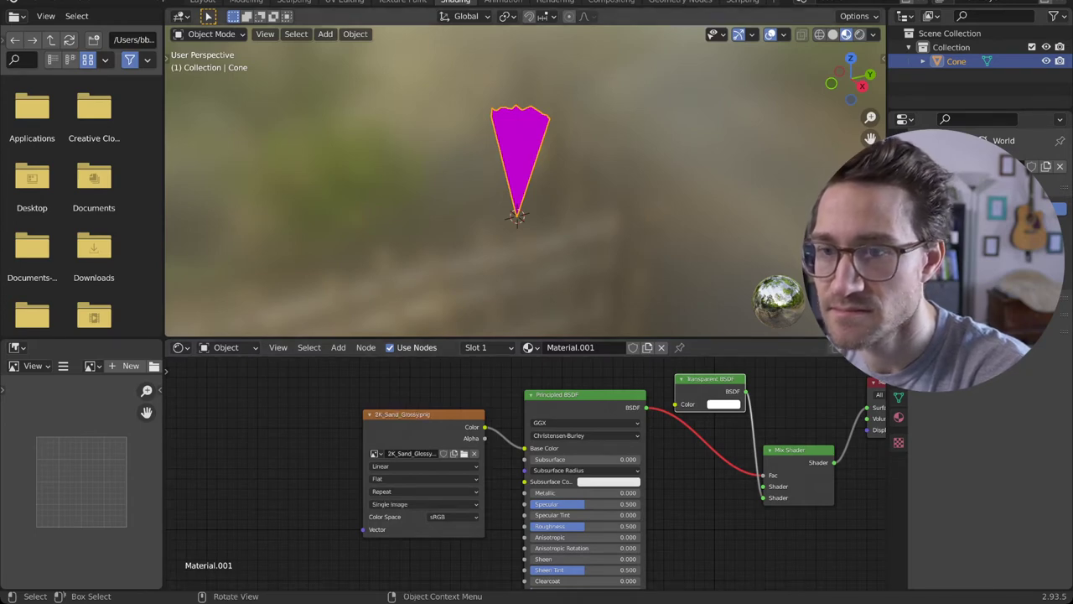
{"action": "left_click_drag", "start_coordinate": [420, 414], "coordinate": [332, 395]}
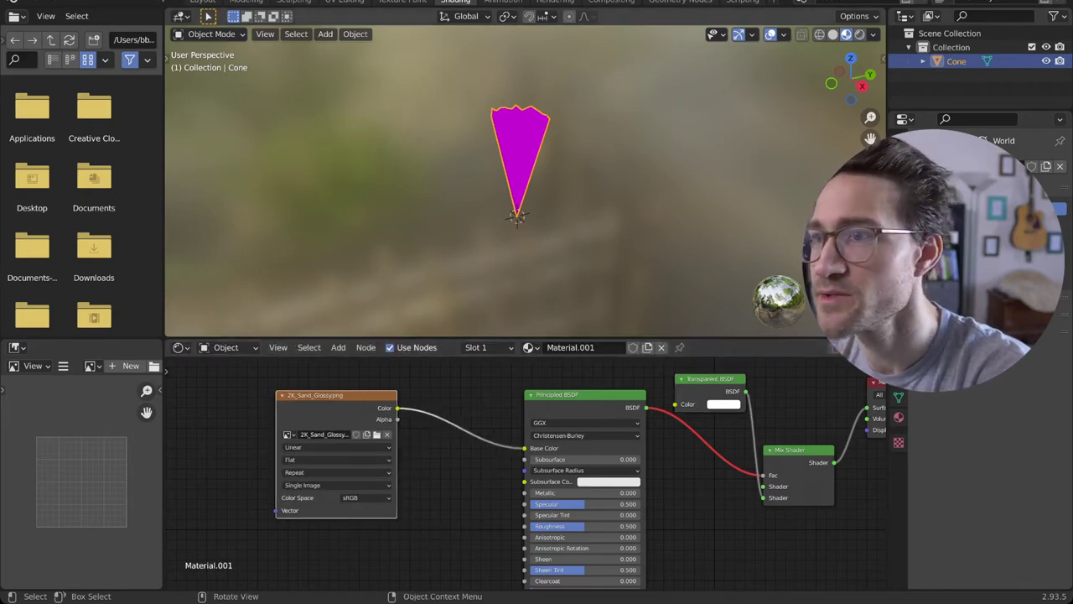
- Expand the Base Color texture in the cone's material properties and replace its image with 2K_Light_Grey_Color_1.png
{"action": "scroll", "coordinate": [525, 181], "scroll_direction": "up", "scroll_amount": 3}
{"action": "scroll", "coordinate": [524, 181], "scroll_direction": "down", "scroll_amount": 2}
{"action": "middle_click_drag", "start_coordinate": [525, 181], "coordinate": [463, 185]}
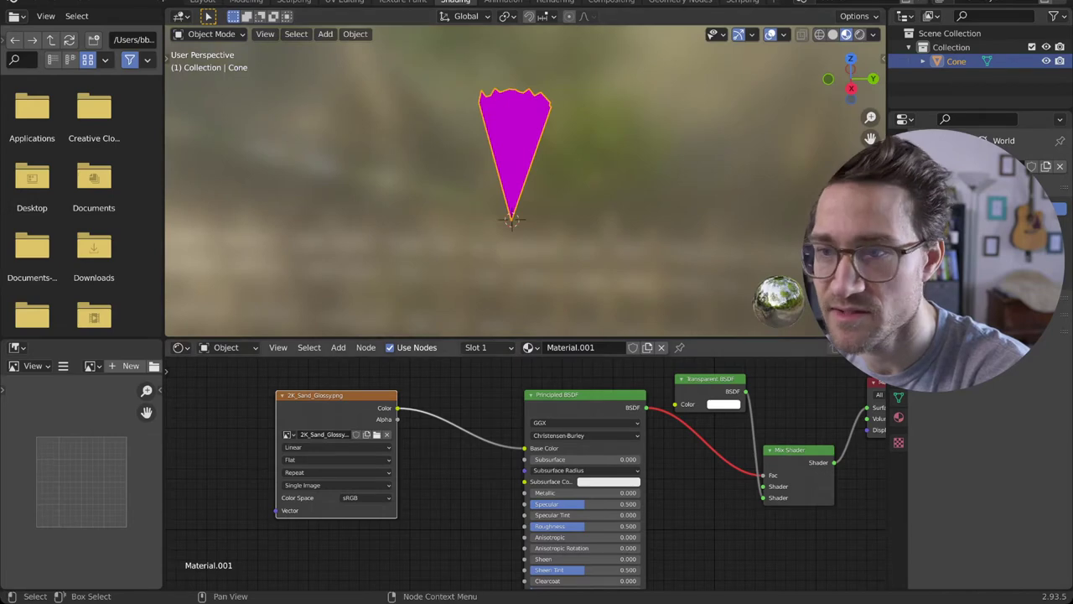
{"action": "left_click", "coordinate": [899, 417]}
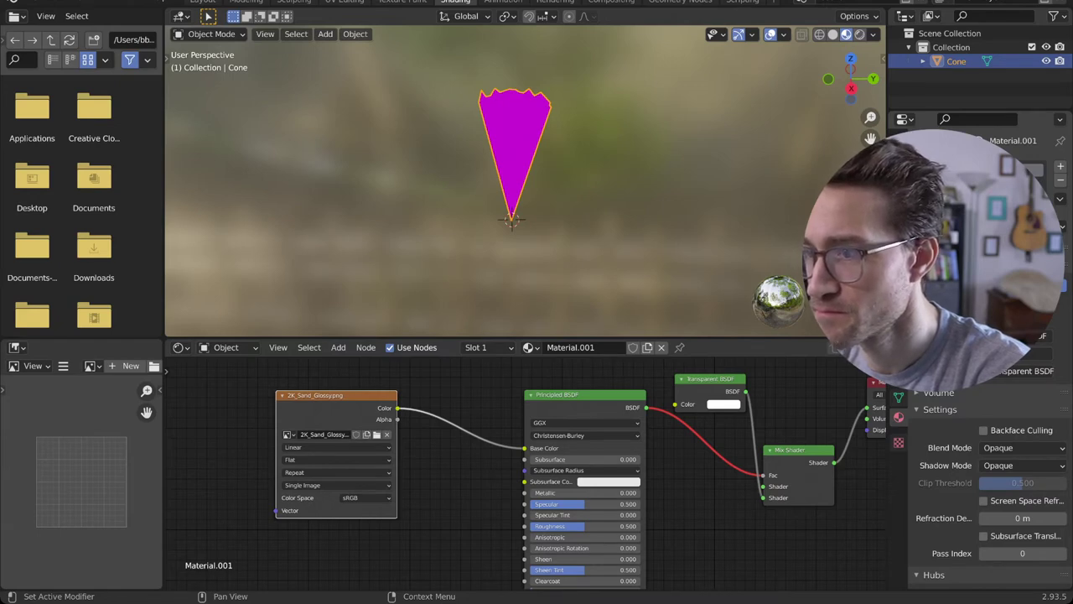
{"action": "scroll", "coordinate": [989, 487], "scroll_direction": "up", "scroll_amount": 5}
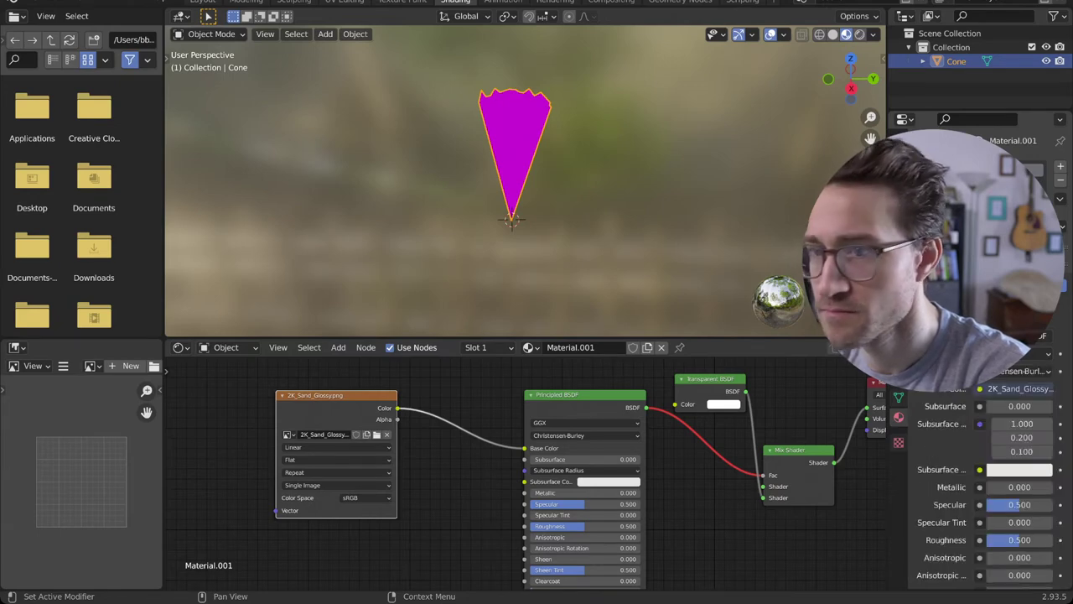
{"action": "left_click", "coordinate": [1019, 389]}
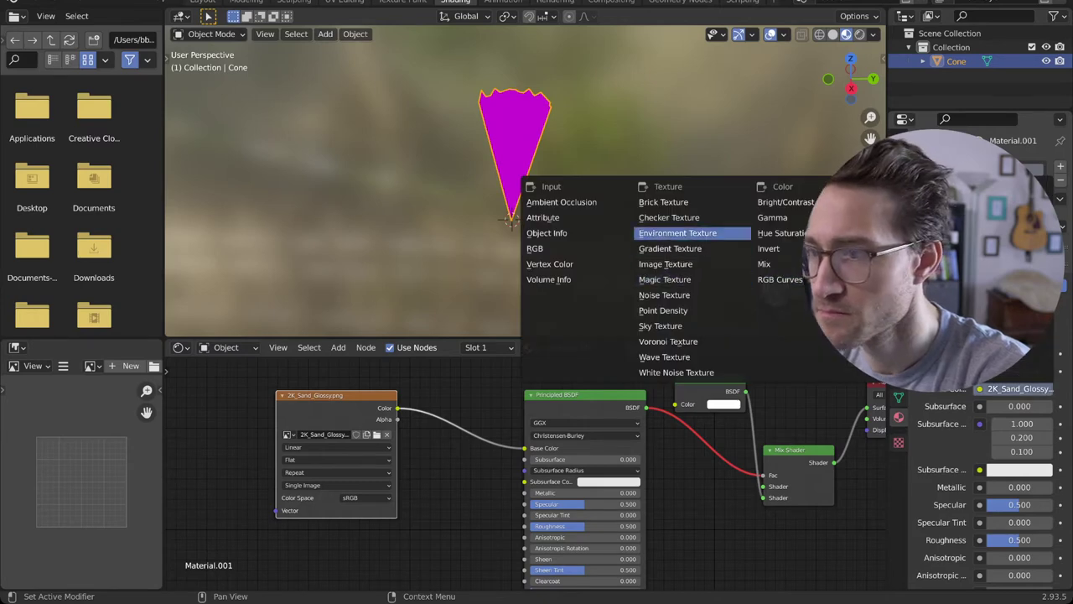
{"action": "key", "text": "Escape"}
{"action": "left_click", "coordinate": [920, 390]}
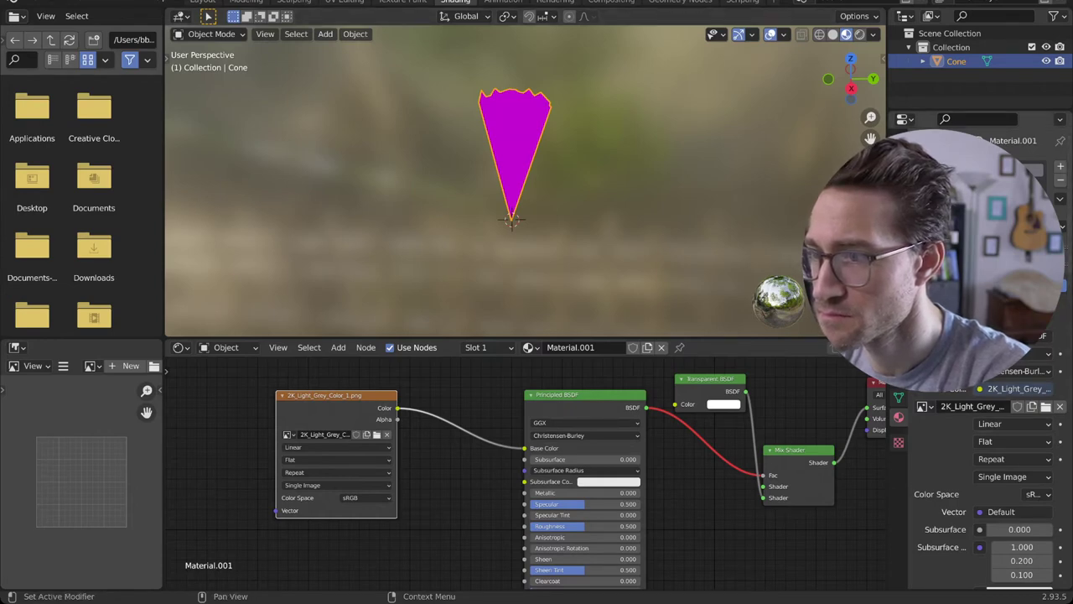
- Try Backface Culling in the material's settings and switch it off again, keeping the Blend Mode at Opaque
{"action": "scroll", "coordinate": [985, 486], "scroll_direction": "down", "scroll_amount": 2}
{"action": "scroll", "coordinate": [986, 487], "scroll_direction": "down", "scroll_amount": 8}
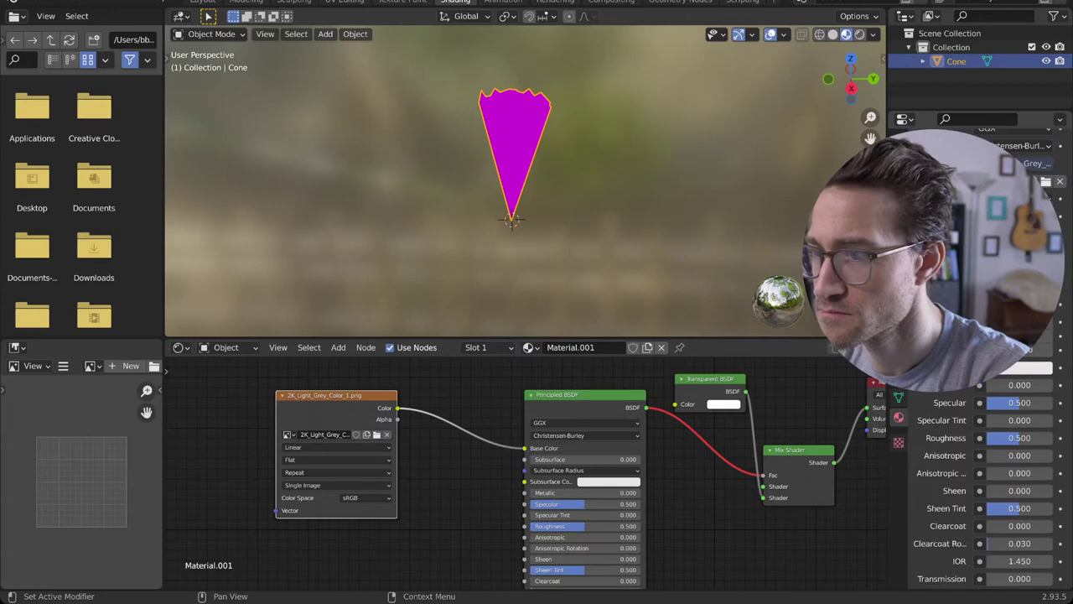
{"action": "scroll", "coordinate": [985, 486], "scroll_direction": "down", "scroll_amount": 12}
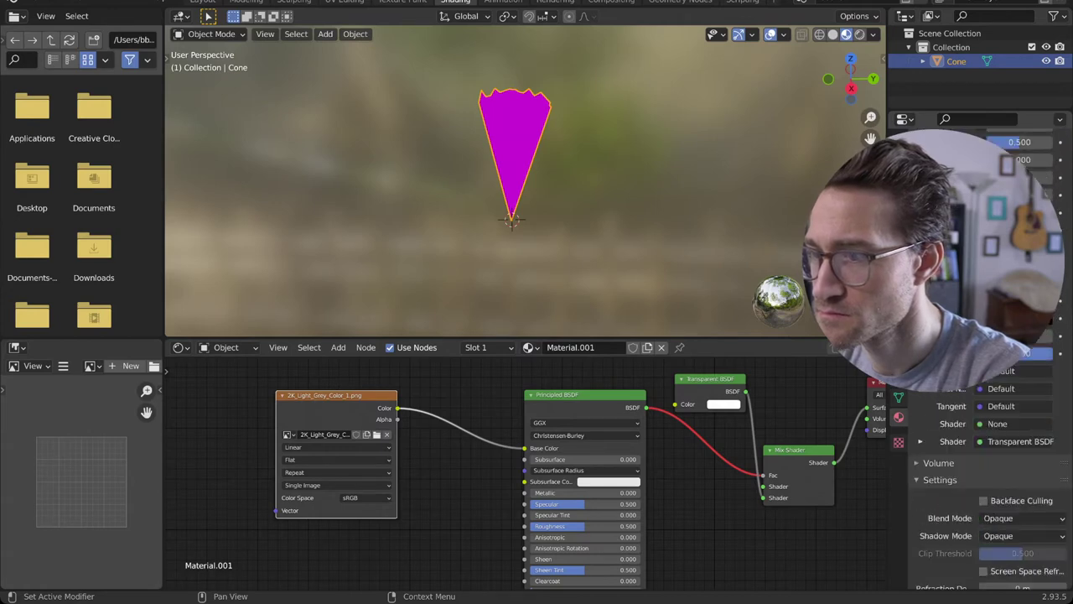
{"action": "left_click", "coordinate": [983, 415]}
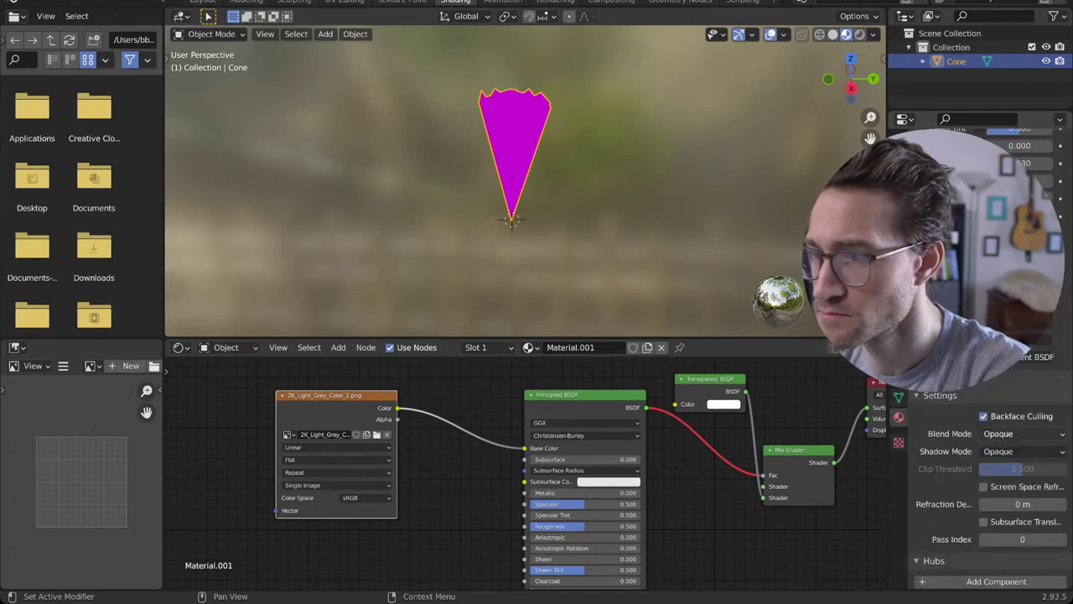
{"action": "left_click", "coordinate": [1023, 434]}
{"action": "left_click", "coordinate": [1006, 437]}
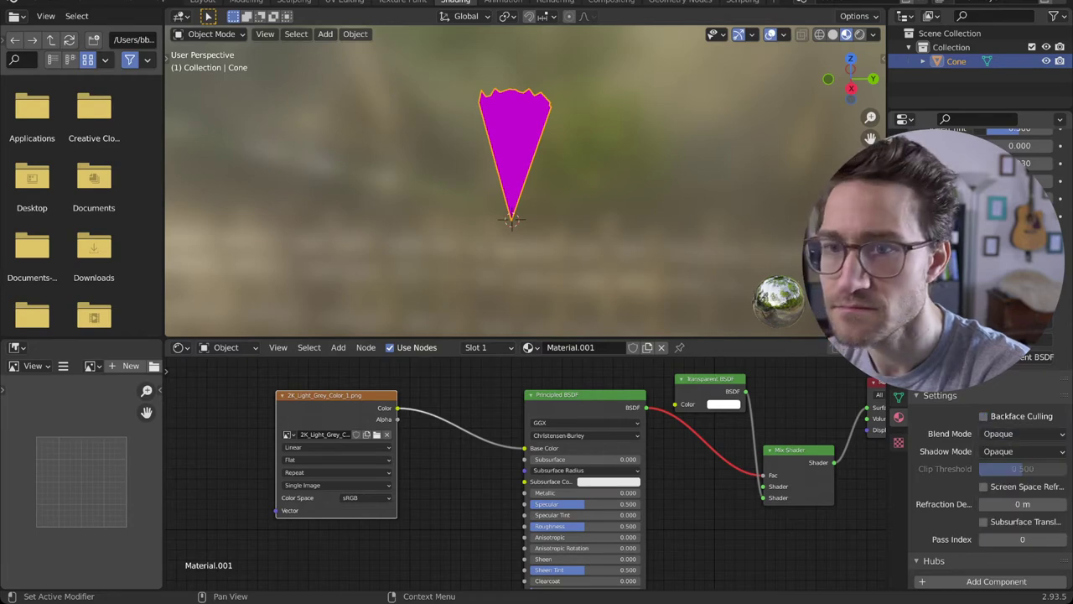
{"action": "scroll", "coordinate": [985, 470], "scroll_direction": "up", "scroll_amount": 10}
{"action": "scroll", "coordinate": [985, 486], "scroll_direction": "up", "scroll_amount": 3}
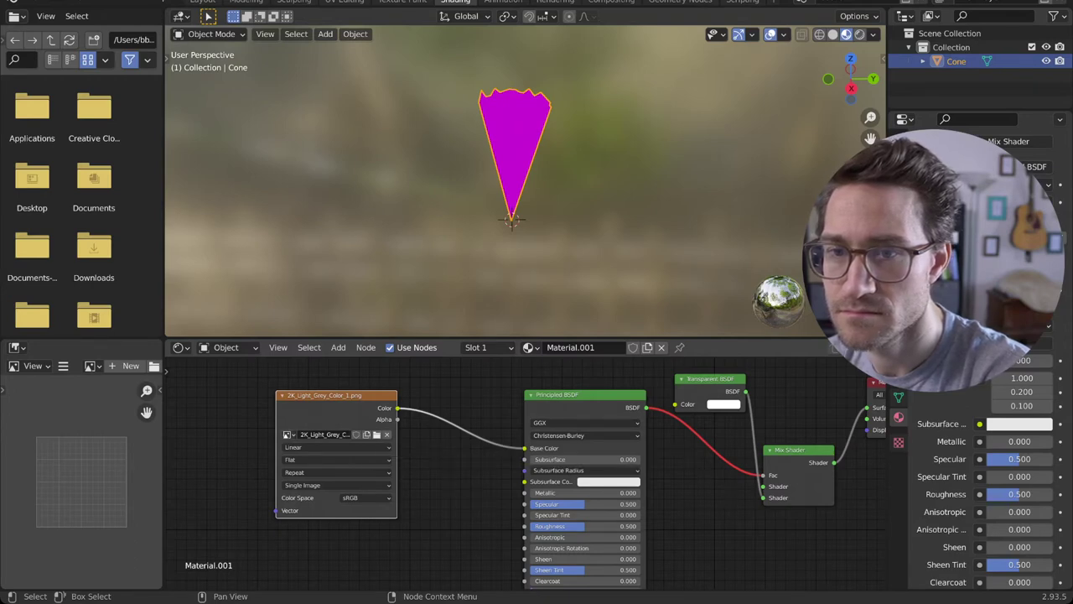
- Try the SmokeTest image in the image texture node and switch it back to 2K_Light_Grey_Color_1.png
{"action": "left_click", "coordinate": [287, 434]}
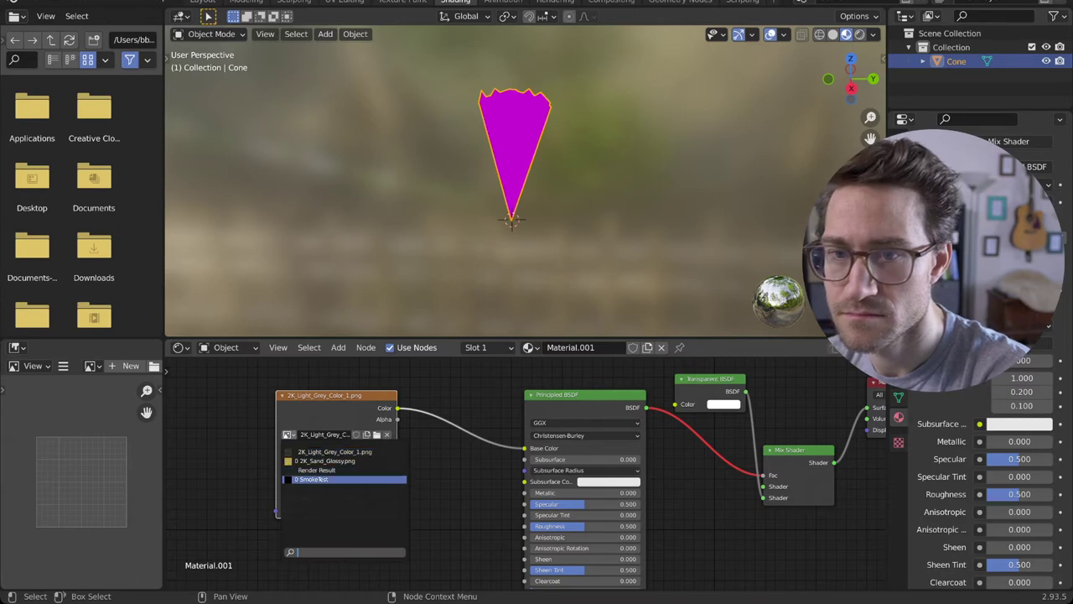
{"action": "left_click", "coordinate": [312, 479]}
{"action": "left_click", "coordinate": [287, 434]}
{"action": "left_click", "coordinate": [312, 452]}
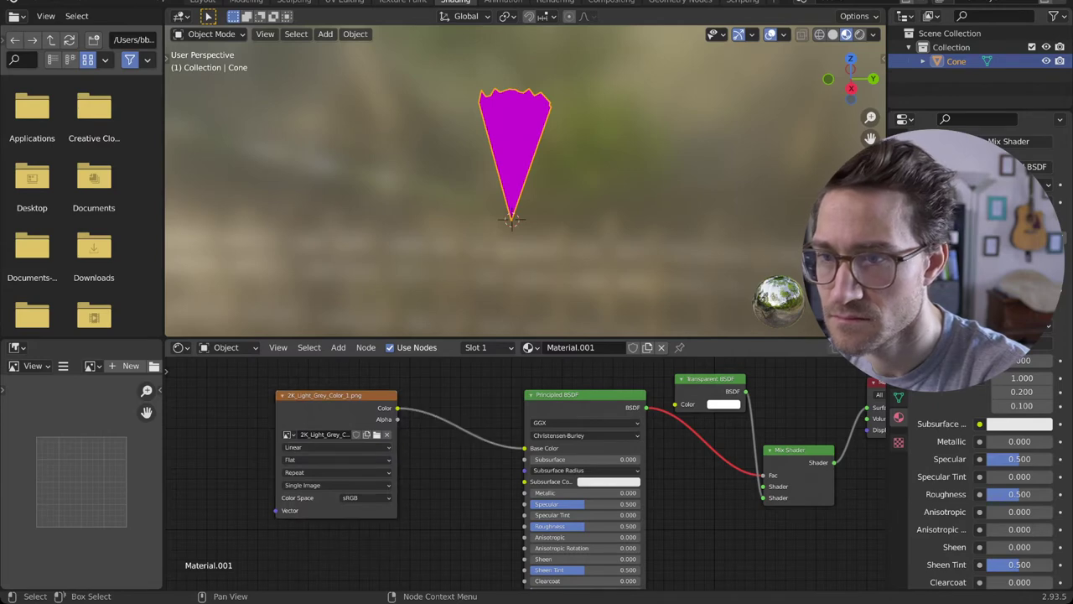
- Reroute the Principled BSDF output from the Mix Shader's Fac input to its first Shader input
{"action": "scroll", "coordinate": [526, 473], "scroll_direction": "down", "scroll_amount": 5}
{"action": "scroll", "coordinate": [525, 473], "scroll_direction": "up", "scroll_amount": 3}
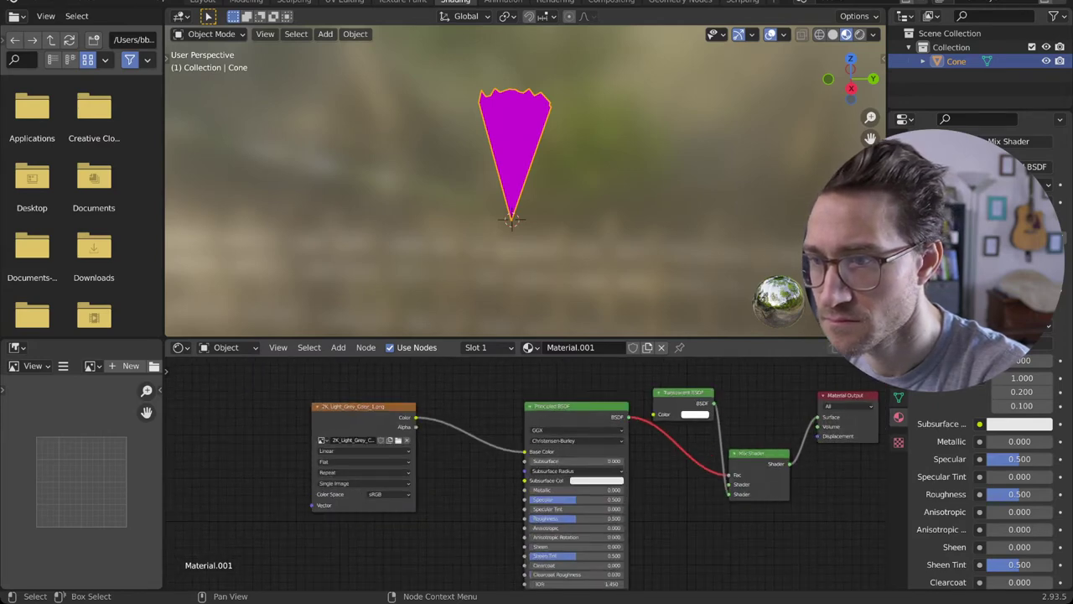
{"action": "left_click_drag", "start_coordinate": [729, 474], "coordinate": [728, 485]}
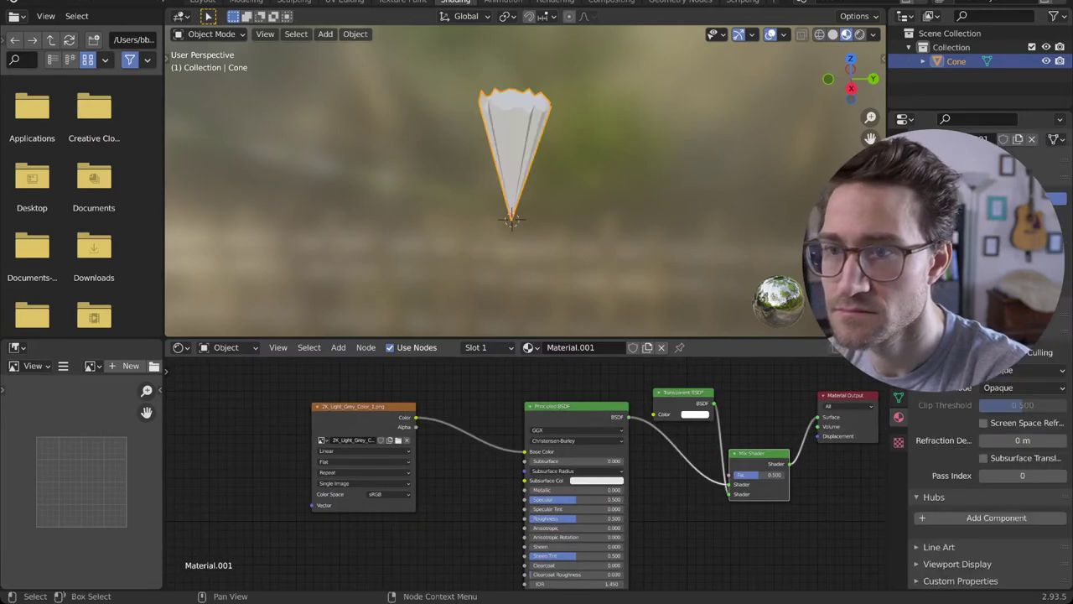
- Examine the textured cone's sides and jagged rim from several angles and distances
{"action": "scroll", "coordinate": [513, 193], "scroll_direction": "up", "scroll_amount": 4}
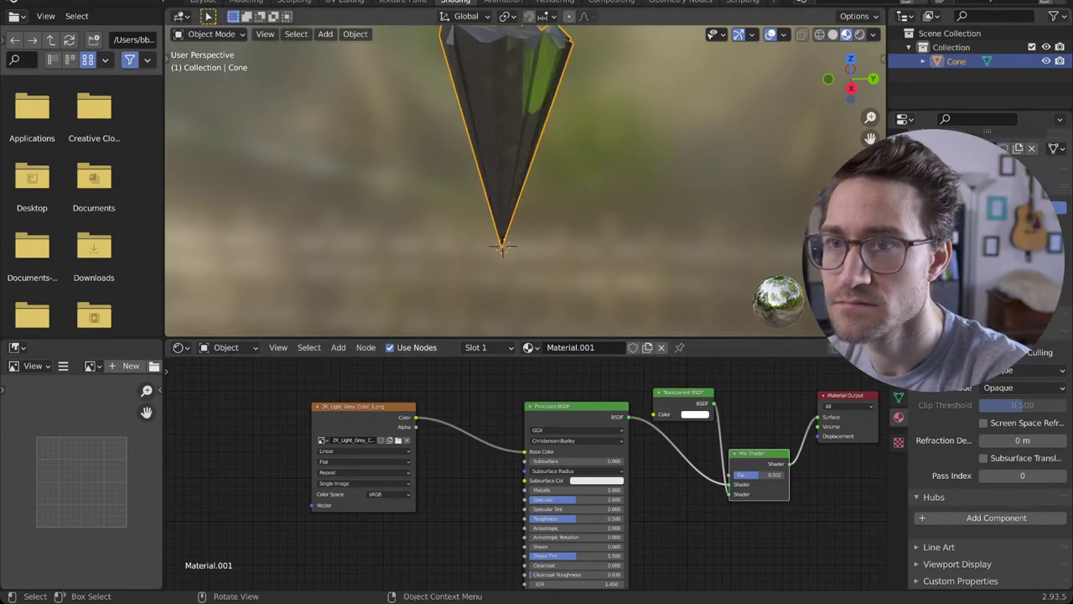
{"action": "middle_click_drag", "start_coordinate": [513, 180], "coordinate": [385, 184]}
{"action": "scroll", "coordinate": [457, 210], "scroll_direction": "down", "scroll_amount": 2}
{"action": "scroll", "coordinate": [512, 193], "scroll_direction": "up", "scroll_amount": 4}
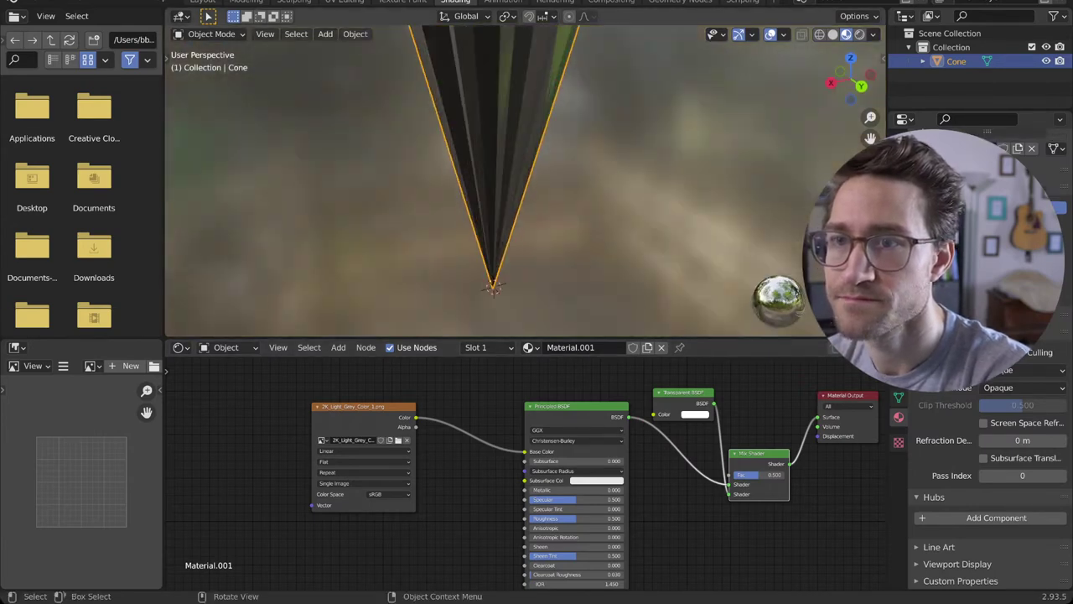
{"action": "scroll", "coordinate": [511, 193], "scroll_direction": "down", "scroll_amount": 4}
{"action": "scroll", "coordinate": [512, 193], "scroll_direction": "down", "scroll_amount": 3}
{"action": "middle_click_drag", "start_coordinate": [511, 192], "coordinate": [540, 180]}
{"action": "scroll", "coordinate": [478, 192], "scroll_direction": "up", "scroll_amount": 5}
{"action": "scroll", "coordinate": [517, 227], "scroll_direction": "up", "scroll_amount": 3}
{"action": "scroll", "coordinate": [517, 226], "scroll_direction": "down", "scroll_amount": 7}
{"action": "scroll", "coordinate": [515, 201], "scroll_direction": "up", "scroll_amount": 4}
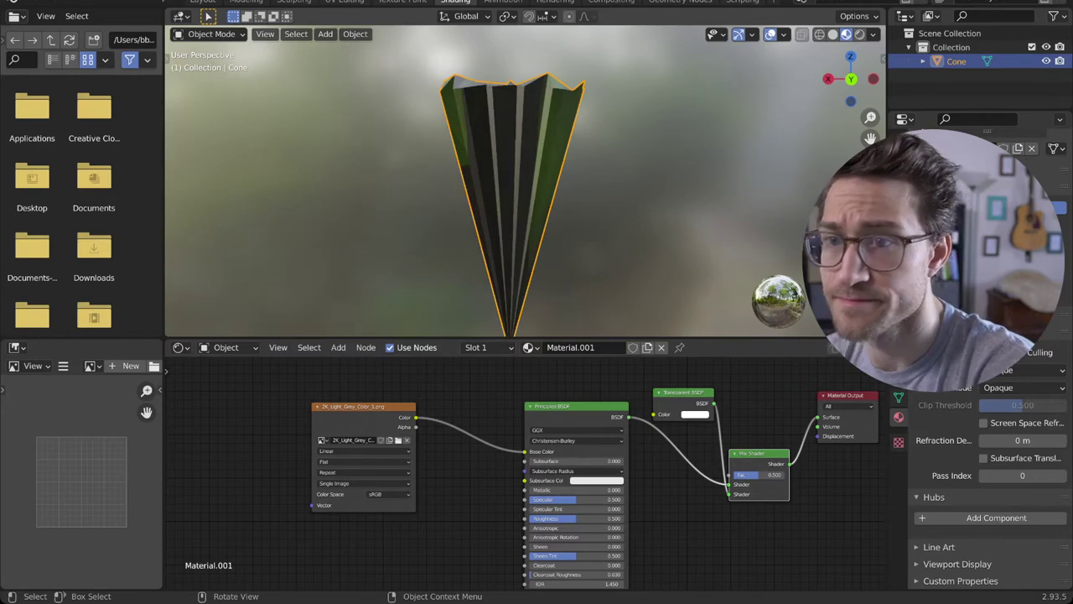
{"action": "scroll", "coordinate": [516, 201], "scroll_direction": "down", "scroll_amount": 4}
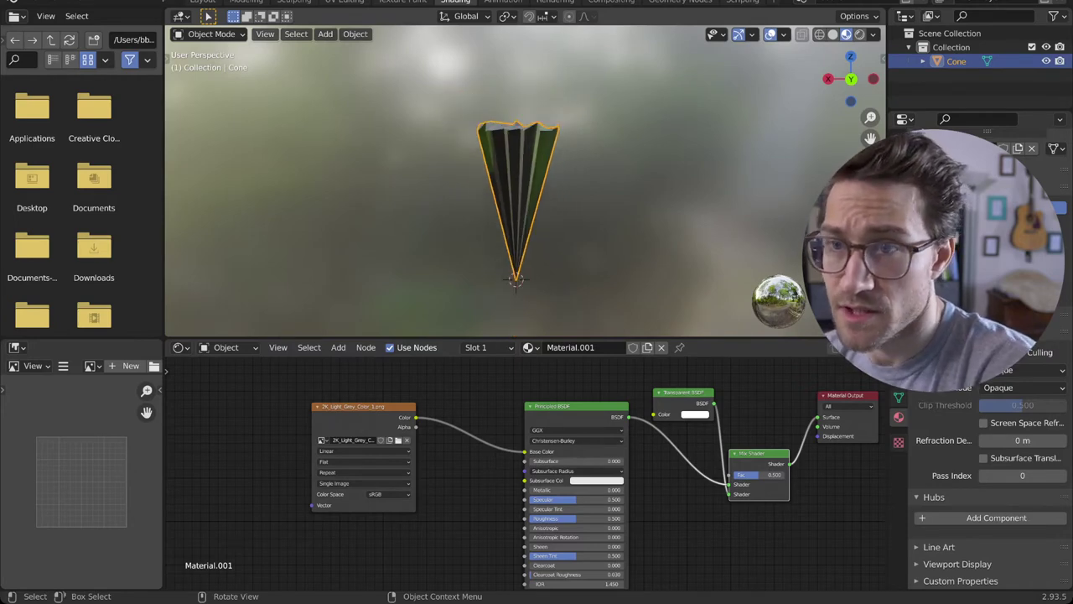
{"action": "middle_click_drag", "start_coordinate": [516, 201], "coordinate": [519, 224]}
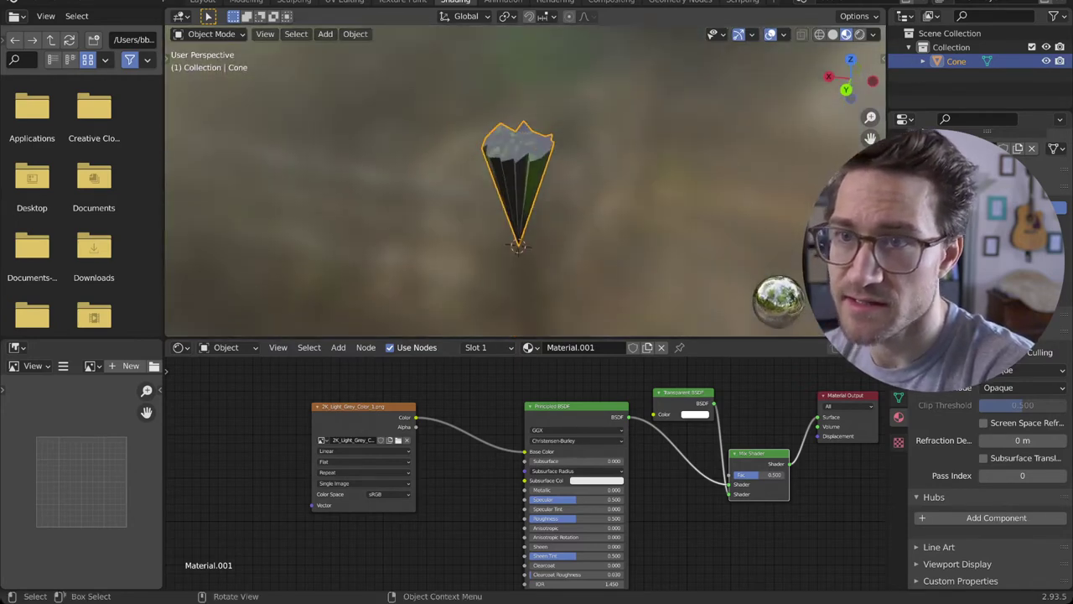
{"action": "scroll", "coordinate": [516, 202], "scroll_direction": "up", "scroll_amount": 5}
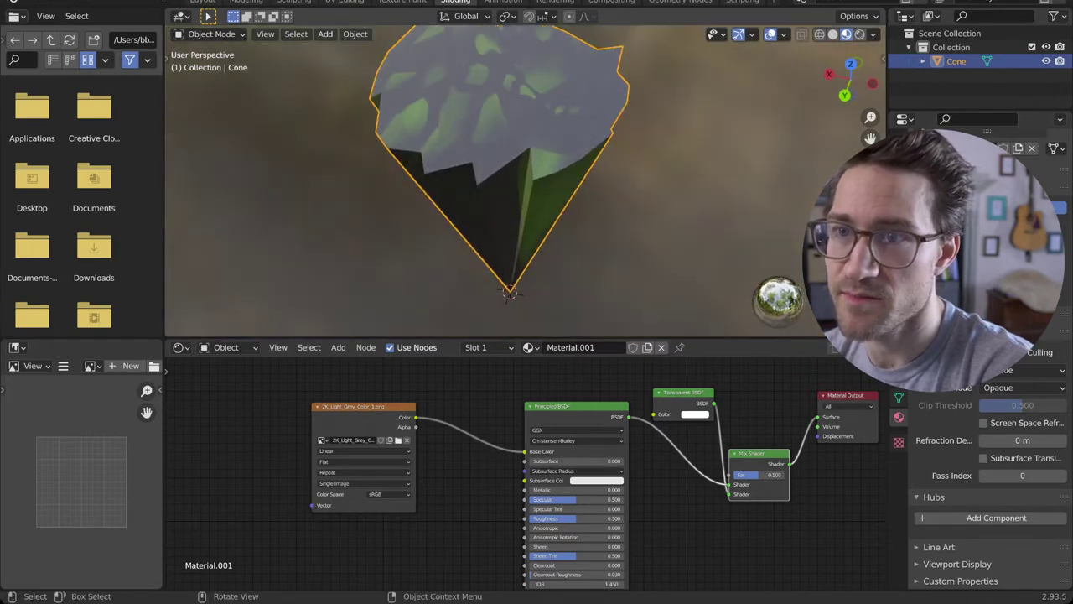
{"action": "middle_click_drag", "start_coordinate": [524, 210], "coordinate": [506, 156]}
{"action": "middle_click_drag", "start_coordinate": [515, 201], "coordinate": [489, 160]}
{"action": "middle_click_drag", "start_coordinate": [514, 270], "coordinate": [572, 248]}
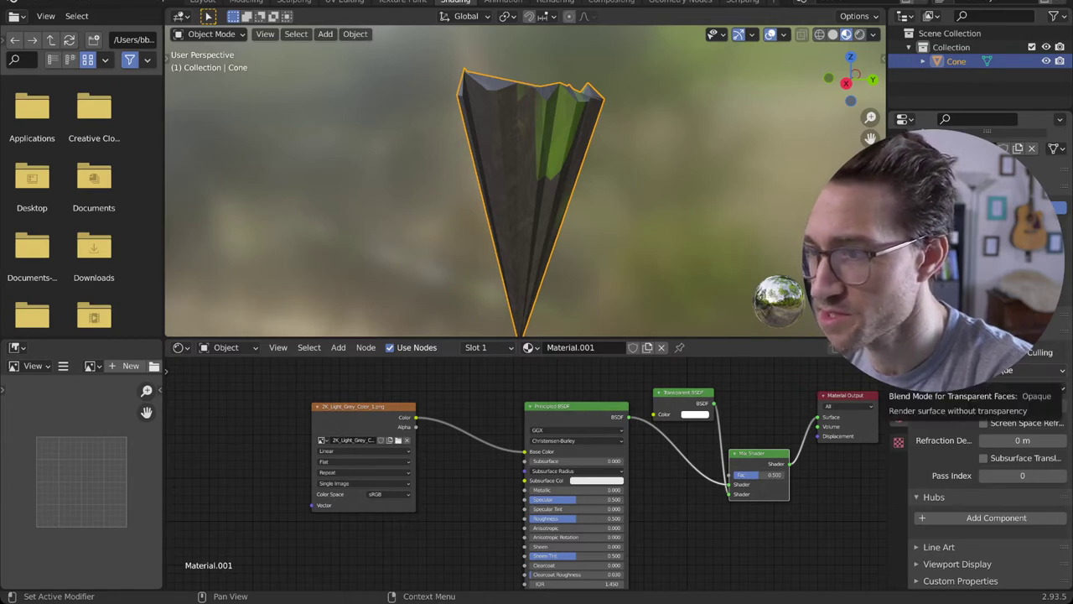
- Set the material's Blend Mode to Alpha Blend and check the cone's transparency up close and from around
{"action": "left_click", "coordinate": [1023, 370]}
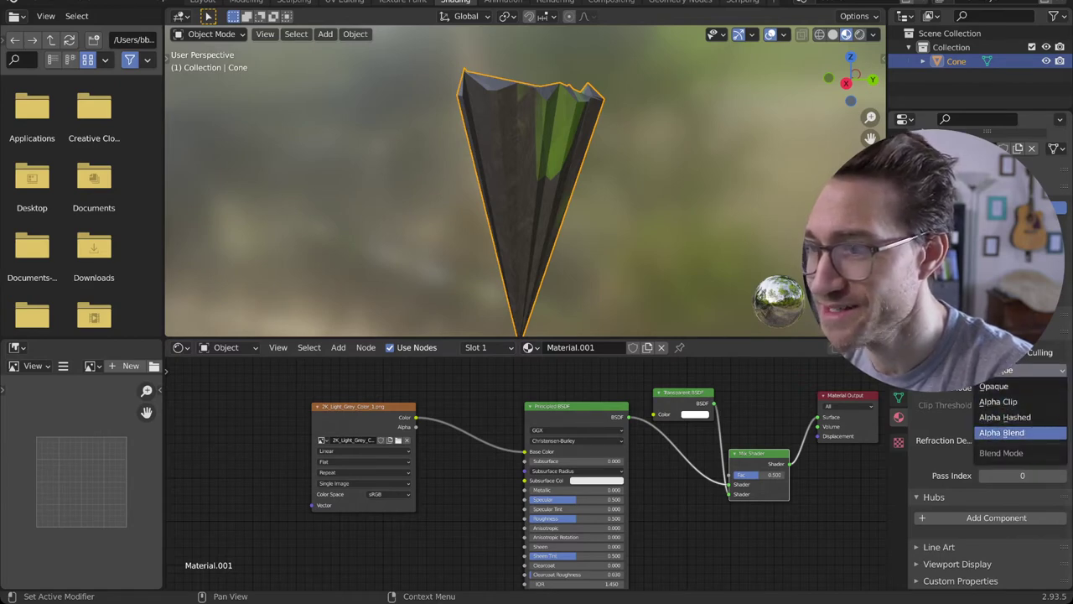
{"action": "left_click", "coordinate": [1003, 432]}
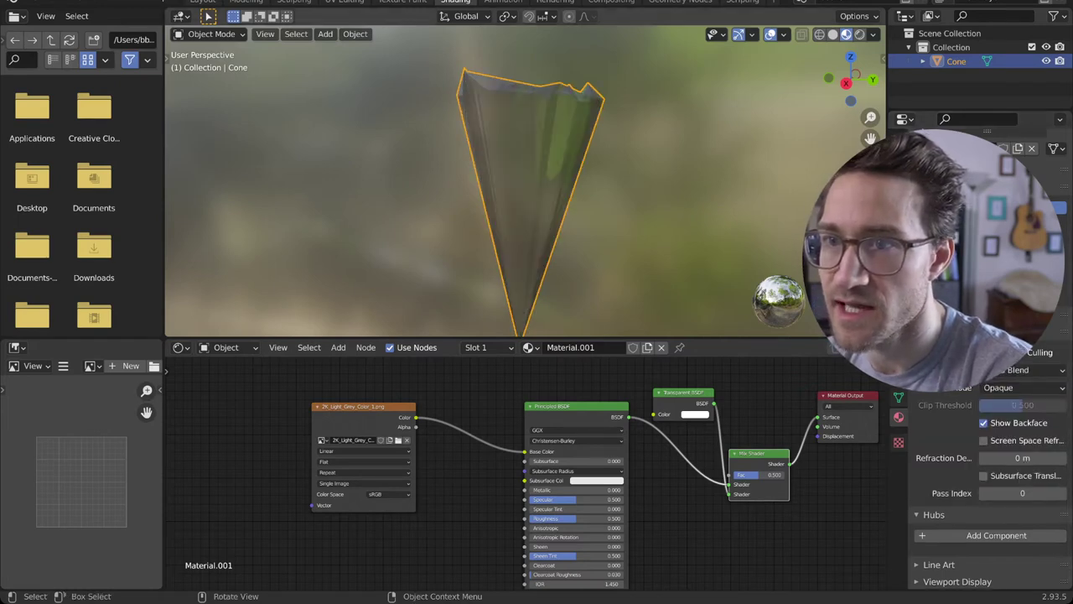
{"action": "scroll", "coordinate": [525, 180], "scroll_direction": "up", "scroll_amount": 8}
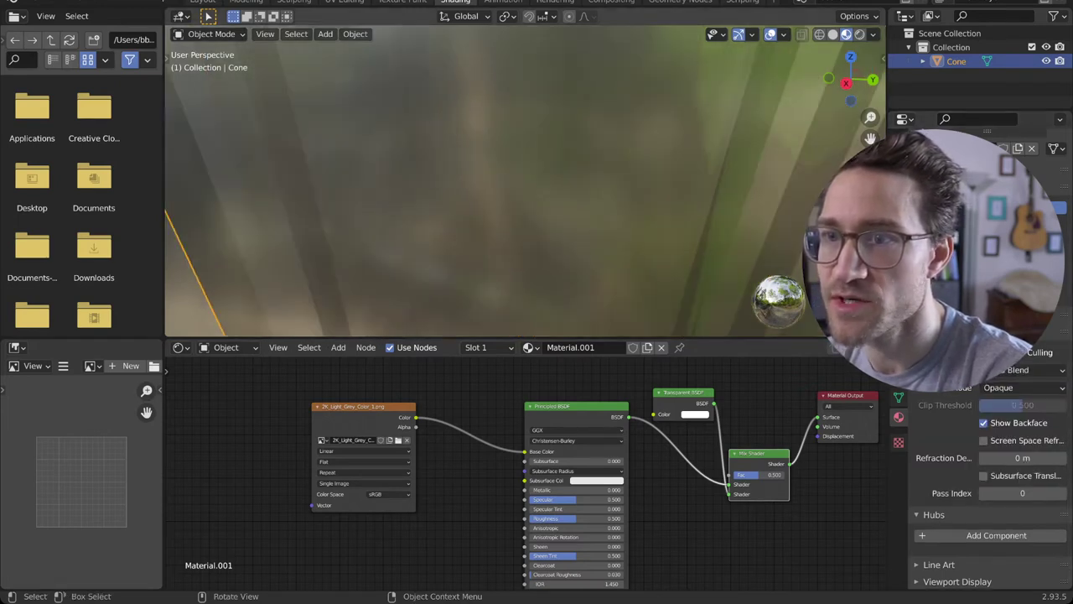
{"action": "scroll", "coordinate": [525, 180], "scroll_direction": "down", "scroll_amount": 10}
{"action": "middle_click_drag", "start_coordinate": [526, 181], "coordinate": [486, 188]}
{"action": "middle_click_drag", "start_coordinate": [517, 313], "coordinate": [532, 329]}
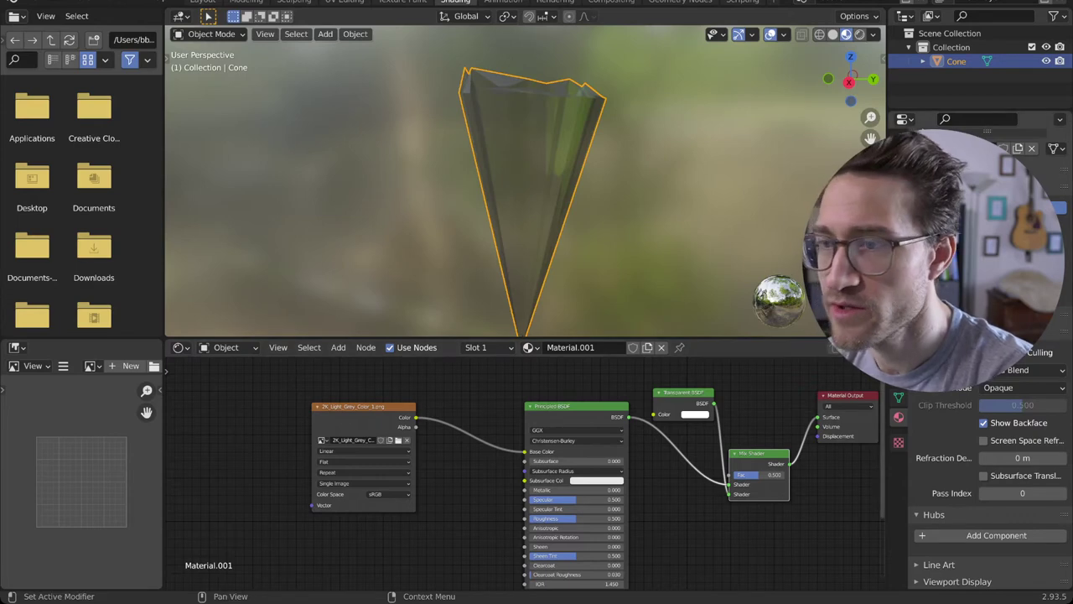
- Add a Uv Scroll component from Hubs to the cone's object properties
{"action": "left_click", "coordinate": [899, 300]}
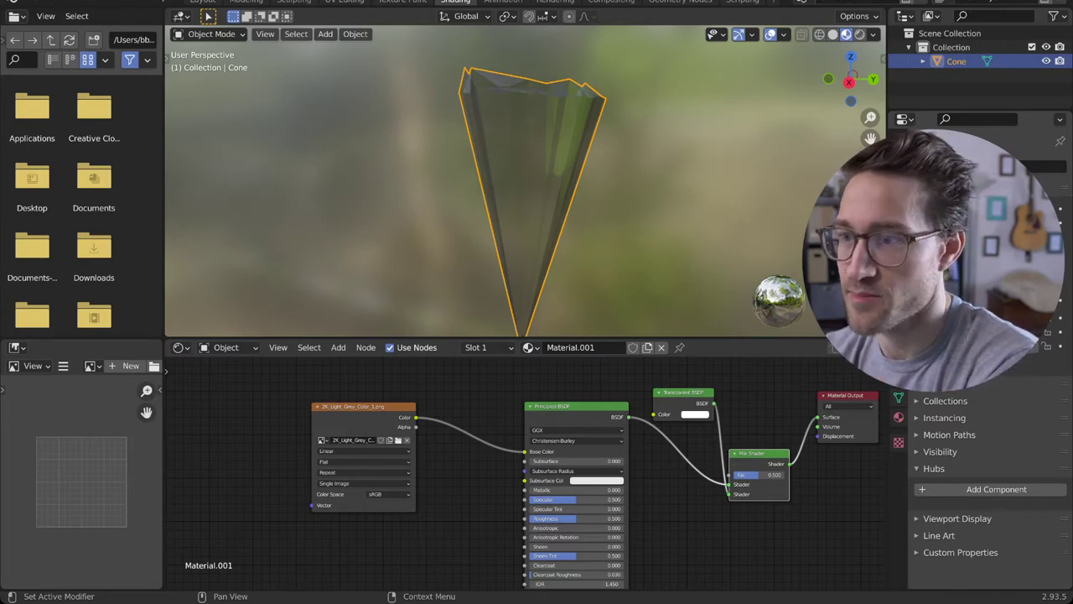
{"action": "left_click", "coordinate": [996, 489]}
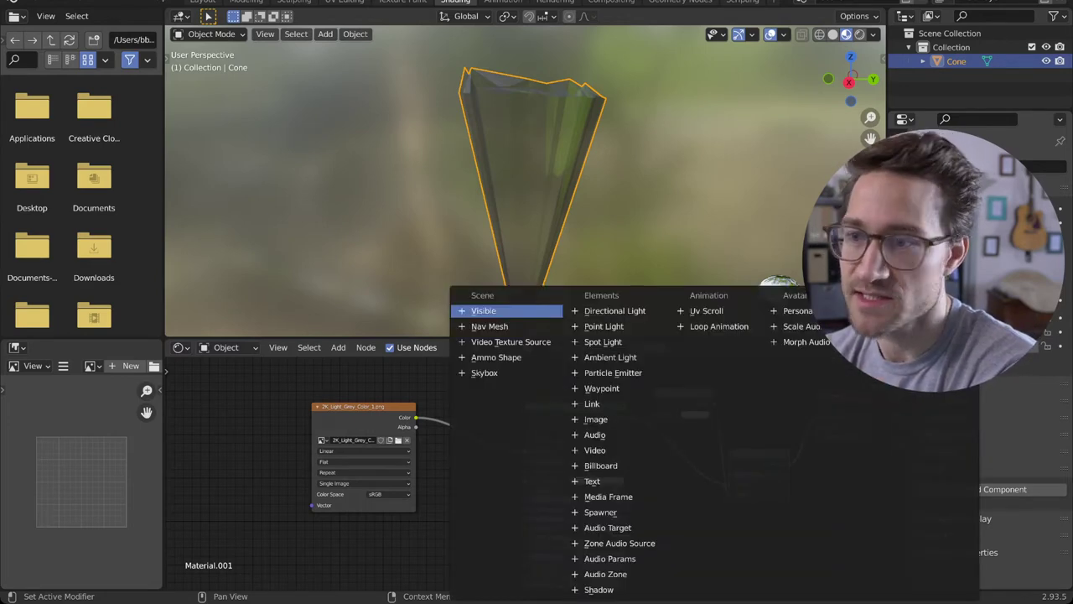
{"action": "left_click", "coordinate": [993, 490]}
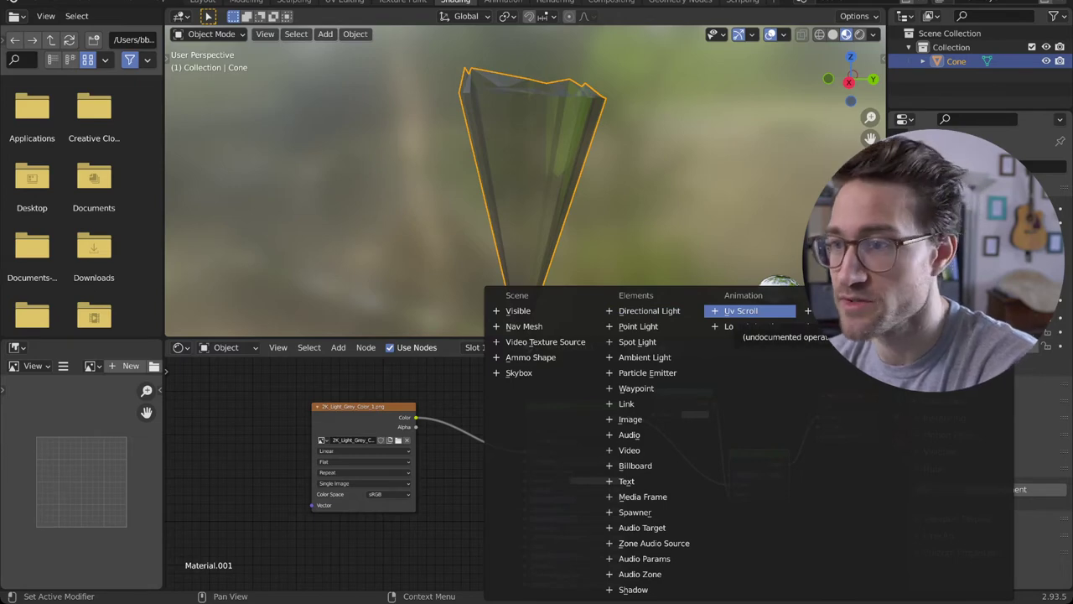
{"action": "left_click", "coordinate": [746, 310]}
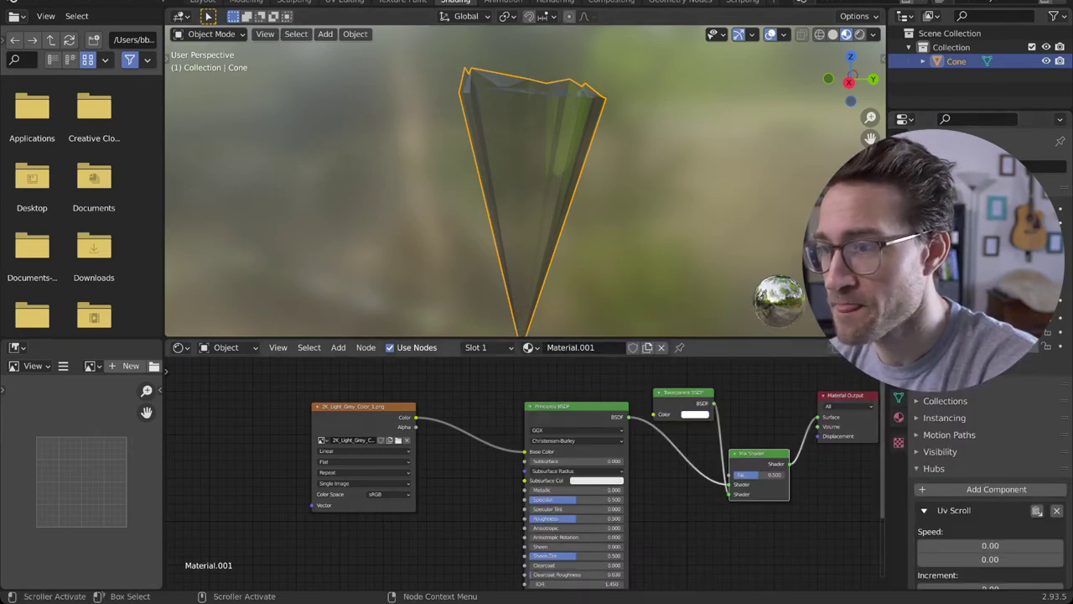
- Set both Speed values of the cone's Uv Scroll component to 0.10
{"action": "scroll", "coordinate": [525, 470], "scroll_direction": "down", "scroll_amount": 1}
{"action": "scroll", "coordinate": [990, 474], "scroll_direction": "down", "scroll_amount": 3}
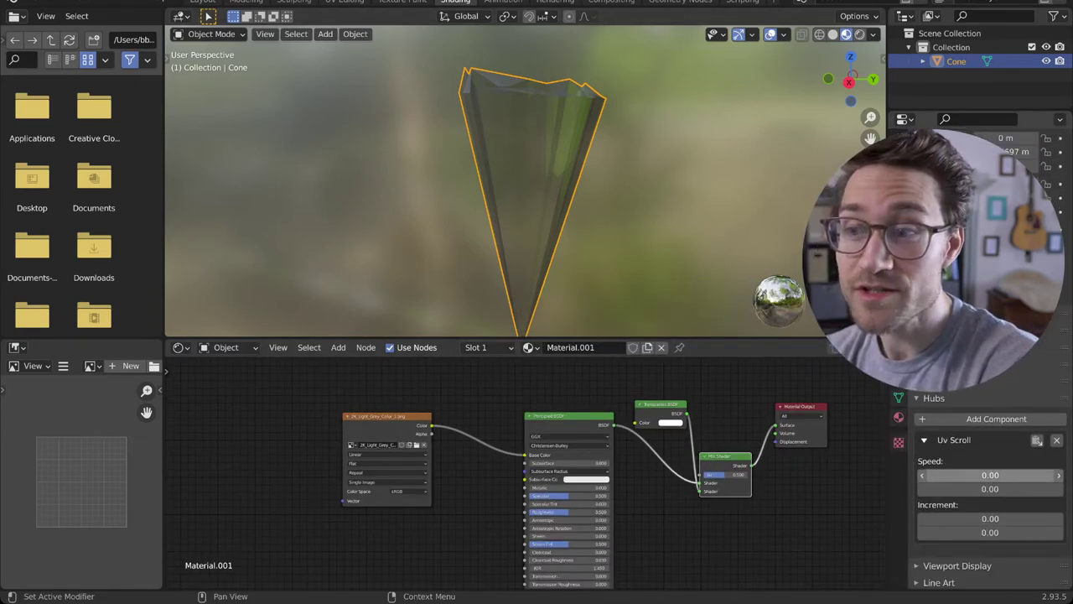
{"action": "left_click", "coordinate": [1002, 476]}
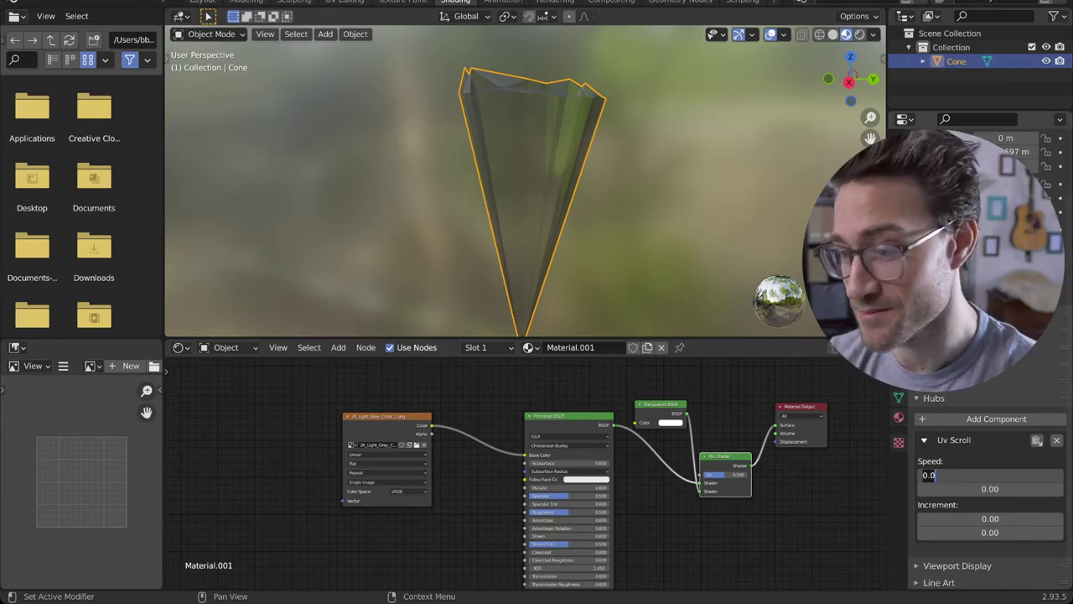
{"action": "key", "text": "BackSpace"}
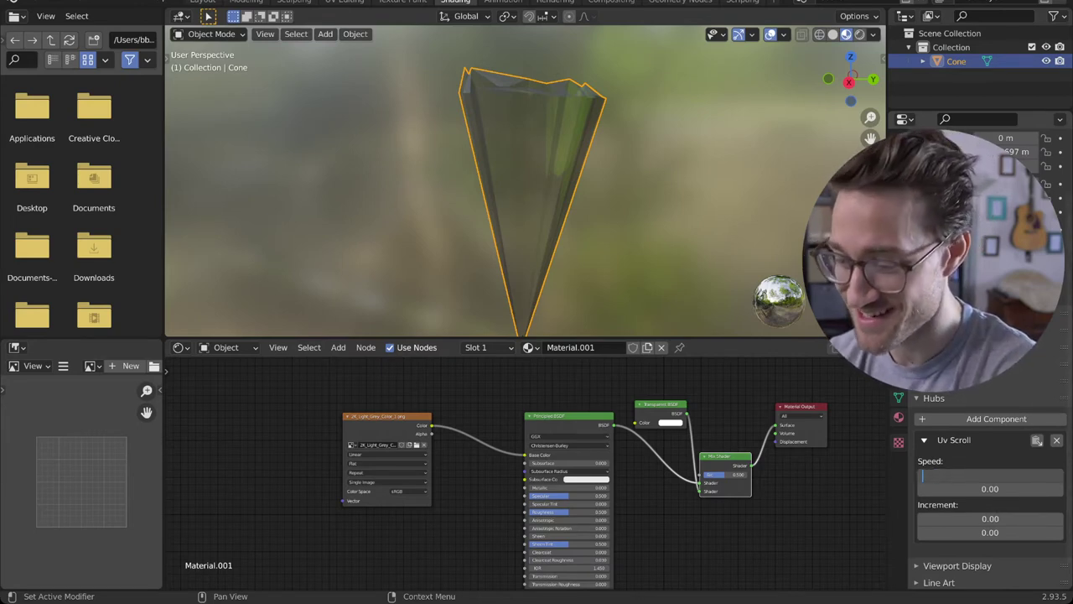
{"action": "type", "text": ".1"}
{"action": "key", "text": "Return"}
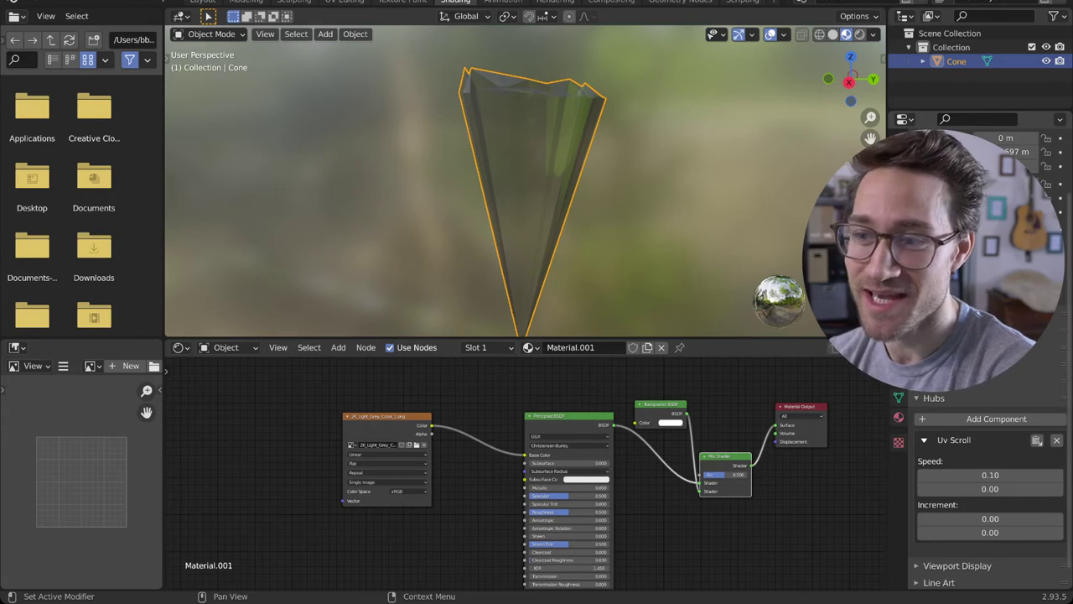
{"action": "left_click", "coordinate": [1002, 489]}
{"action": "key", "text": "BackSpace"}
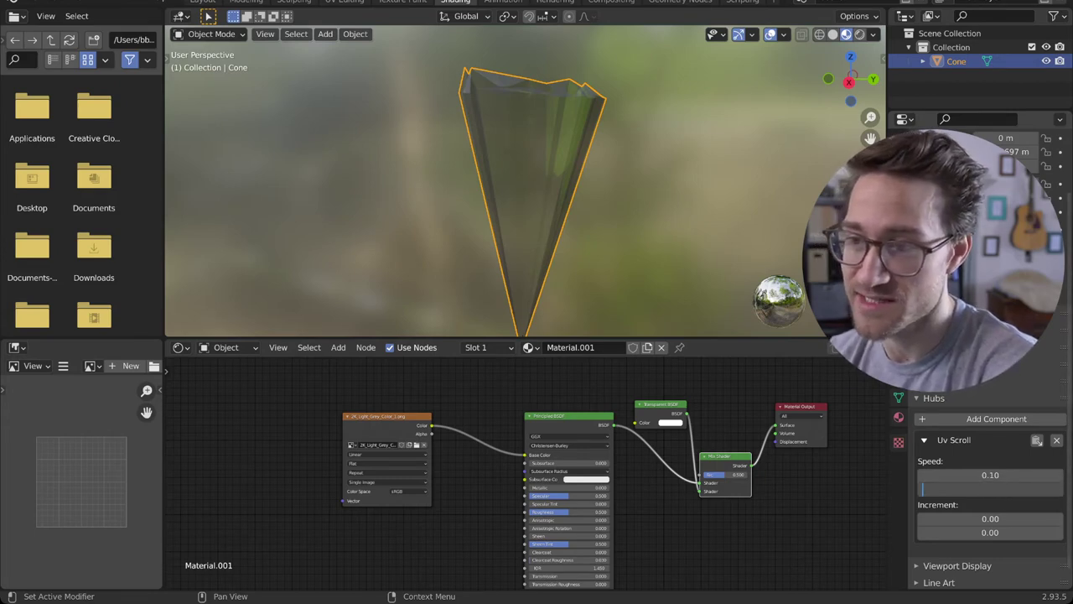
{"action": "type", "text": "0.1"}
{"action": "key", "text": "Return"}
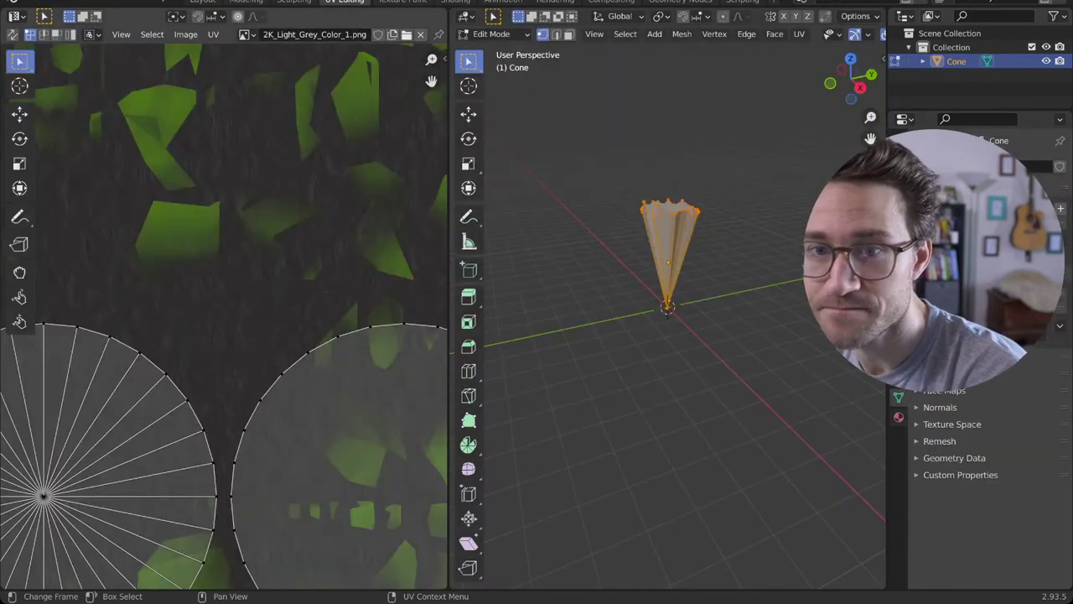
- Examine the cone's UV layout over its texture image and view the mesh from several angles in the UV Editing workspace
{"action": "scroll", "coordinate": [223, 315], "scroll_direction": "down", "scroll_amount": 3}
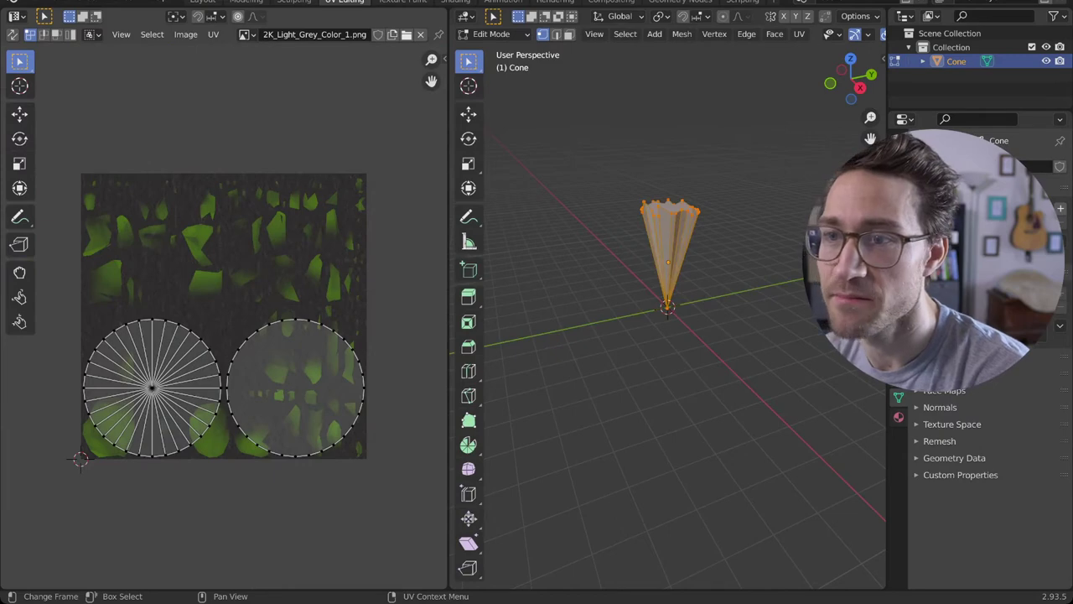
{"action": "key", "text": "s"}
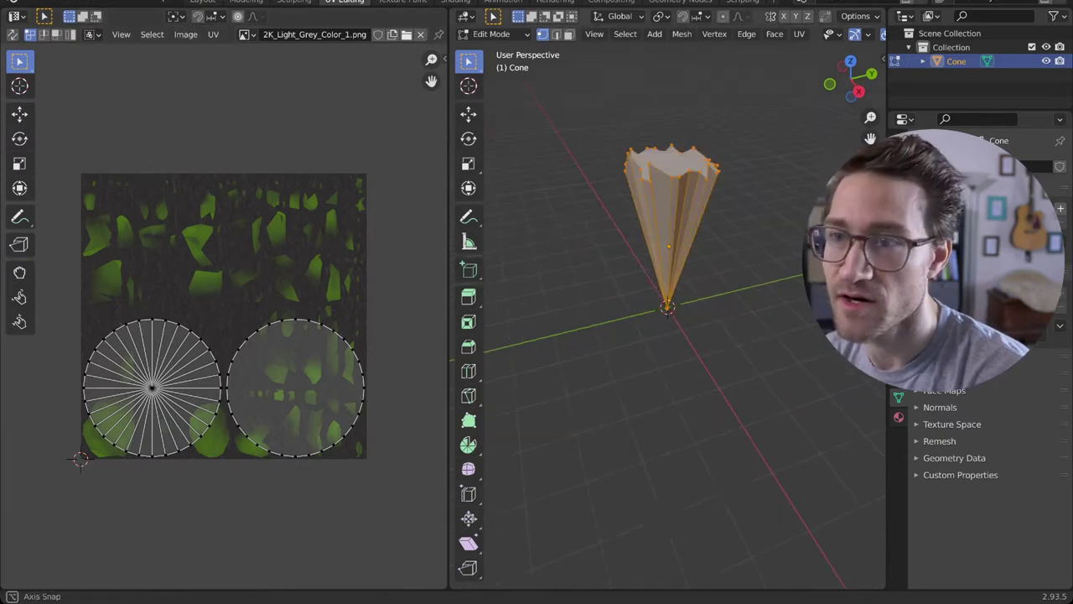
{"action": "middle_click_drag", "start_coordinate": [671, 361], "coordinate": [832, 351]}
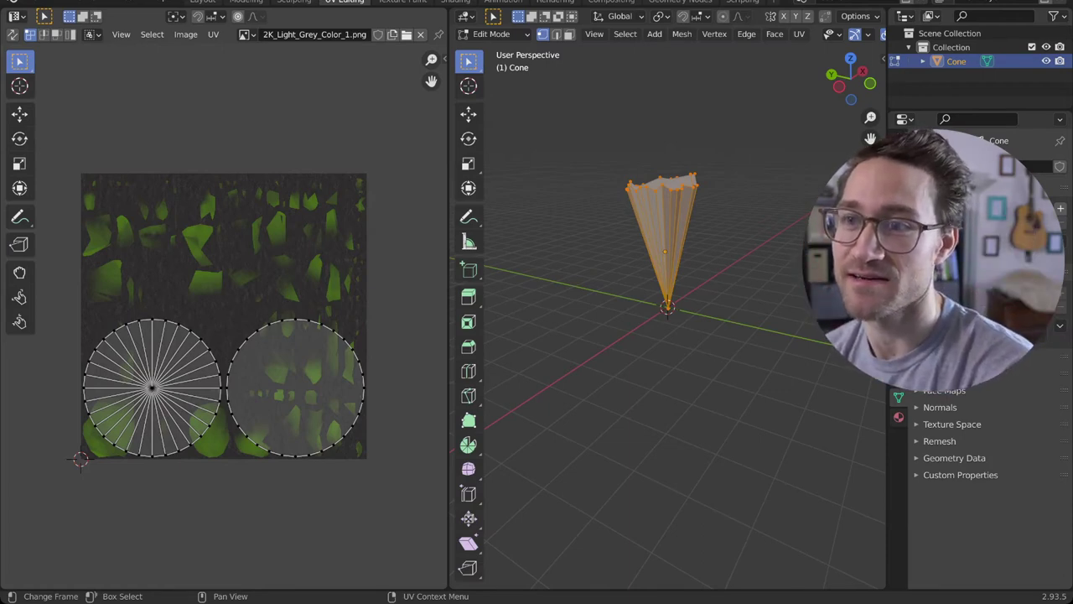
{"action": "scroll", "coordinate": [667, 309], "scroll_direction": "up", "scroll_amount": 5}
{"action": "scroll", "coordinate": [667, 309], "scroll_direction": "down", "scroll_amount": 3}
{"action": "middle_click_drag", "start_coordinate": [679, 293], "coordinate": [616, 325]}
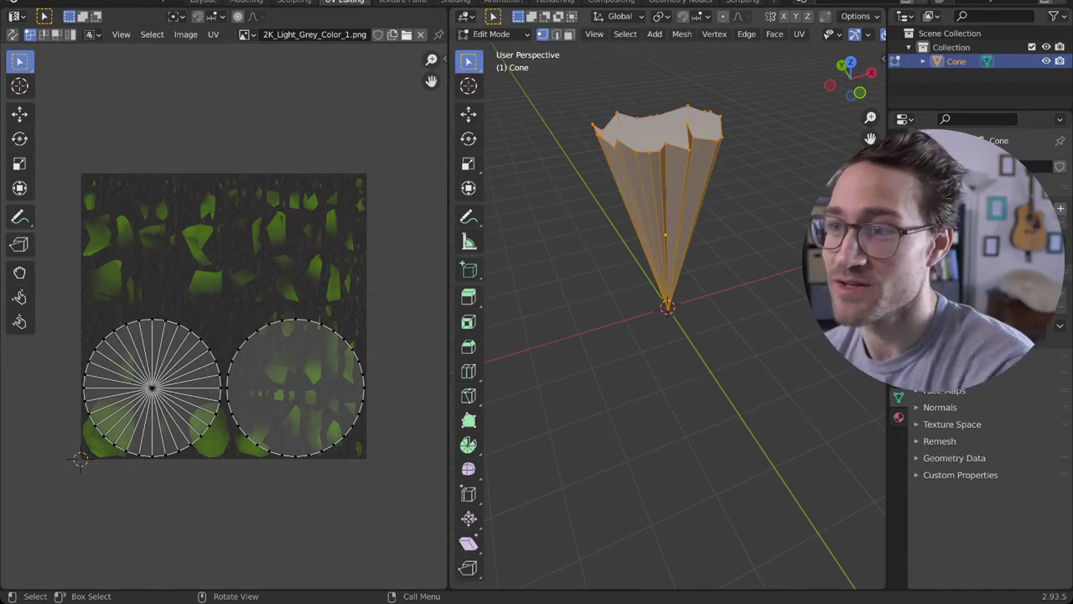
{"action": "scroll", "coordinate": [667, 308], "scroll_direction": "down", "scroll_amount": 5}
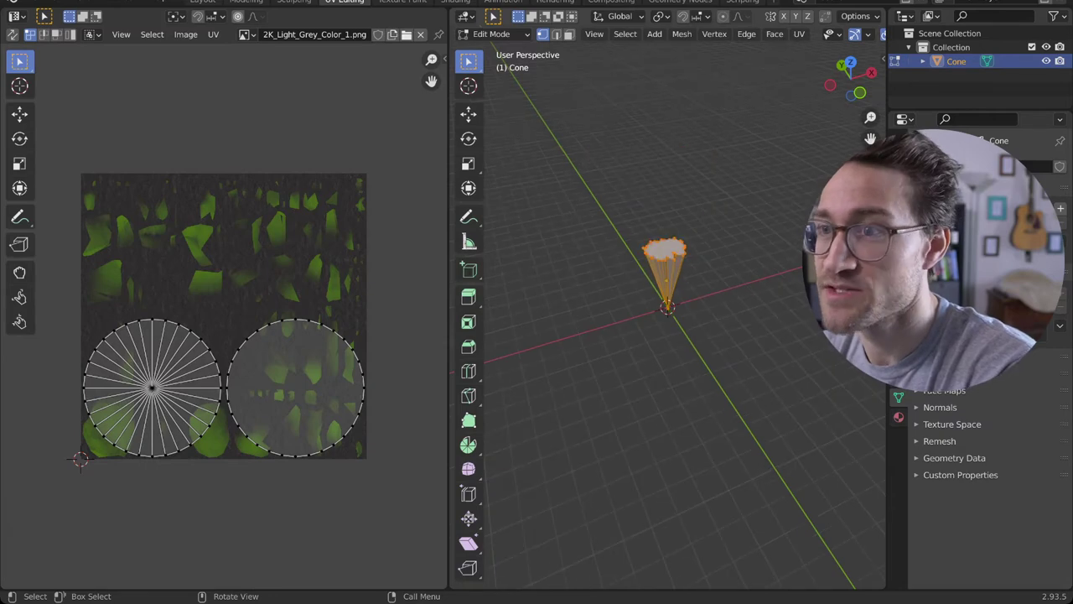
{"action": "scroll", "coordinate": [667, 308], "scroll_direction": "up", "scroll_amount": 5}
{"action": "middle_click_drag", "start_coordinate": [667, 327], "coordinate": [668, 291]}
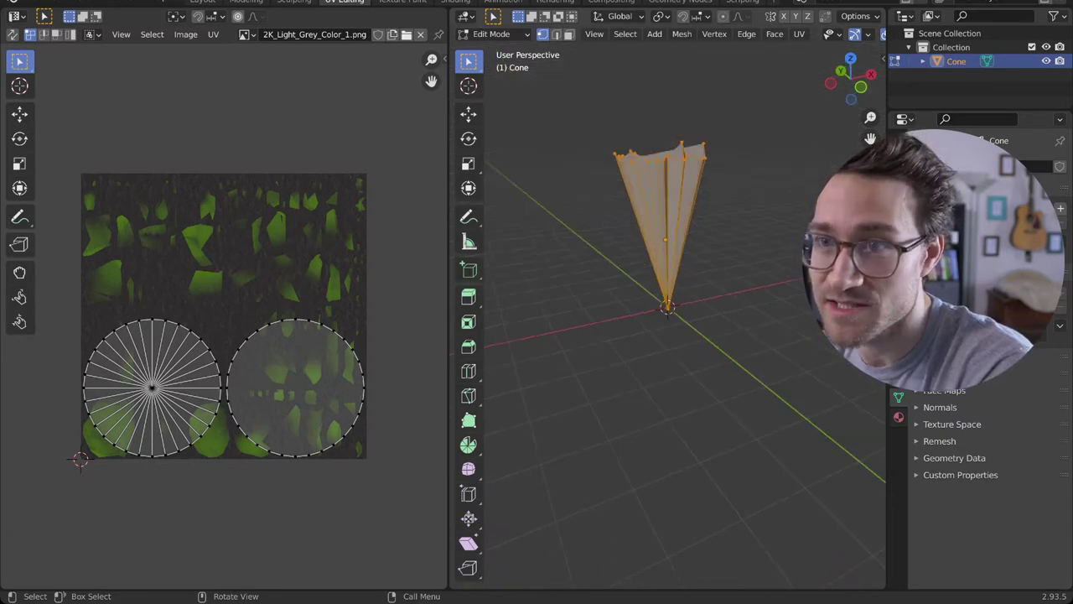
- Switch to the Animation workspace, turn on auto keying, and activate the Move tool for the cone
{"action": "left_click", "coordinate": [503, 1]}
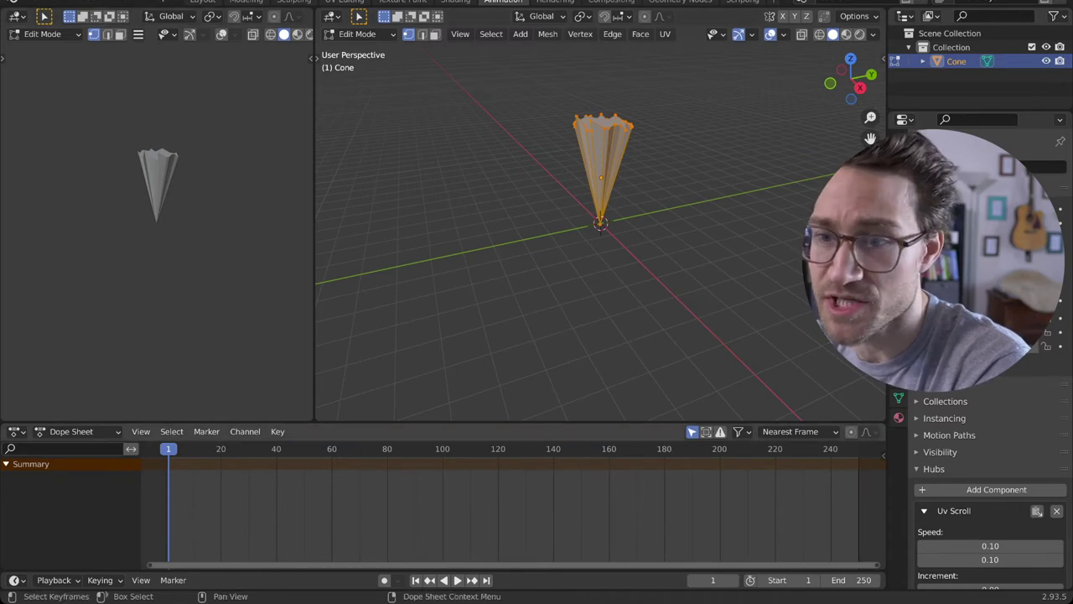
{"action": "left_click", "coordinate": [384, 581]}
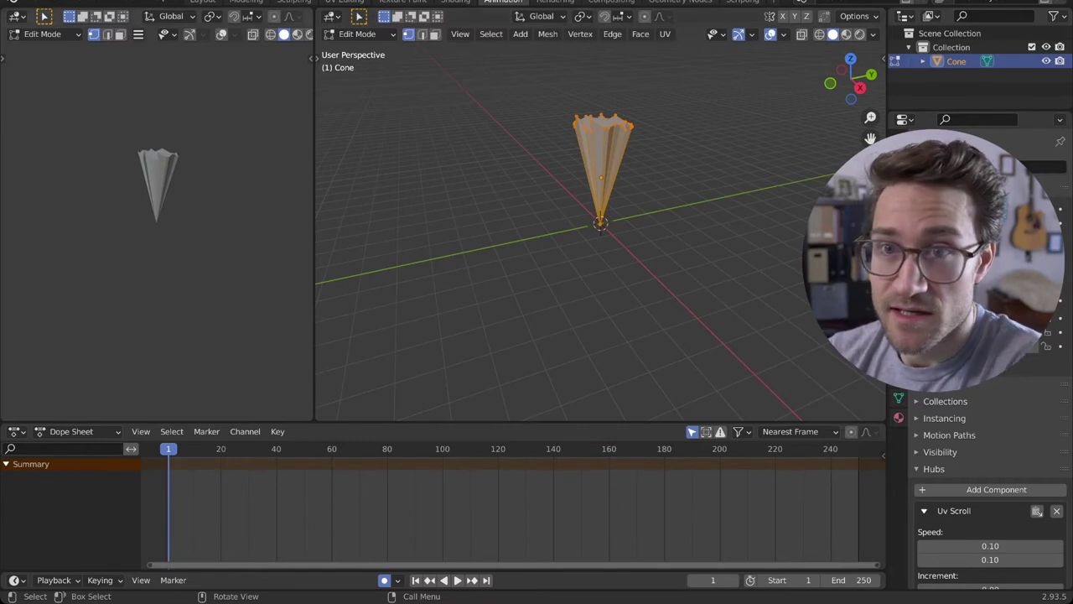
{"action": "key", "text": "t"}
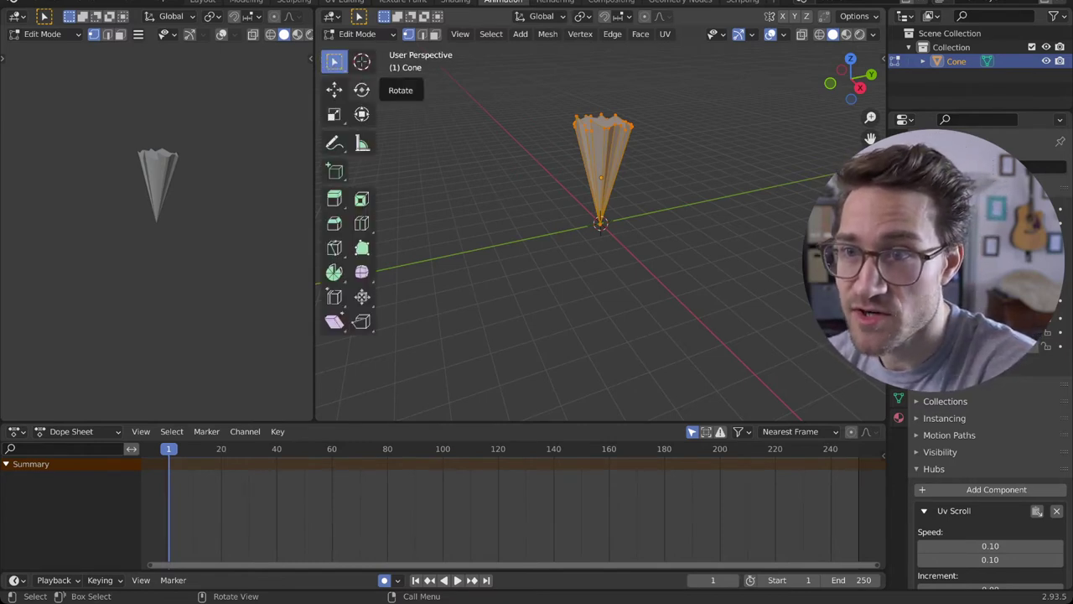
{"action": "left_click", "coordinate": [334, 89]}
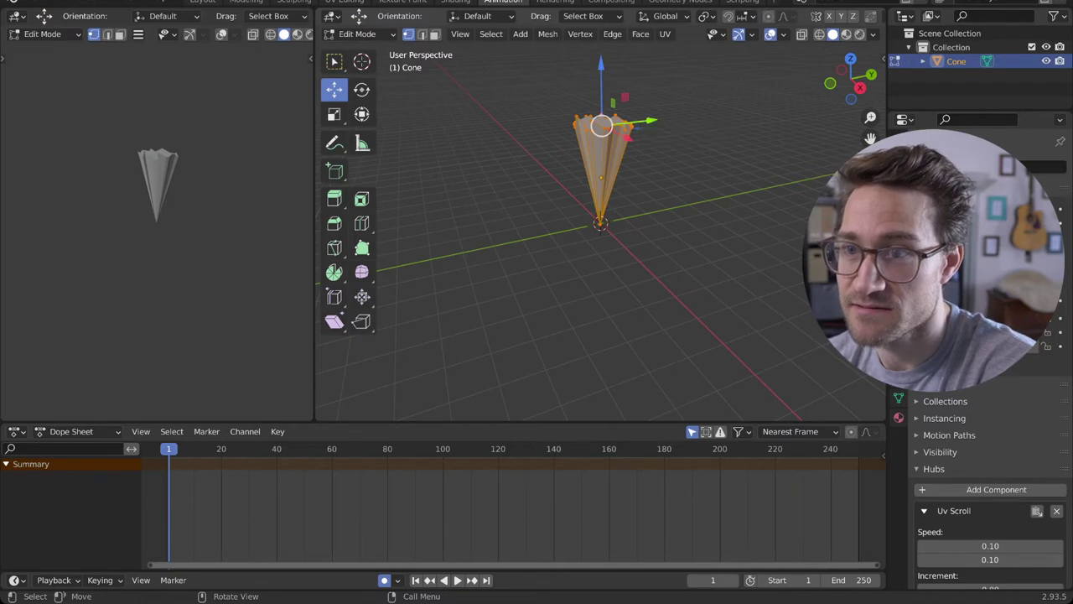
- Nudge the selected cone mesh along the Y axis and rotate it slightly about the Z axis at frame 1
{"action": "left_click_drag", "start_coordinate": [651, 121], "coordinate": [628, 137]}
{"action": "left_click", "coordinate": [361, 89]}
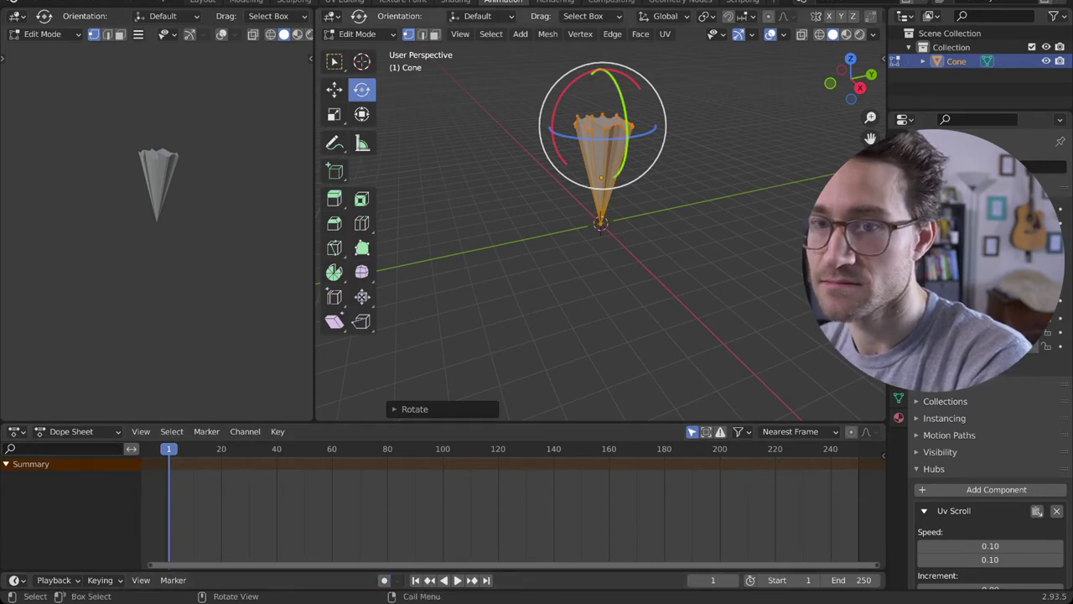
{"action": "left_click_drag", "start_coordinate": [633, 133], "coordinate": [630, 140]}
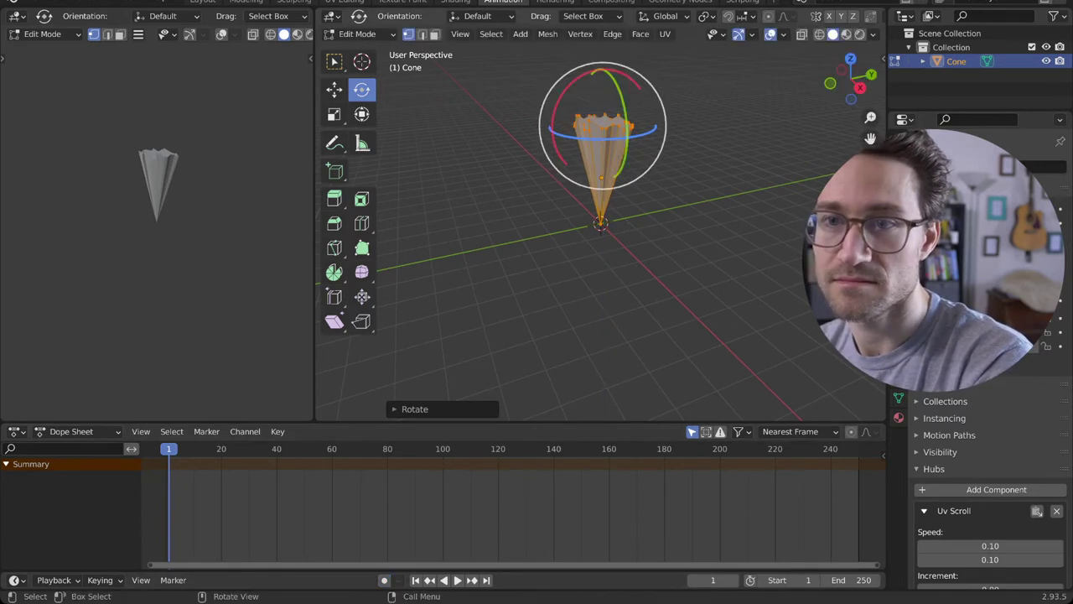
{"action": "left_click", "coordinate": [334, 89]}
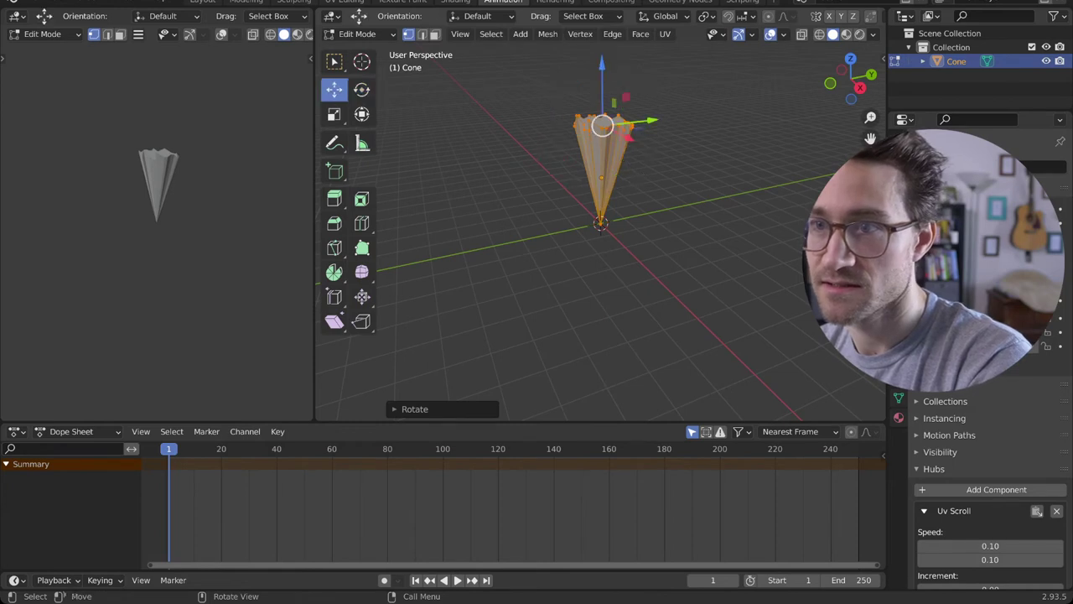
{"action": "left_click_drag", "start_coordinate": [653, 121], "coordinate": [654, 120]}
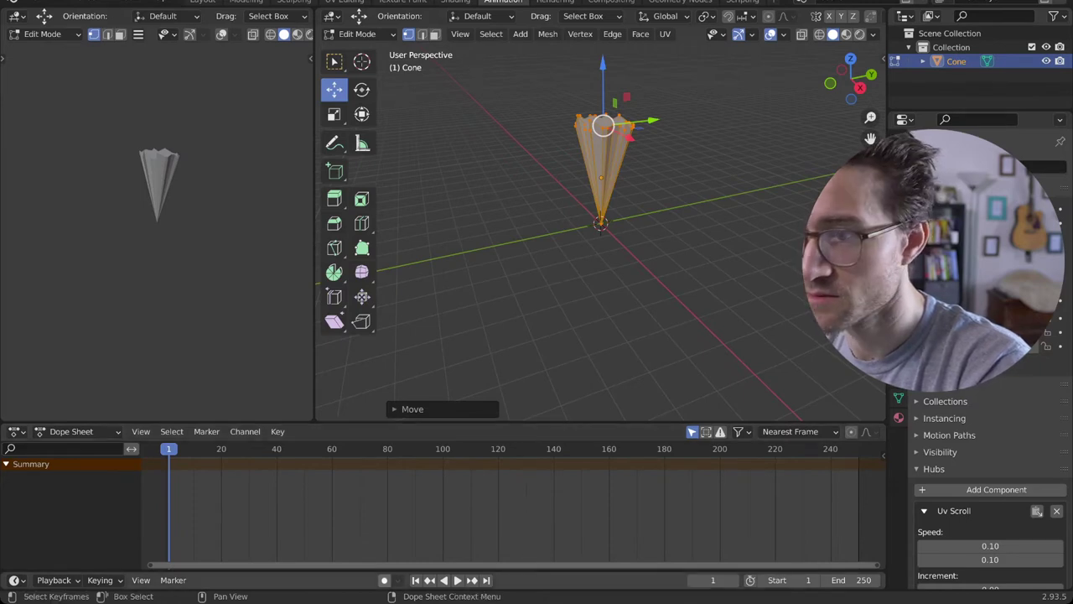
- Play back the timeline to check whether the cone is animated
{"action": "key", "text": "space"}
{"action": "key", "text": "Escape"}
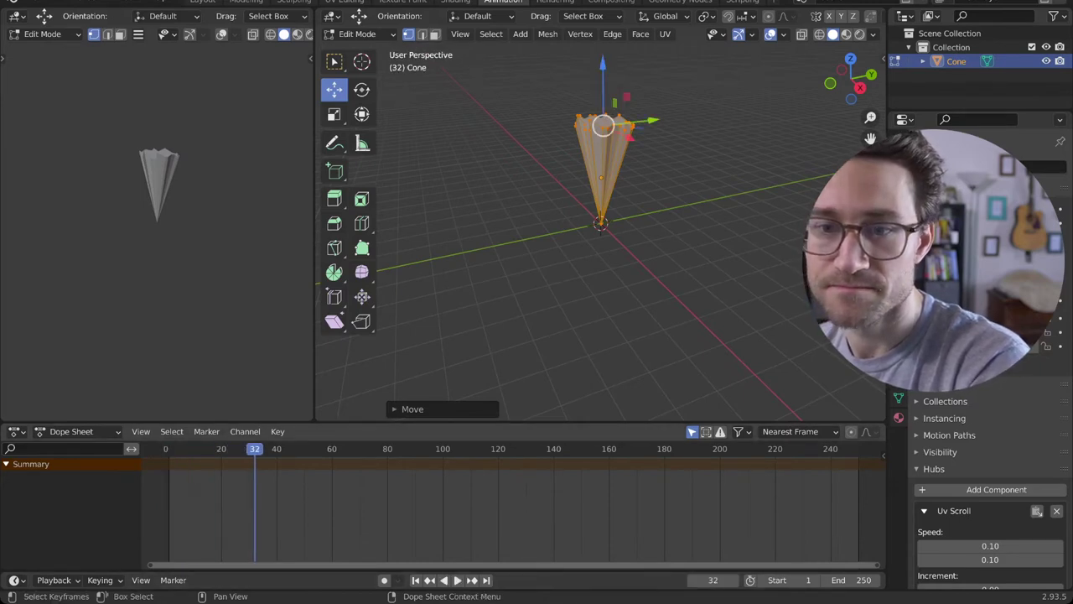
{"action": "key", "text": "space"}
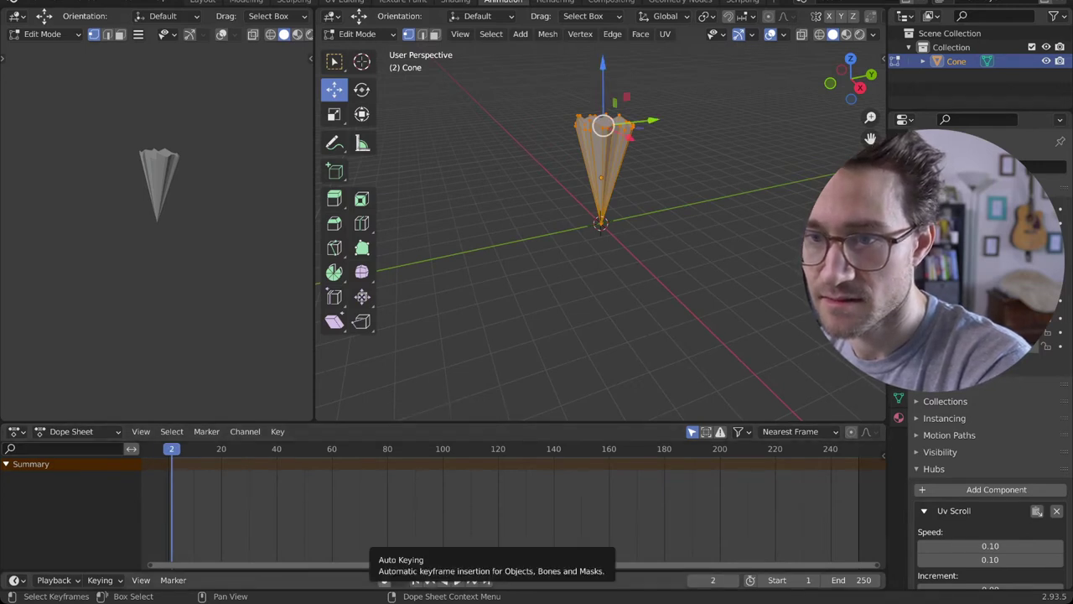
- Turn on auto keying and nudge the cone mesh along the Y axis at frame 2, selecting its mesh data in the outliner
{"action": "left_click", "coordinate": [384, 579]}
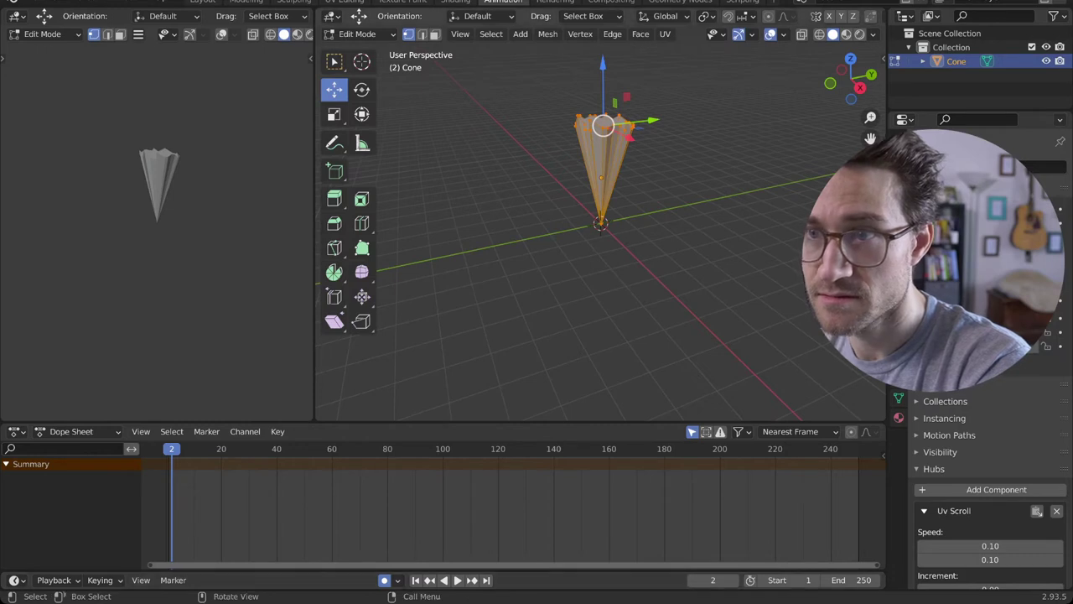
{"action": "left_click_drag", "start_coordinate": [639, 121], "coordinate": [641, 122]}
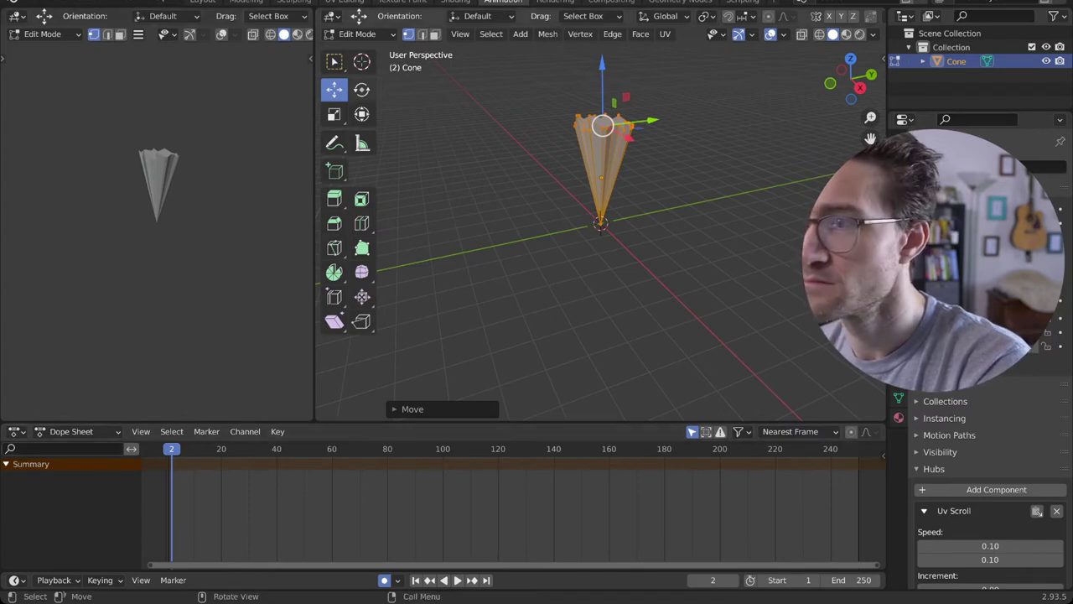
{"action": "left_click", "coordinate": [923, 61]}
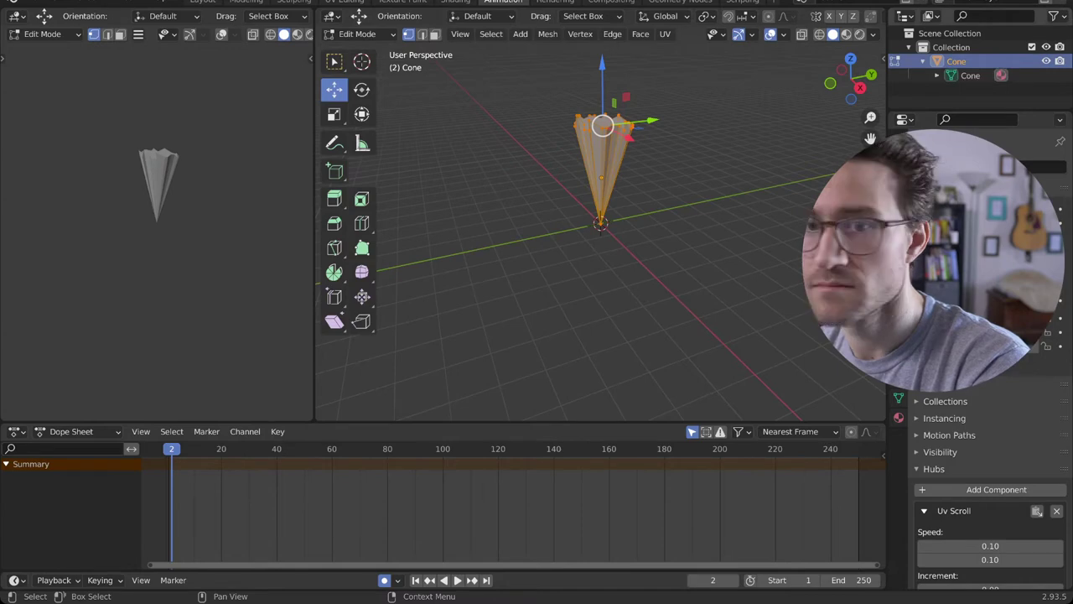
{"action": "left_click", "coordinate": [970, 75]}
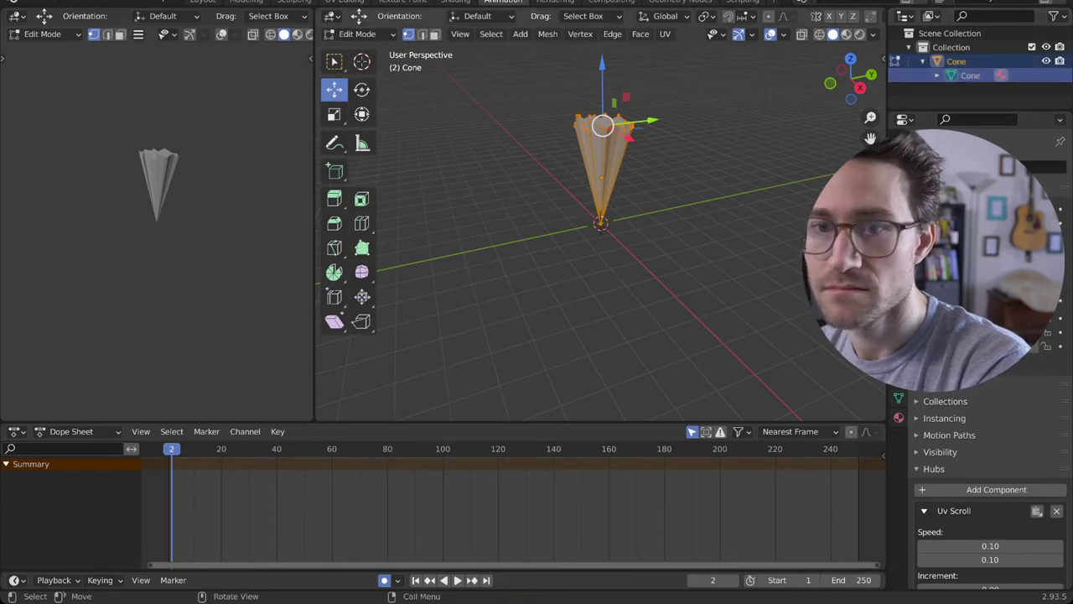
{"action": "left_click_drag", "start_coordinate": [652, 120], "coordinate": [650, 121]}
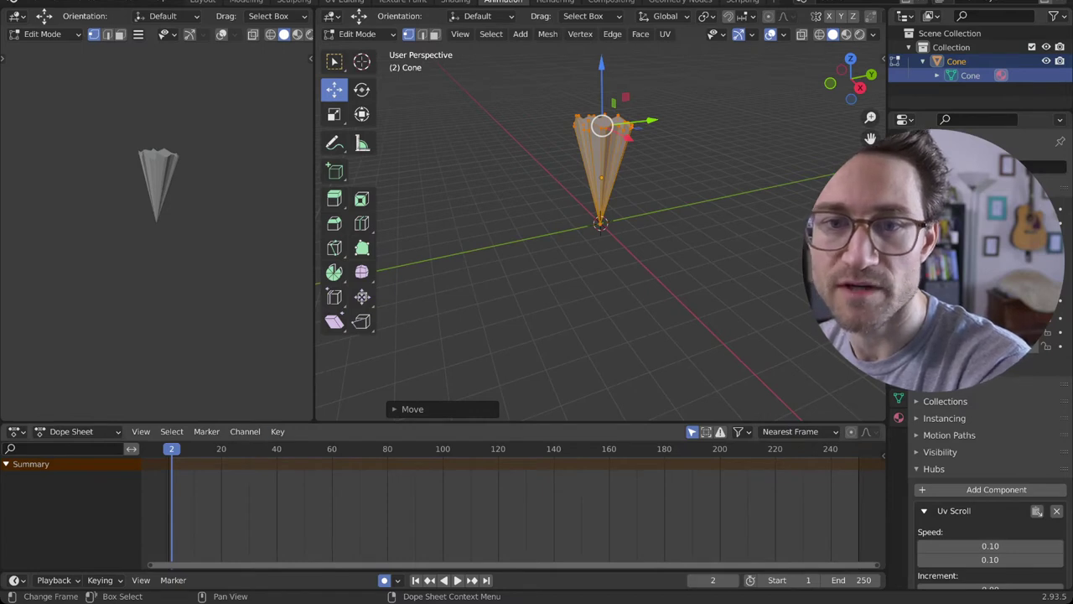
- Show the tool shelf in the smaller viewport and rotate the cone mesh about the Z axis at frame 2
{"action": "left_click", "coordinate": [71, 431]}
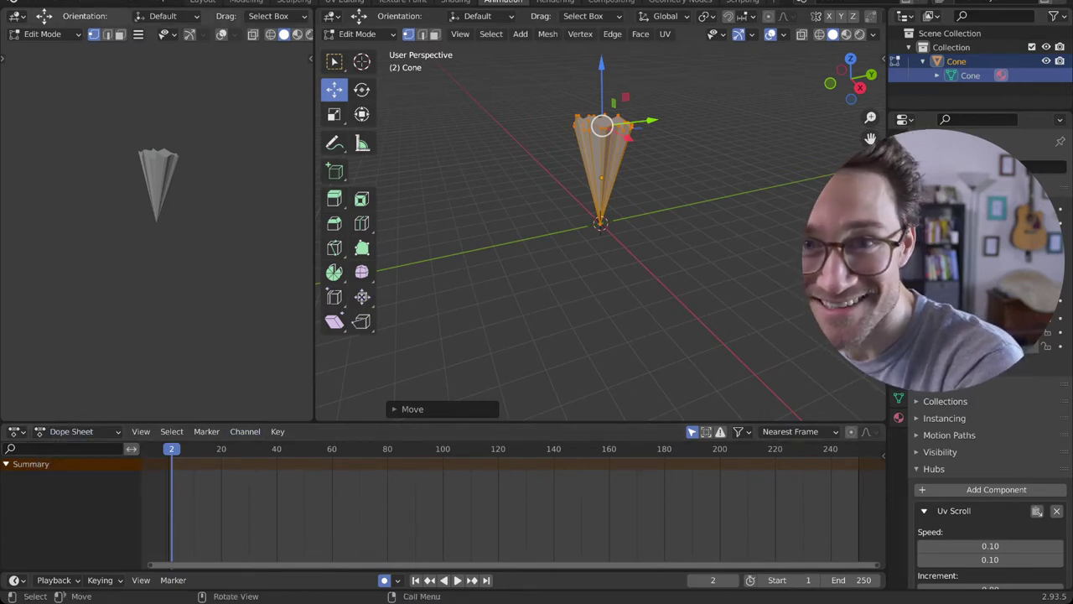
{"action": "key", "text": "t"}
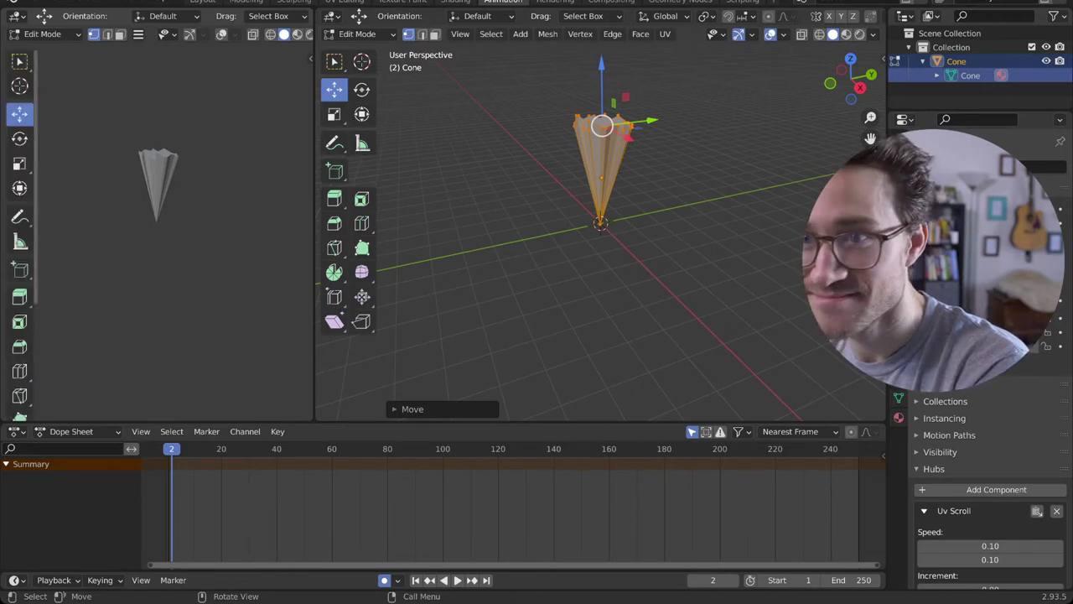
{"action": "left_click", "coordinate": [362, 89]}
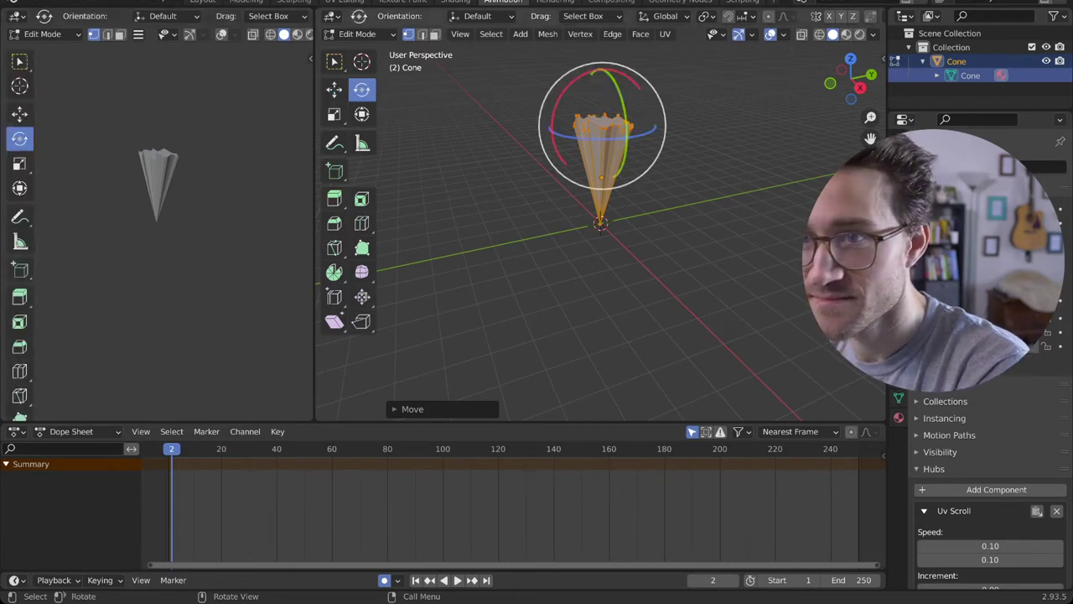
{"action": "left_click_drag", "start_coordinate": [623, 136], "coordinate": [575, 134]}
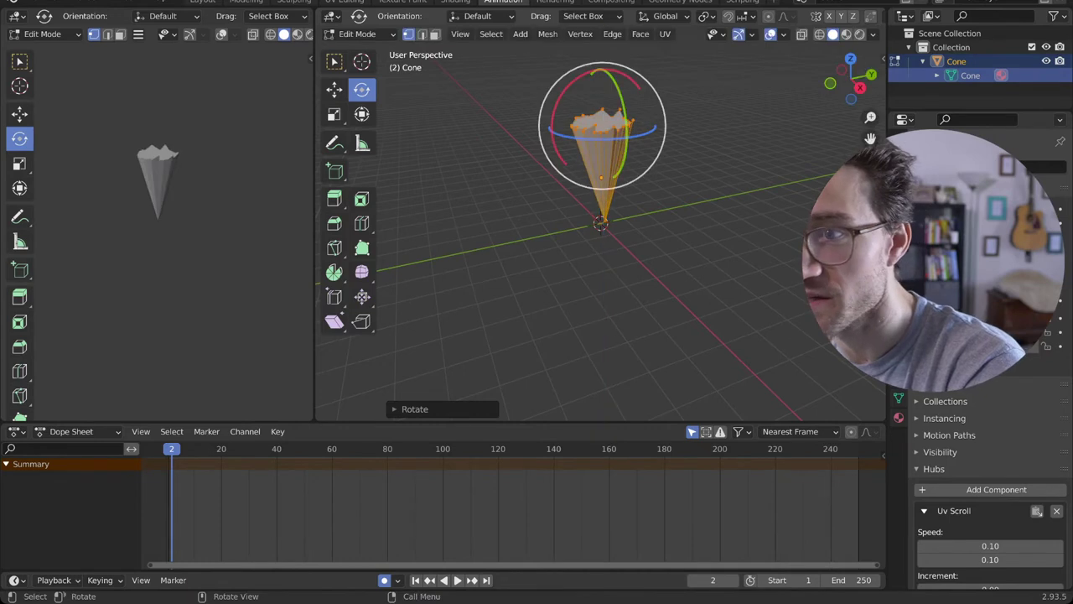
{"action": "key", "text": "ctrl+z"}
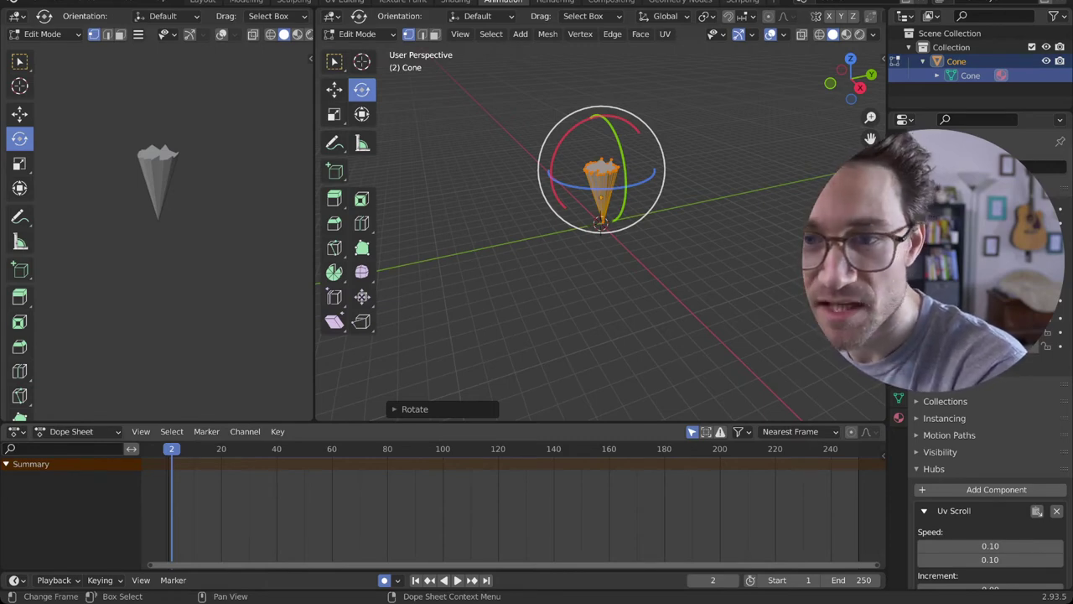
- Switch the cone to Object Mode and rotate it about the Z axis to keyframe its transform at frame 2
{"action": "left_click", "coordinate": [536, 311]}
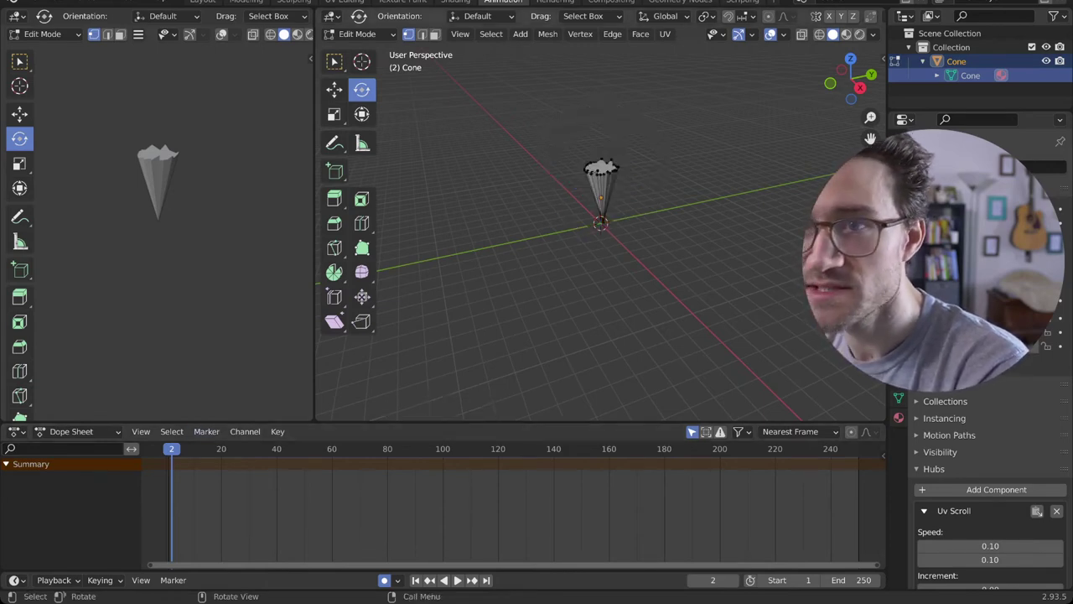
{"action": "left_click", "coordinate": [357, 34]}
{"action": "left_click", "coordinate": [361, 48]}
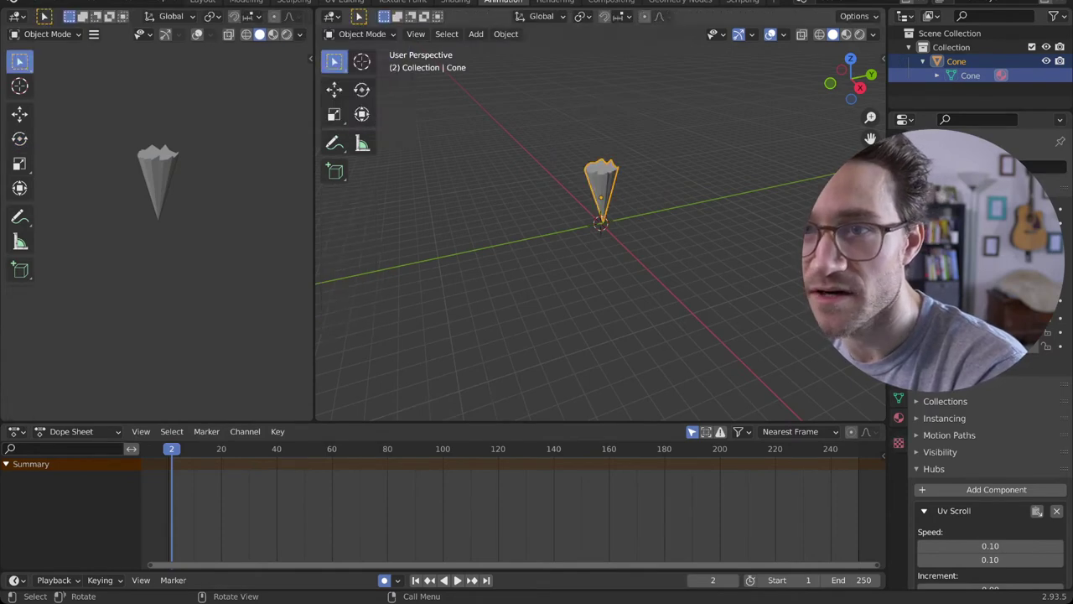
{"action": "left_click", "coordinate": [362, 89]}
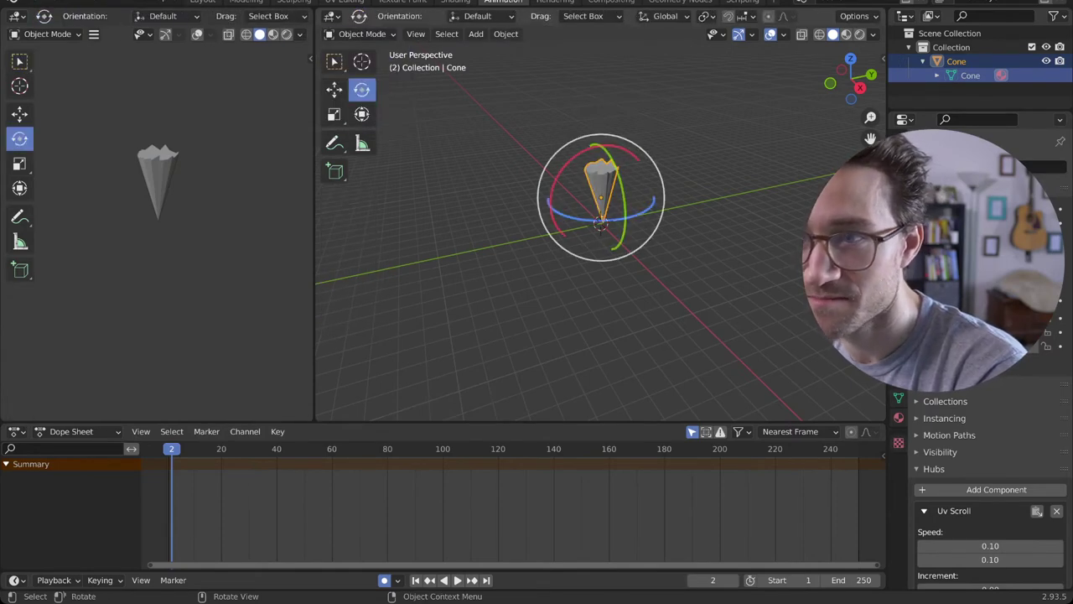
{"action": "mouse_move", "coordinate": [600, 222]}
{"action": "left_mouse_down"}
{"action": "mouse_move", "coordinate": [616, 220]}
{"action": "mouse_move", "coordinate": [600, 223]}
{"action": "left_mouse_up"}
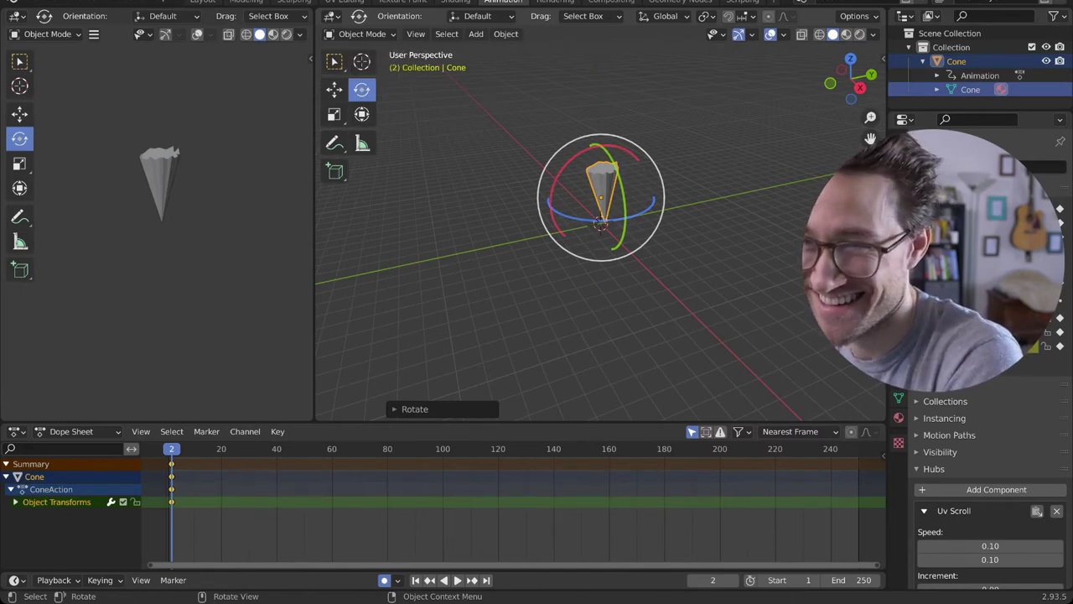
- Shift the cone object slightly along the Y axis and rotate it a little about the Z axis at frame 2
{"action": "left_click", "coordinate": [334, 88]}
{"action": "left_click_drag", "start_coordinate": [642, 192], "coordinate": [627, 194]}
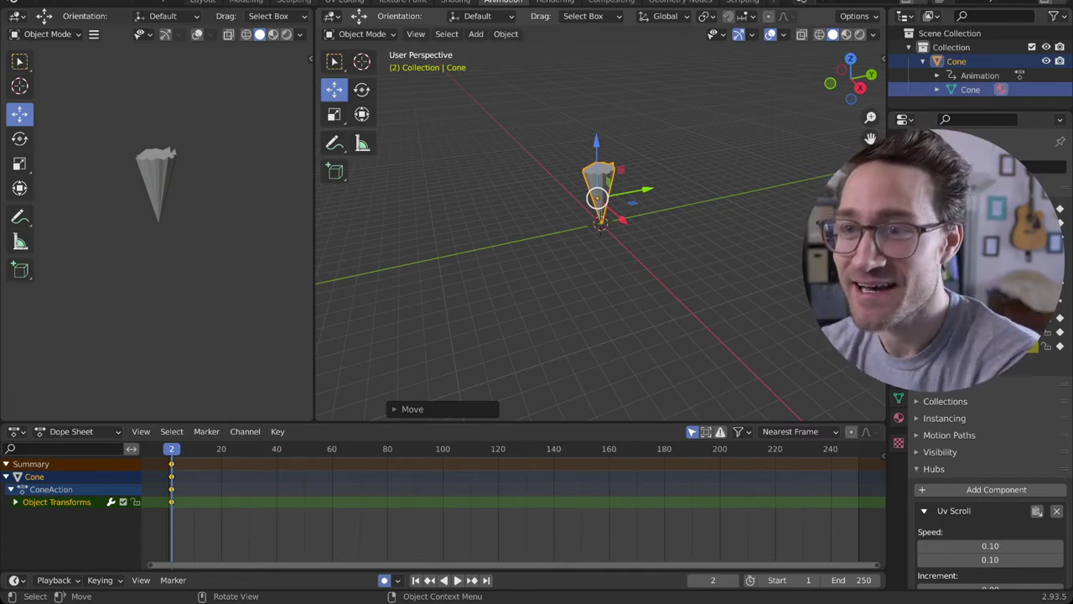
{"action": "left_click_drag", "start_coordinate": [641, 192], "coordinate": [639, 192]}
{"action": "mouse_move", "coordinate": [642, 210]}
{"action": "middle_mouse_down"}
{"action": "mouse_move", "coordinate": [644, 235]}
{"action": "mouse_move", "coordinate": [645, 198]}
{"action": "middle_mouse_up"}
{"action": "scroll", "coordinate": [645, 198], "scroll_direction": "up", "scroll_amount": 5}
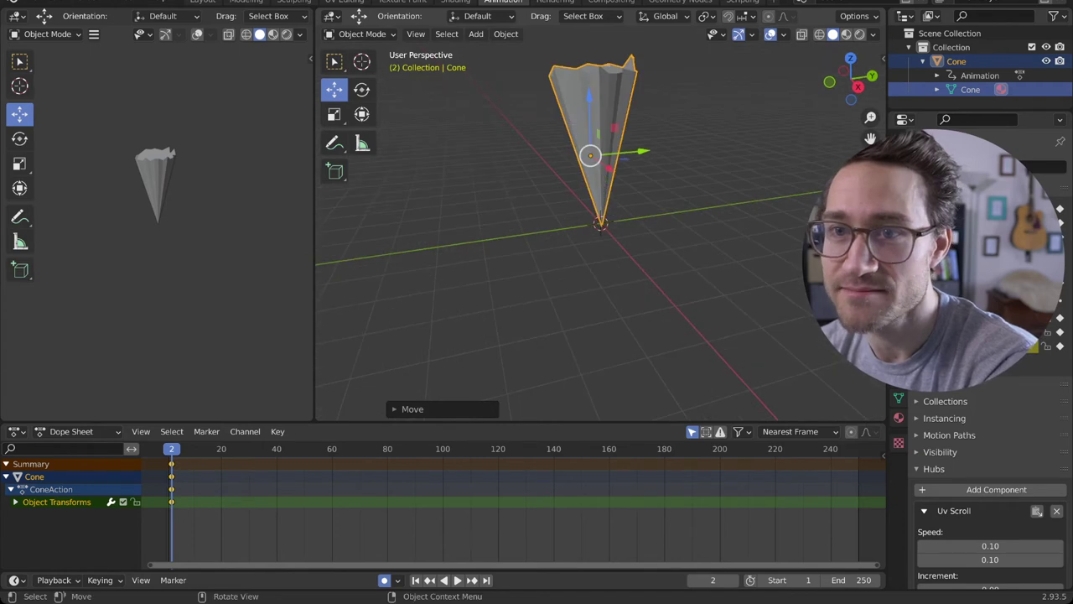
{"action": "left_click", "coordinate": [361, 90]}
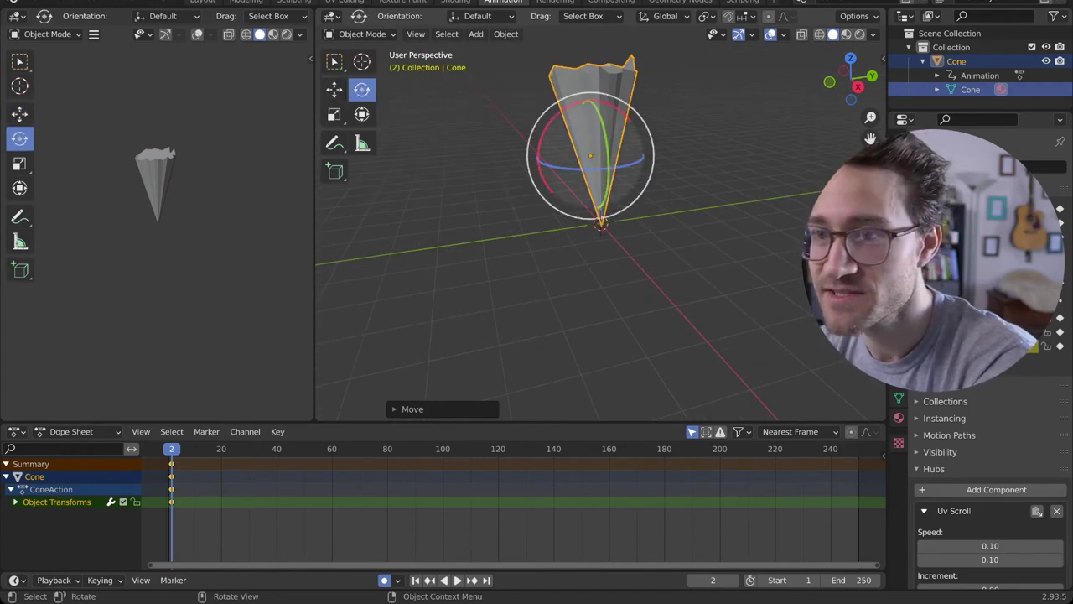
{"action": "left_click_drag", "start_coordinate": [592, 168], "coordinate": [595, 169]}
{"action": "scroll", "coordinate": [595, 170], "scroll_direction": "down", "scroll_amount": 4}
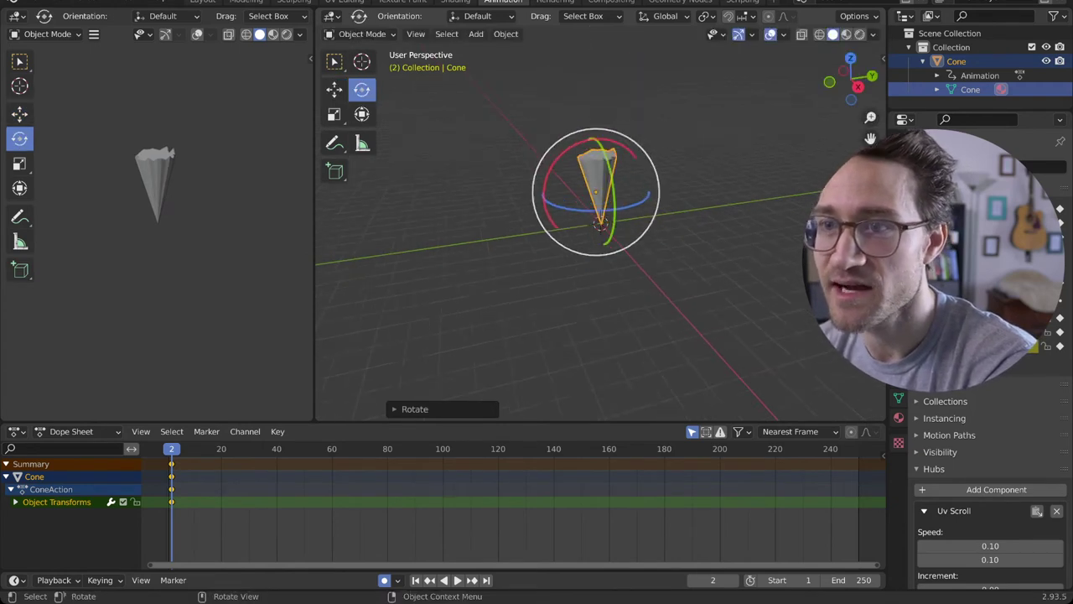
- Move the cone's frame 2 keyframe to frame 0 in the Dope Sheet
{"action": "middle_click_drag", "start_coordinate": [600, 220], "coordinate": [600, 222]}
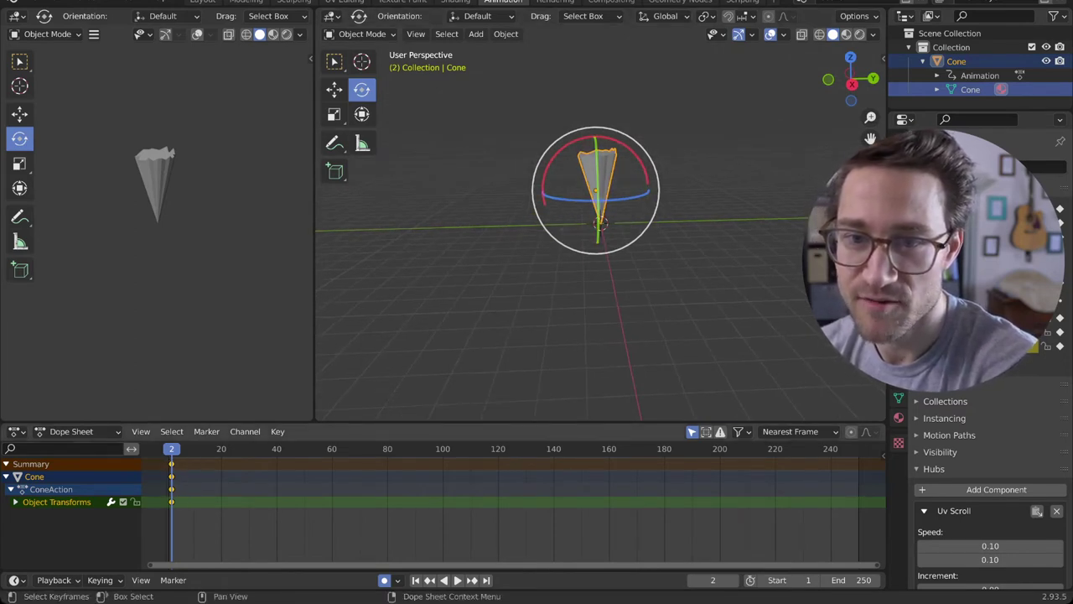
{"action": "key", "text": "g"}
{"action": "key", "text": "Return"}
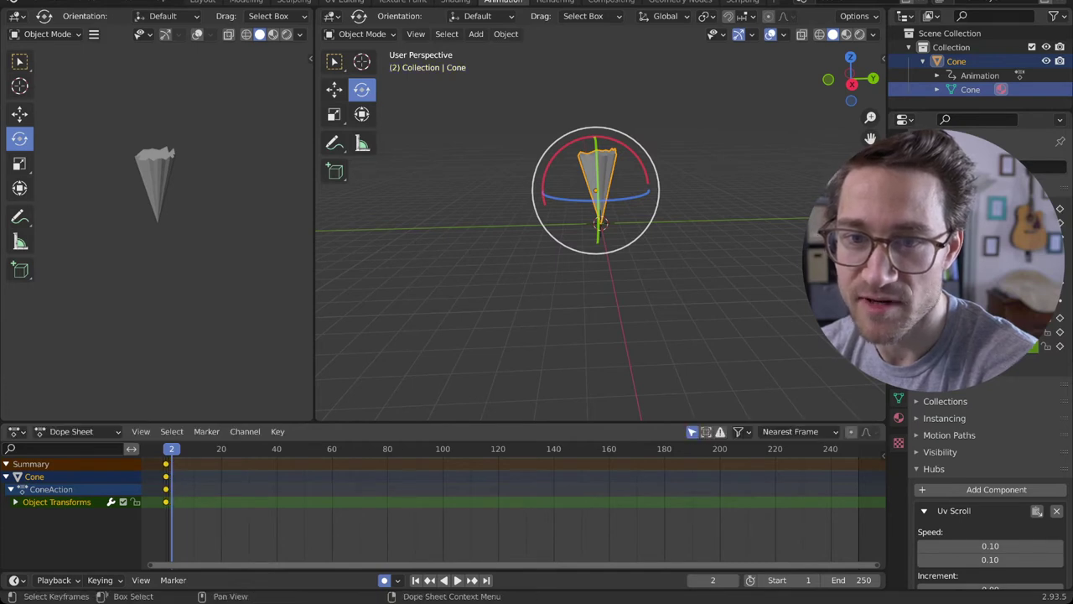
- At frame 60, rotate the cone about -360° around the global Z axis to keyframe a full turn
{"action": "left_click_drag", "start_coordinate": [171, 448], "coordinate": [332, 448]}
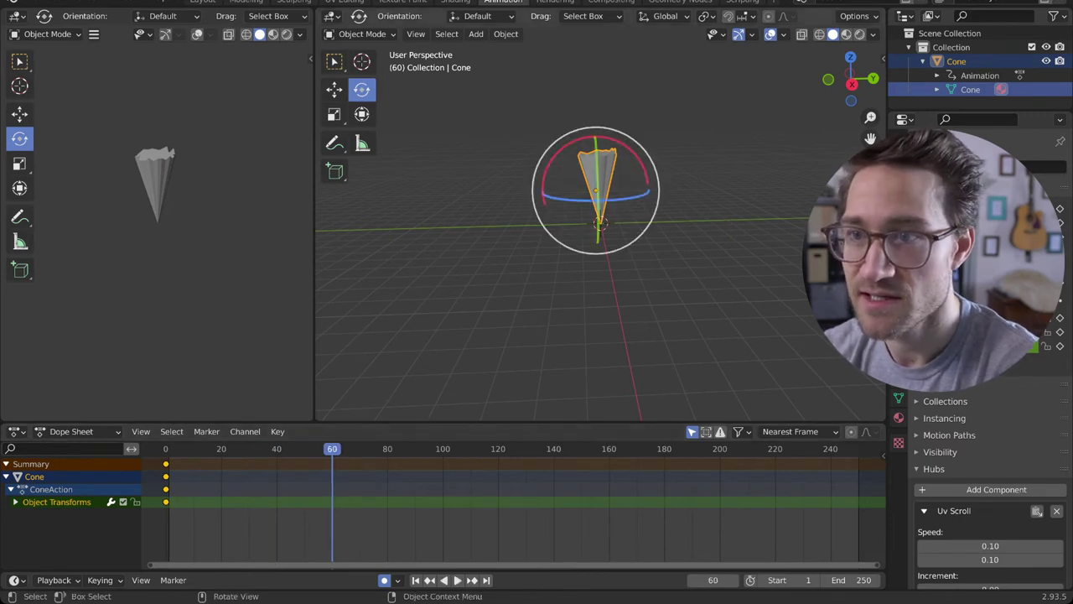
{"action": "left_click_drag", "start_coordinate": [639, 196], "coordinate": [793, 282]}
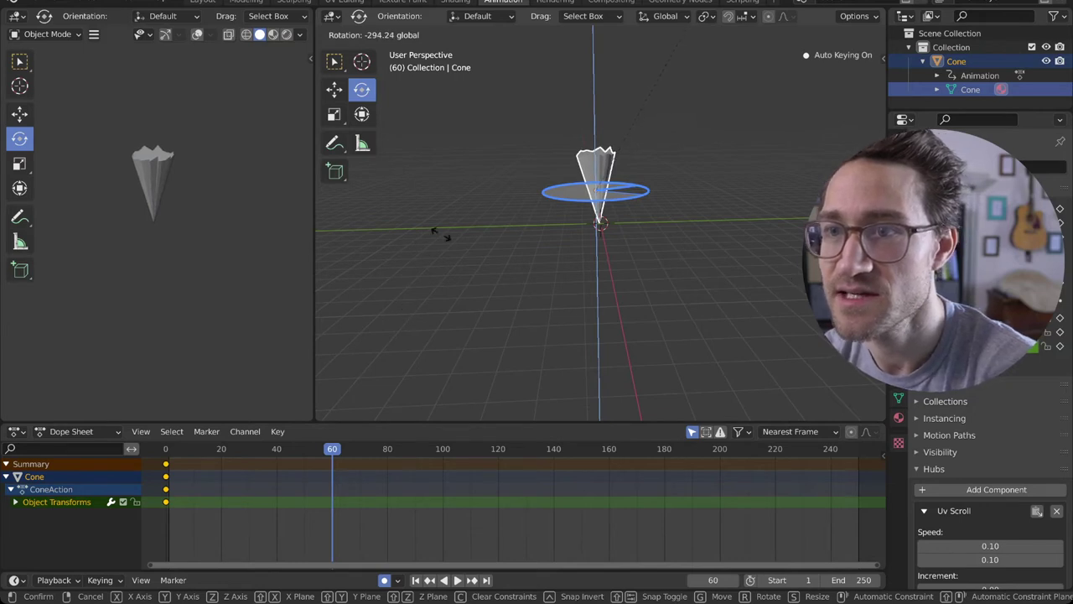
{"action": "left_click_drag", "start_coordinate": [554, 55], "coordinate": [667, 196]}
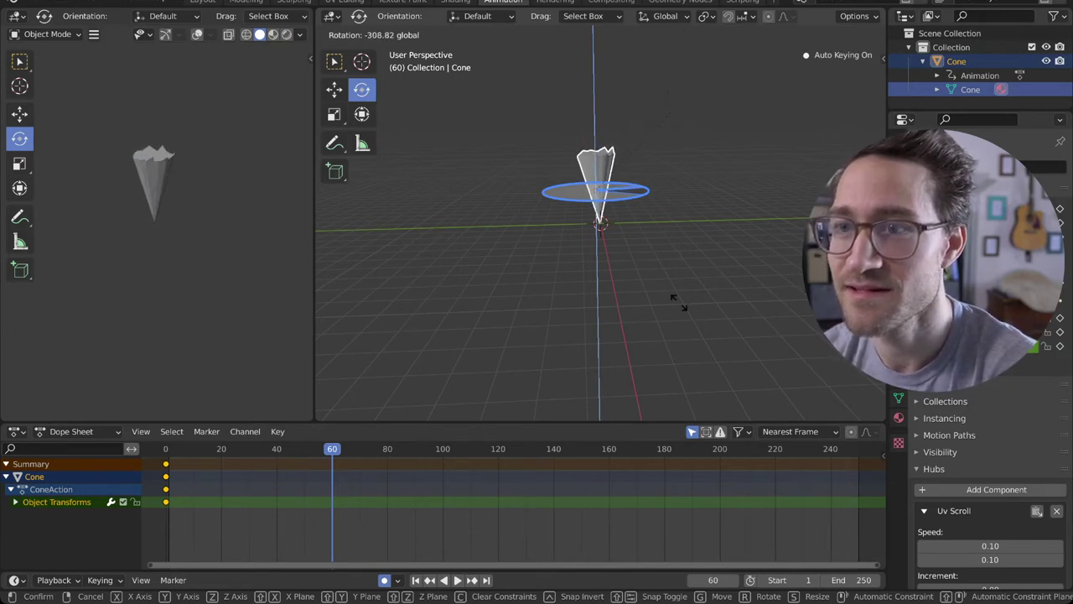
{"action": "left_click_drag", "start_coordinate": [689, 408], "coordinate": [693, 201]}
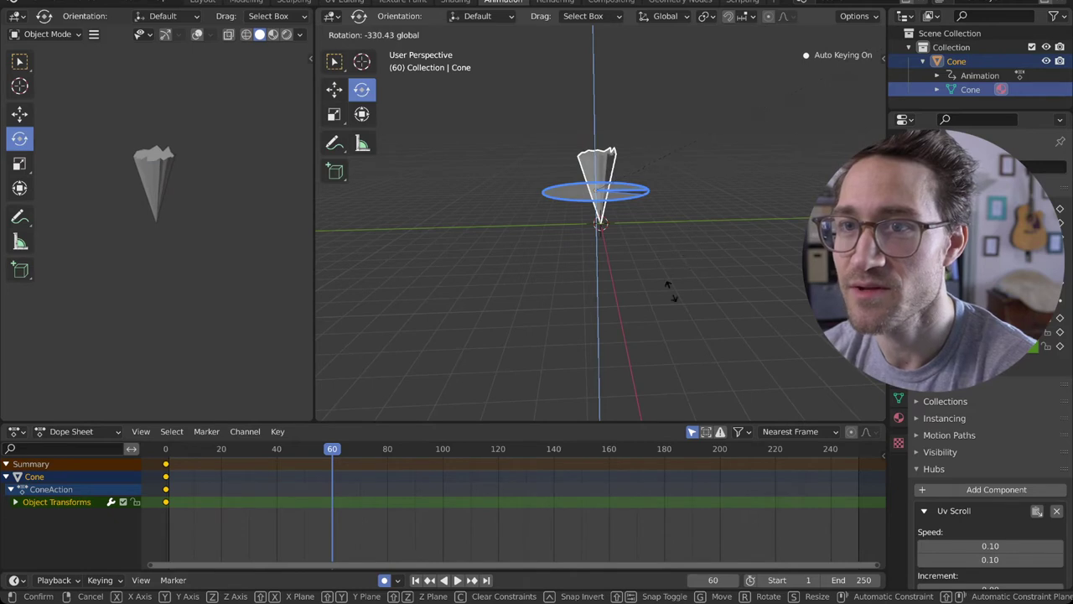
{"action": "left_click_drag", "start_coordinate": [650, 384], "coordinate": [599, 231]}
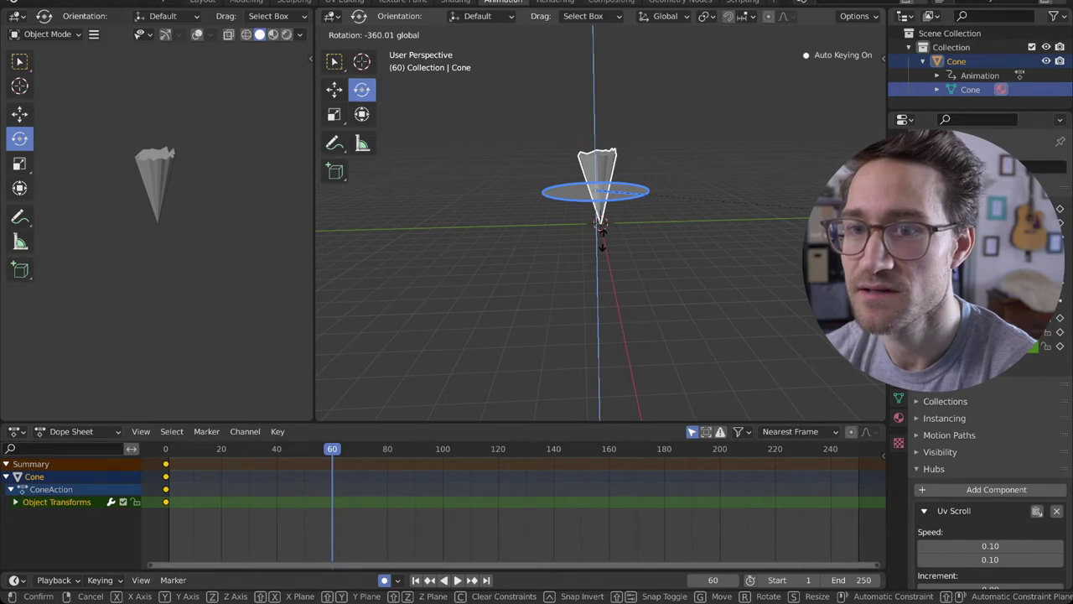
{"action": "left_click_drag", "start_coordinate": [600, 226], "coordinate": [600, 224]}
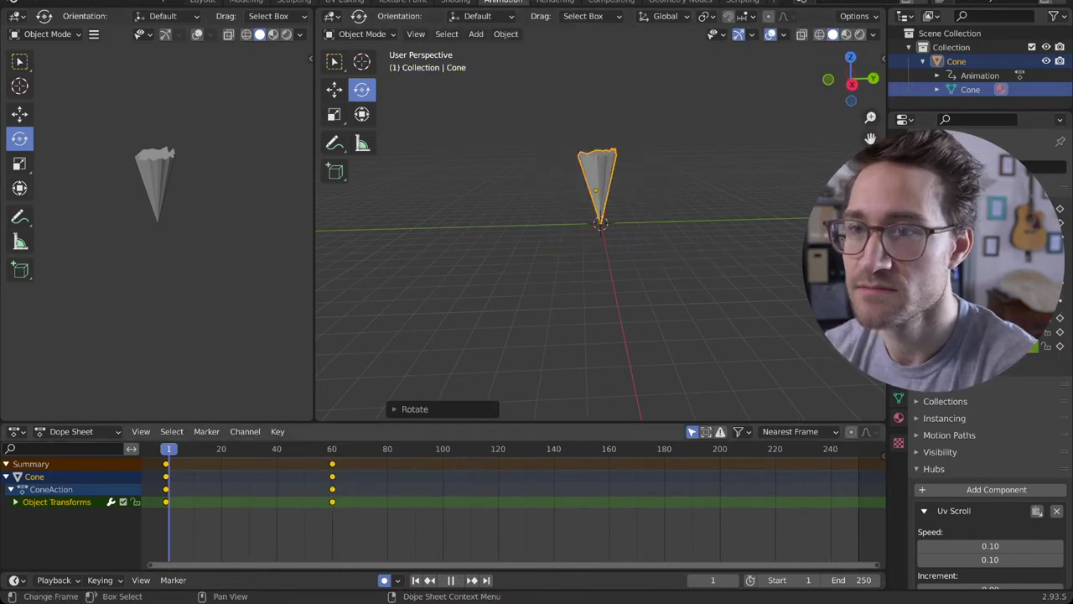
- Play the cone's spin animation from the first frame twice to check the rotation
{"action": "key", "text": "shift+Left"}
{"action": "key", "text": "space"}
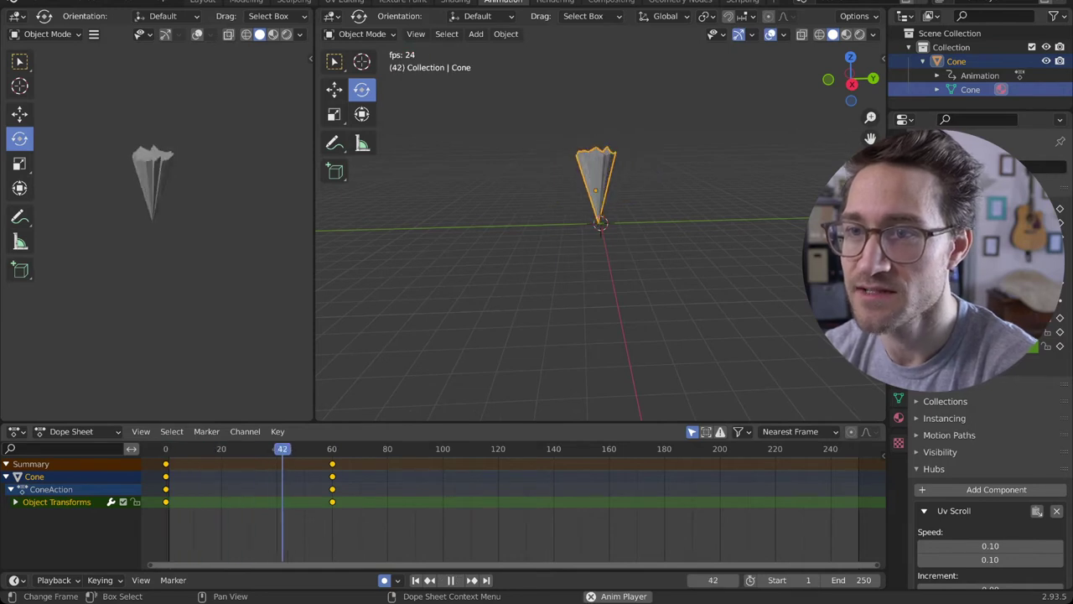
{"action": "key", "text": "space"}
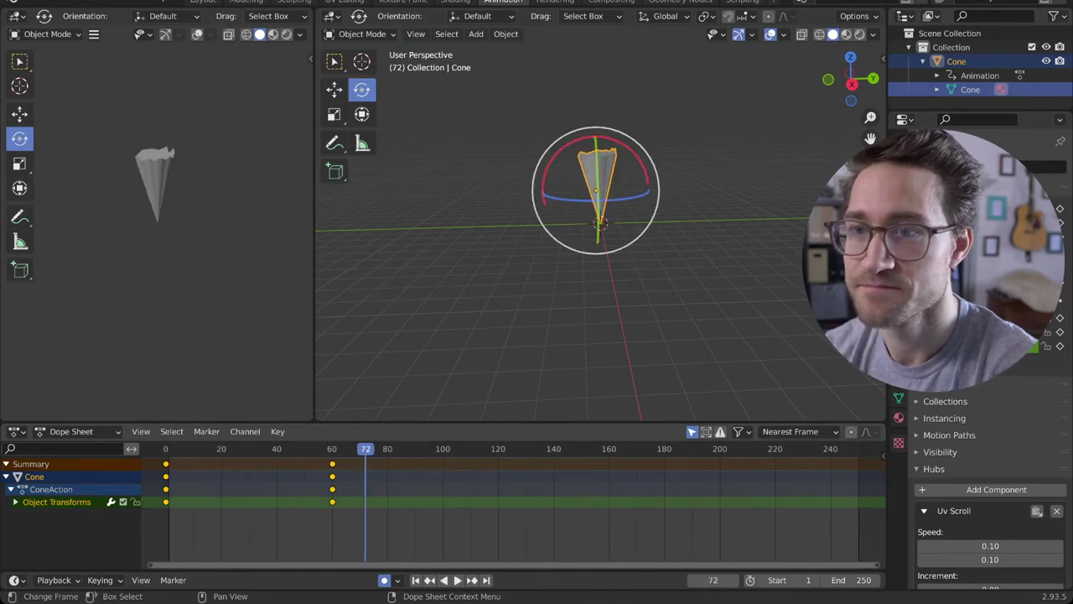
{"action": "key", "text": "shift+Left"}
{"action": "key", "text": "space"}
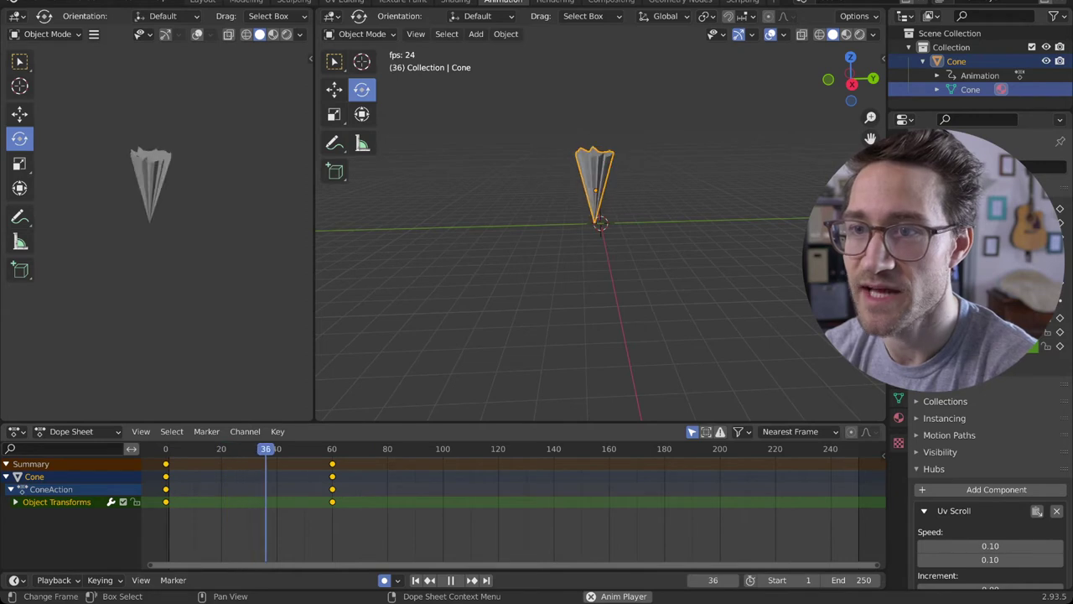
- Play the cone's spin animation past its frame 60 keyframe to check how the turn ends
{"action": "key", "text": "space"}
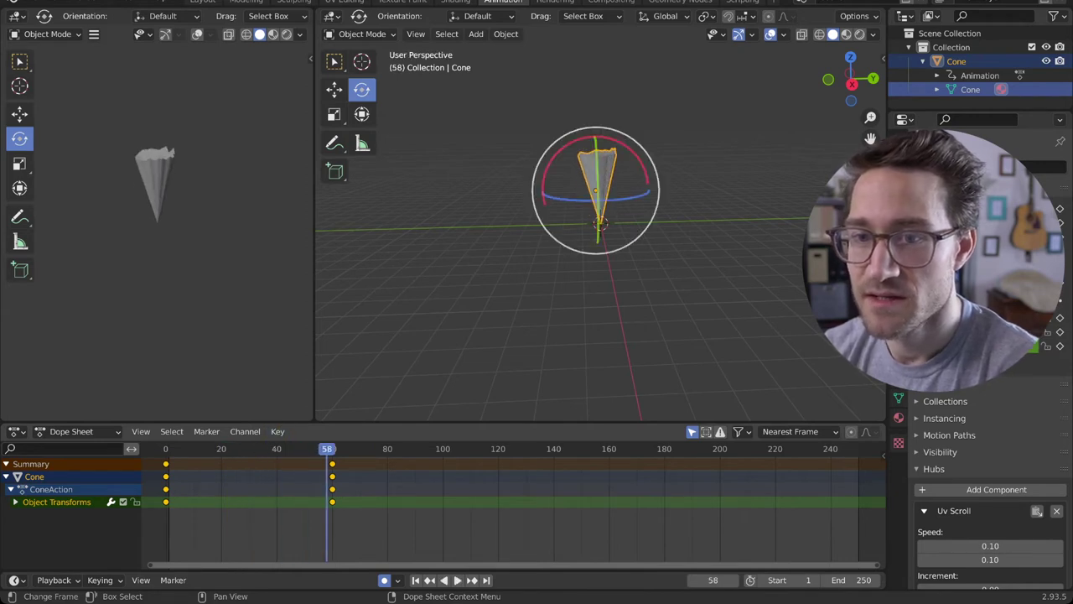
{"action": "key", "text": "space"}
{"action": "key", "text": "space"}
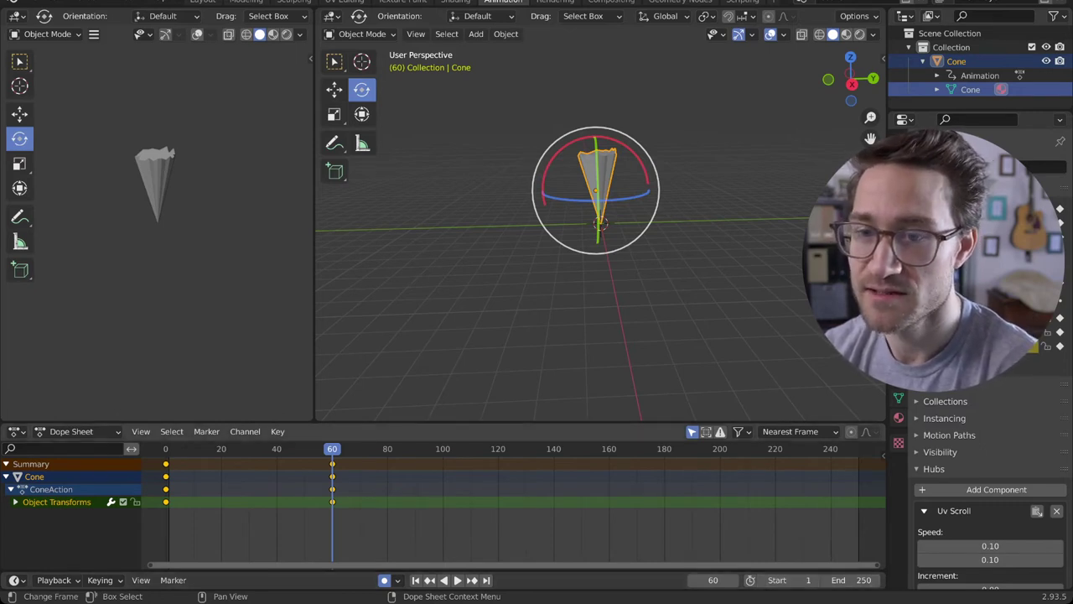
{"action": "key", "text": "space"}
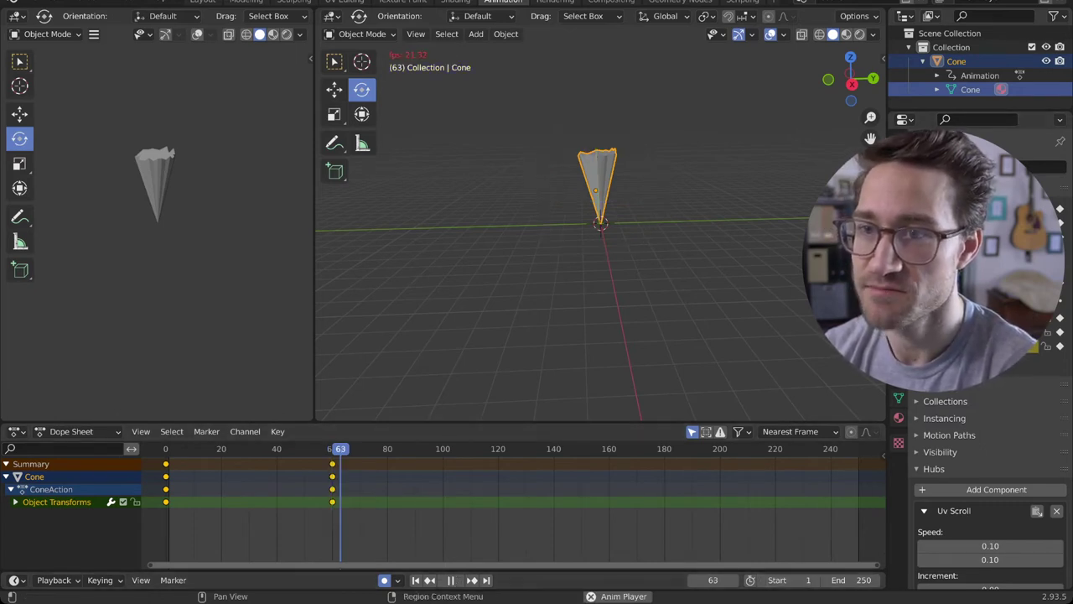
- Set the animation's end frame to 60 and play the loop
{"action": "key", "text": "space"}
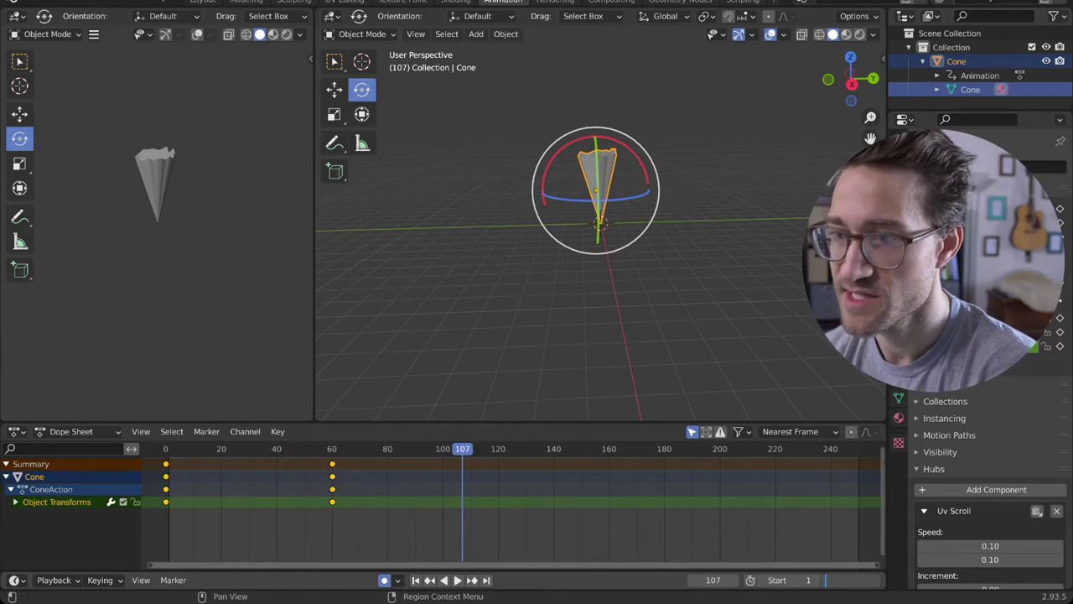
{"action": "key", "text": "Return"}
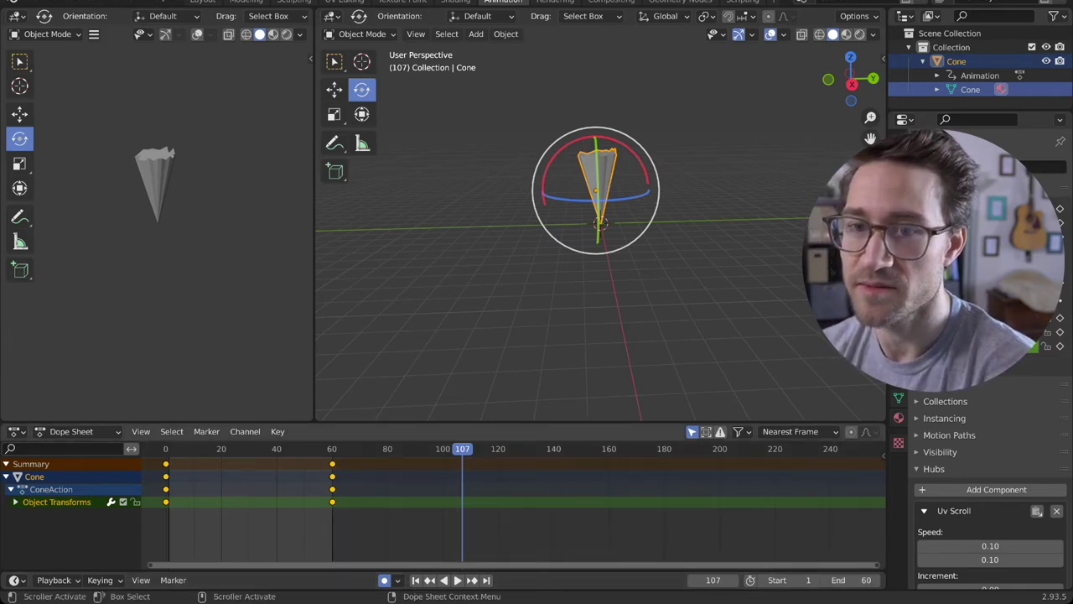
{"action": "key", "text": "space"}
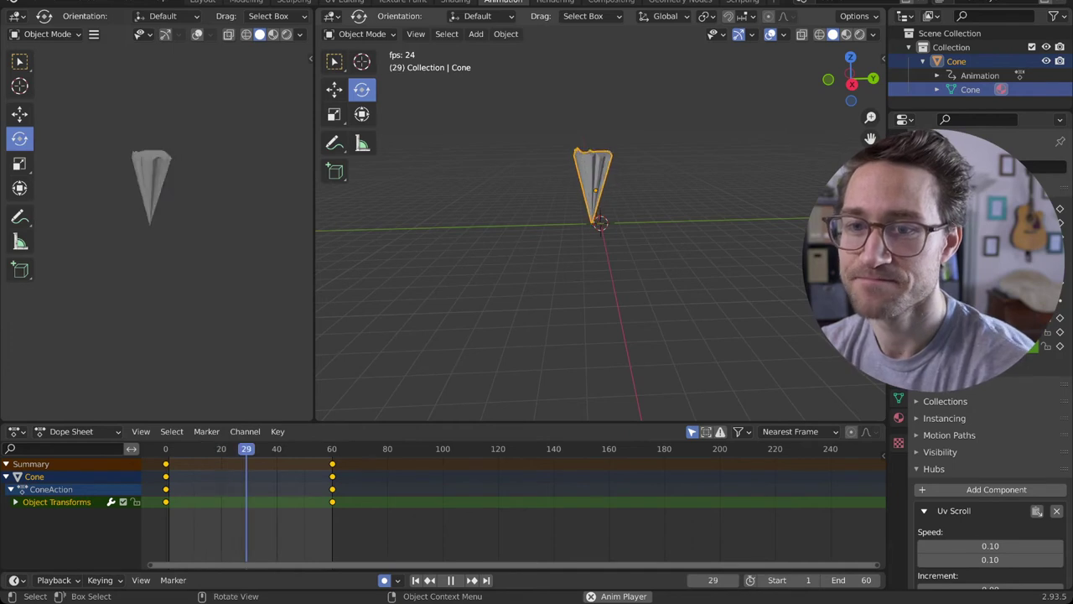
{"action": "key", "text": "space"}
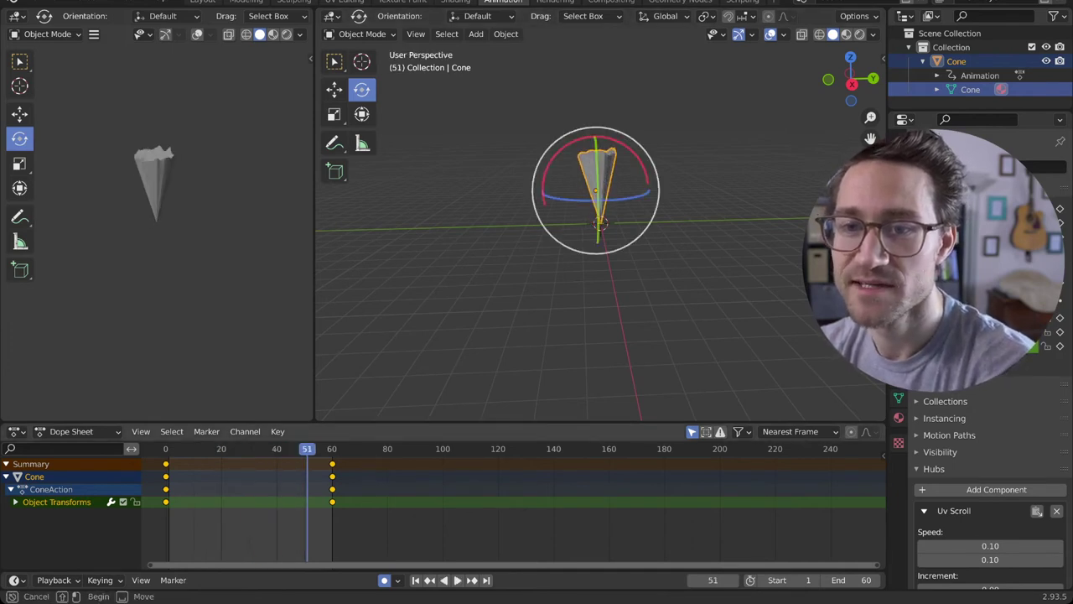
- Move the cone's frame 60 keyframe to frame 20 and set the animation's end frame to 20
{"action": "left_click_drag", "start_coordinate": [355, 456], "coordinate": [319, 519]}
{"action": "key", "text": "g"}
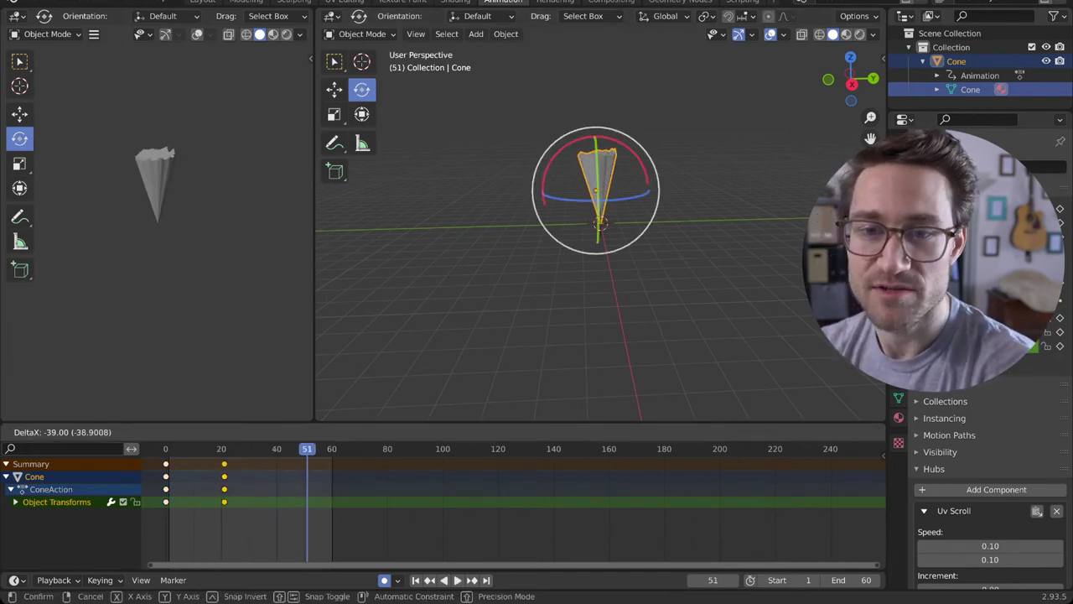
{"action": "left_click", "coordinate": [280, 518]}
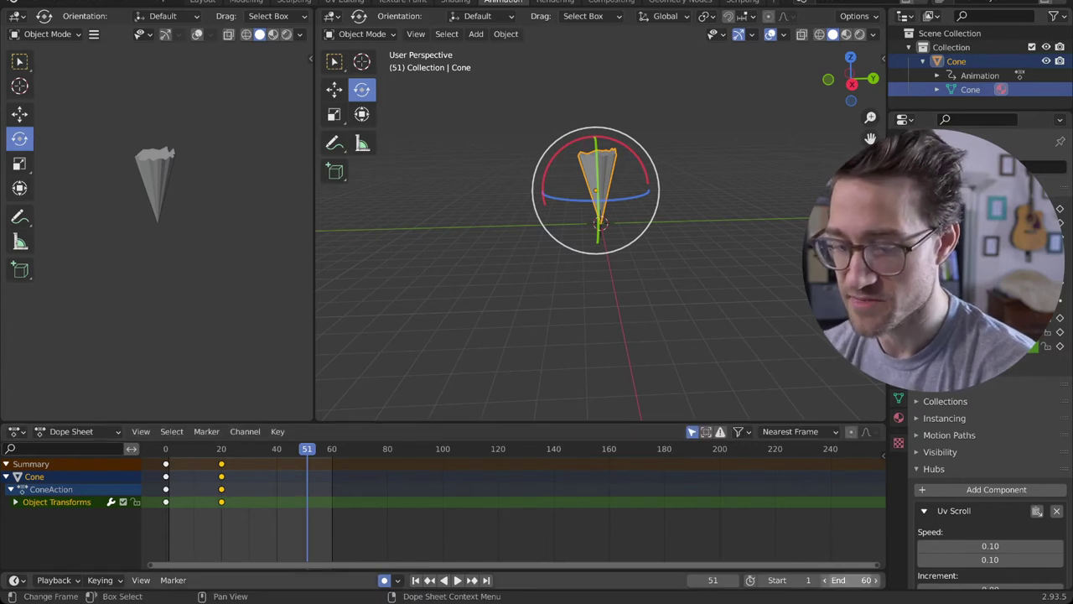
{"action": "left_click", "coordinate": [852, 580]}
{"action": "type", "text": "20"}
{"action": "key", "text": "Return"}
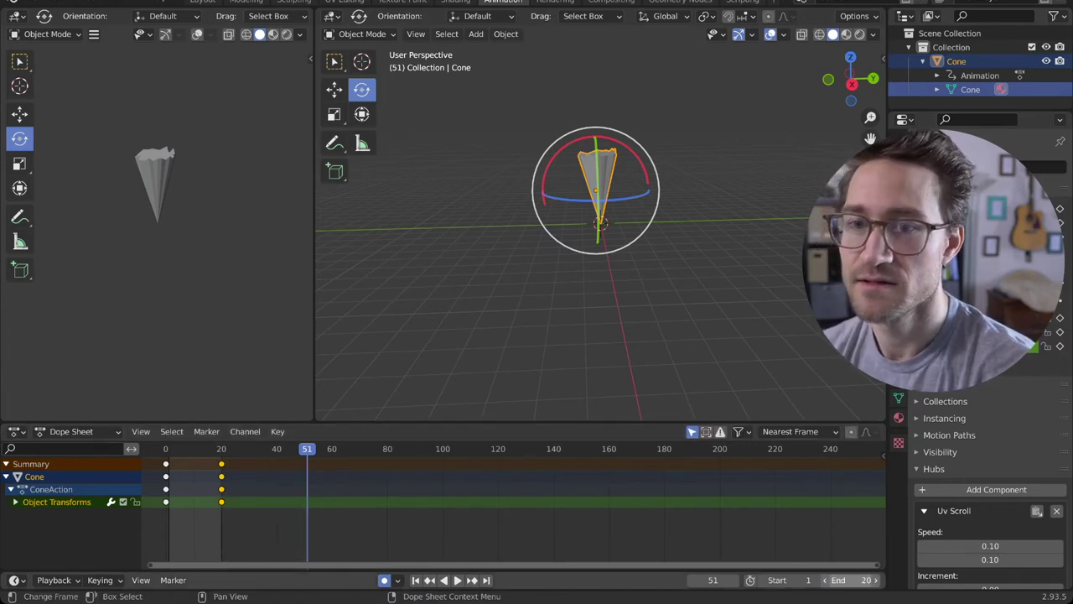
{"action": "key", "text": "space"}
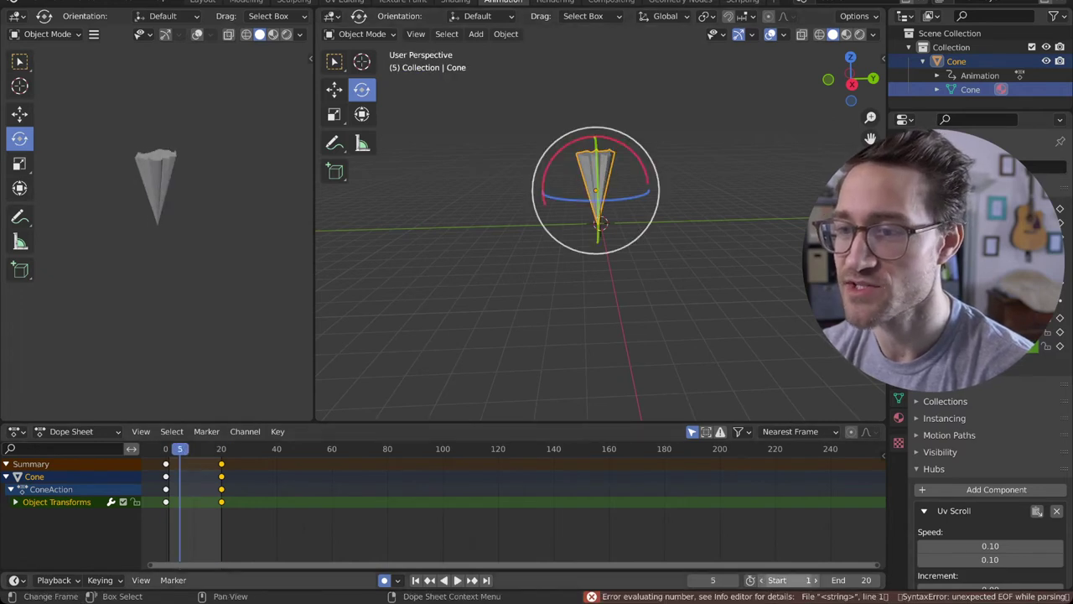
- Set the animation's start frame to 3 and end frame to 18, and play the loop
{"action": "left_click", "coordinate": [790, 581]}
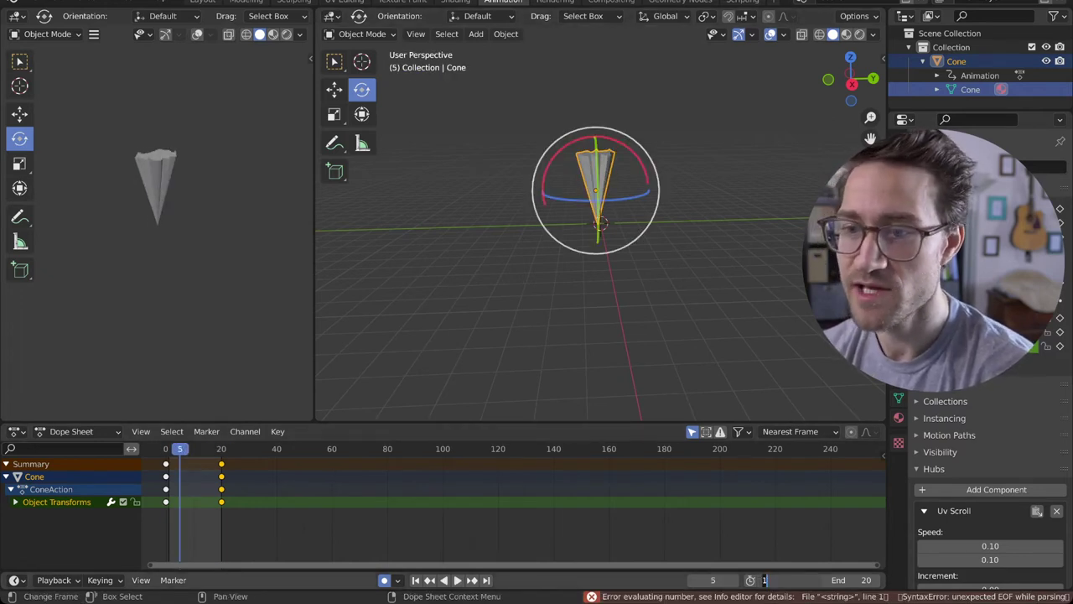
{"action": "type", "text": "3"}
{"action": "key", "text": "Tab"}
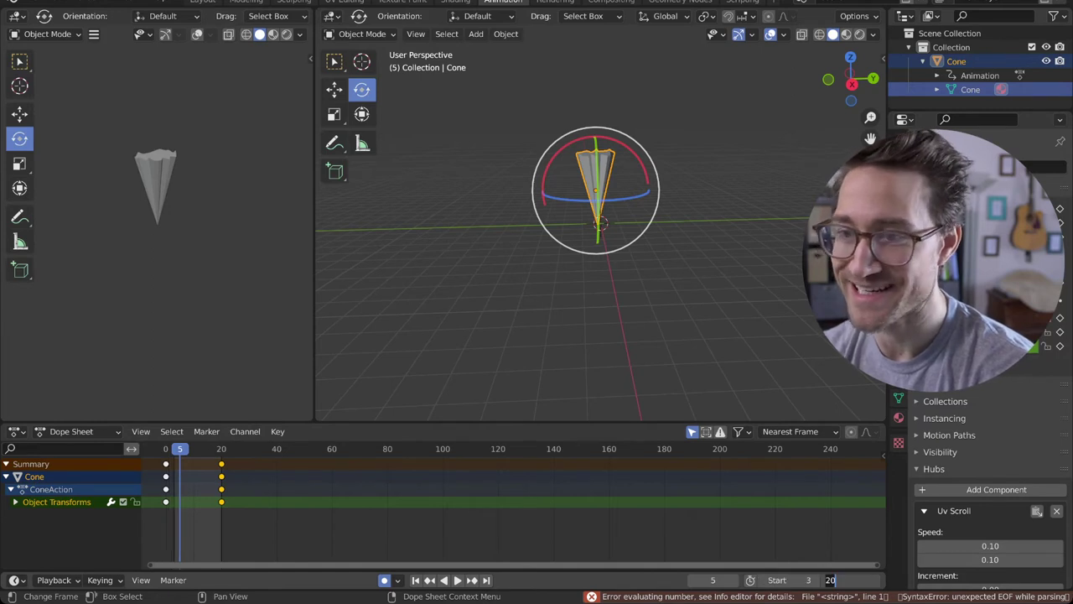
{"action": "type", "text": "1"}
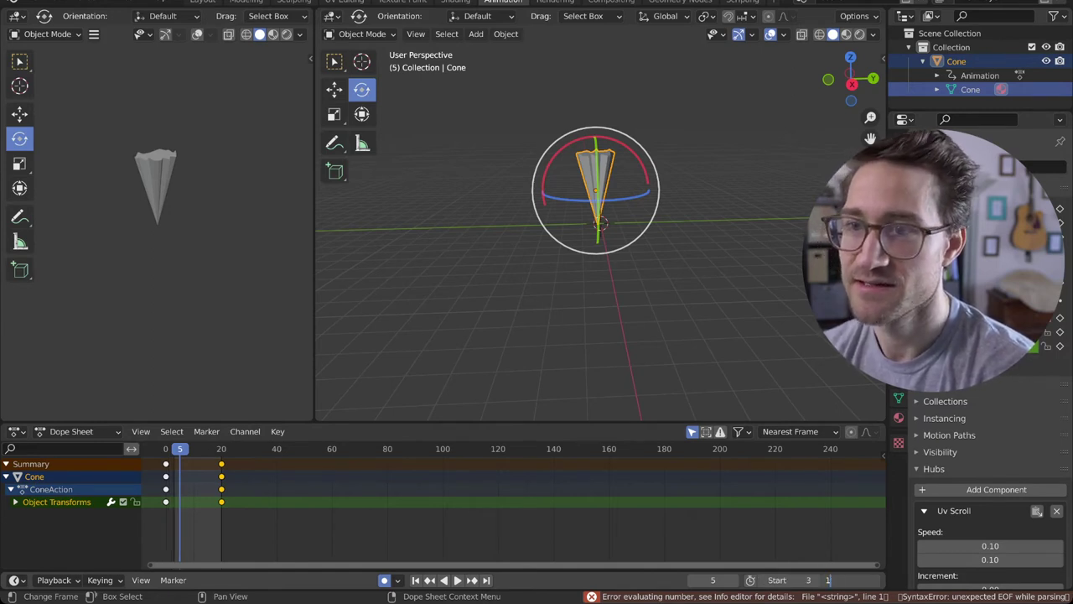
{"action": "type", "text": "8"}
{"action": "key", "text": "Return"}
{"action": "key", "text": "space"}
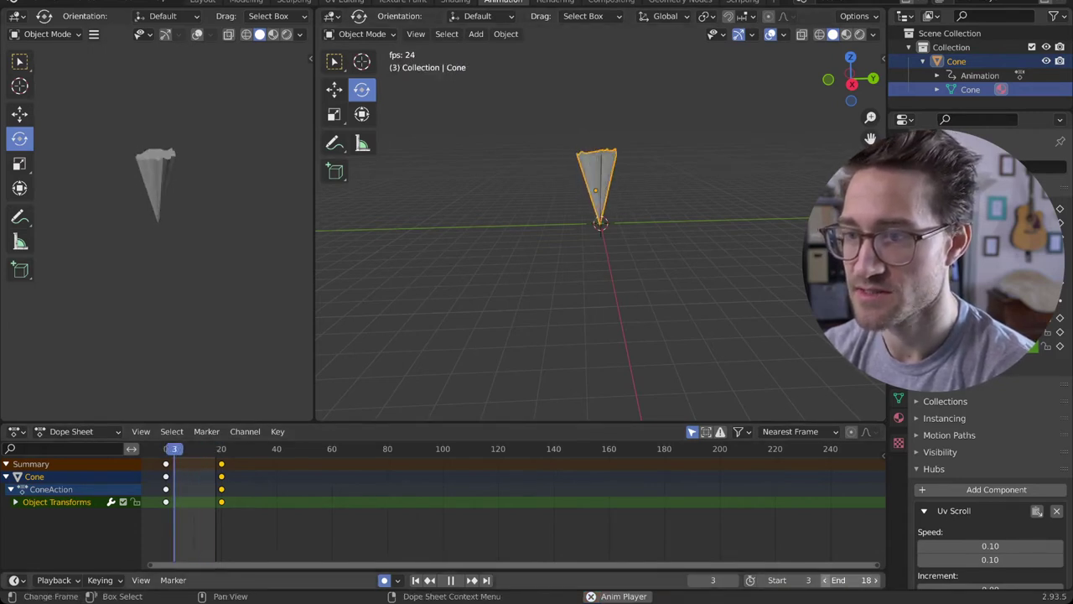
- Lower the animation's end frame to 15 and watch the looping spin from above
{"action": "left_click", "coordinate": [825, 579]}
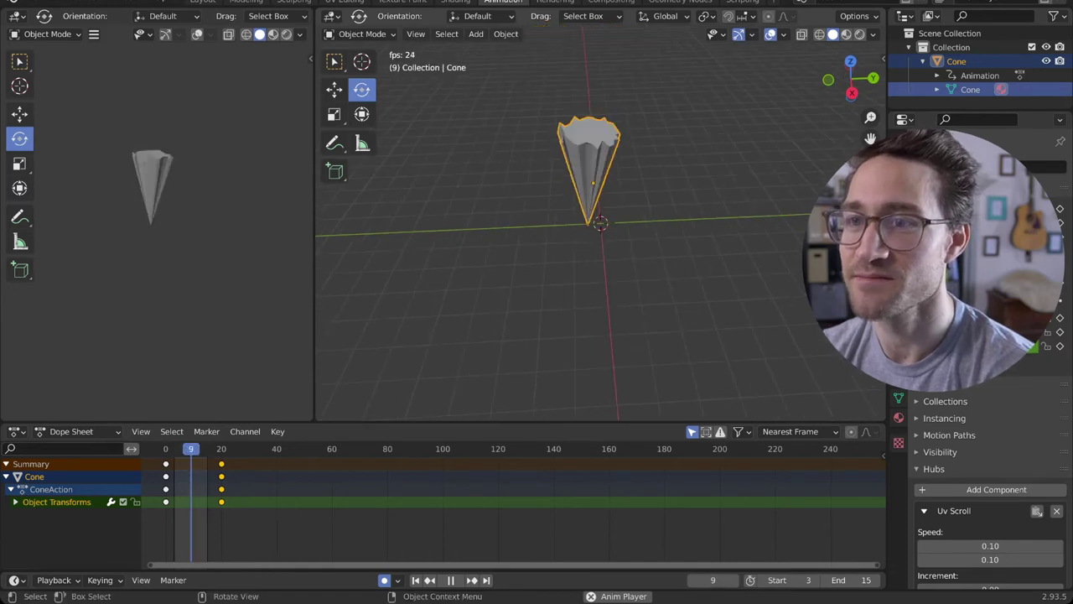
{"action": "middle_click_drag", "start_coordinate": [600, 285], "coordinate": [592, 297]}
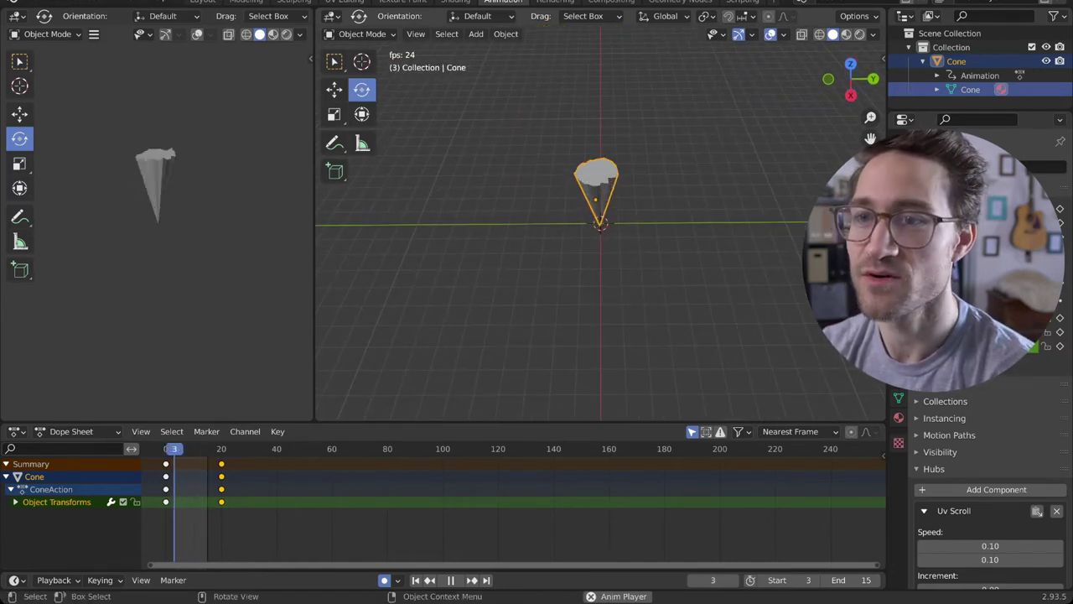
{"action": "key", "text": "space"}
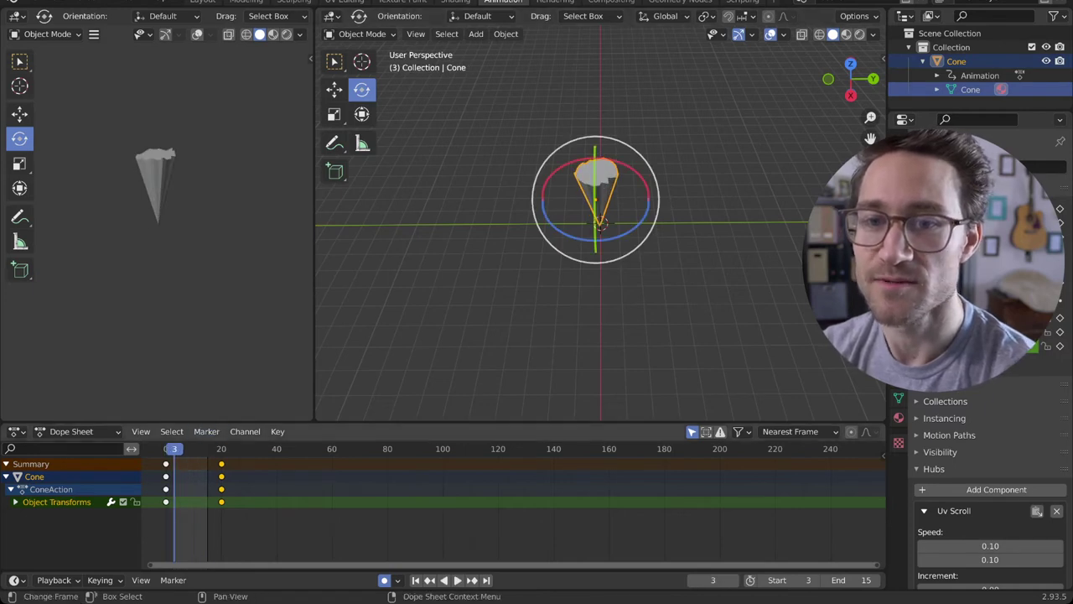
- Go to frame 0 and examine how the cone's tip lines up with the world origin, with the Move tool active
{"action": "left_click_drag", "start_coordinate": [174, 448], "coordinate": [165, 449]}
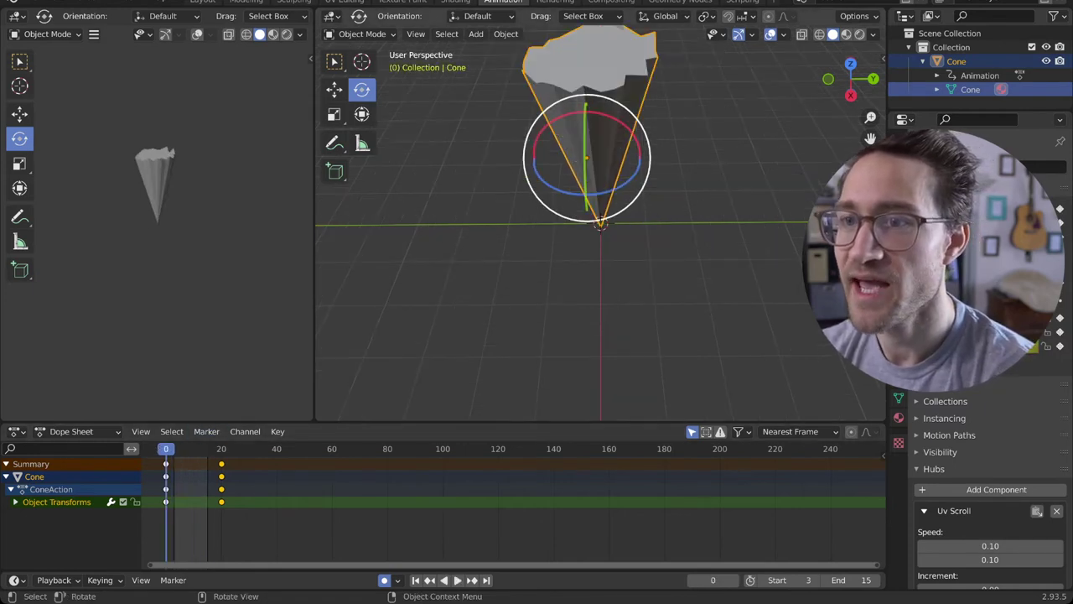
{"action": "scroll", "coordinate": [600, 268], "scroll_direction": "up", "scroll_amount": 6}
{"action": "middle_click_drag", "start_coordinate": [600, 277], "coordinate": [490, 367]}
{"action": "middle_click_drag", "start_coordinate": [567, 243], "coordinate": [560, 250]}
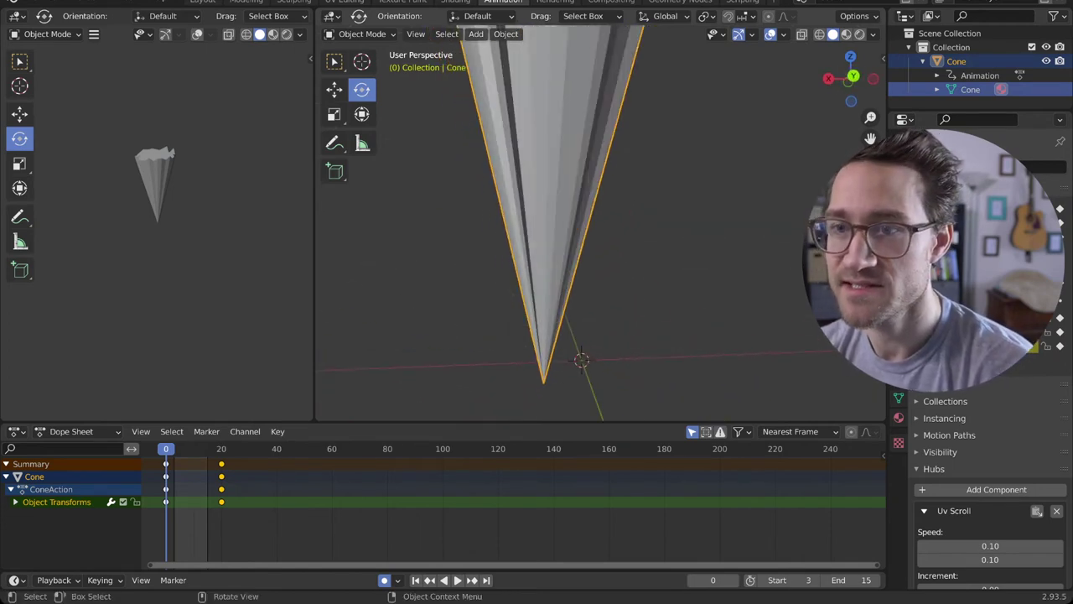
{"action": "key", "text": "g"}
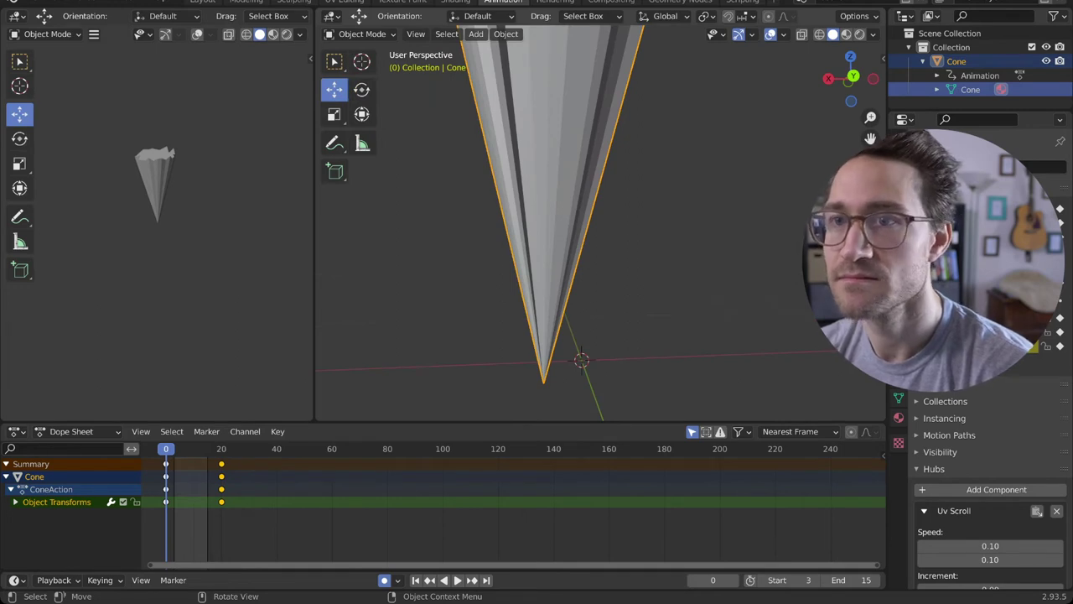
{"action": "scroll", "coordinate": [601, 223], "scroll_direction": "down", "scroll_amount": 7}
{"action": "scroll", "coordinate": [600, 222], "scroll_direction": "up", "scroll_amount": 6}
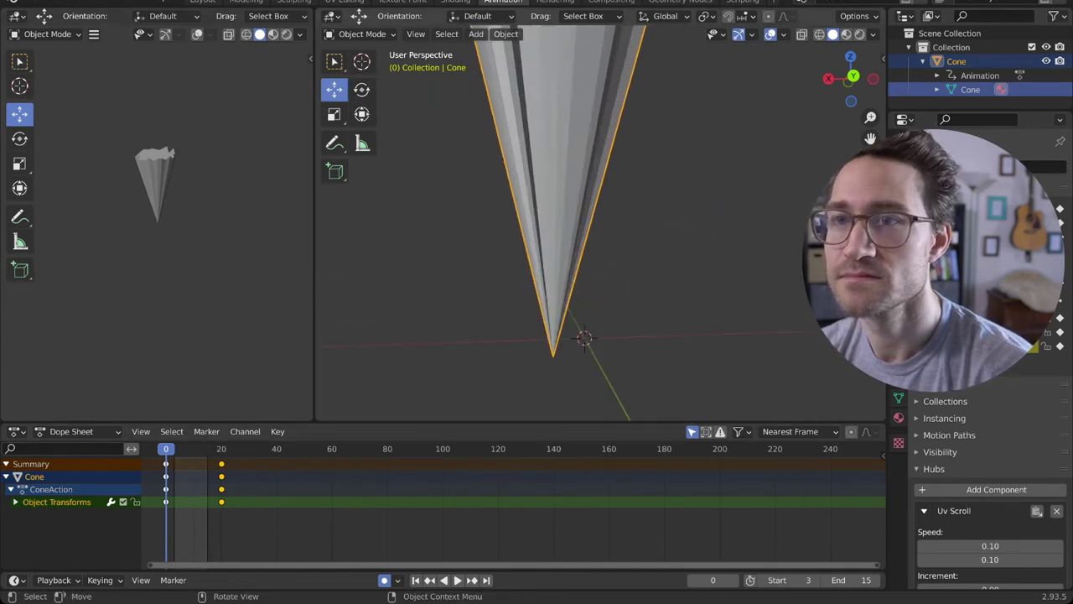
{"action": "scroll", "coordinate": [601, 222], "scroll_direction": "down", "scroll_amount": 2}
{"action": "scroll", "coordinate": [600, 222], "scroll_direction": "up", "scroll_amount": 3}
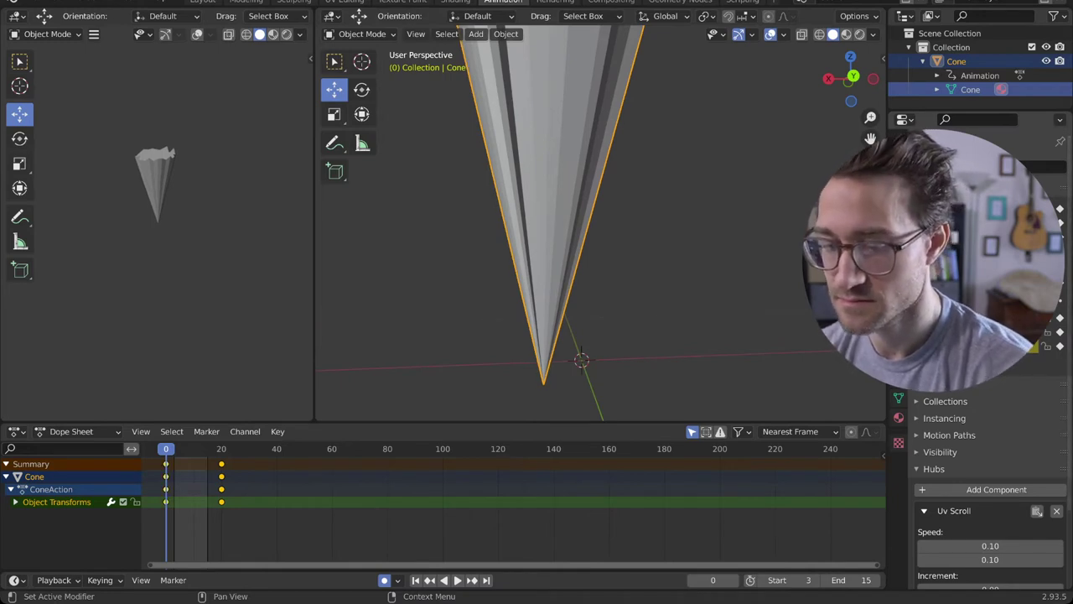
- Place the cone's origin at the world origin and raise the cone along Z until its tip is near ground level
{"action": "left_click_drag", "start_coordinate": [998, 222], "coordinate": [1019, 222]}
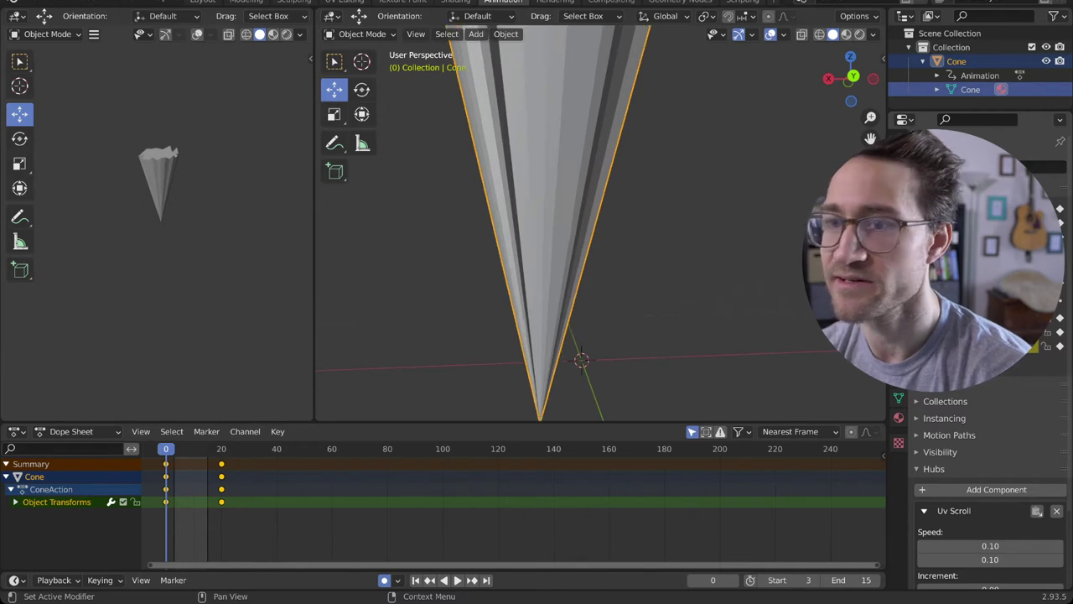
{"action": "key", "text": "ctrl+z"}
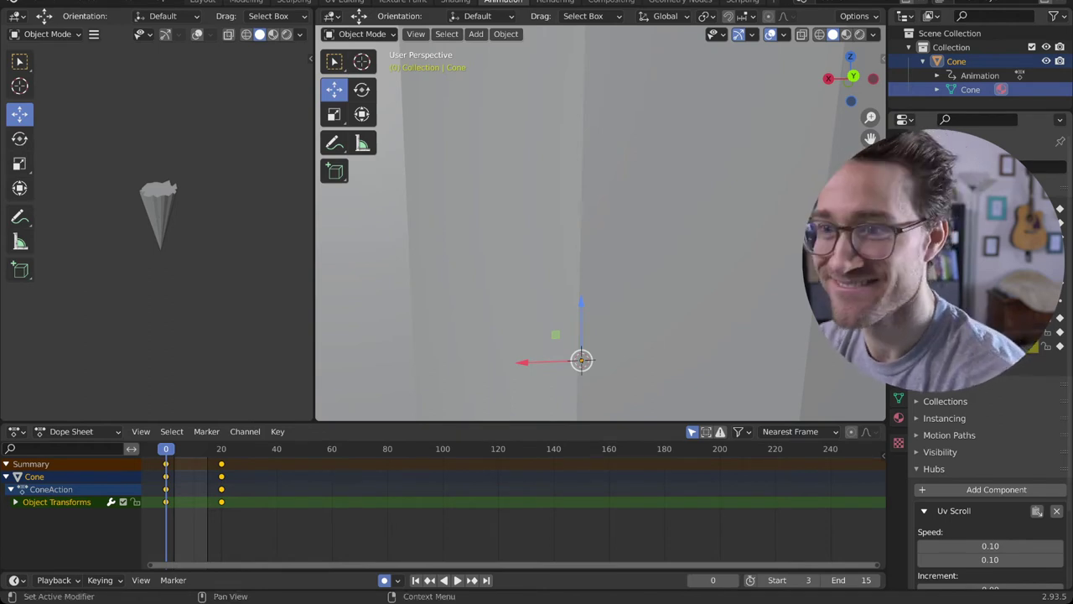
{"action": "scroll", "coordinate": [600, 222], "scroll_direction": "down", "scroll_amount": 6}
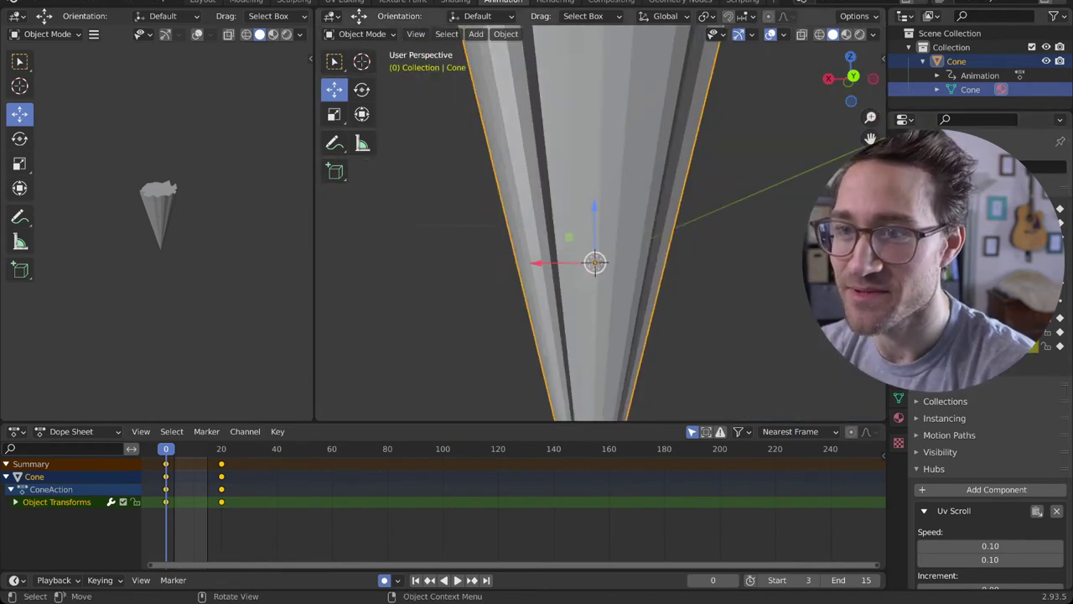
{"action": "middle_click_drag", "start_coordinate": [599, 143], "coordinate": [591, 180]}
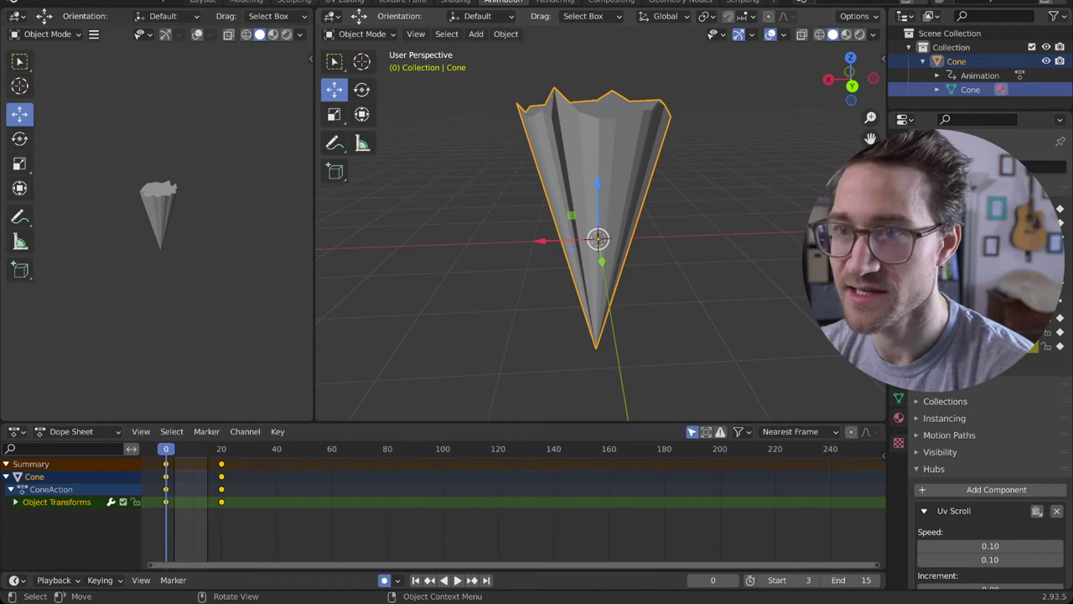
{"action": "left_click_drag", "start_coordinate": [598, 182], "coordinate": [596, 54]}
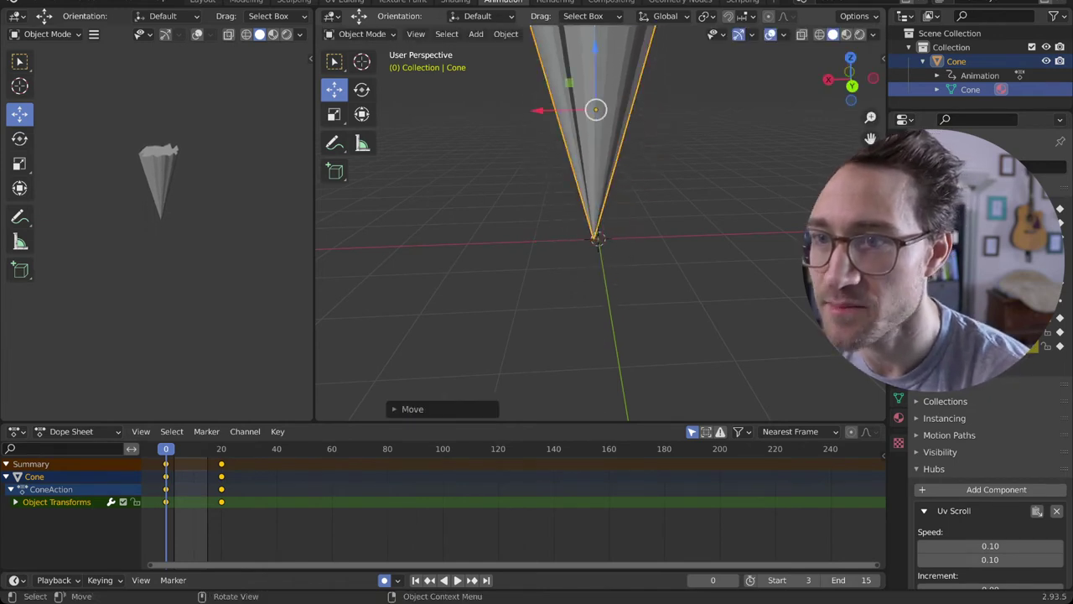
- Fine-tune the cone's height along the global Z axis to bring its tip to ground level
{"action": "scroll", "coordinate": [599, 222], "scroll_direction": "up", "scroll_amount": 9}
{"action": "middle_click_drag", "start_coordinate": [587, 143], "coordinate": [516, 238]}
{"action": "scroll", "coordinate": [582, 243], "scroll_direction": "down", "scroll_amount": 1}
{"action": "scroll", "coordinate": [582, 243], "scroll_direction": "up", "scroll_amount": 3}
{"action": "middle_click_drag", "start_coordinate": [625, 252], "coordinate": [565, 266]}
{"action": "key", "text": "g"}
{"action": "key", "text": "z"}
{"action": "left_click", "coordinate": [594, 249]}
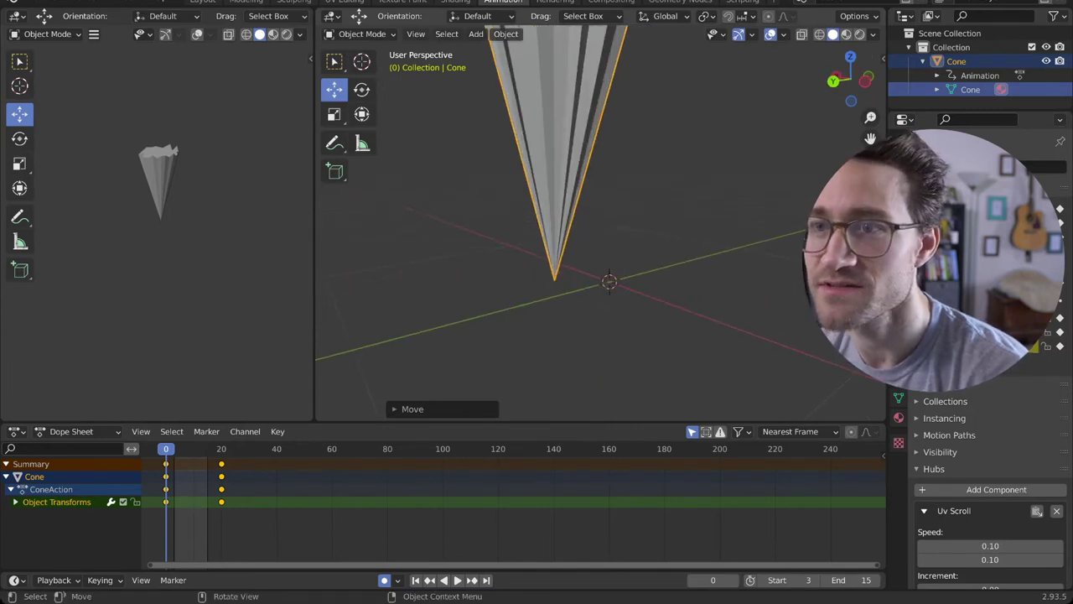
- Move the cone about -0.23 m along the global Y axis towards the world origin
{"action": "scroll", "coordinate": [578, 210], "scroll_direction": "down", "scroll_amount": 5}
{"action": "key", "text": "g"}
{"action": "key", "text": "z"}
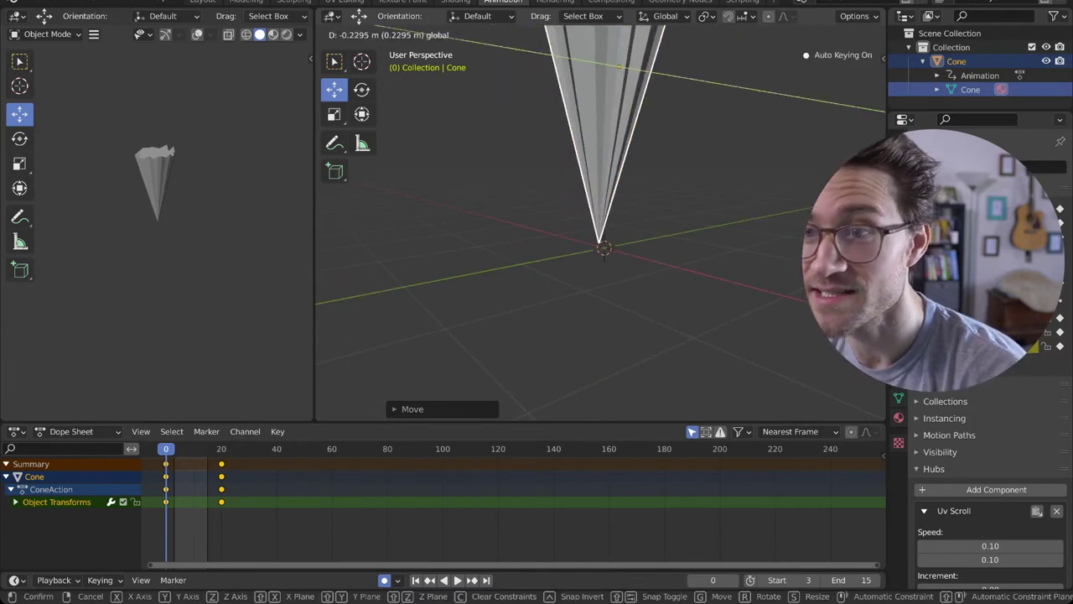
{"action": "key", "text": "Return"}
- Nudge the cone slightly so its tip sits on the world origin, and check the alignment from several angles
{"action": "middle_click_drag", "start_coordinate": [604, 247], "coordinate": [600, 236]}
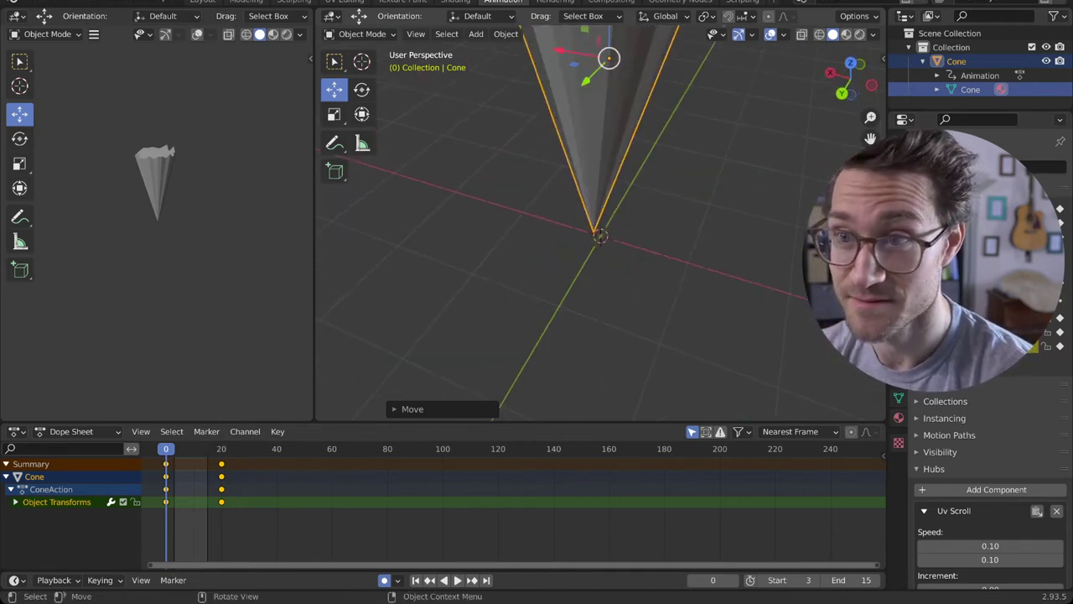
{"action": "left_click_drag", "start_coordinate": [608, 50], "coordinate": [621, 60]}
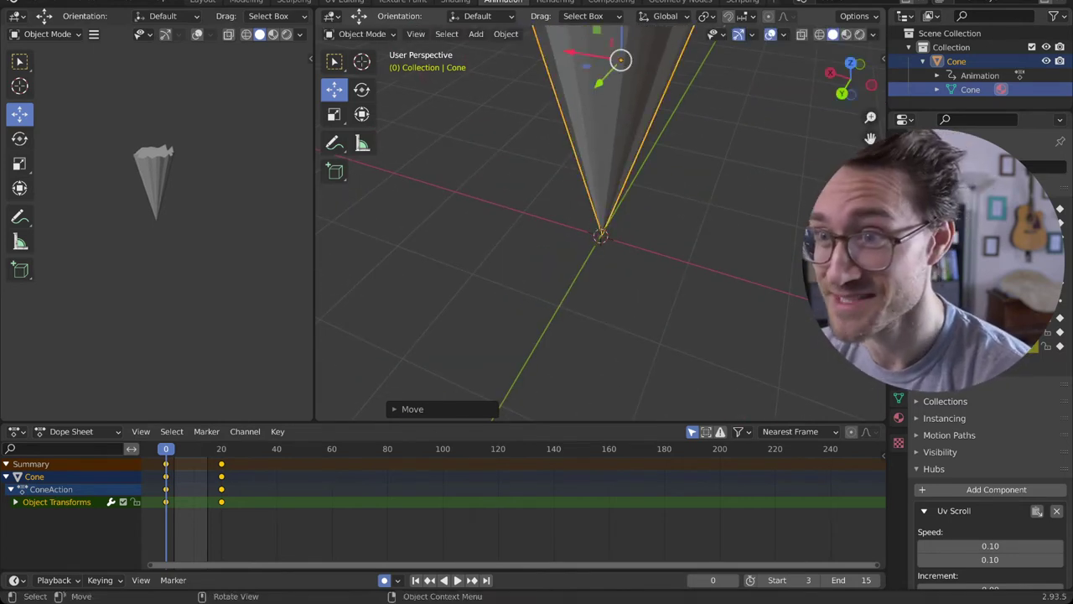
{"action": "mouse_move", "coordinate": [621, 226]}
{"action": "middle_mouse_down"}
{"action": "mouse_move", "coordinate": [545, 197]}
{"action": "mouse_move", "coordinate": [516, 164]}
{"action": "middle_mouse_up"}
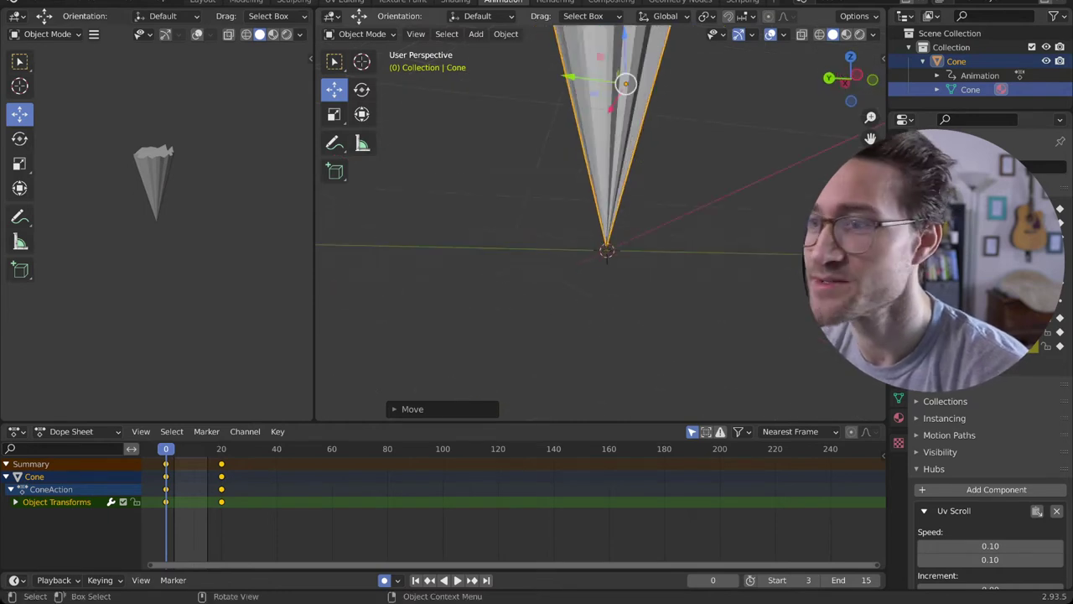
{"action": "middle_click_drag", "start_coordinate": [625, 83], "coordinate": [623, 92]}
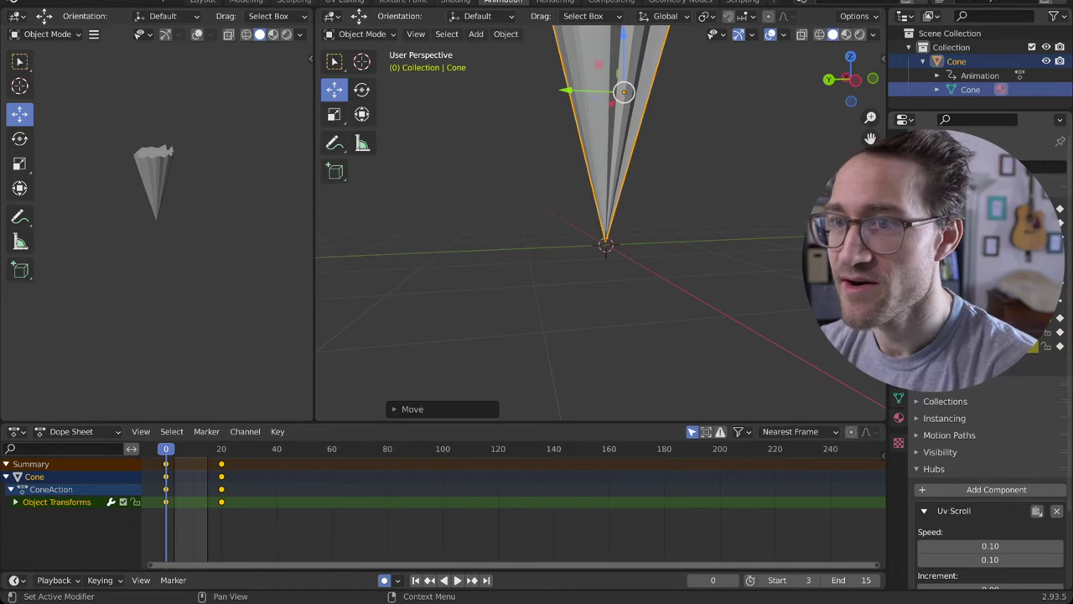
{"action": "scroll", "coordinate": [604, 226], "scroll_direction": "down", "scroll_amount": 5}
{"action": "middle_click_drag", "start_coordinate": [604, 227], "coordinate": [603, 253]}
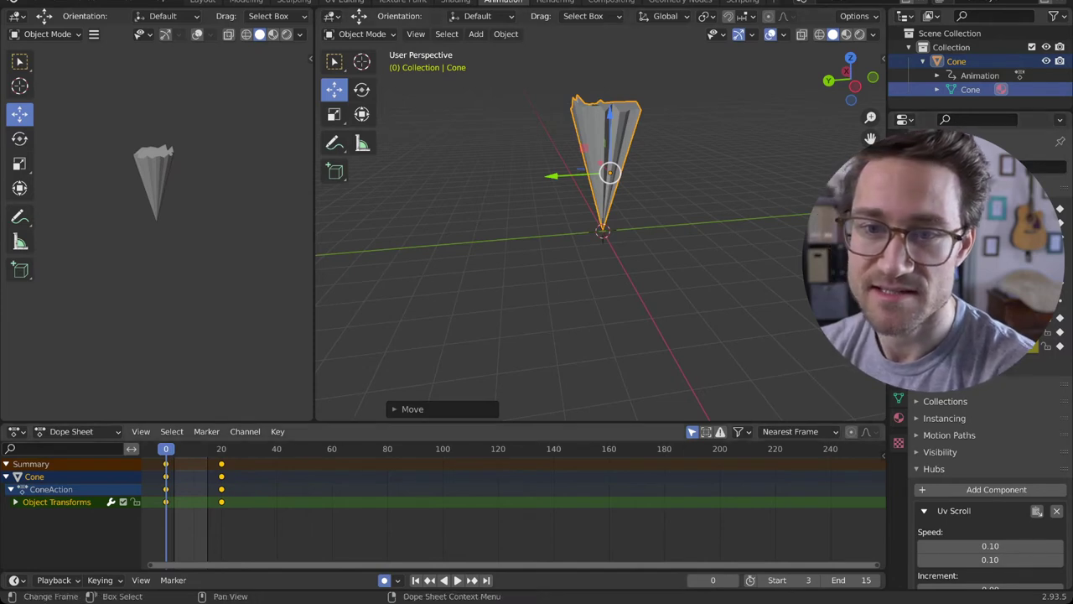
- Compare the cone's tip at frames 0 and 20, and match its position at frame 20 to the one at frame 0
{"action": "key", "text": "Up"}
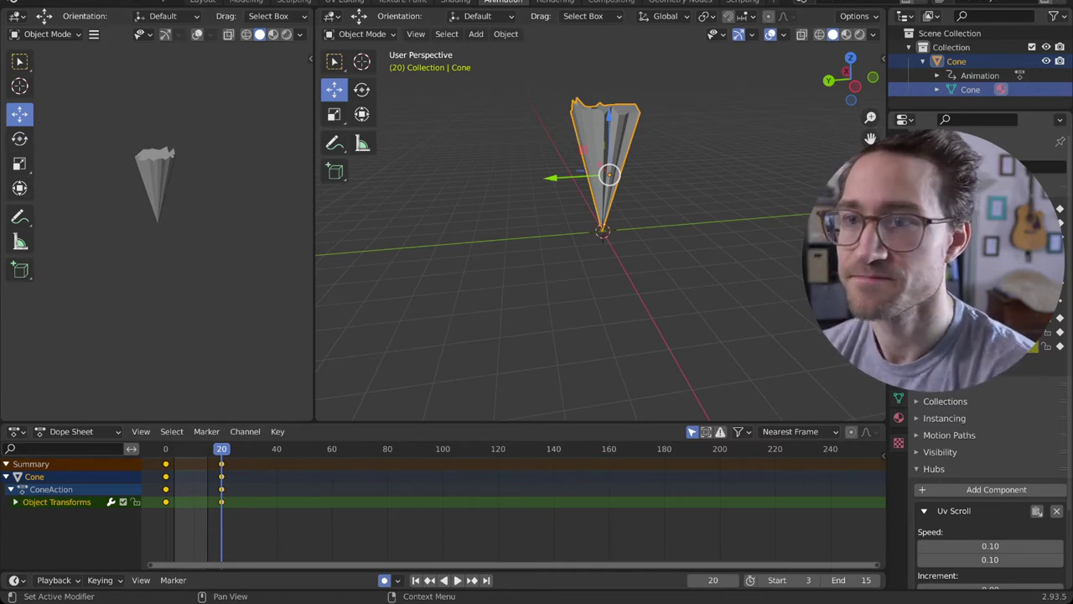
{"action": "left_click_drag", "start_coordinate": [994, 237], "coordinate": [999, 236]}
{"action": "scroll", "coordinate": [601, 223], "scroll_direction": "up", "scroll_amount": 5}
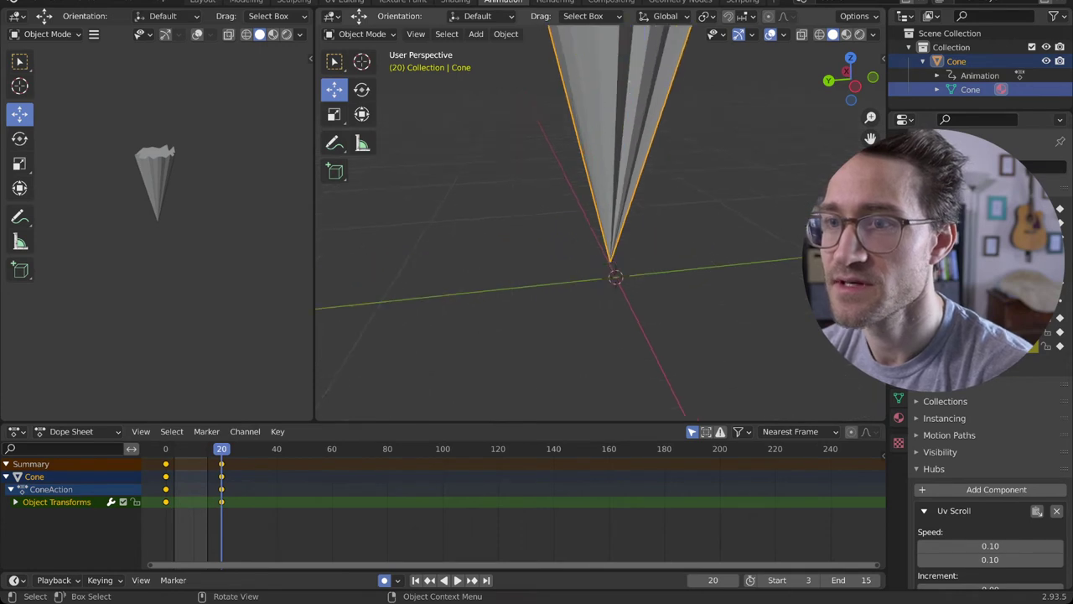
{"action": "middle_click_drag", "start_coordinate": [601, 223], "coordinate": [681, 225]}
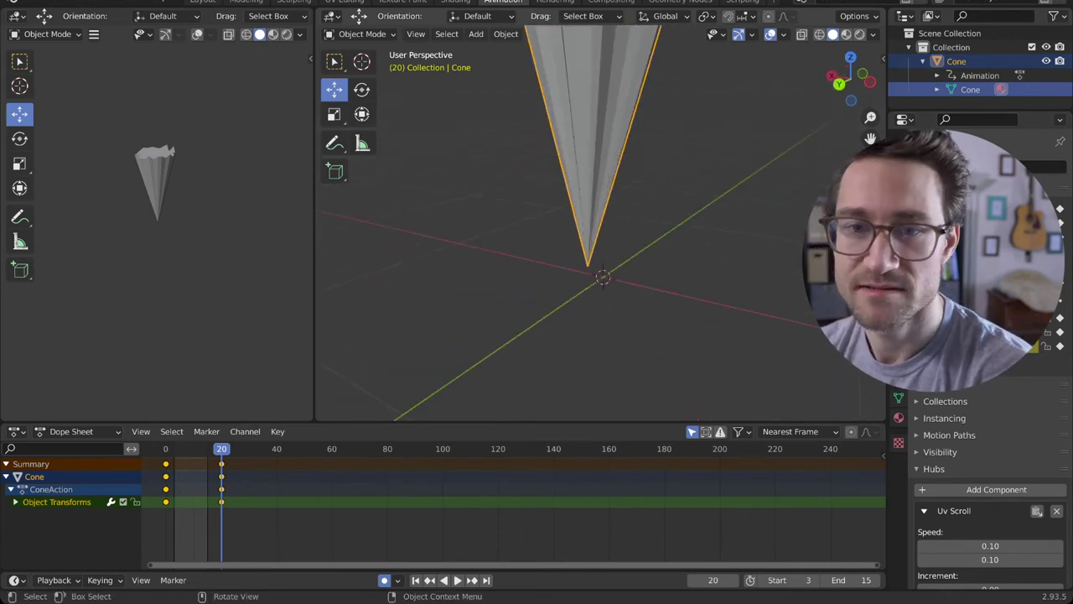
{"action": "left_click_drag", "start_coordinate": [222, 449], "coordinate": [166, 449]}
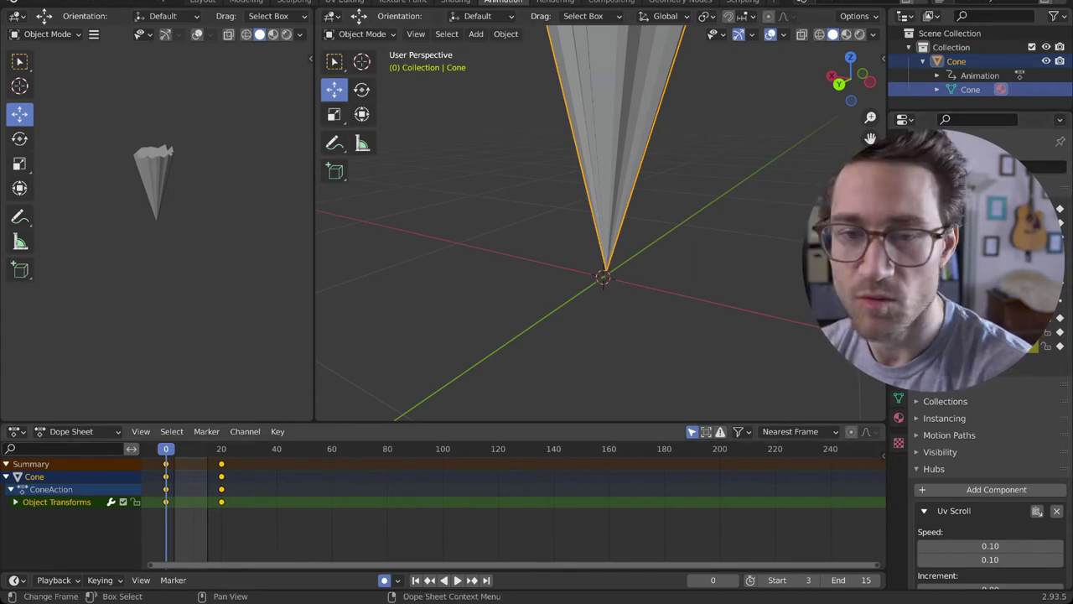
{"action": "left_click_drag", "start_coordinate": [166, 449], "coordinate": [221, 449]}
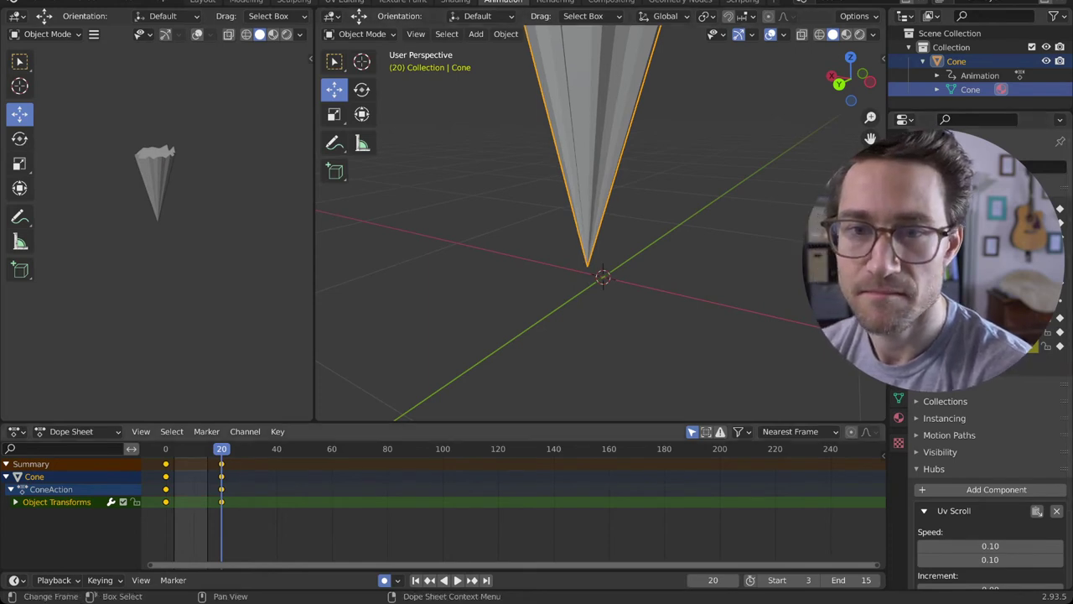
{"action": "left_click", "coordinate": [166, 449]}
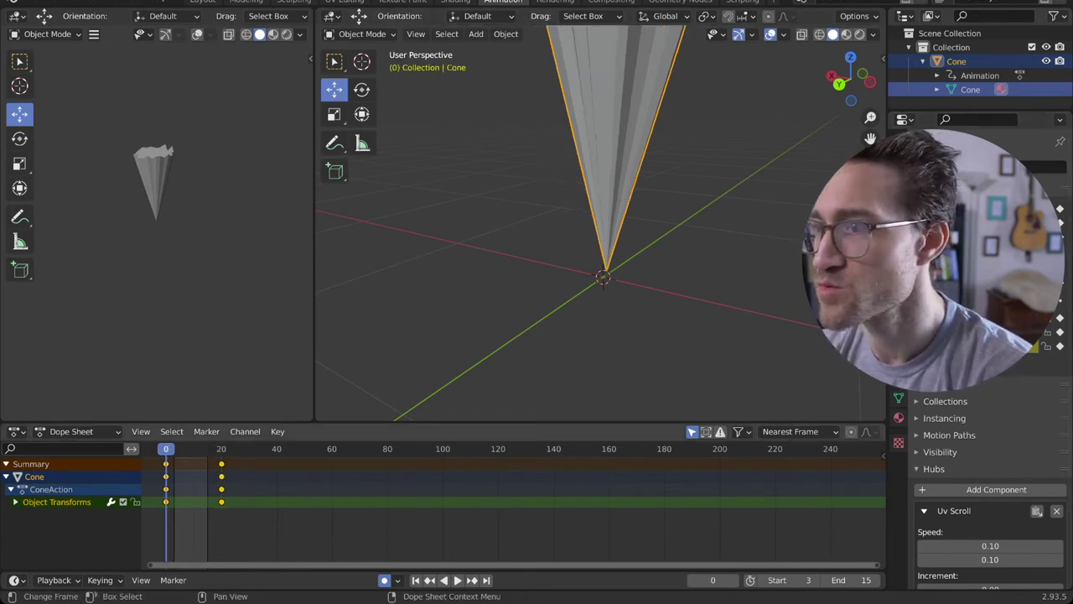
{"action": "left_click_drag", "start_coordinate": [166, 448], "coordinate": [222, 449]}
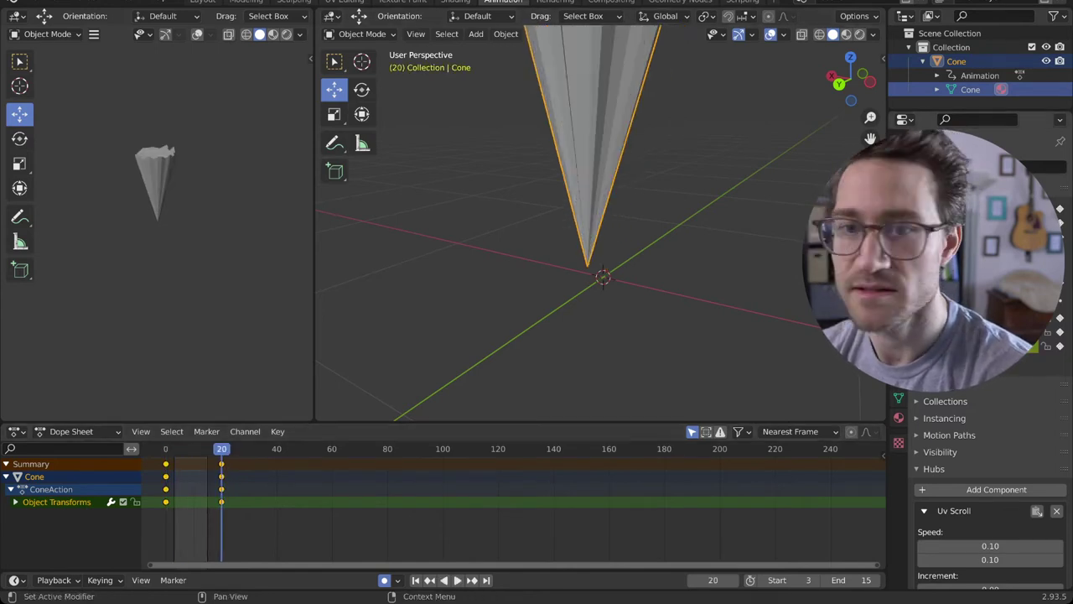
{"action": "key", "text": "space"}
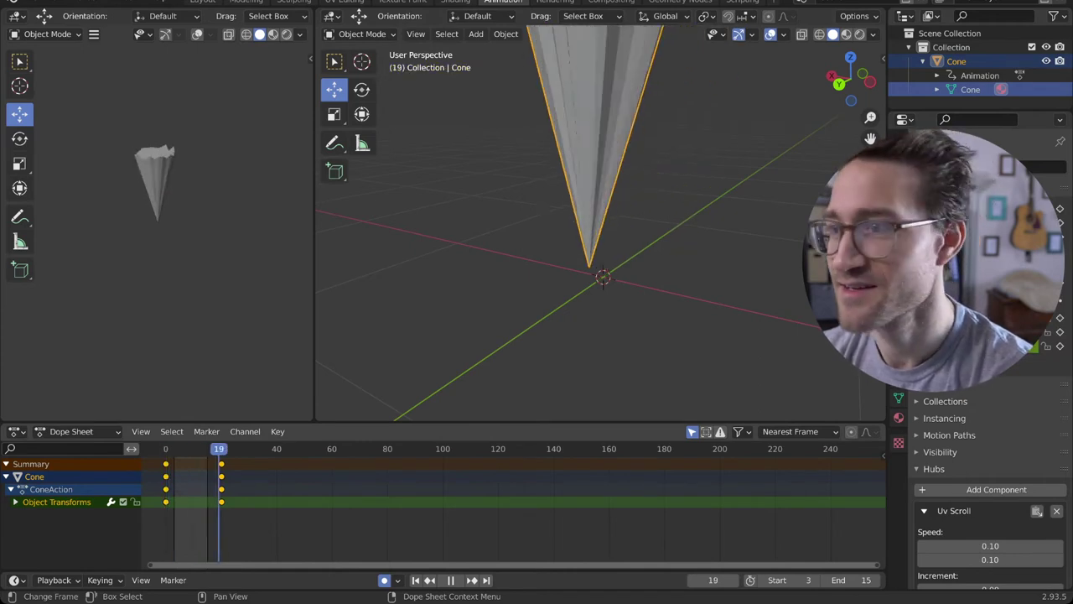
{"action": "key", "text": "Escape"}
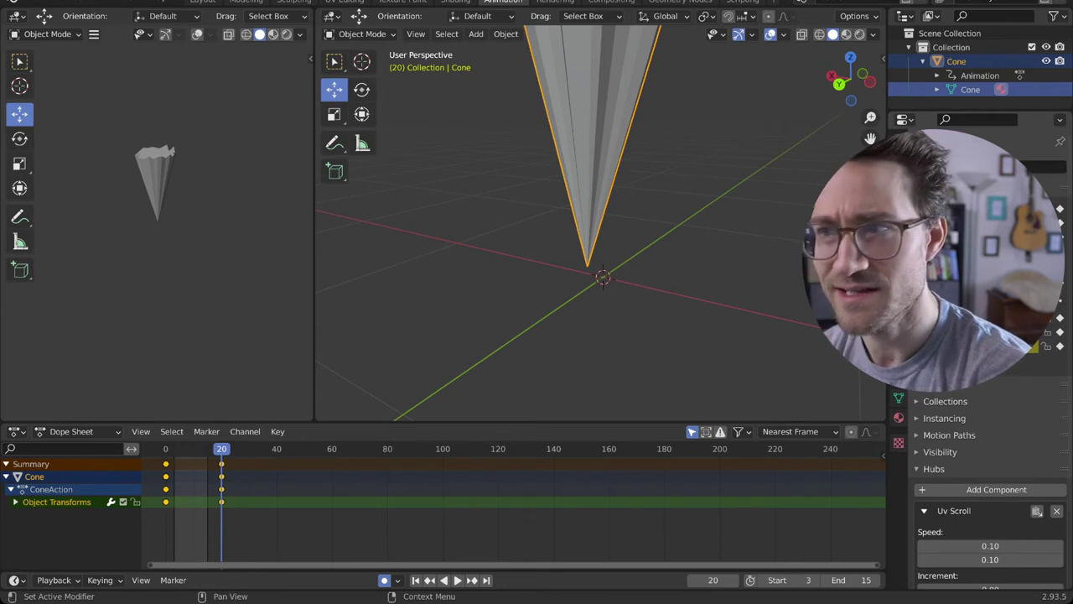
{"action": "key", "text": "Return"}
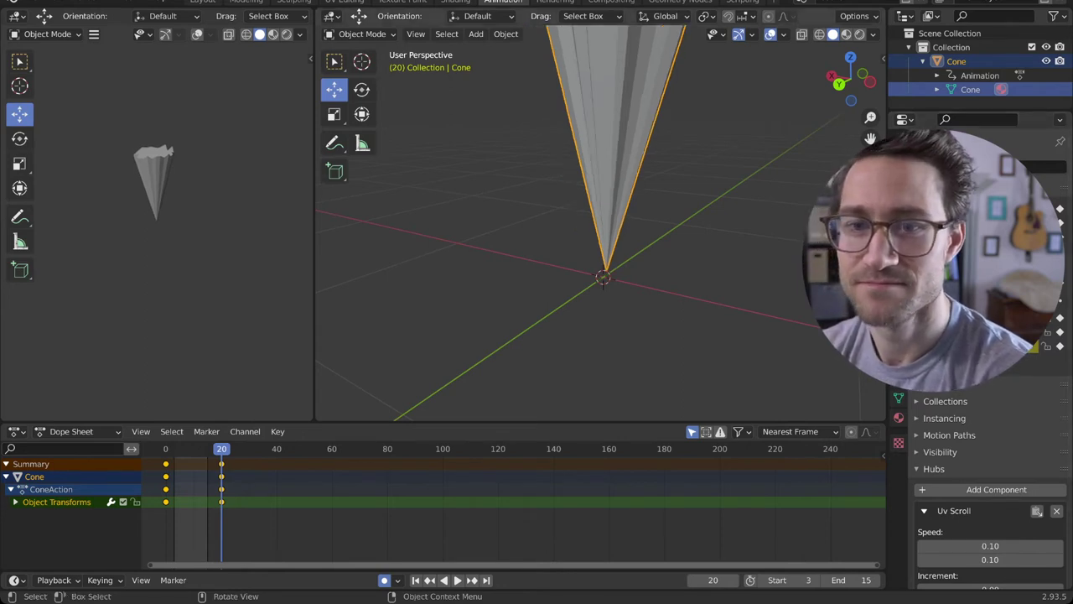
- Play the spin animation and examine from several angles how closely the cone's tip stays on the world origin
{"action": "key", "text": "space"}
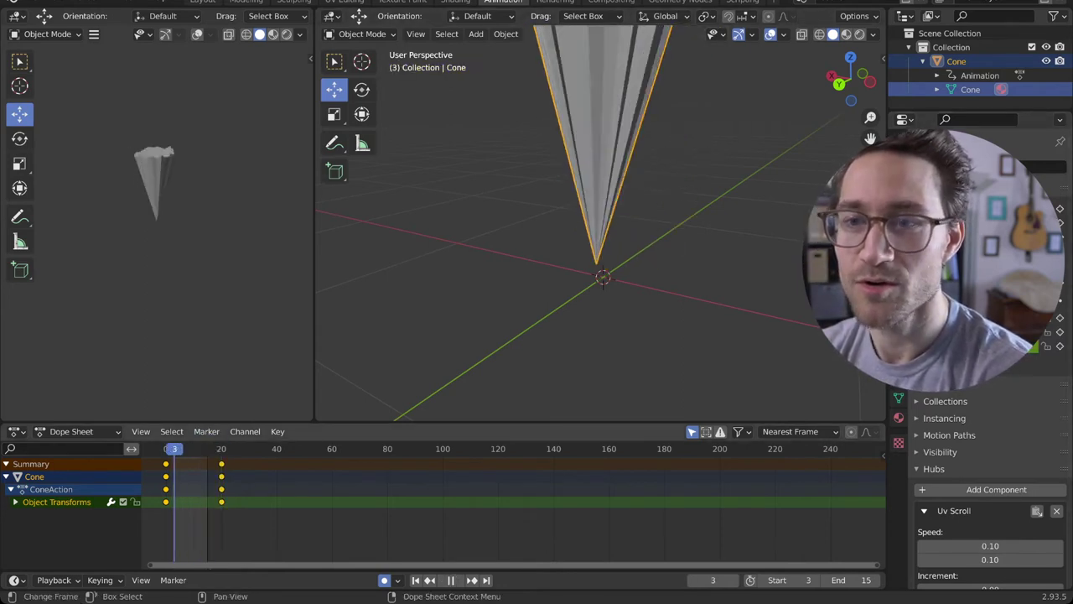
{"action": "key", "text": "space"}
{"action": "scroll", "coordinate": [601, 223], "scroll_direction": "down", "scroll_amount": 8}
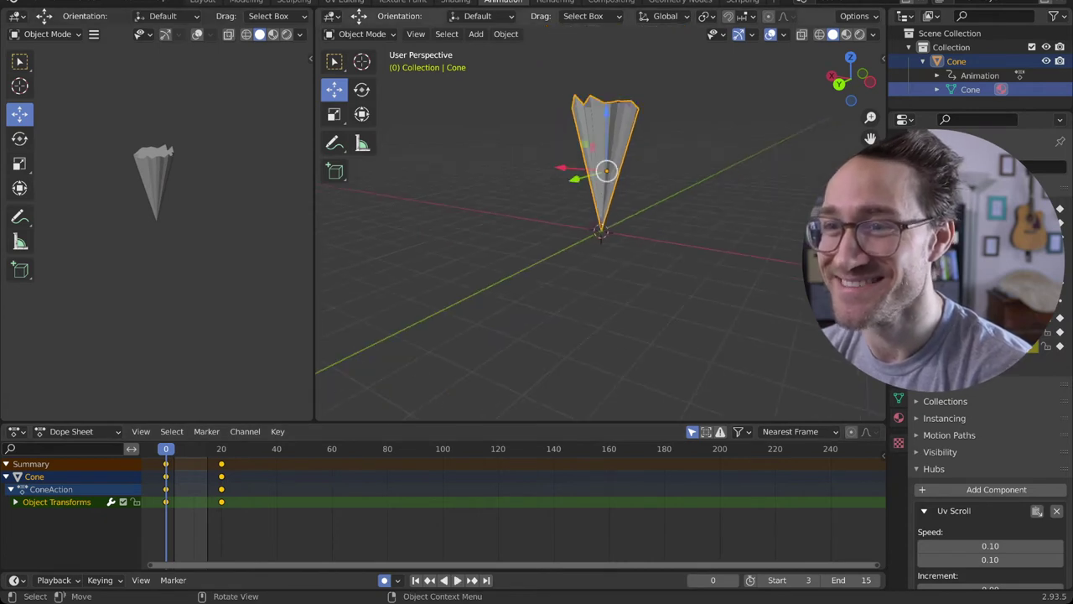
{"action": "middle_click_drag", "start_coordinate": [600, 222], "coordinate": [598, 279]}
{"action": "key", "text": "space"}
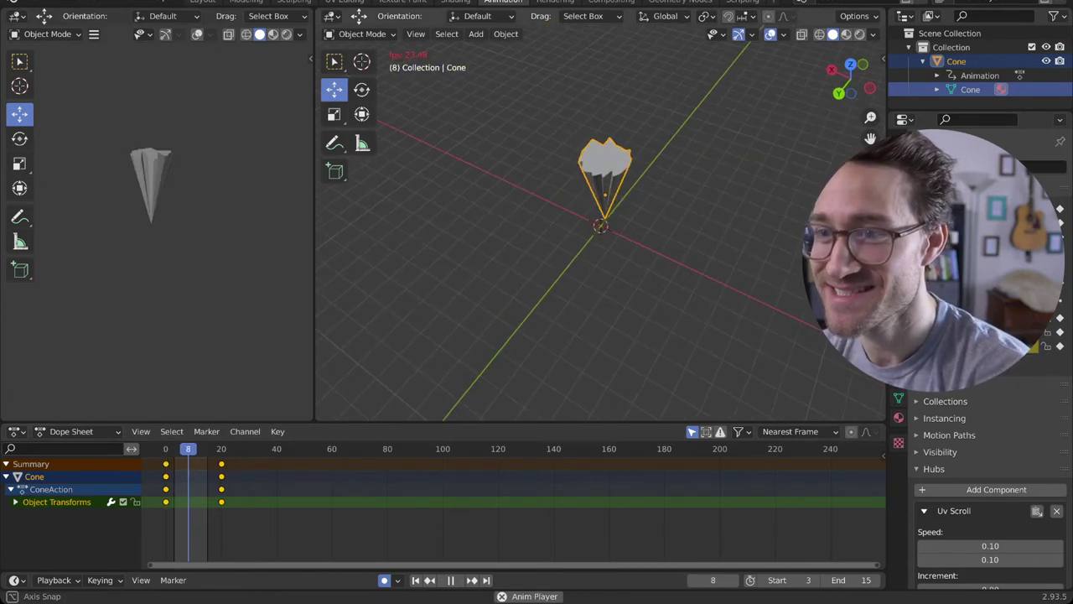
{"action": "middle_click_drag", "start_coordinate": [605, 198], "coordinate": [604, 260]}
{"action": "scroll", "coordinate": [600, 227], "scroll_direction": "up", "scroll_amount": 5}
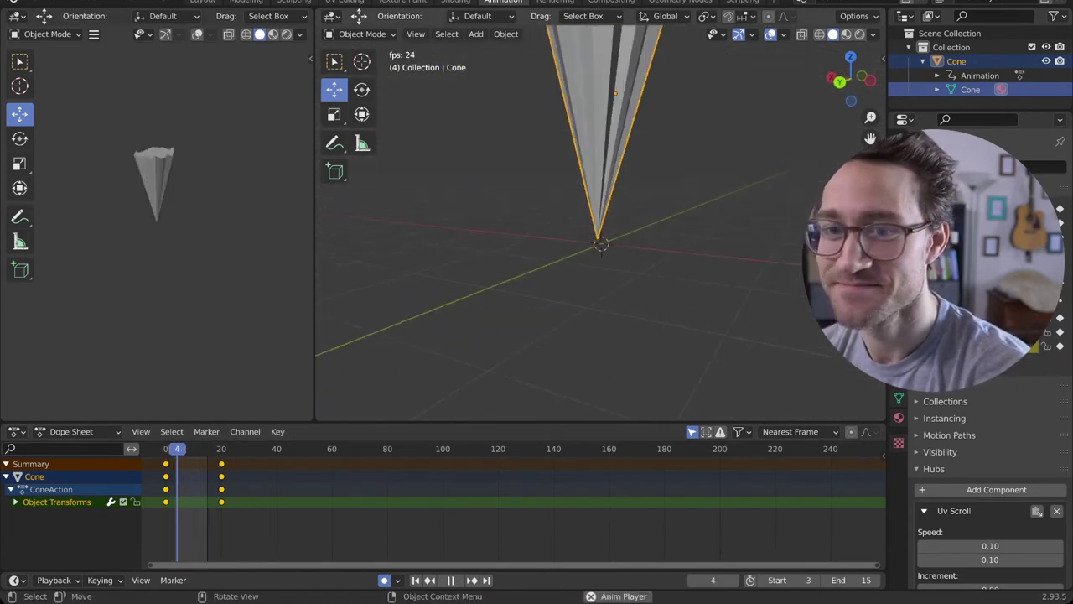
{"action": "key", "text": "space"}
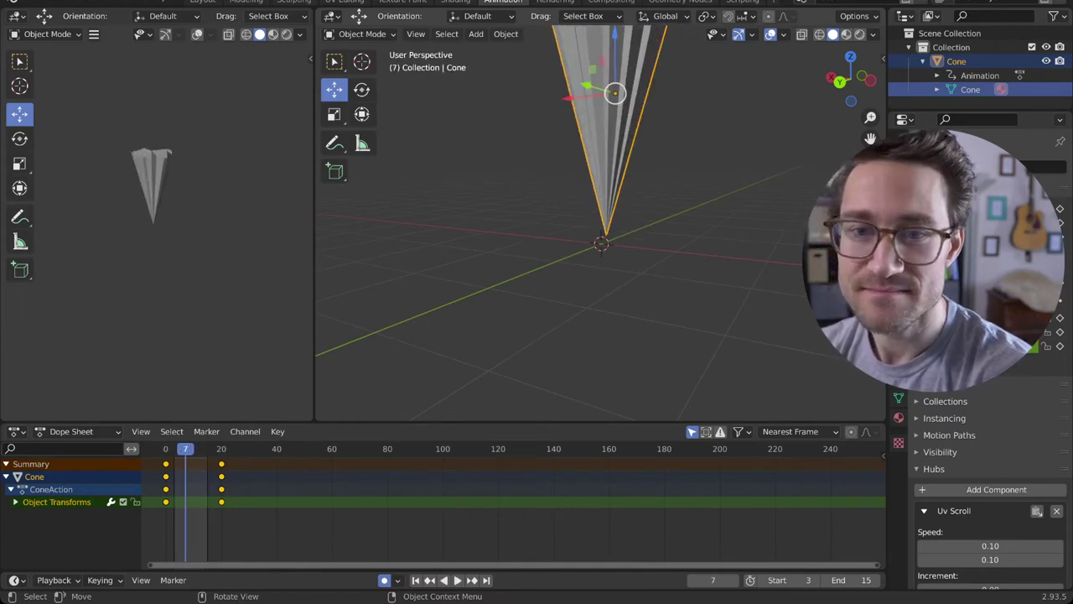
- At frame 10, move the cone along the global Y and X axes until its tip sits on the world origin
{"action": "left_click_drag", "start_coordinate": [185, 449], "coordinate": [166, 449]}
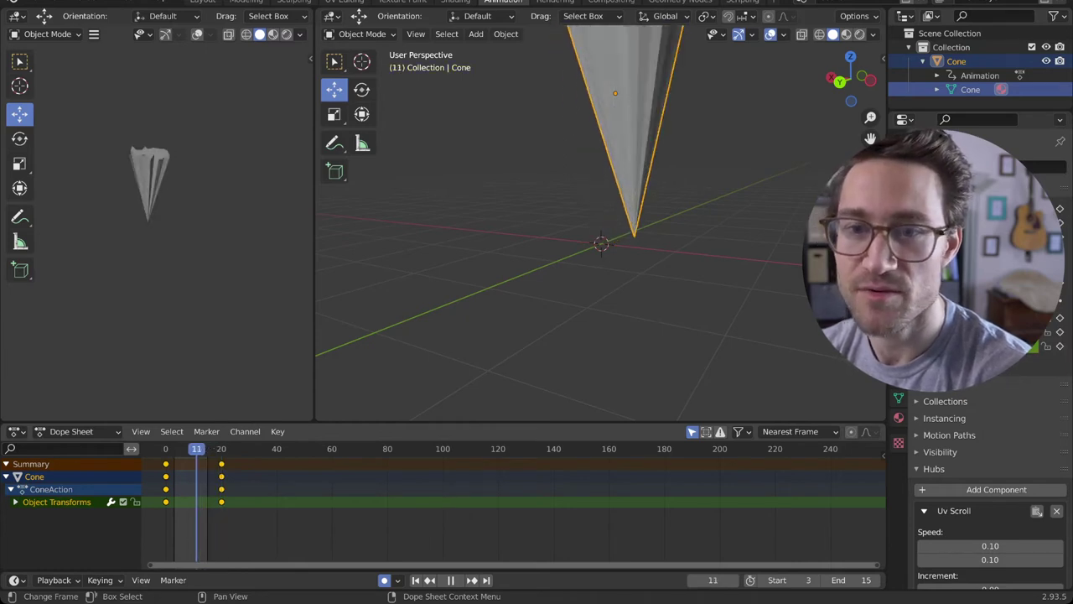
{"action": "key", "text": "space"}
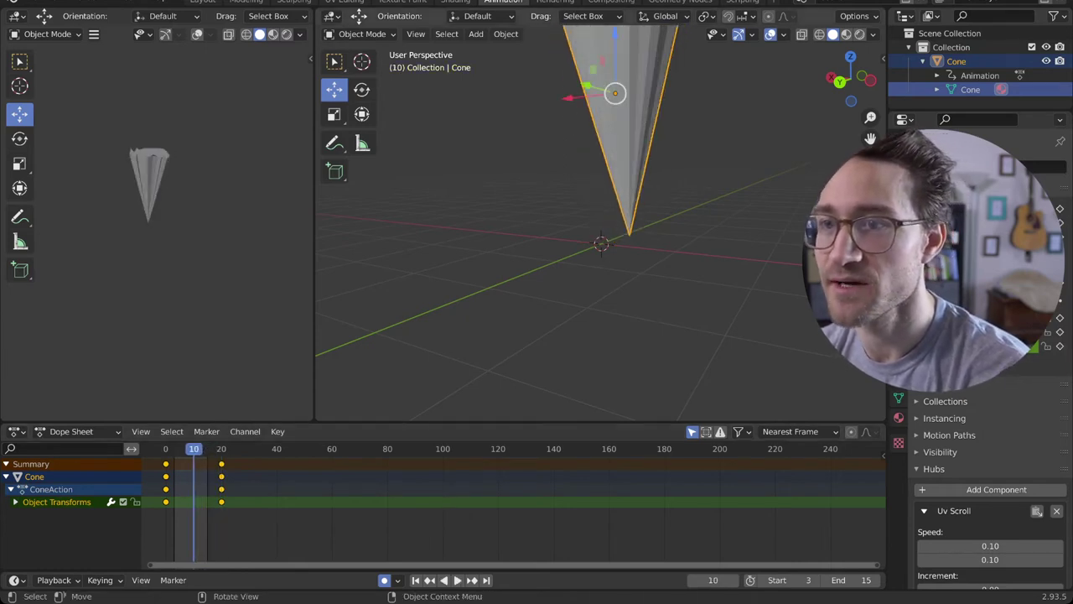
{"action": "middle_click_drag", "start_coordinate": [587, 252], "coordinate": [563, 290]}
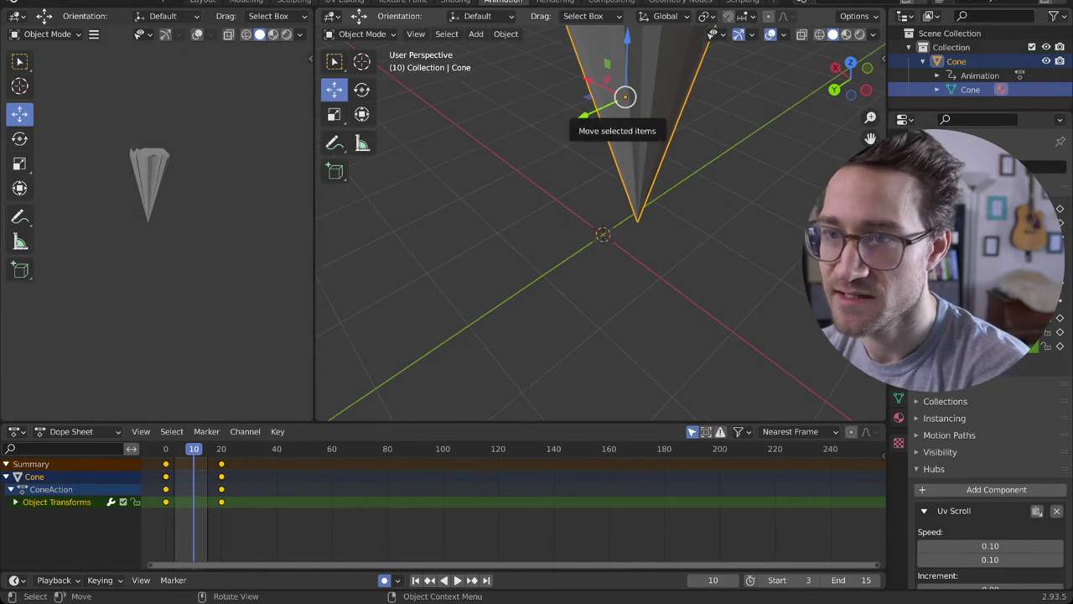
{"action": "left_click_drag", "start_coordinate": [585, 115], "coordinate": [537, 137]}
{"action": "middle_click_drag", "start_coordinate": [539, 139], "coordinate": [627, 100]}
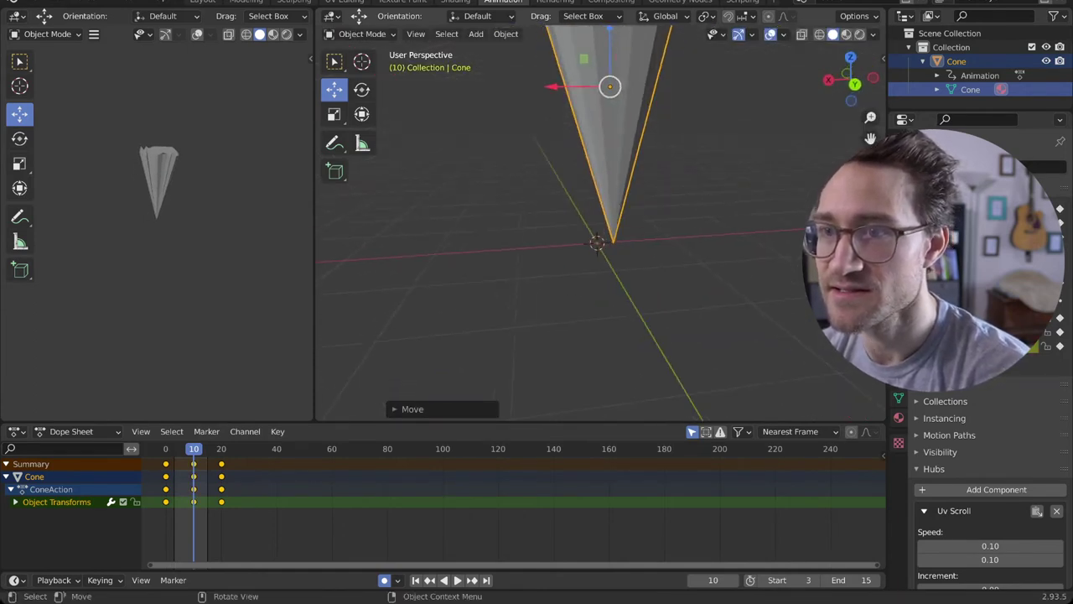
{"action": "left_click_drag", "start_coordinate": [551, 86], "coordinate": [533, 87]}
{"action": "middle_click_drag", "start_coordinate": [533, 89], "coordinate": [422, 97]}
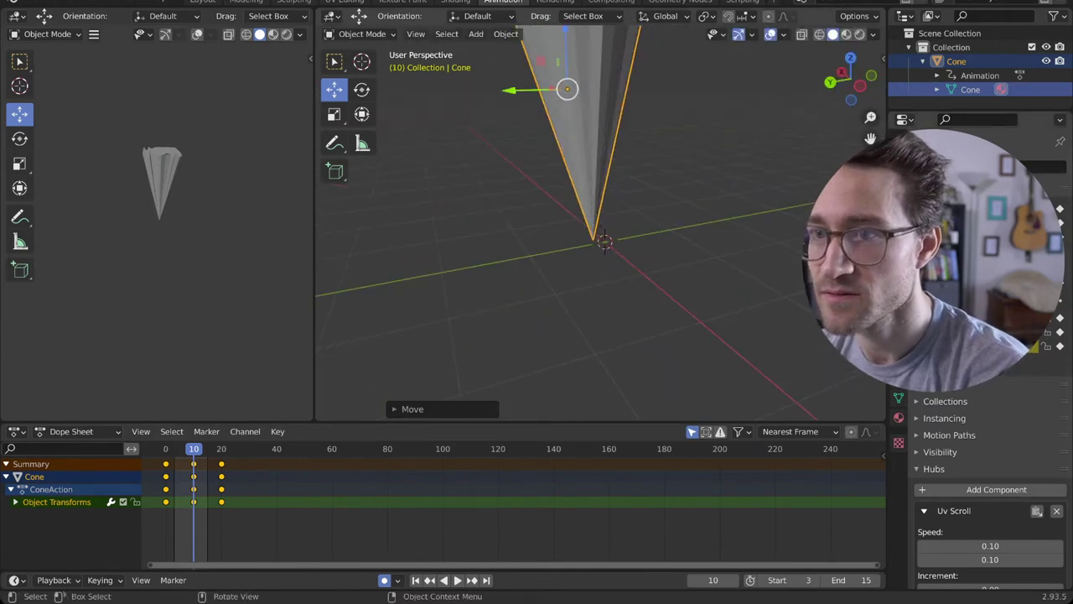
{"action": "left_click_drag", "start_coordinate": [509, 90], "coordinate": [519, 91]}
{"action": "middle_click_drag", "start_coordinate": [520, 91], "coordinate": [623, 104]}
{"action": "left_click_drag", "start_coordinate": [527, 110], "coordinate": [531, 110]}
{"action": "scroll", "coordinate": [532, 110], "scroll_direction": "down", "scroll_amount": 5}
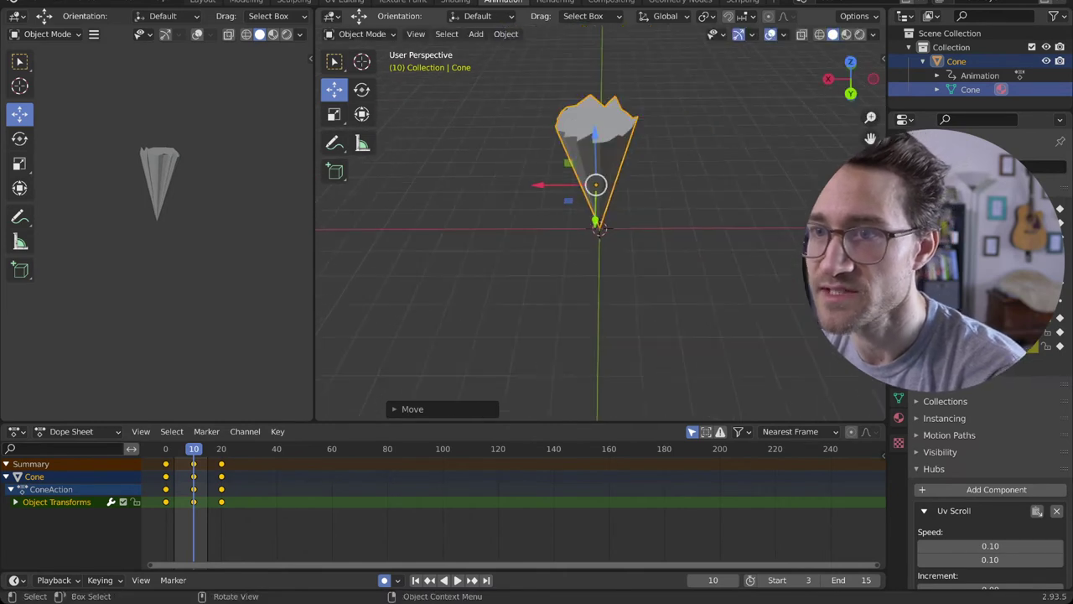
- Replay the spin, stop at frame 5, and nudge the cone along global X and Y so its tip meets the world origin
{"action": "middle_click_drag", "start_coordinate": [532, 109], "coordinate": [501, 83]}
{"action": "key", "text": "space"}
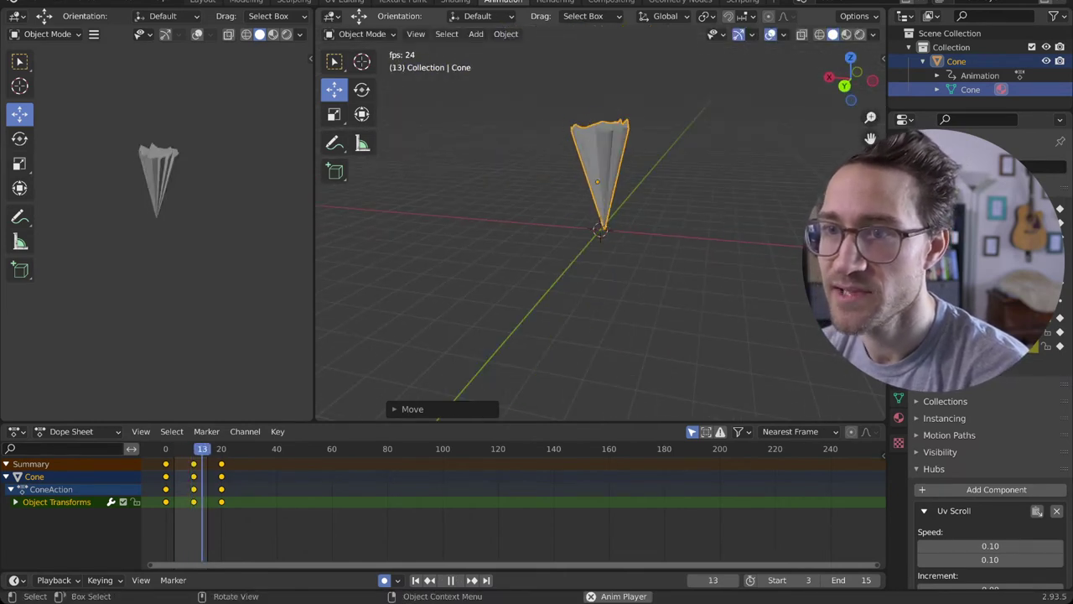
{"action": "scroll", "coordinate": [600, 216], "scroll_direction": "up", "scroll_amount": 5}
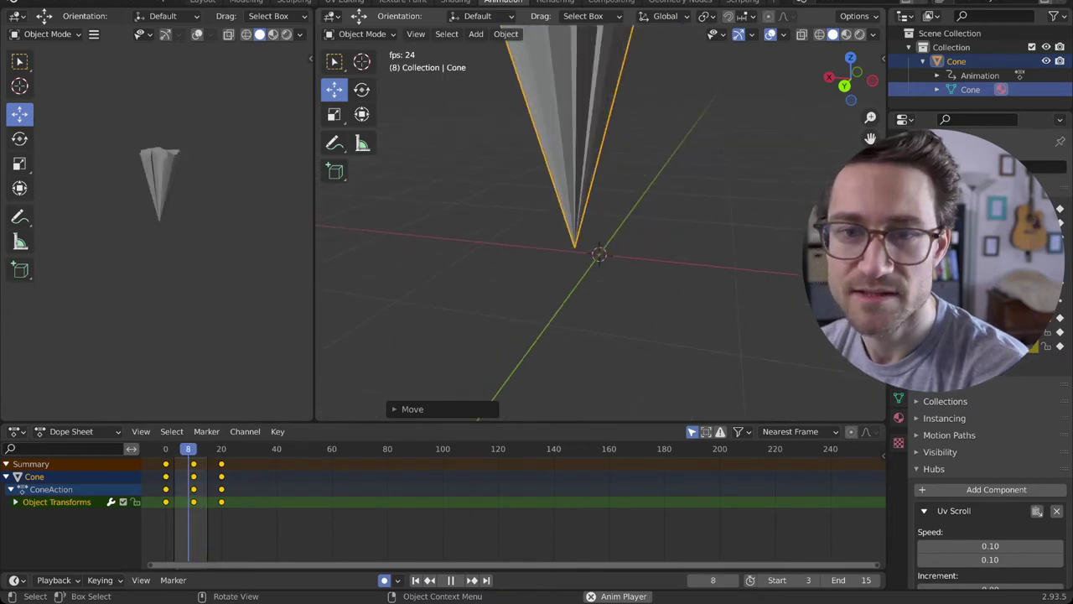
{"action": "key", "text": "space"}
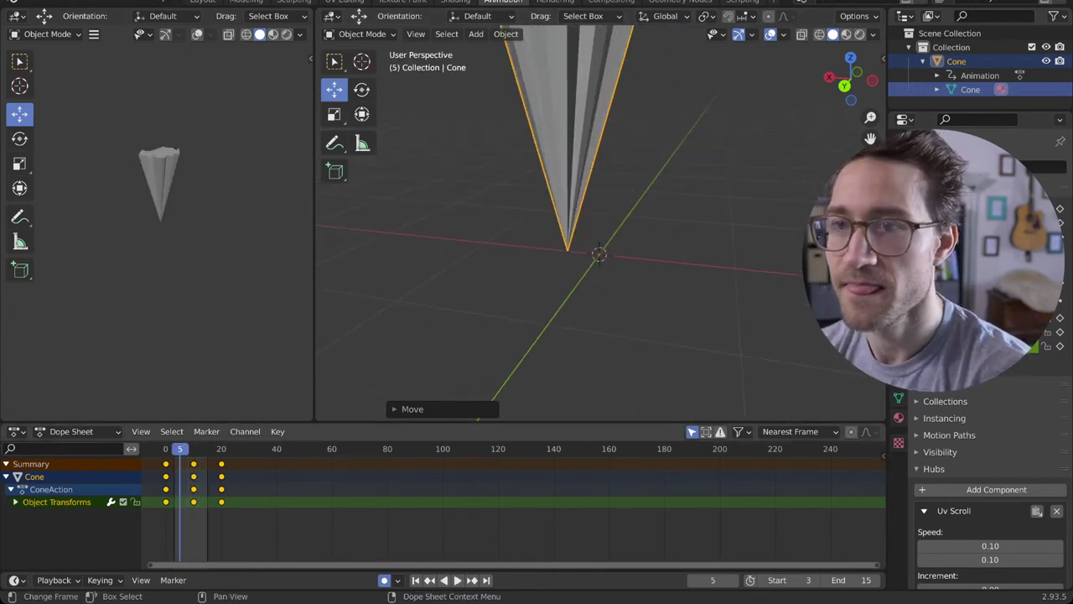
{"action": "scroll", "coordinate": [601, 222], "scroll_direction": "down", "scroll_amount": 5}
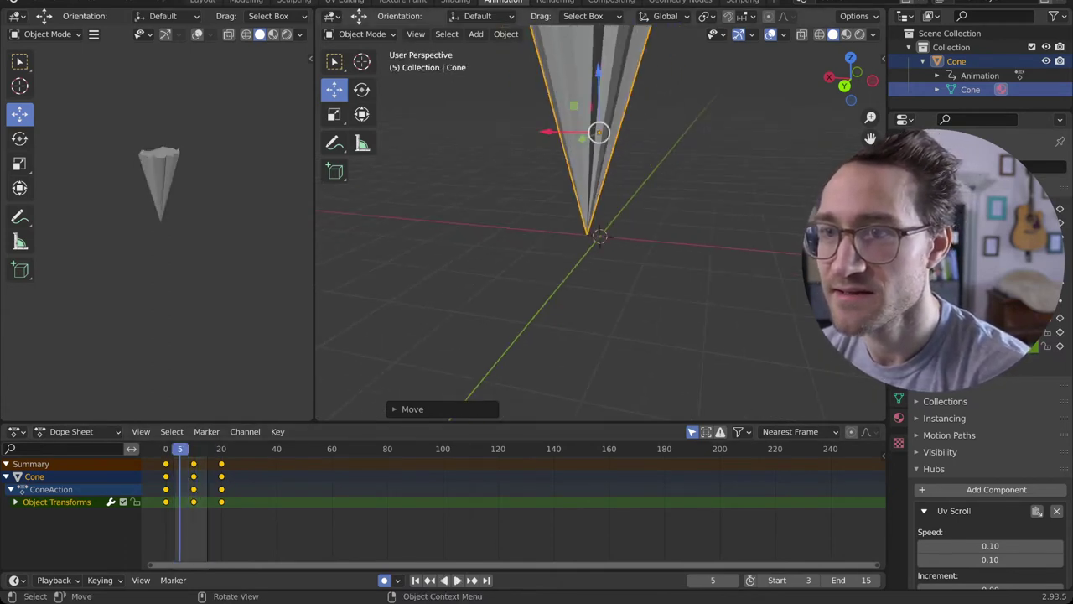
{"action": "left_click_drag", "start_coordinate": [546, 131], "coordinate": [561, 132]}
{"action": "middle_click_drag", "start_coordinate": [561, 139], "coordinate": [452, 204]}
{"action": "left_click_drag", "start_coordinate": [549, 182], "coordinate": [555, 182]}
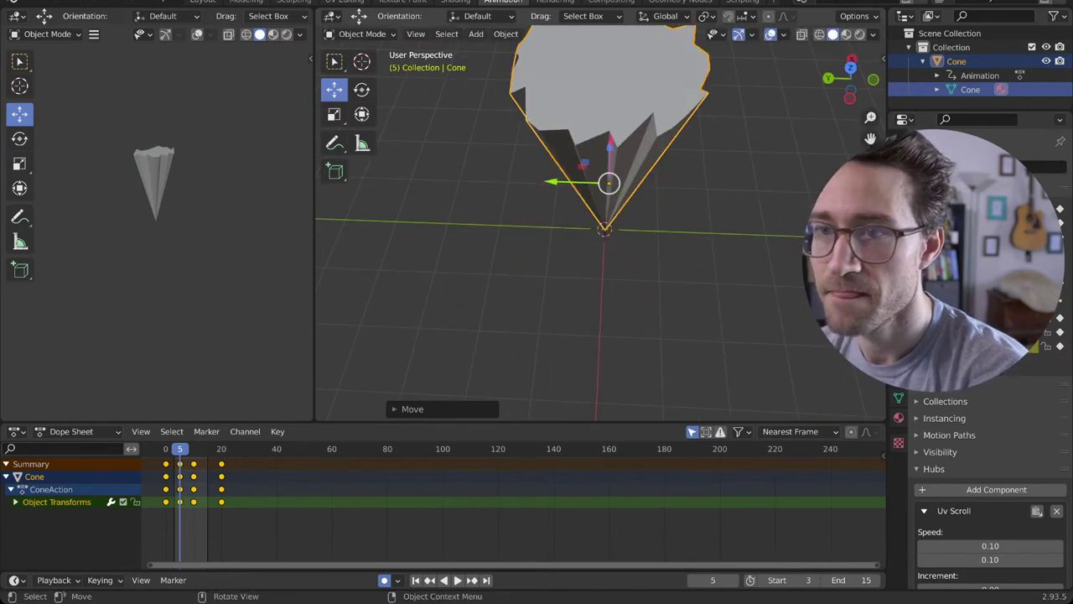
{"action": "middle_click_drag", "start_coordinate": [599, 210], "coordinate": [599, 186]}
- At frame 15, shift the cone along global Y and X to put its tip on the world origin
{"action": "key", "text": "space"}
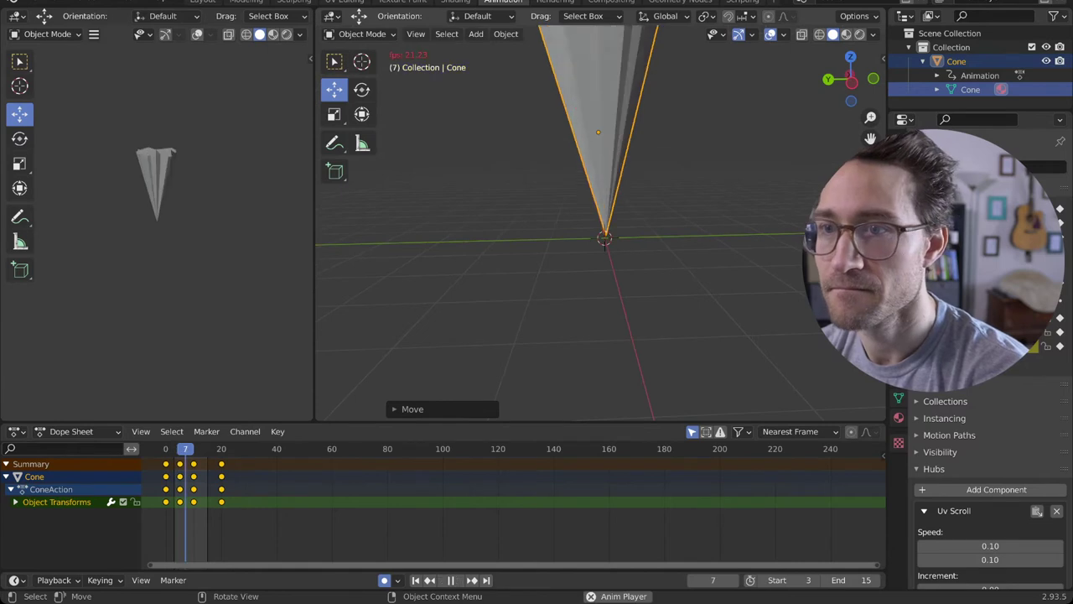
{"action": "key", "text": "space"}
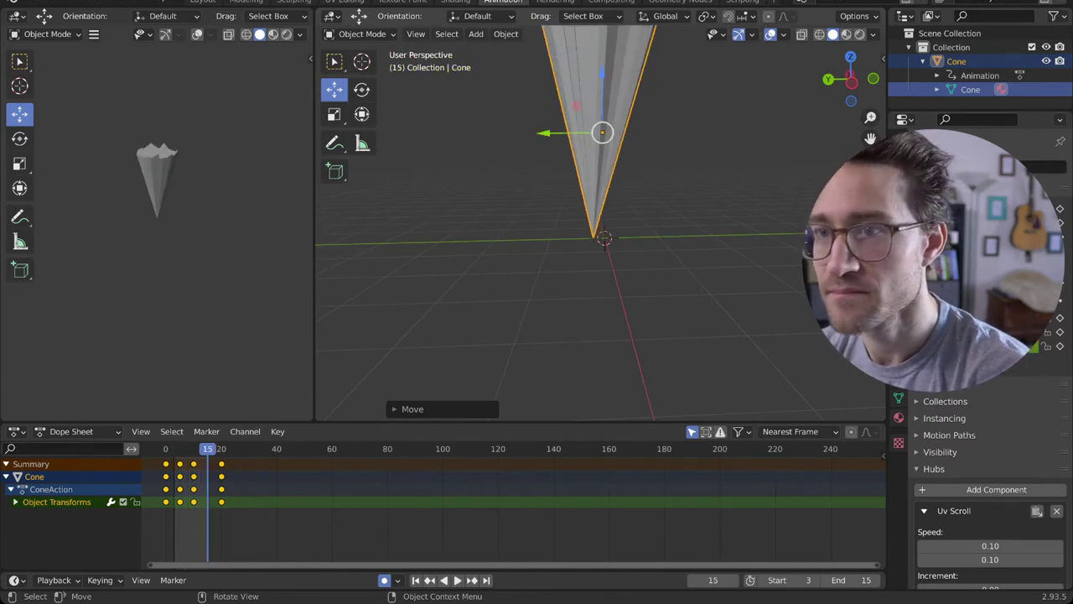
{"action": "left_click_drag", "start_coordinate": [545, 133], "coordinate": [557, 132]}
{"action": "middle_click_drag", "start_coordinate": [556, 138], "coordinate": [461, 189]}
{"action": "left_click_drag", "start_coordinate": [658, 175], "coordinate": [669, 172]}
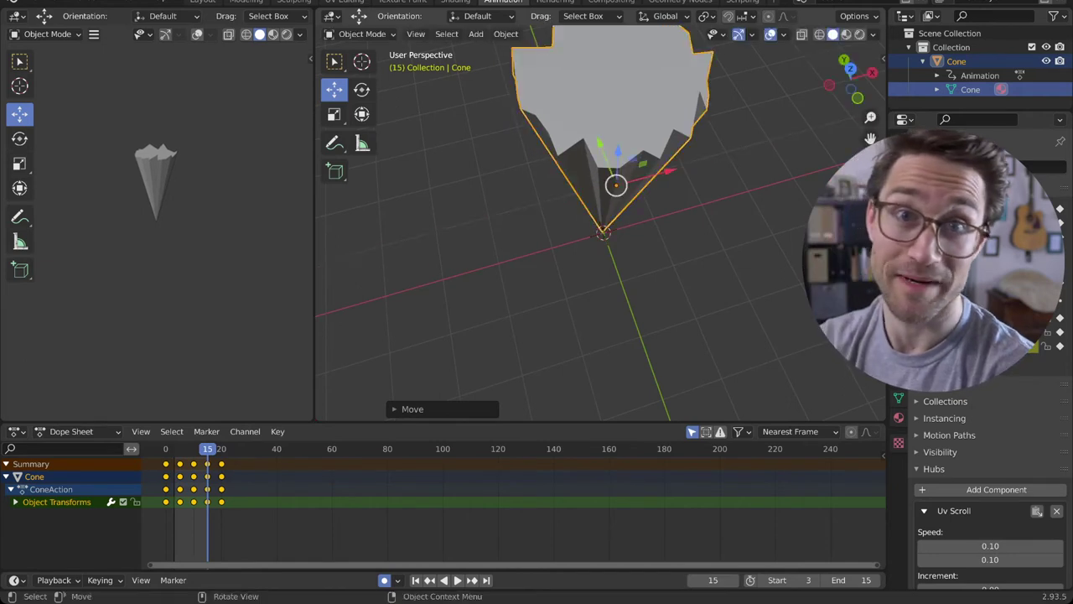
- Play the corrected animation and check the cone's tip against the world origin, both up close and from a distance
{"action": "middle_click_drag", "start_coordinate": [669, 172], "coordinate": [679, 98]}
{"action": "scroll", "coordinate": [668, 144], "scroll_direction": "down", "scroll_amount": 1}
{"action": "scroll", "coordinate": [677, 106], "scroll_direction": "down", "scroll_amount": 1}
{"action": "key", "text": "space"}
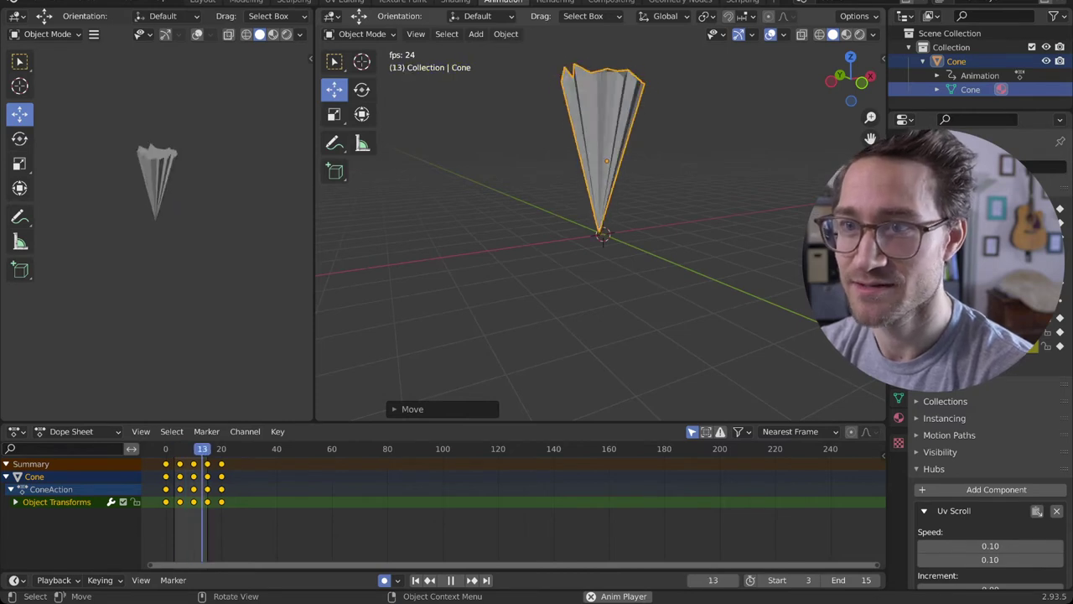
{"action": "scroll", "coordinate": [679, 98], "scroll_direction": "up", "scroll_amount": 2}
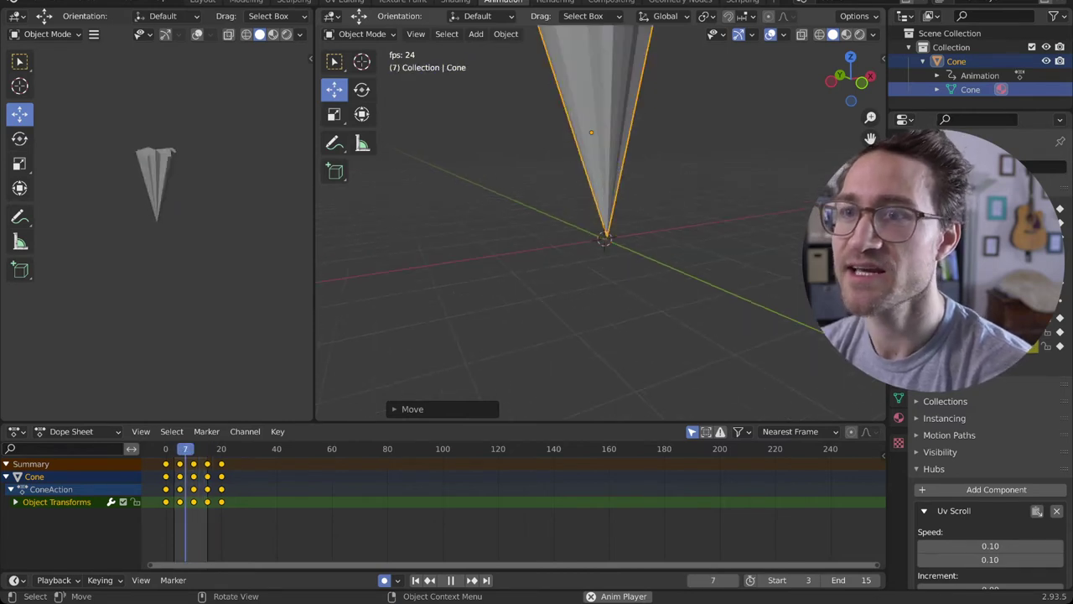
{"action": "mouse_move", "coordinate": [679, 98]}
{"action": "middle_mouse_down"}
{"action": "mouse_move", "coordinate": [674, 119]}
{"action": "mouse_move", "coordinate": [678, 101]}
{"action": "middle_mouse_up"}
{"action": "scroll", "coordinate": [602, 225], "scroll_direction": "down", "scroll_amount": 6}
{"action": "mouse_move", "coordinate": [602, 225]}
{"action": "middle_mouse_down"}
{"action": "mouse_move", "coordinate": [585, 245]}
{"action": "mouse_move", "coordinate": [590, 225]}
{"action": "middle_mouse_up"}
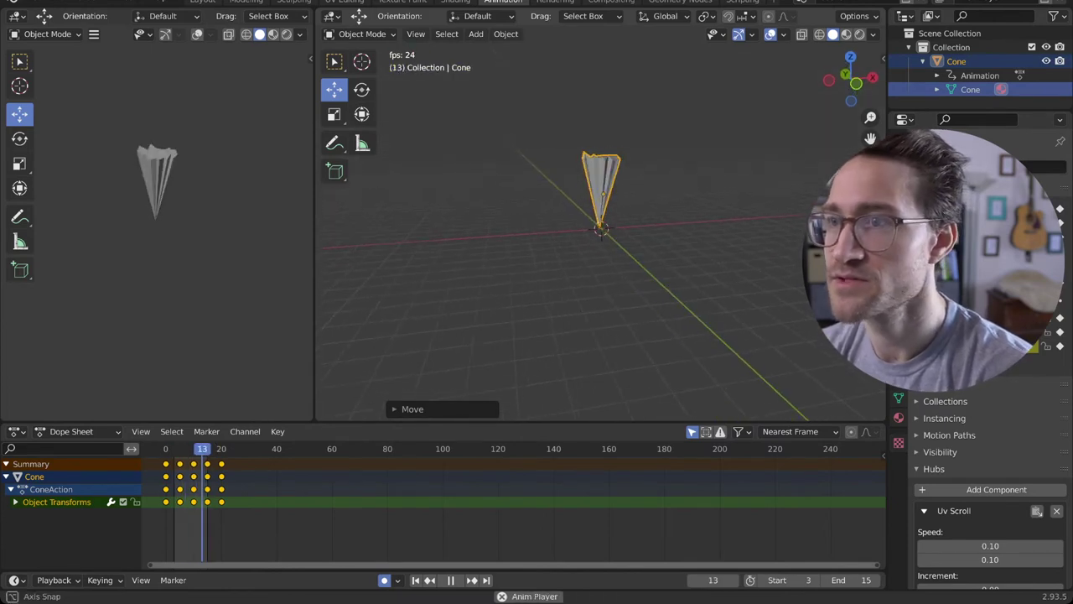
{"action": "key", "text": "space"}
- Switch the main viewport to Material Preview shading and inspect the cone's semi-transparent material
{"action": "left_click", "coordinate": [846, 34]}
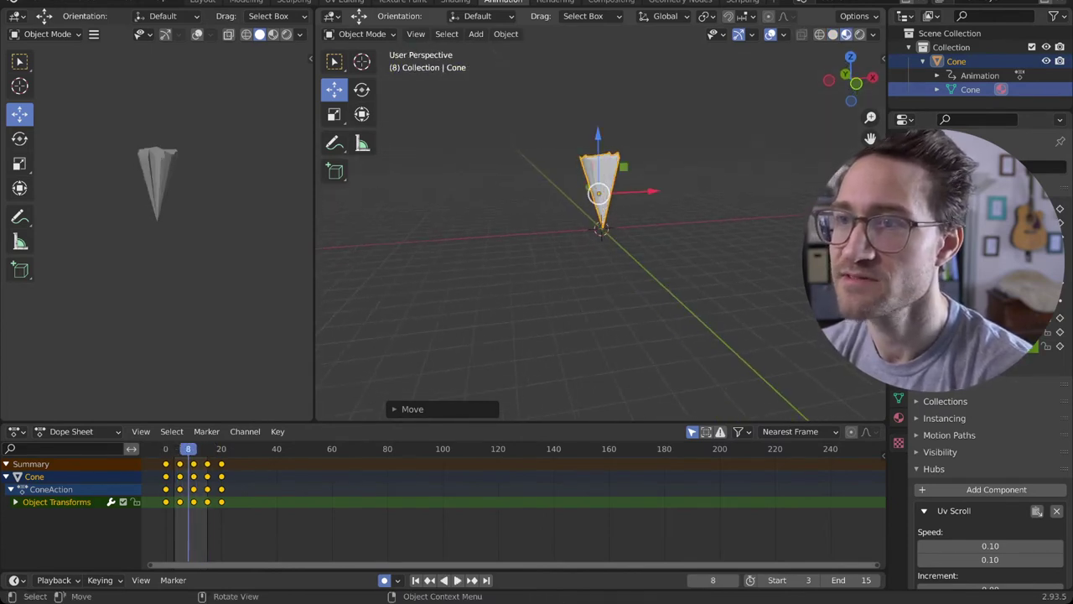
{"action": "scroll", "coordinate": [600, 218], "scroll_direction": "up", "scroll_amount": 3}
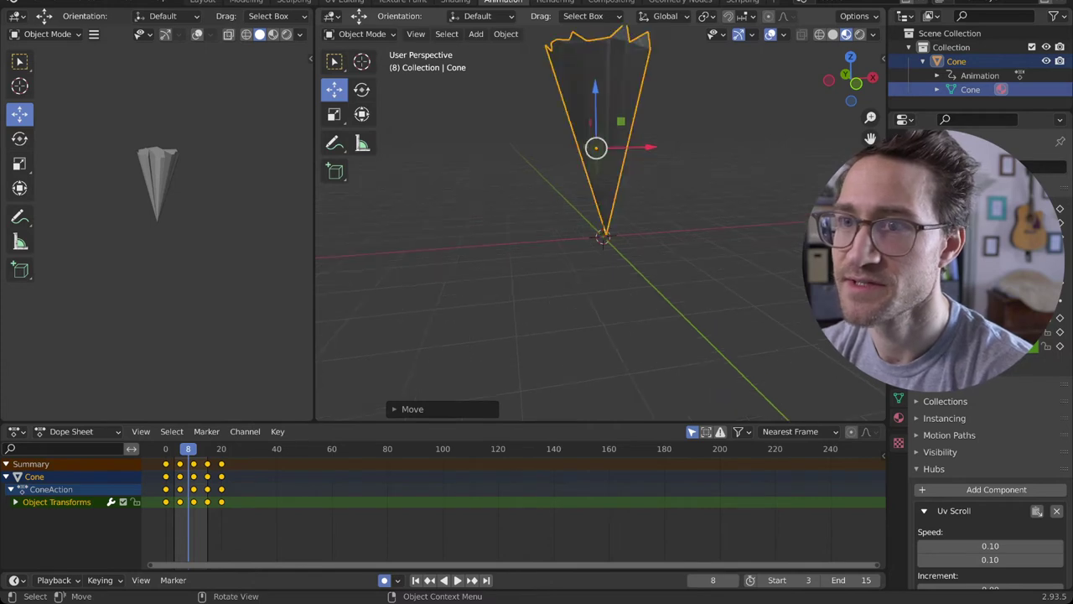
{"action": "middle_click_drag", "start_coordinate": [662, 201], "coordinate": [696, 252]}
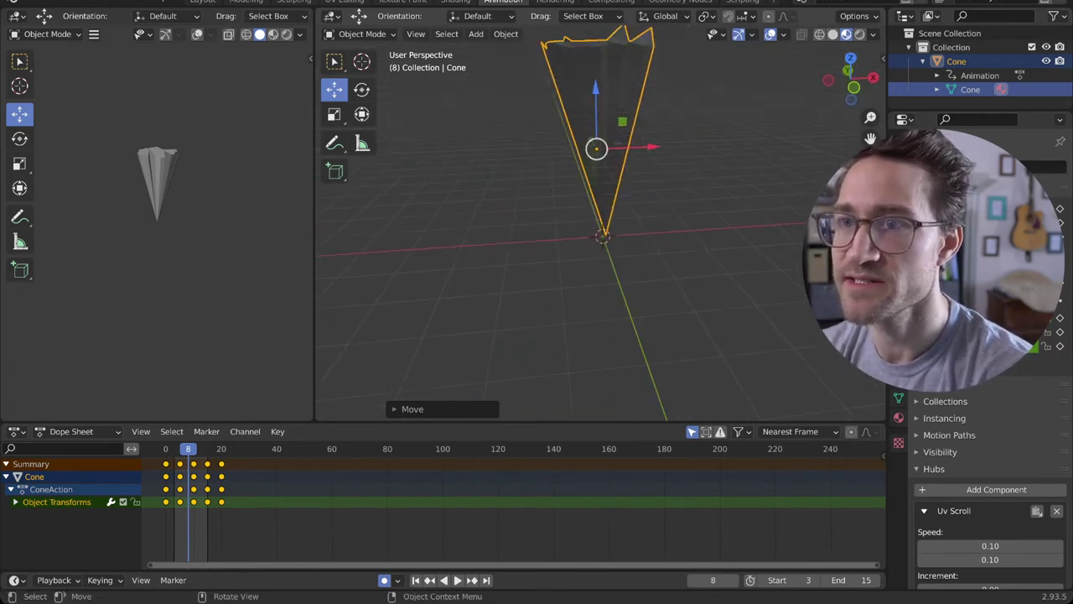
- Play the spin with the semi-transparent material, view it from another angle, and clear the selection
{"action": "key", "text": "space"}
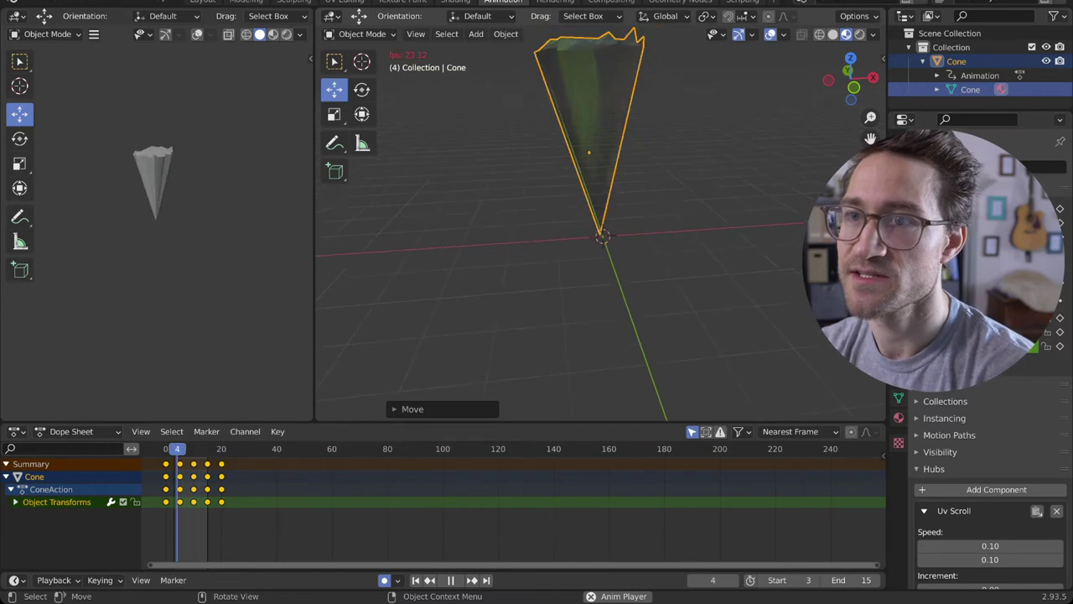
{"action": "middle_click_drag", "start_coordinate": [646, 243], "coordinate": [591, 261]}
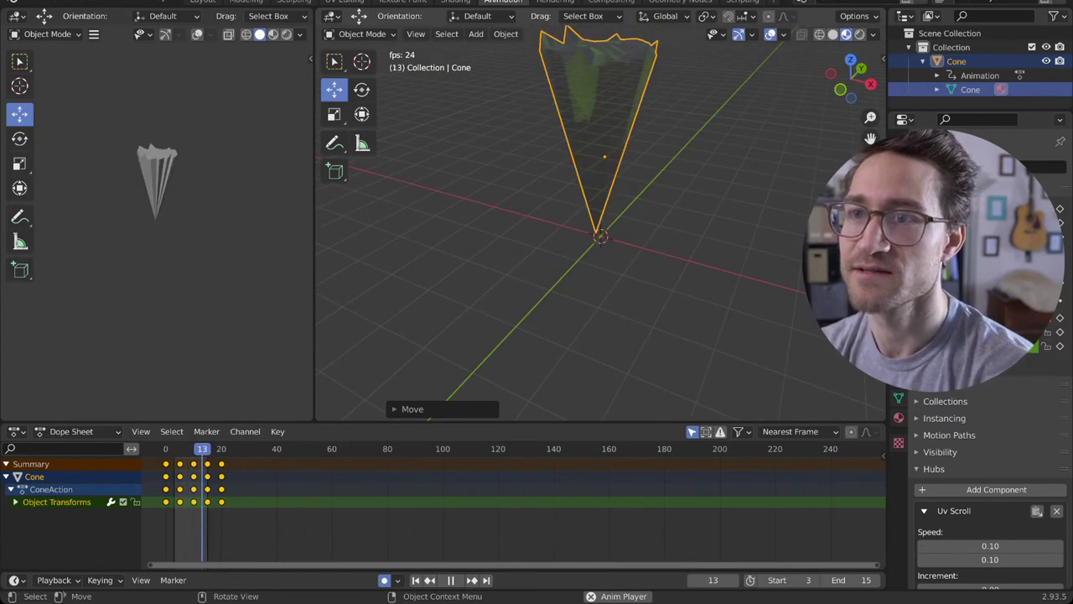
{"action": "key", "text": "alt+a"}
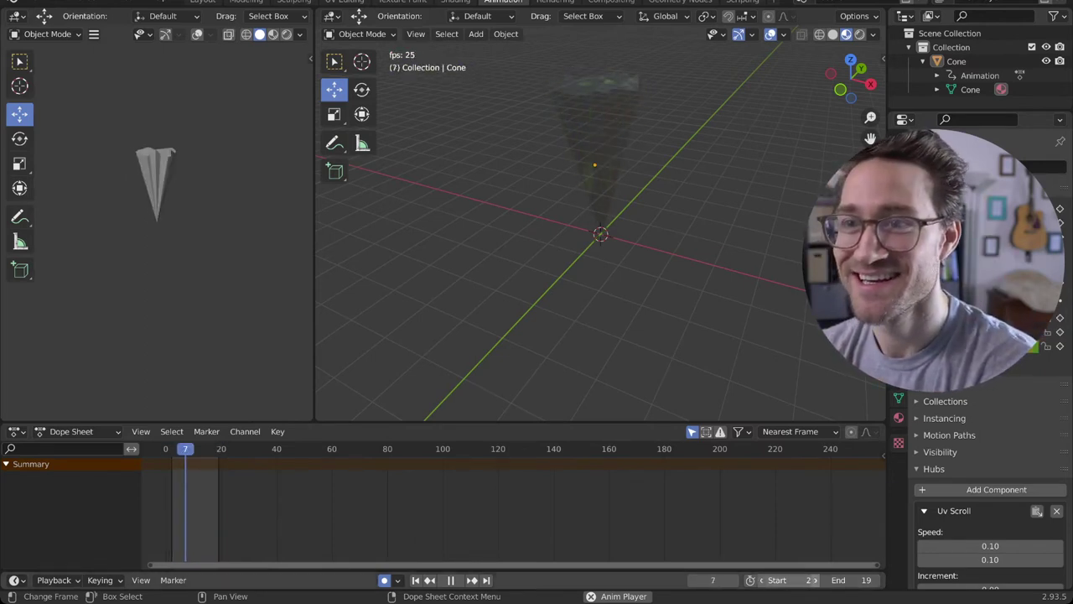
- Shorten the playback range to start at frame 6 and end at frame 10
{"action": "left_click", "coordinate": [815, 580]}
{"action": "left_click", "coordinate": [815, 580]}
{"action": "left_click", "coordinate": [815, 580]}
{"action": "left_click_drag", "start_coordinate": [805, 580], "coordinate": [813, 580]}
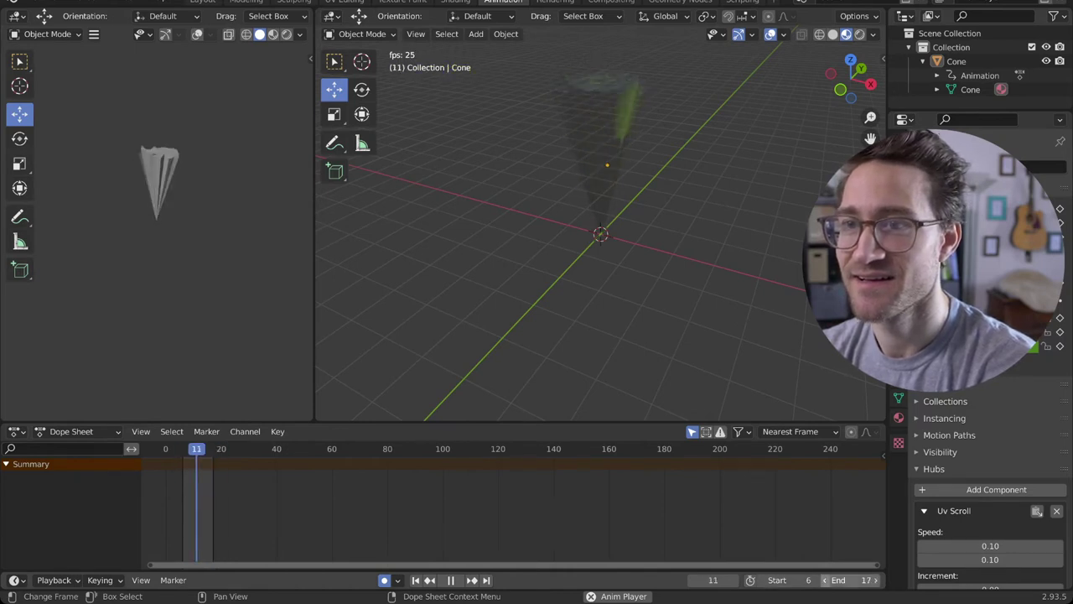
{"action": "left_click", "coordinate": [825, 580]}
{"action": "left_click", "coordinate": [825, 580]}
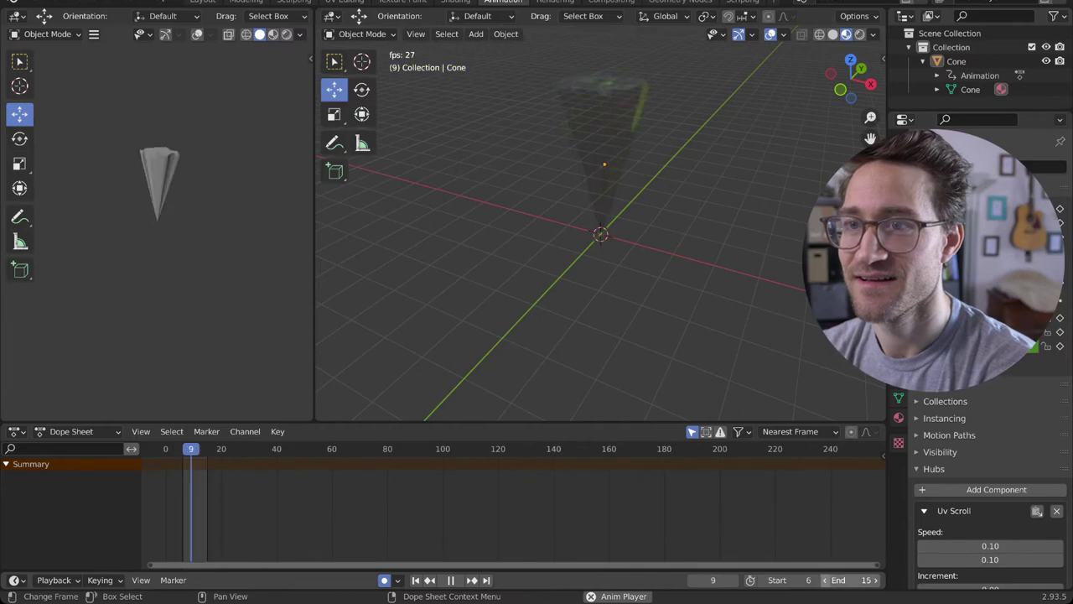
{"action": "left_click", "coordinate": [825, 579]}
{"action": "left_click", "coordinate": [825, 579]}
{"action": "left_click", "coordinate": [825, 579]}
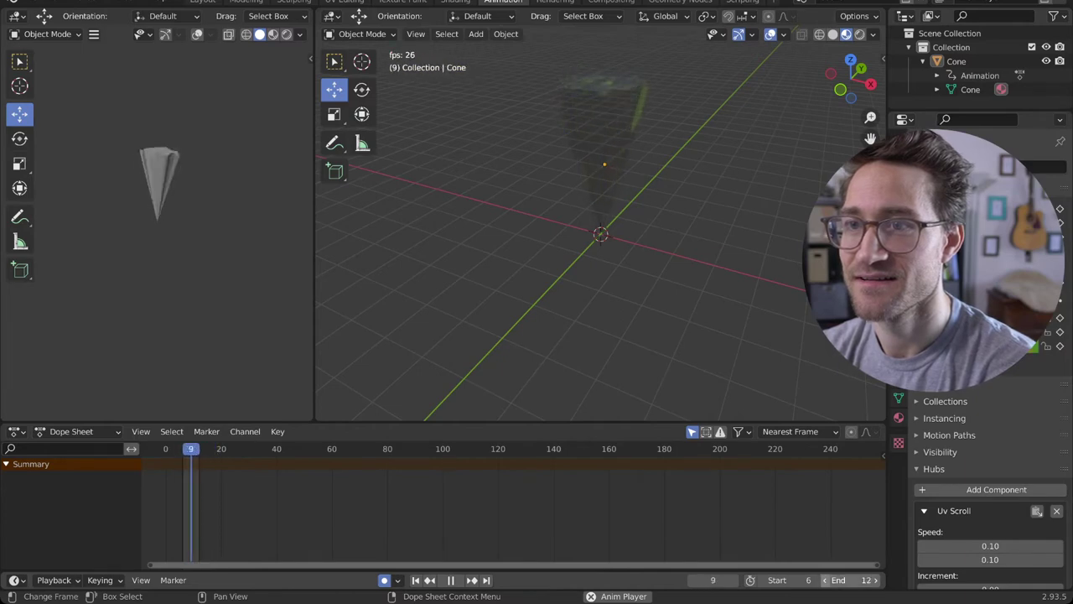
{"action": "left_click", "coordinate": [825, 580]}
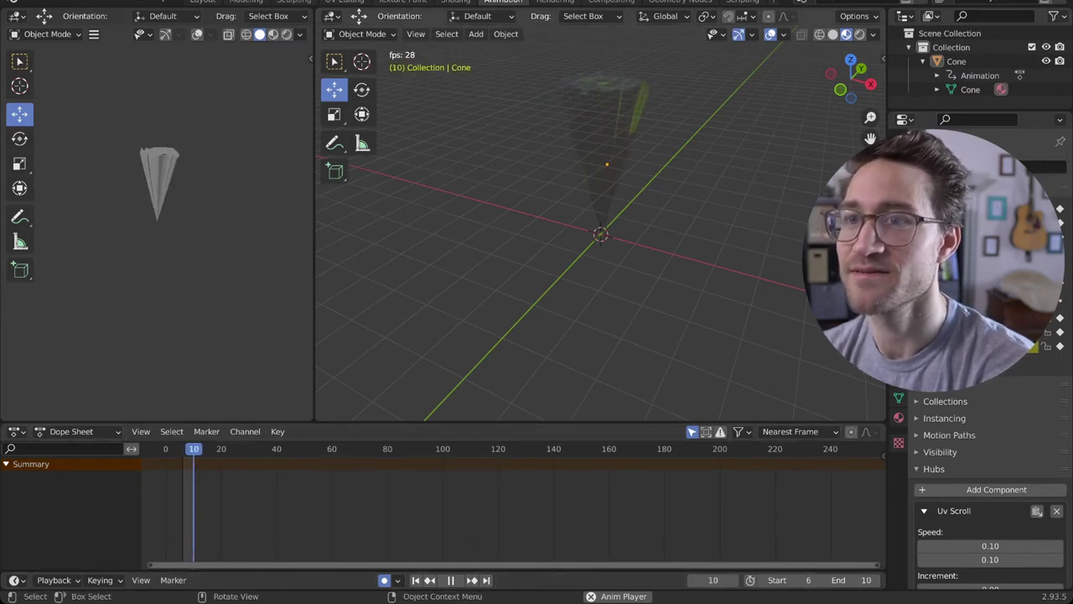
- Inspect the shortened spin loop from a low side view and stop the playback
{"action": "scroll", "coordinate": [604, 252], "scroll_direction": "up", "scroll_amount": 1}
{"action": "middle_click_drag", "start_coordinate": [603, 252], "coordinate": [542, 215]}
{"action": "middle_click_drag", "start_coordinate": [617, 222], "coordinate": [622, 270]}
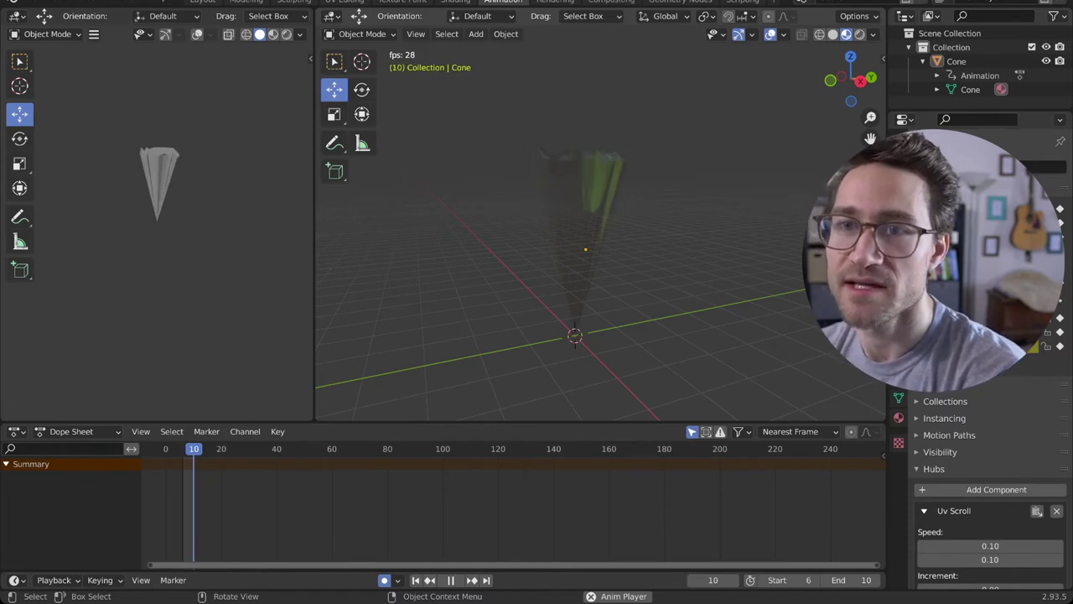
{"action": "key", "text": "space"}
- Add a cylinder mesh at the world origin in Object Mode
{"action": "left_click", "coordinate": [362, 34]}
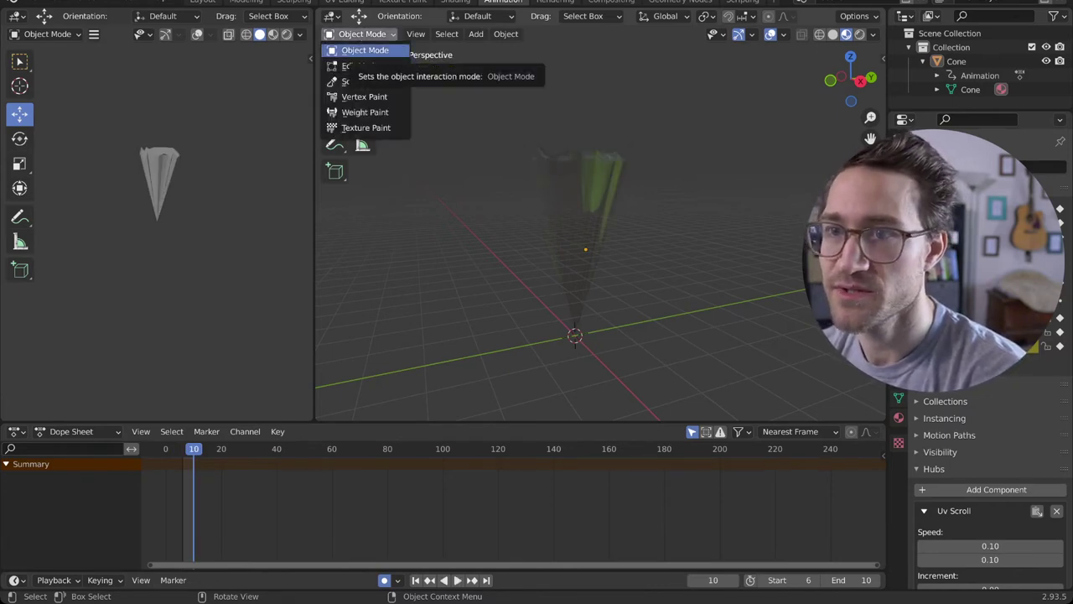
{"action": "left_click", "coordinate": [362, 51]}
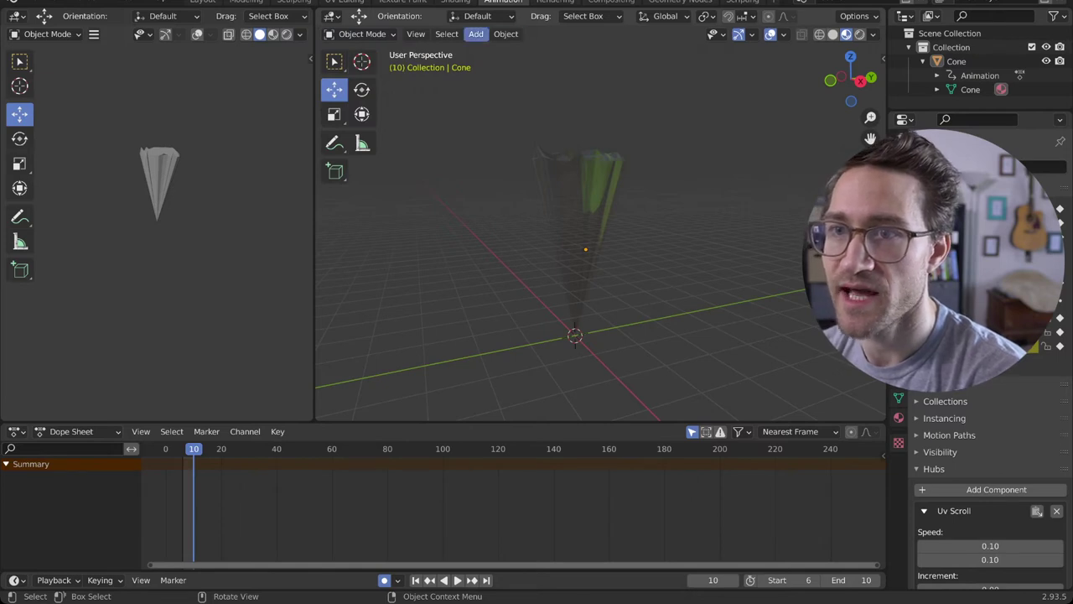
{"action": "left_click", "coordinate": [475, 34]}
{"action": "mouse_move", "coordinate": [520, 50]}
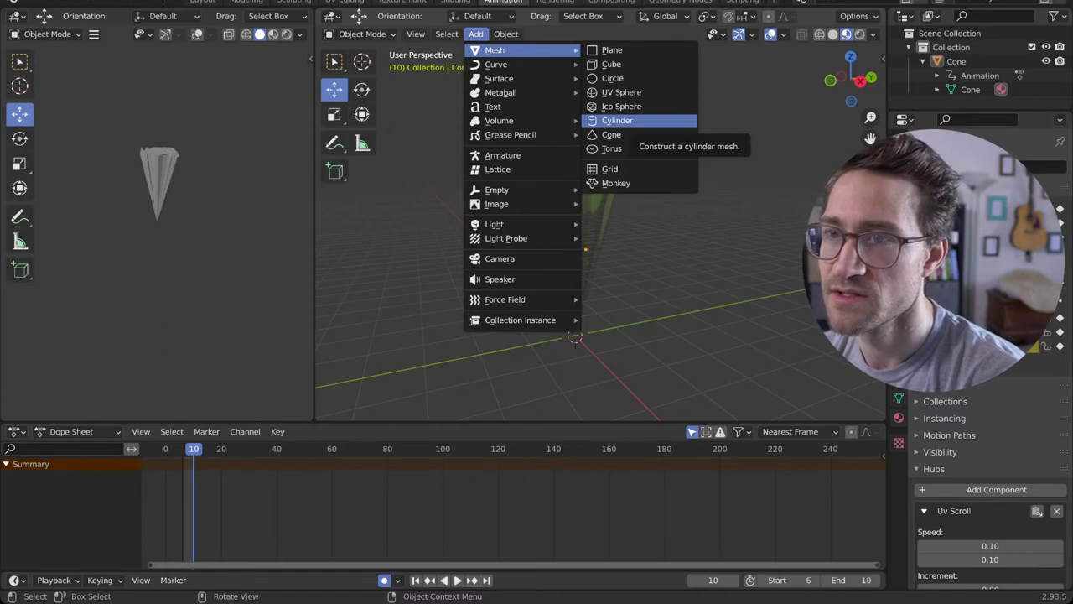
{"action": "left_click", "coordinate": [625, 122]}
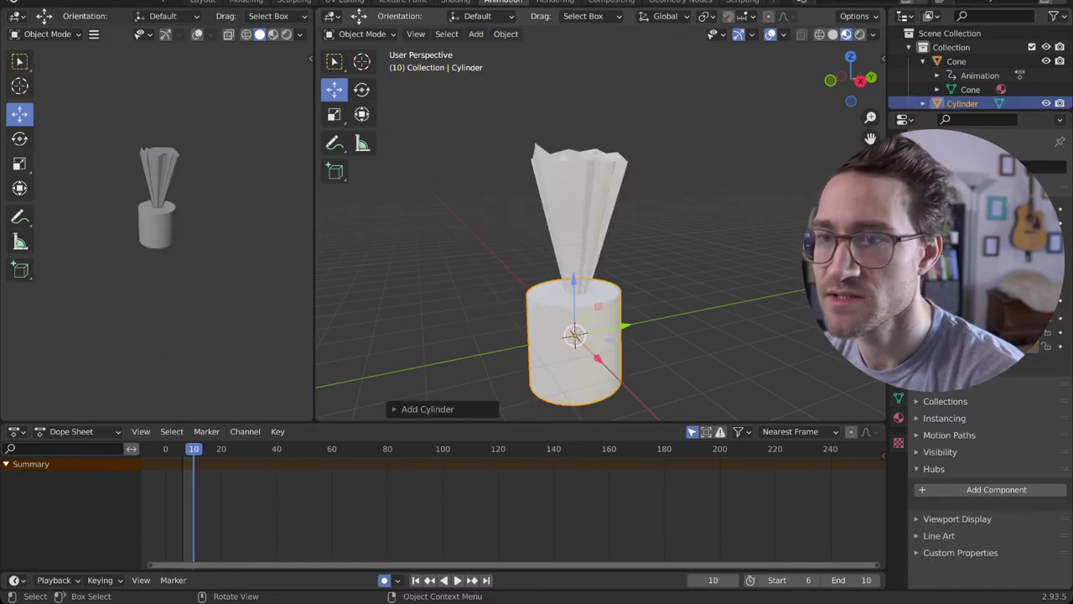
- Raise the cylinder along global Z into the cone's upper part and shape it into a thin disc standing upright
{"action": "left_click_drag", "start_coordinate": [573, 280], "coordinate": [572, 199]}
{"action": "left_click", "coordinate": [335, 114]}
{"action": "key", "text": "shift+space"}
{"action": "key", "text": "r"}
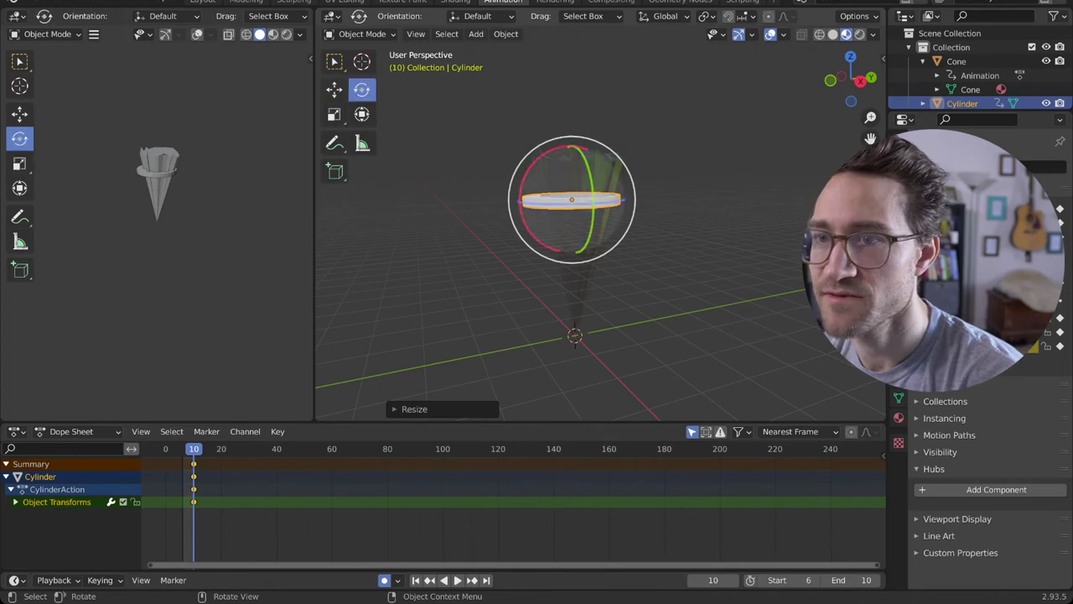
{"action": "left_click_drag", "start_coordinate": [591, 220], "coordinate": [575, 193]}
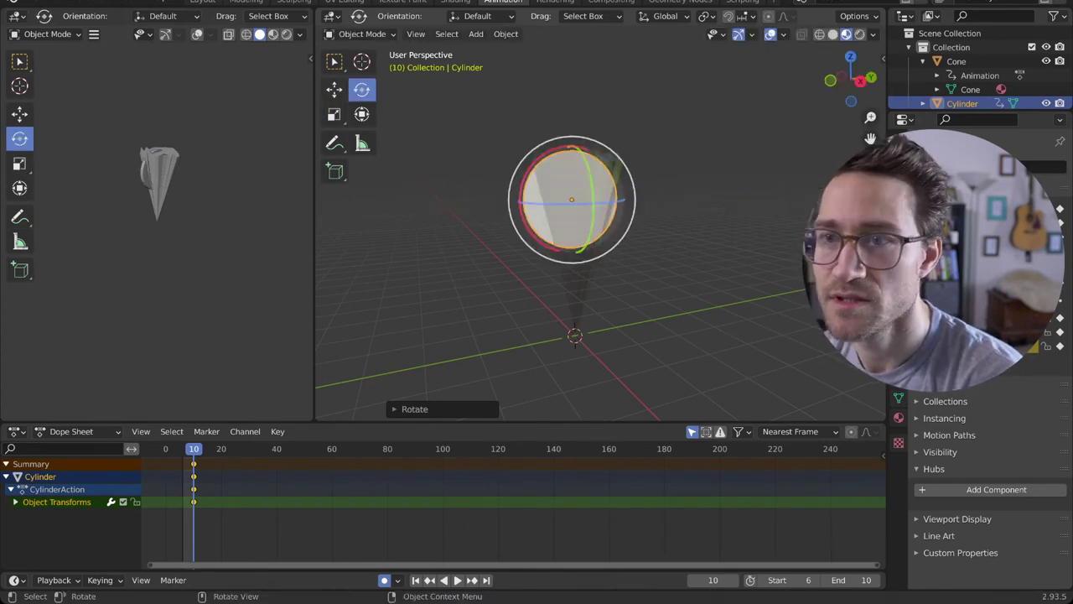
- Scale the upright disc down along Z and Y into a wide oval, and shrink it uniformly
{"action": "key", "text": "shift+space"}
{"action": "key", "text": "s"}
{"action": "mouse_move", "coordinate": [571, 145]}
{"action": "left_mouse_down"}
{"action": "mouse_move", "coordinate": [571, 180]}
{"action": "mouse_move", "coordinate": [601, 200]}
{"action": "mouse_move", "coordinate": [571, 150]}
{"action": "mouse_move", "coordinate": [571, 164]}
{"action": "left_mouse_up"}
{"action": "left_click_drag", "start_coordinate": [619, 198], "coordinate": [605, 200]}
{"action": "middle_click_drag", "start_coordinate": [605, 201], "coordinate": [590, 194]}
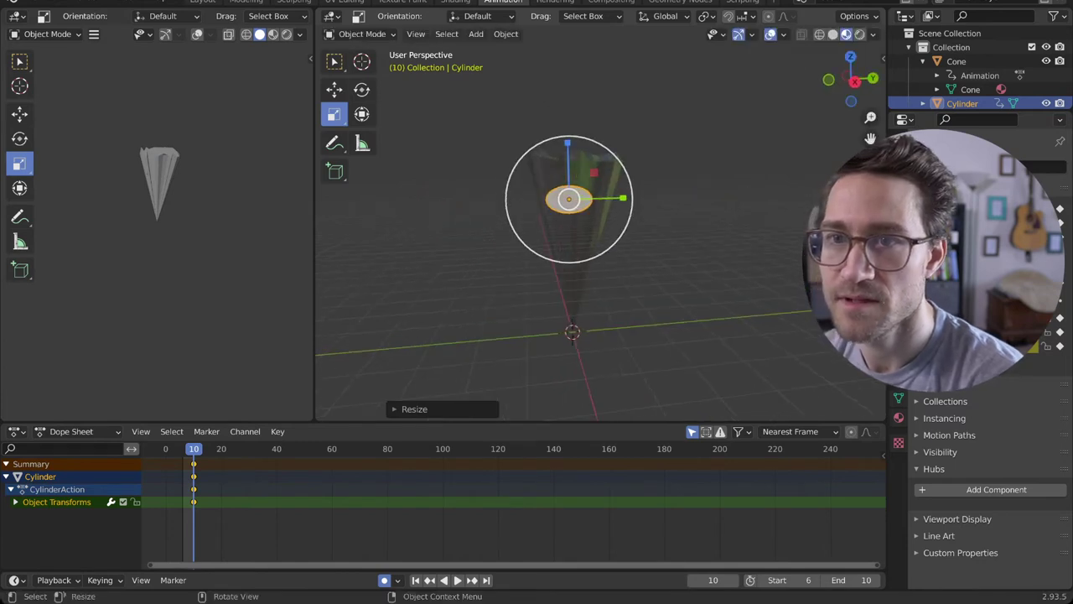
{"action": "left_click", "coordinate": [362, 90]}
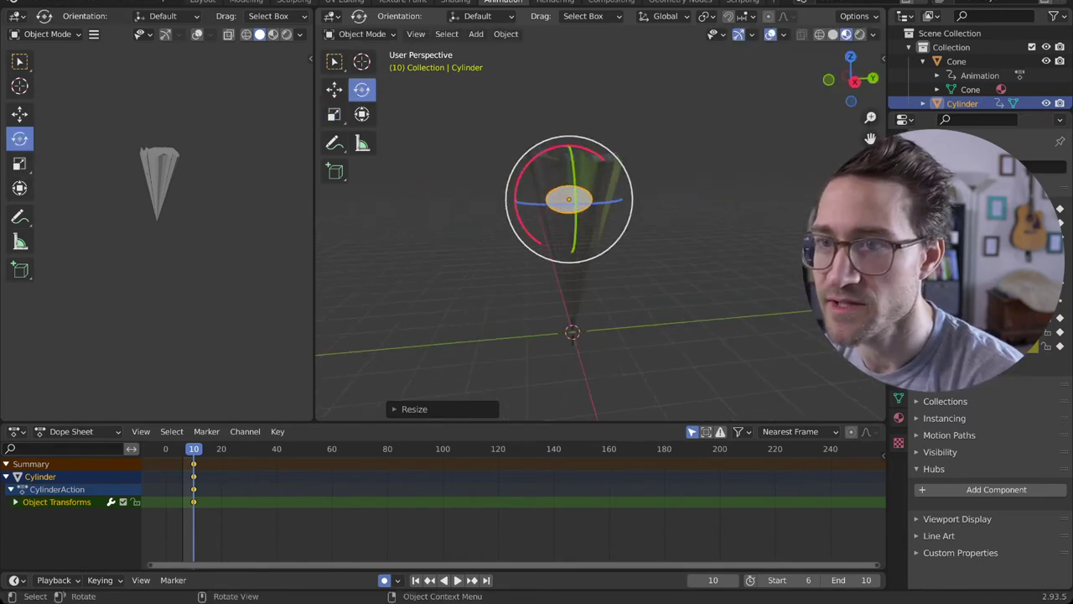
{"action": "left_click_drag", "start_coordinate": [587, 150], "coordinate": [598, 159]}
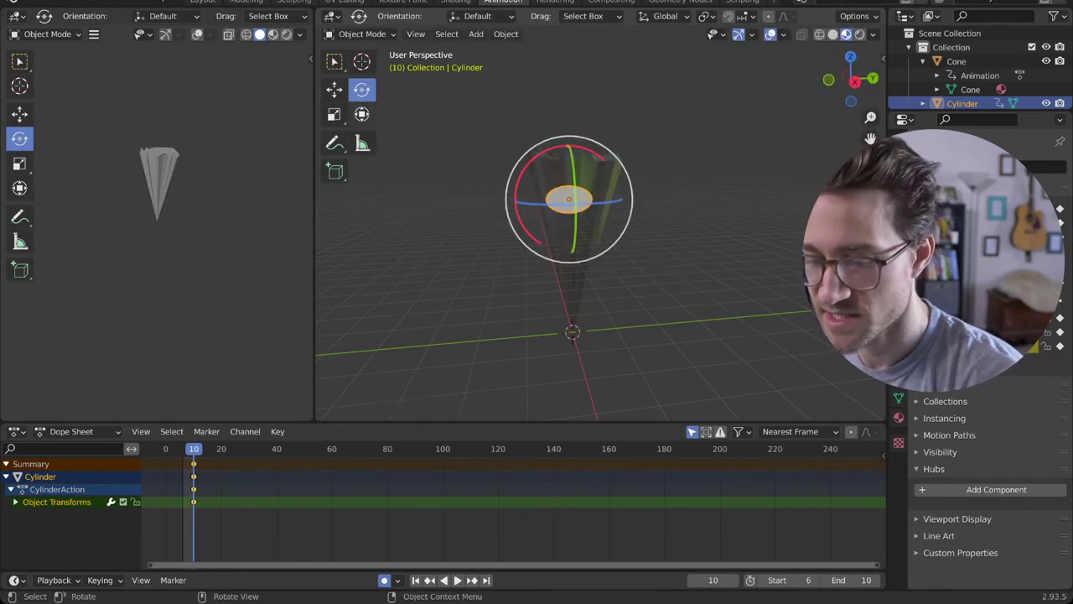
{"action": "key", "text": "s"}
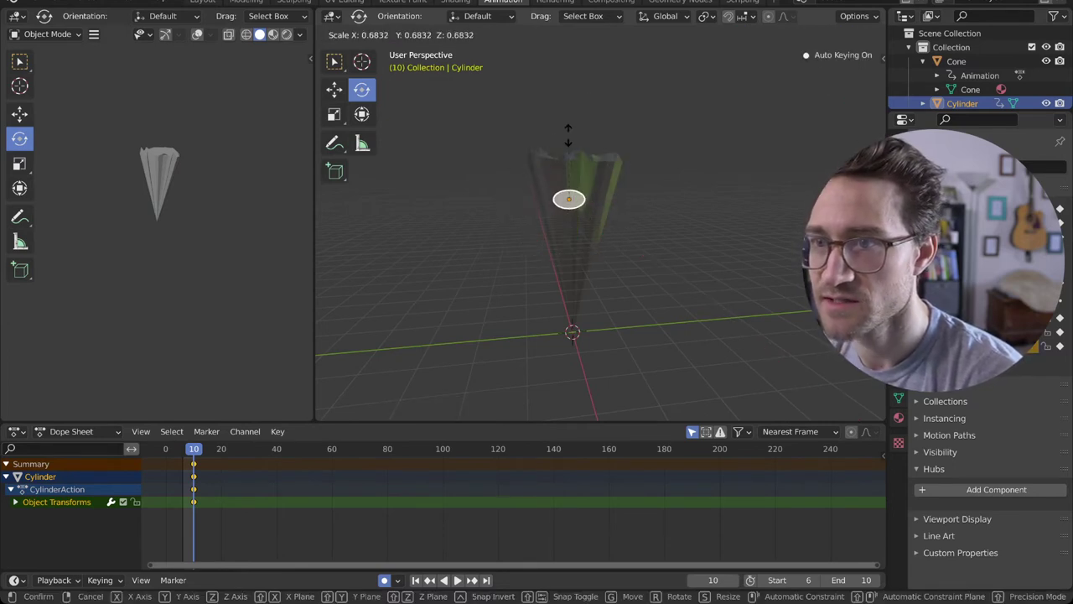
{"action": "left_click", "coordinate": [577, 149]}
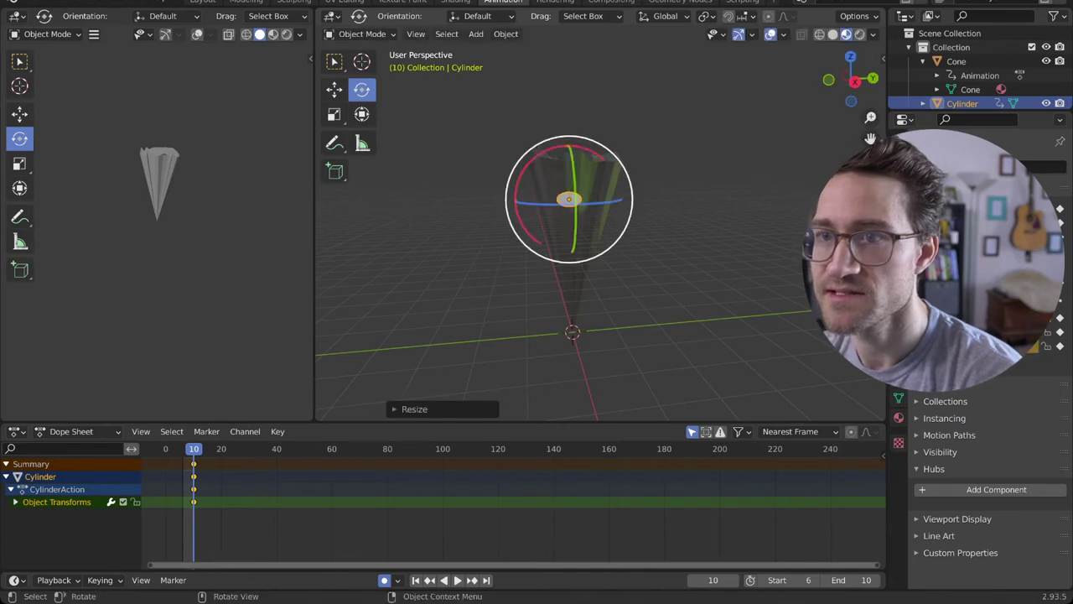
- Shift the small oval disc off-centre inside the cone along global Y, and adjust its position along global X
{"action": "scroll", "coordinate": [578, 150], "scroll_direction": "up", "scroll_amount": 7}
{"action": "scroll", "coordinate": [576, 148], "scroll_direction": "down", "scroll_amount": 3}
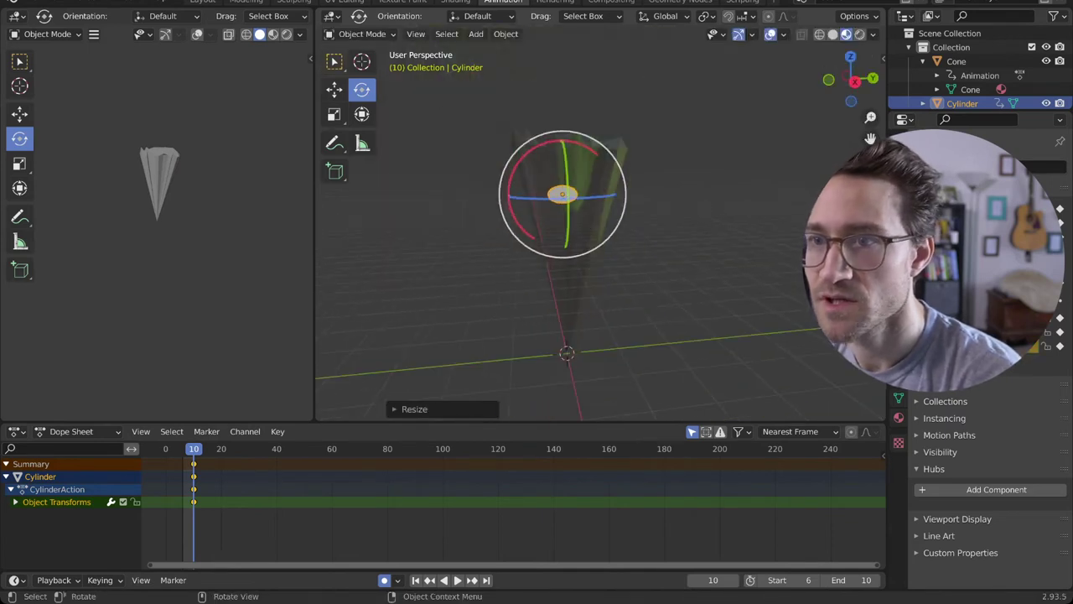
{"action": "key", "text": "shift+space"}
{"action": "key", "text": "g"}
{"action": "key", "text": "g"}
{"action": "key", "text": "y"}
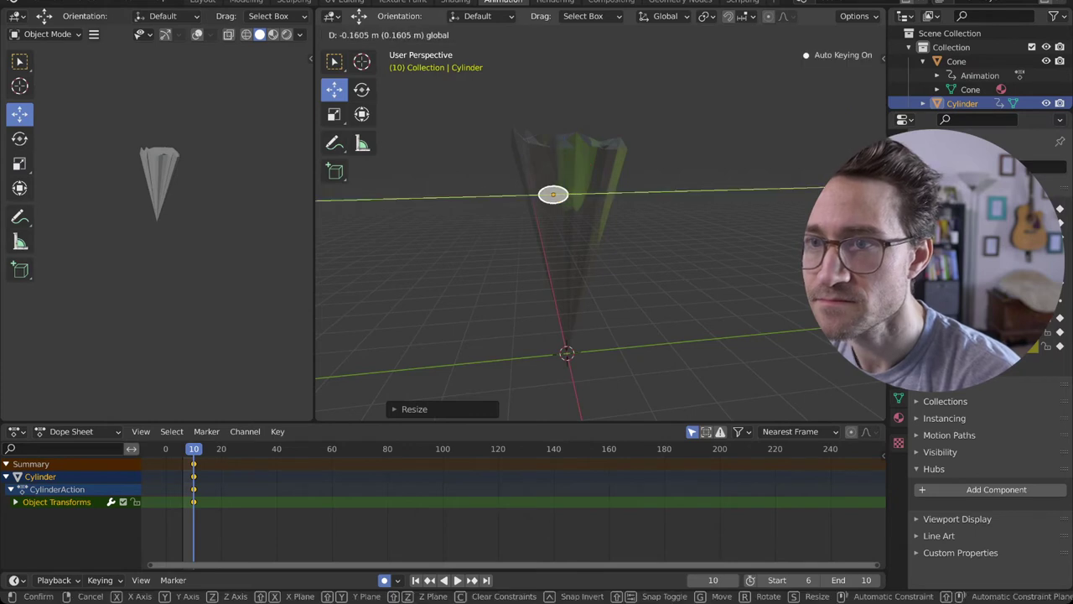
{"action": "left_click_drag", "start_coordinate": [612, 192], "coordinate": [611, 192]}
{"action": "scroll", "coordinate": [611, 192], "scroll_direction": "up", "scroll_amount": 6}
{"action": "middle_click_drag", "start_coordinate": [611, 192], "coordinate": [607, 281]}
{"action": "scroll", "coordinate": [643, 270], "scroll_direction": "down", "scroll_amount": 5}
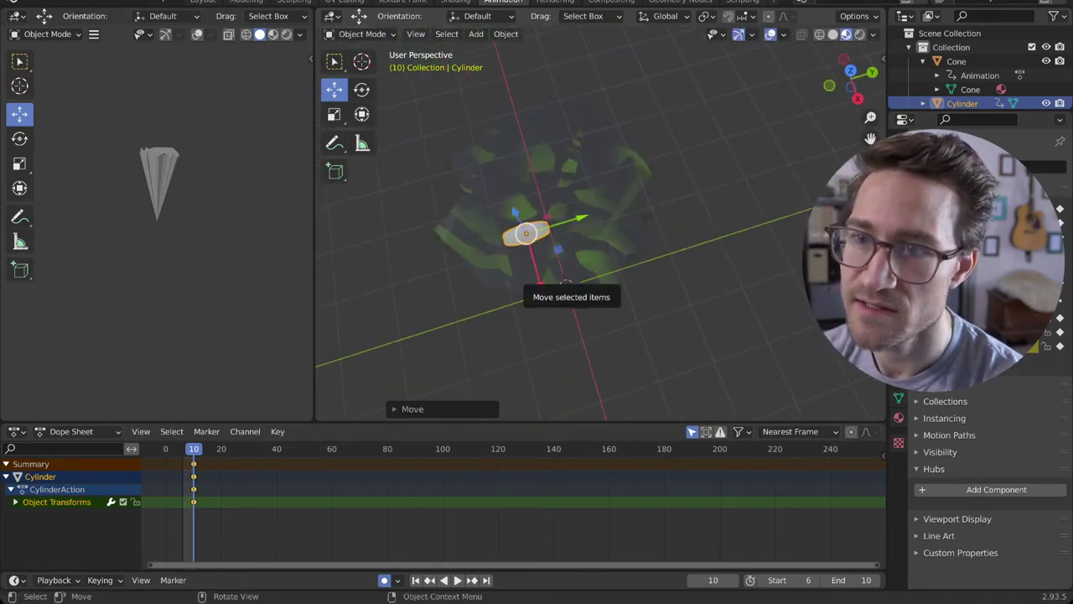
{"action": "left_click_drag", "start_coordinate": [539, 279], "coordinate": [535, 268]}
{"action": "left_click_drag", "start_coordinate": [575, 207], "coordinate": [563, 211]}
- Thin the oval disc along global X and move it slightly back toward the cone's centre along global Y
{"action": "left_click", "coordinate": [334, 115]}
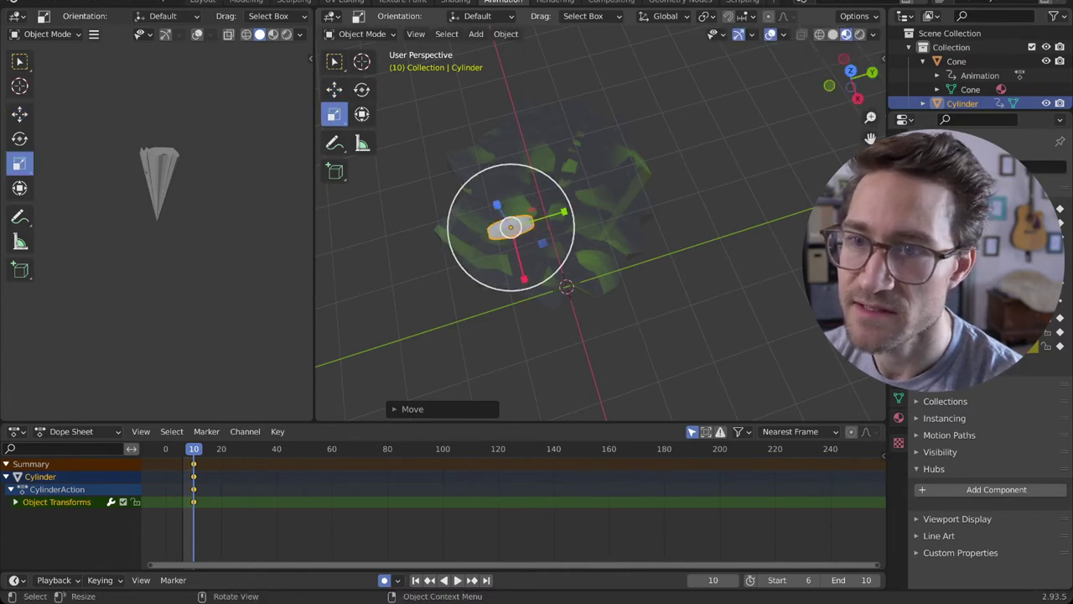
{"action": "left_click_drag", "start_coordinate": [523, 279], "coordinate": [520, 257]}
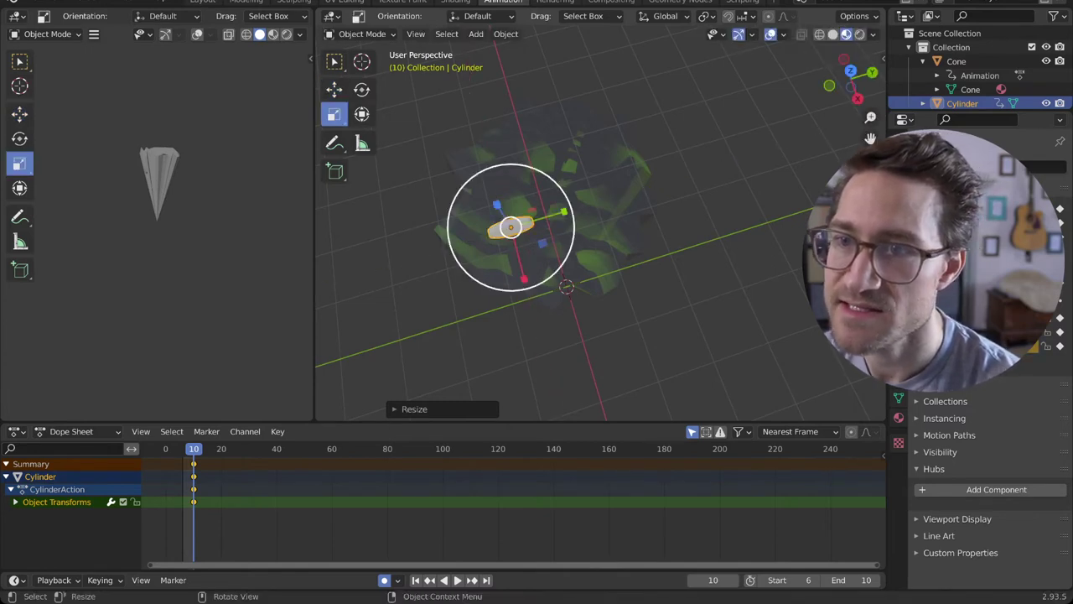
{"action": "middle_click_drag", "start_coordinate": [520, 256], "coordinate": [516, 188]}
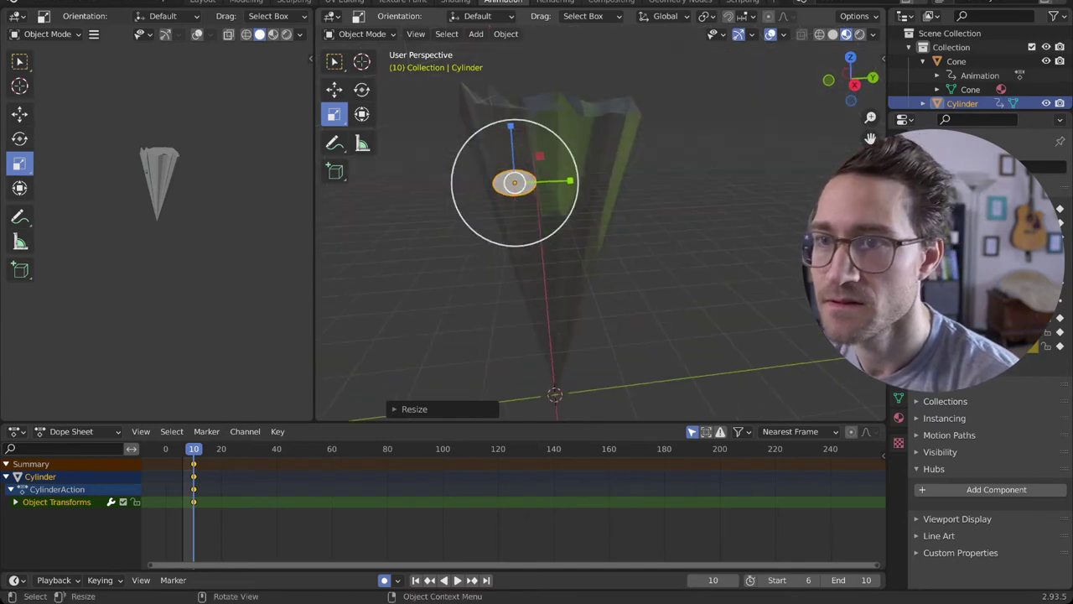
{"action": "left_click", "coordinate": [333, 89]}
{"action": "left_click_drag", "start_coordinate": [574, 180], "coordinate": [584, 180]}
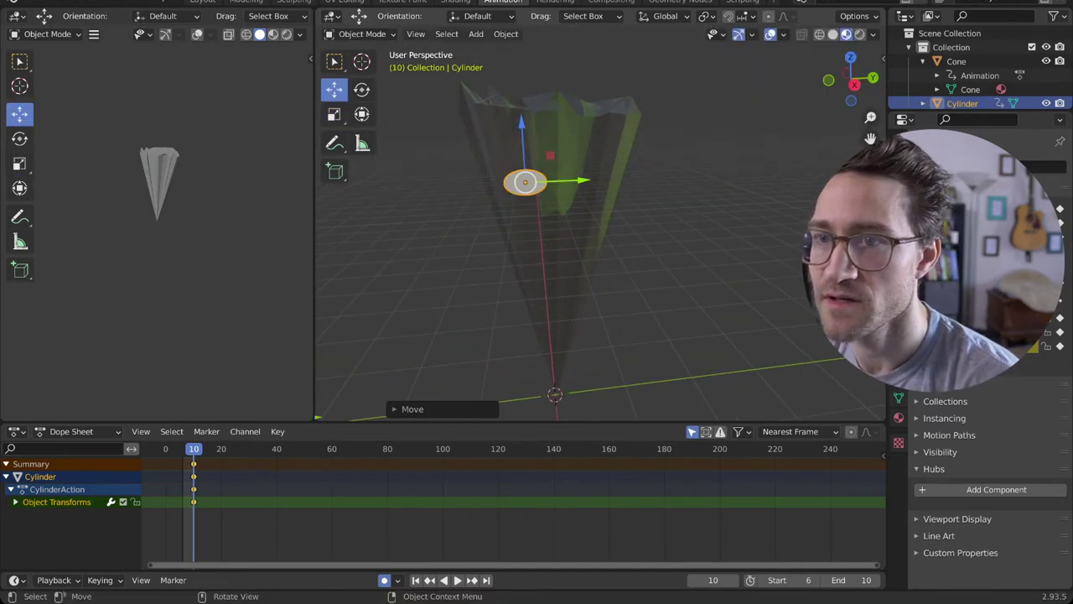
{"action": "middle_click_drag", "start_coordinate": [585, 180], "coordinate": [529, 196]}
{"action": "left_click_drag", "start_coordinate": [580, 182], "coordinate": [580, 181]}
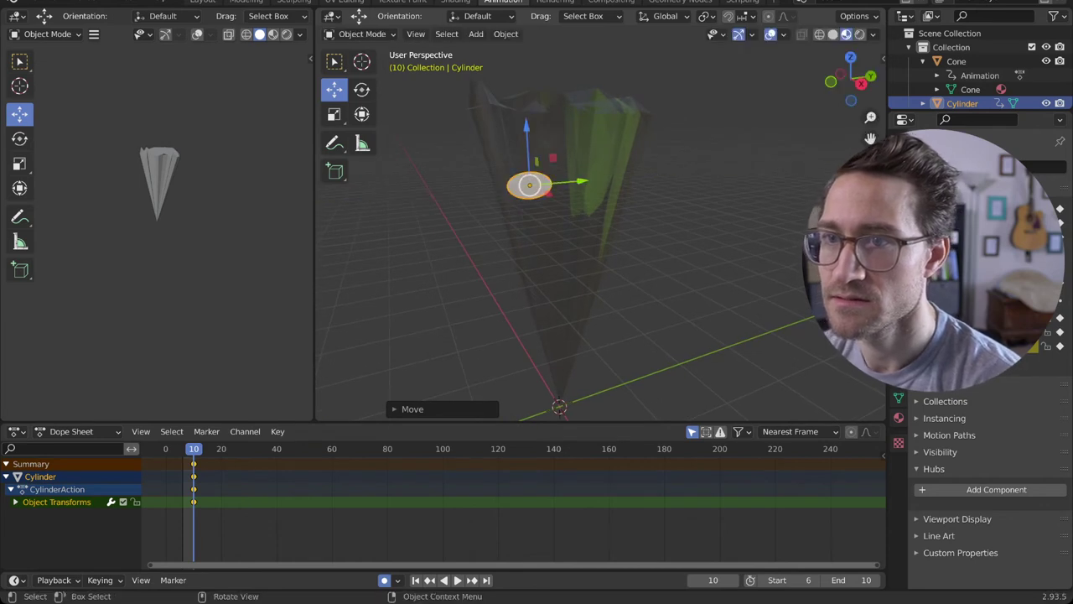
- Scale the oval disc uniformly to about 0.81 of its size
{"action": "middle_click_drag", "start_coordinate": [580, 181], "coordinate": [564, 172]}
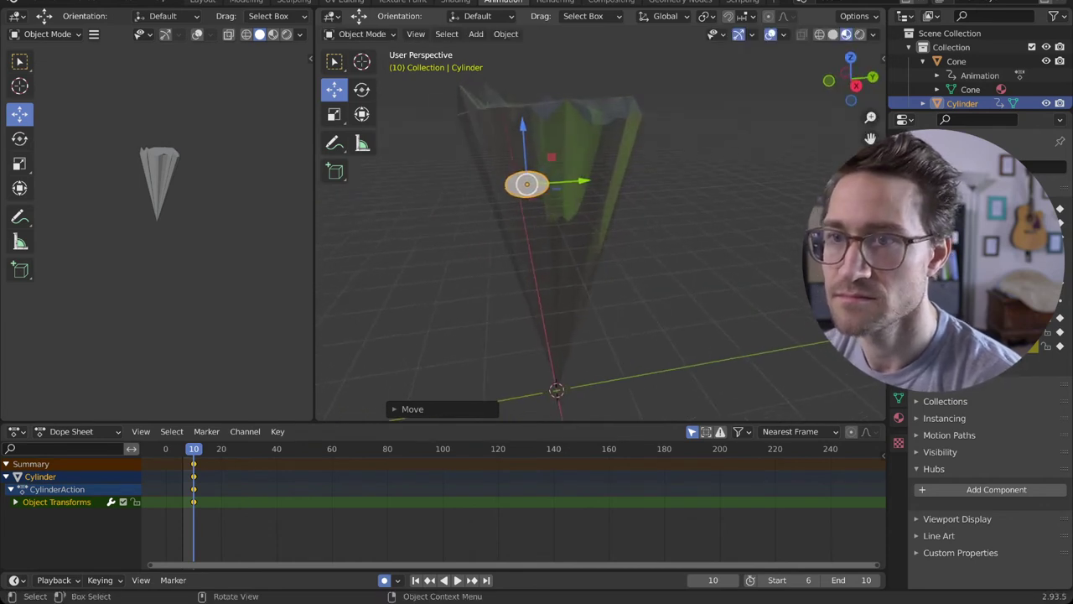
{"action": "key", "text": "space"}
{"action": "key", "text": "space"}
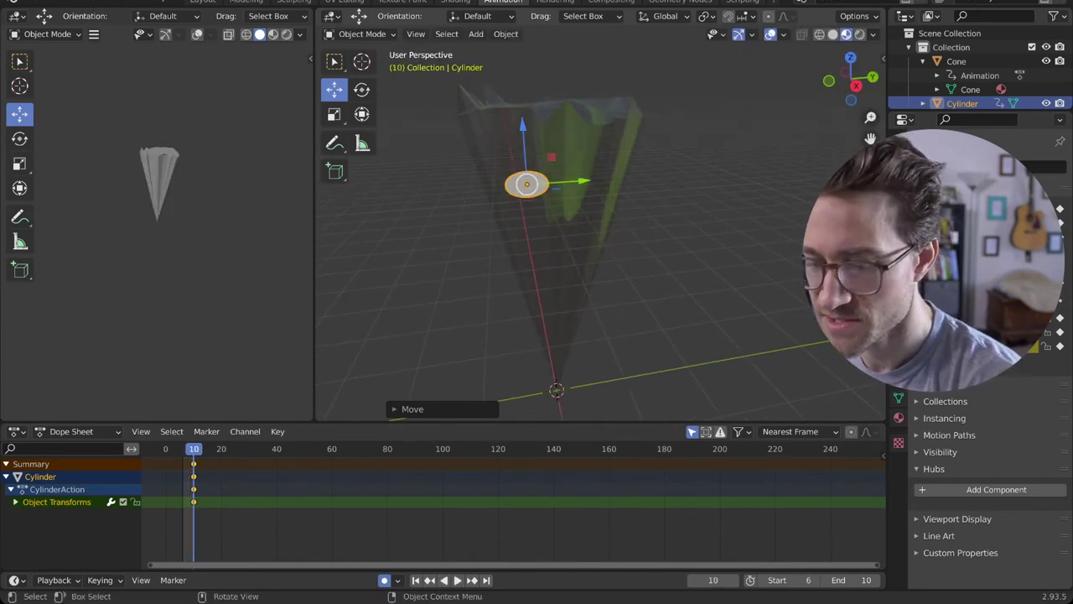
{"action": "key", "text": "s"}
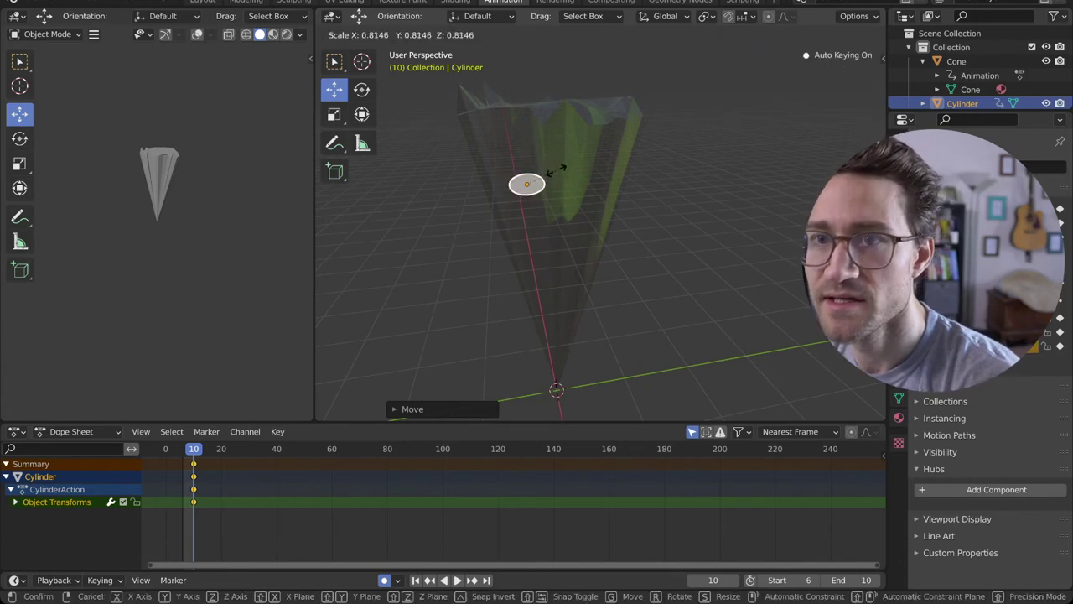
{"action": "key", "text": "Return"}
- Switch the oval disc from Object Mode to Sculpt Mode and choose the Grab brush
{"action": "left_click", "coordinate": [361, 35]}
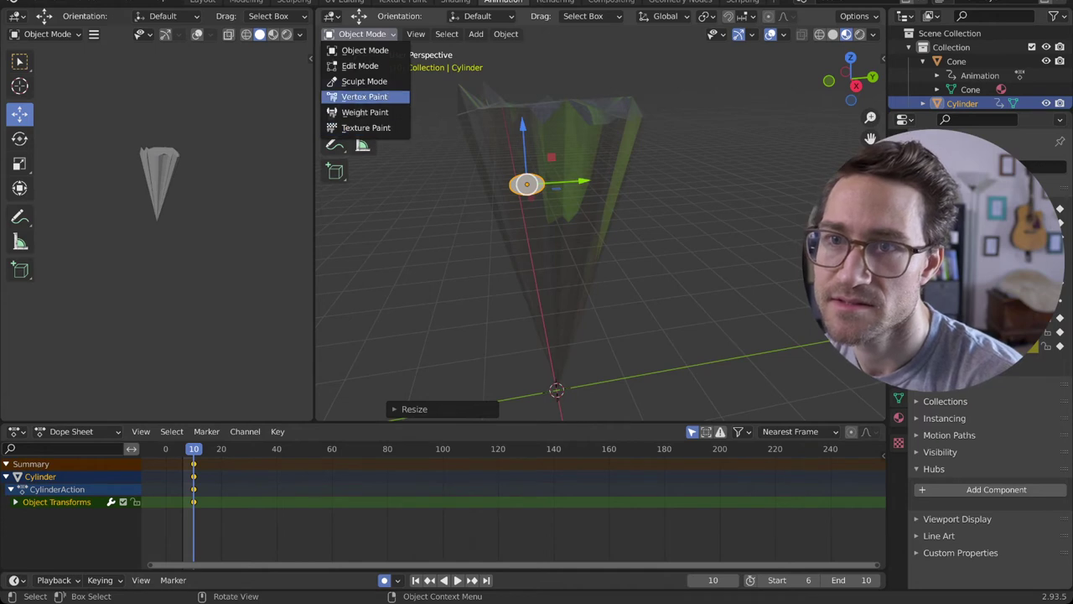
{"action": "left_click", "coordinate": [364, 81]}
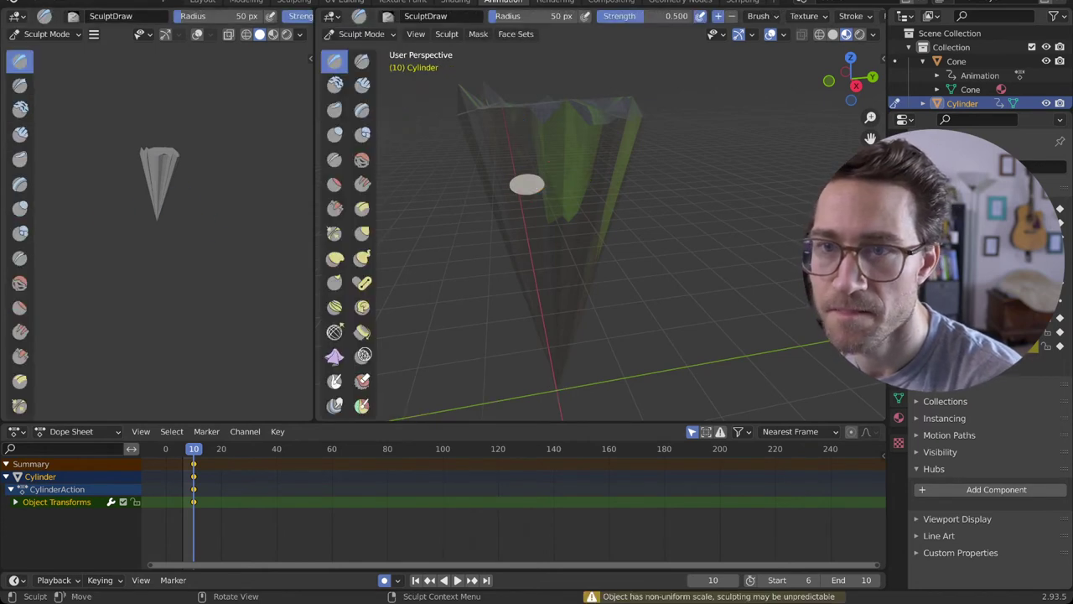
{"action": "key", "text": "g"}
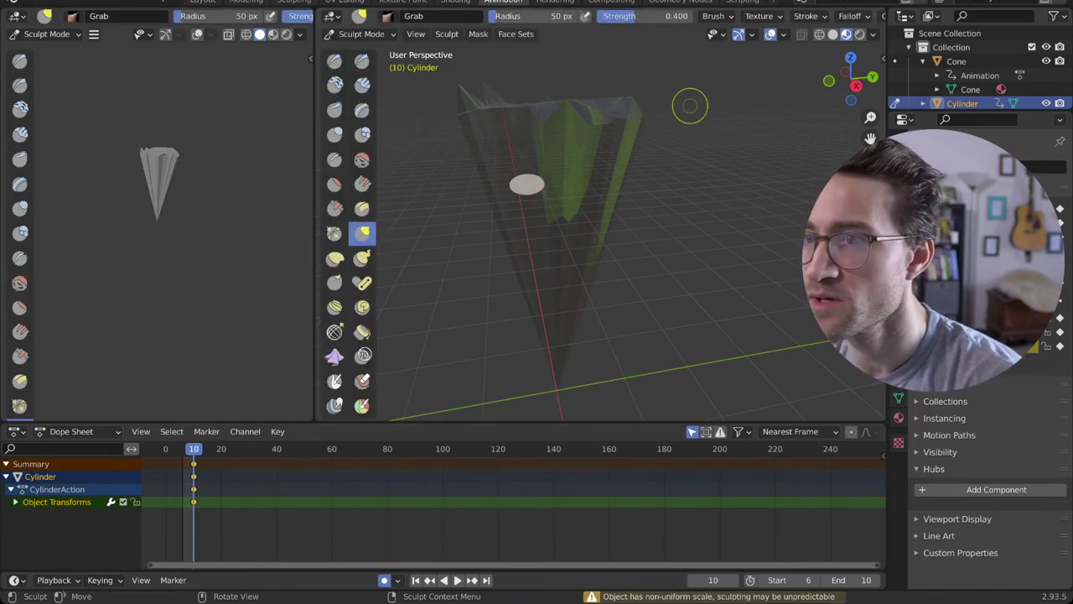
- Display the main viewport in wireframe and hide the Cone so only the oval disc is shown
{"action": "left_click", "coordinate": [820, 34]}
{"action": "scroll", "coordinate": [550, 179], "scroll_direction": "up", "scroll_amount": 5}
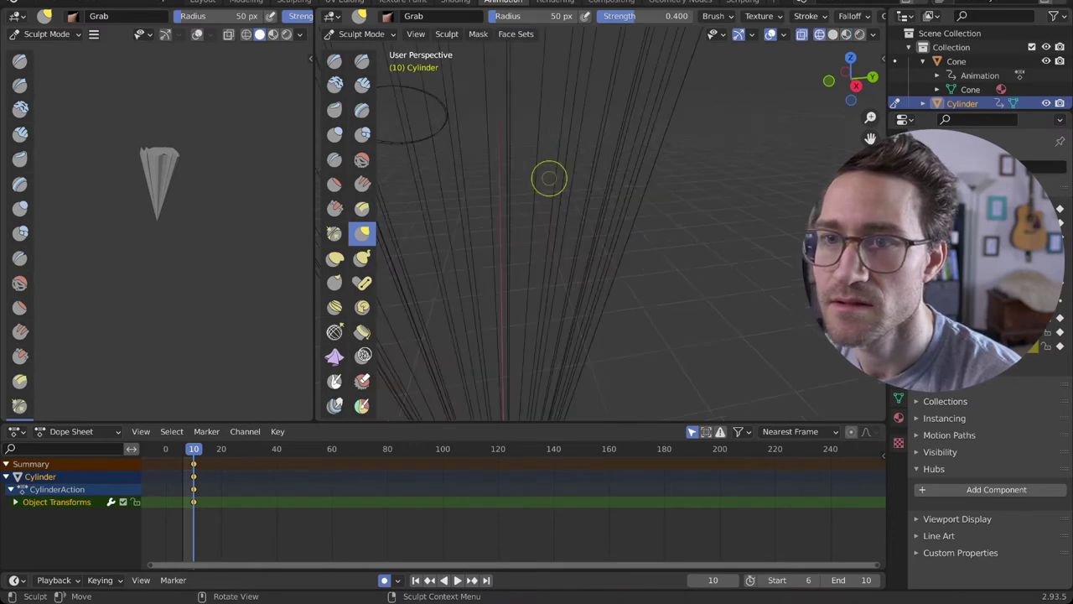
{"action": "middle_click_drag", "start_coordinate": [455, 158], "coordinate": [651, 180]}
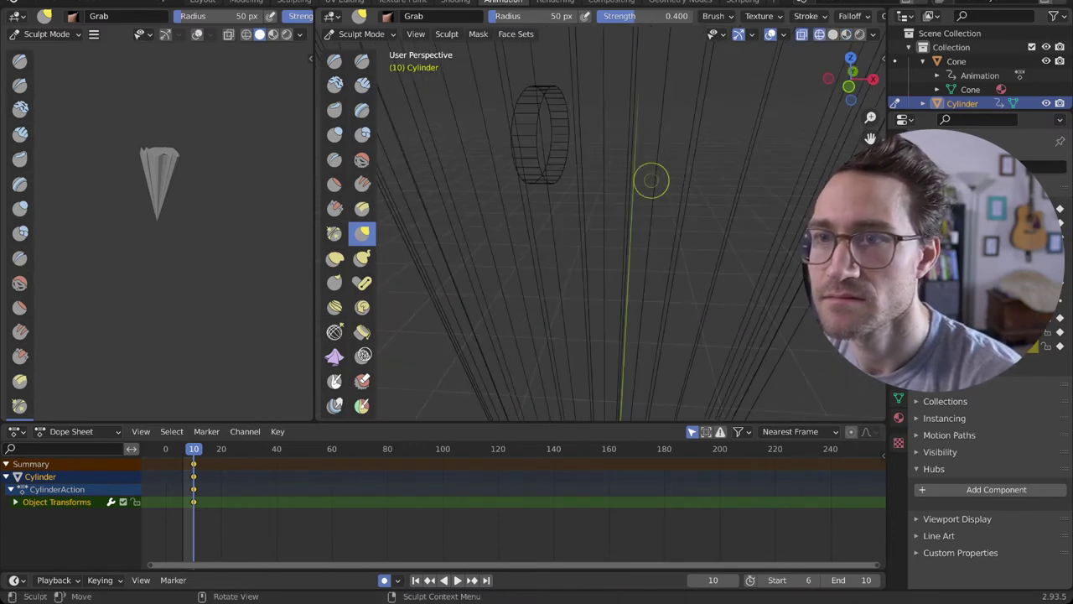
{"action": "middle_click_drag", "start_coordinate": [531, 142], "coordinate": [634, 156]}
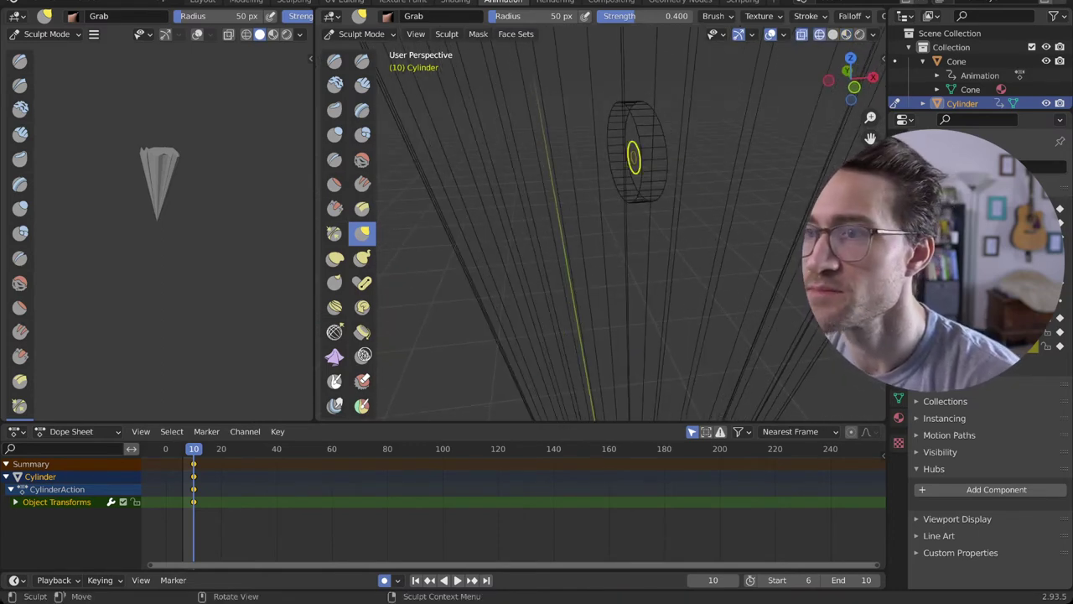
{"action": "middle_click_drag", "start_coordinate": [755, 168], "coordinate": [720, 81]}
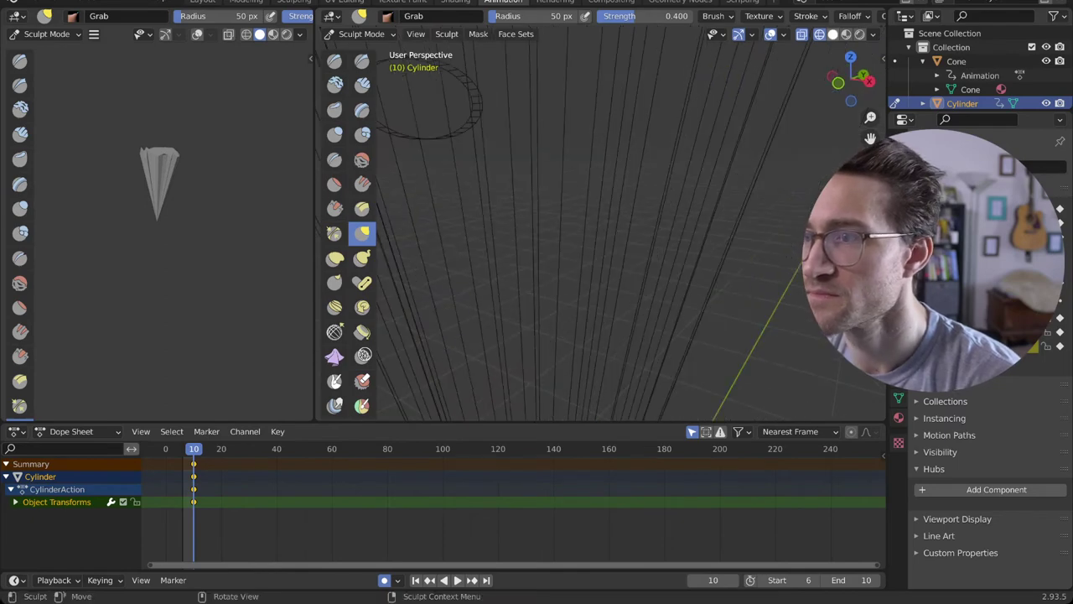
{"action": "left_click", "coordinate": [1046, 62]}
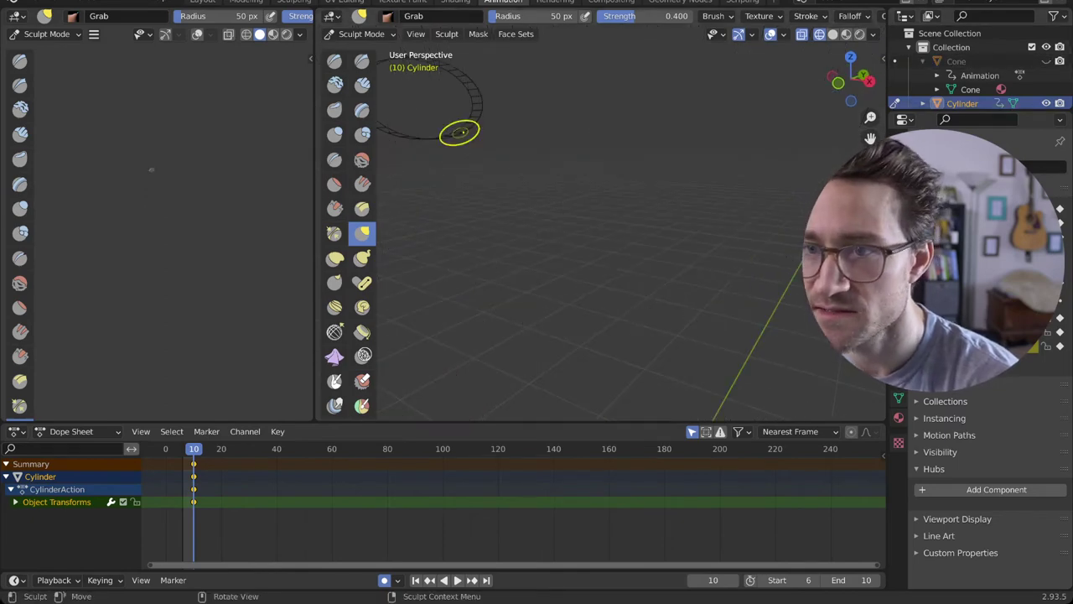
- Try to pull one narrow end of the oval disc into a point with Grab strokes from both sides
{"action": "middle_click_drag", "start_coordinate": [455, 132], "coordinate": [472, 215]}
{"action": "middle_click_drag", "start_coordinate": [517, 153], "coordinate": [731, 272], "text": "shift"}
{"action": "middle_click_drag", "start_coordinate": [637, 164], "coordinate": [650, 237]}
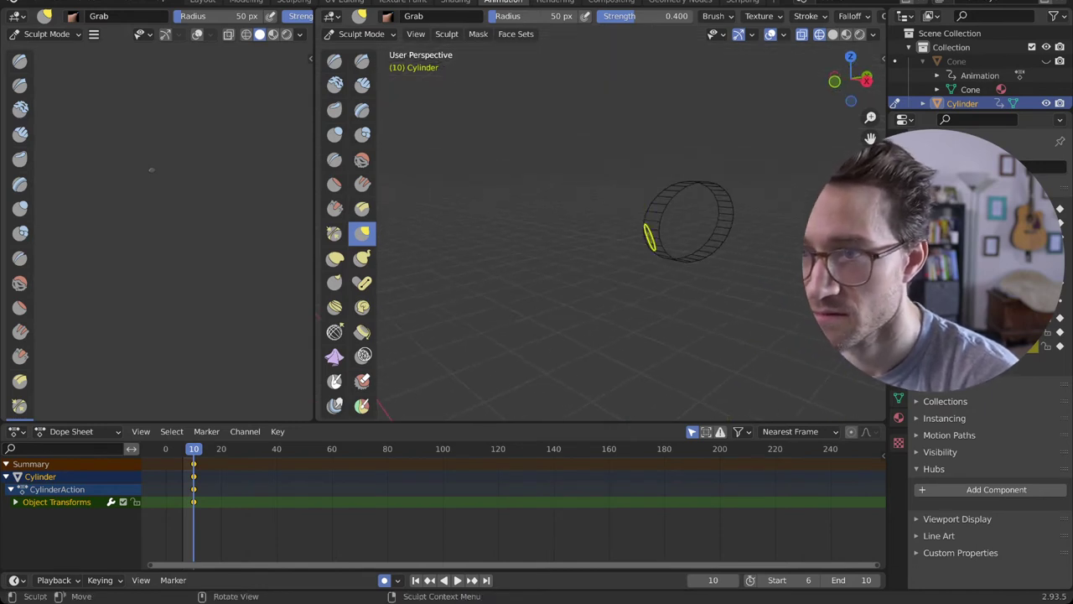
{"action": "left_click_drag", "start_coordinate": [653, 231], "coordinate": [669, 223]}
{"action": "middle_click_drag", "start_coordinate": [743, 275], "coordinate": [698, 273]}
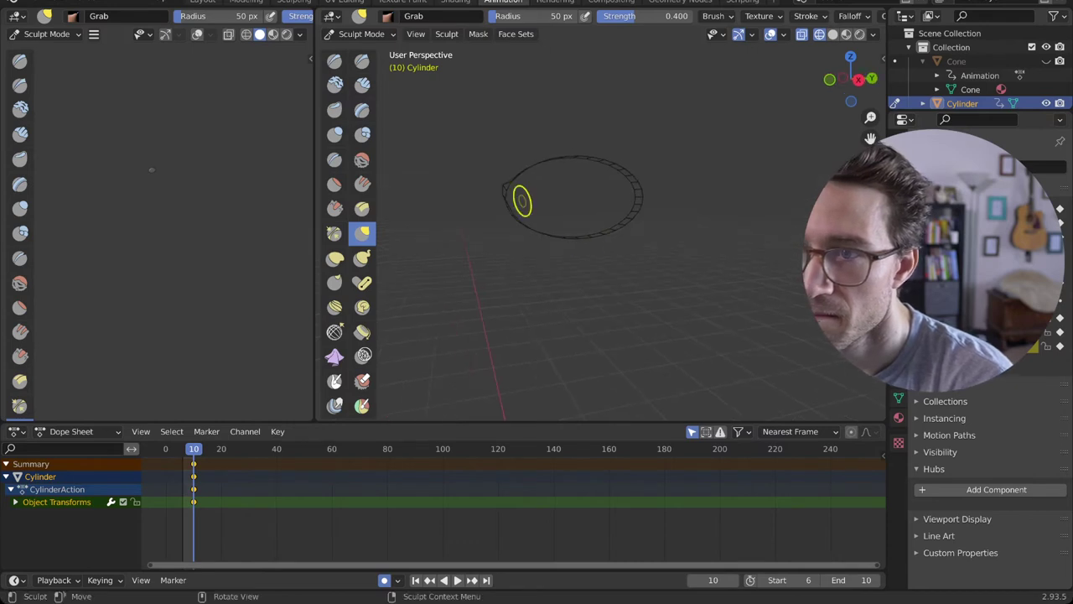
{"action": "mouse_move", "coordinate": [508, 172]}
{"action": "middle_mouse_down"}
{"action": "mouse_move", "coordinate": [723, 297]}
{"action": "mouse_move", "coordinate": [701, 285]}
{"action": "mouse_move", "coordinate": [690, 249]}
{"action": "mouse_move", "coordinate": [470, 218]}
{"action": "middle_mouse_up"}
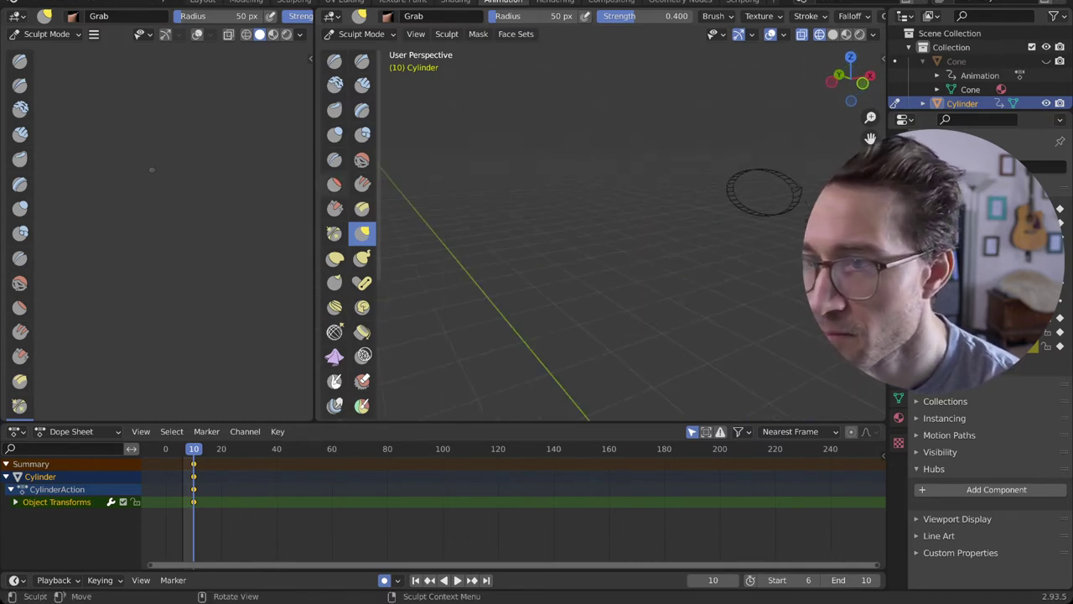
{"action": "left_click_drag", "start_coordinate": [783, 187], "coordinate": [800, 190]}
{"action": "middle_click_drag", "start_coordinate": [606, 260], "coordinate": [399, 265]}
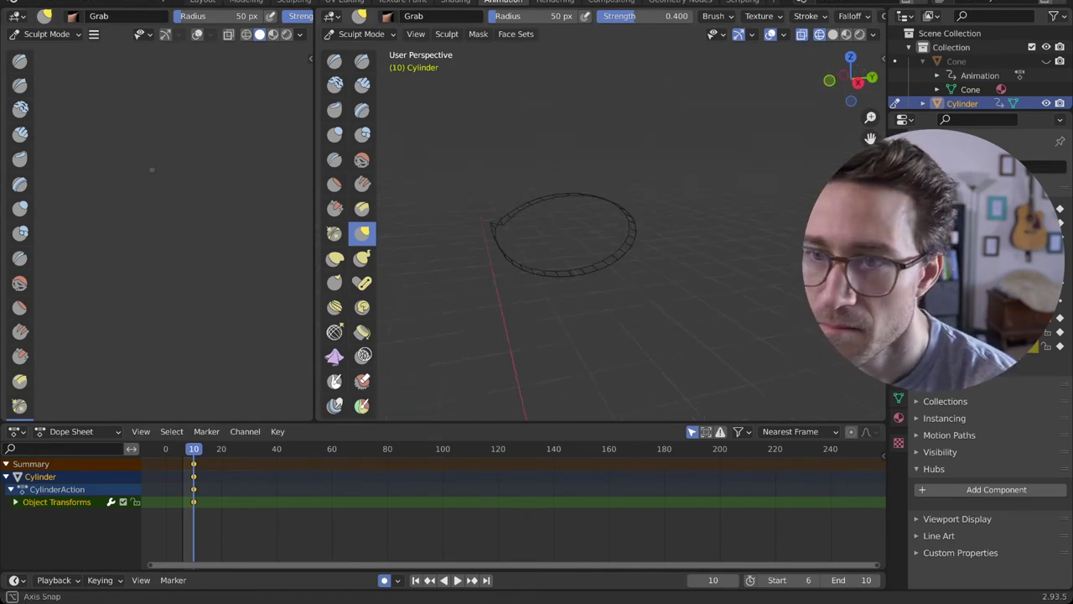
{"action": "middle_click_drag", "start_coordinate": [537, 239], "coordinate": [498, 185]}
{"action": "left_click_drag", "start_coordinate": [489, 192], "coordinate": [491, 189]}
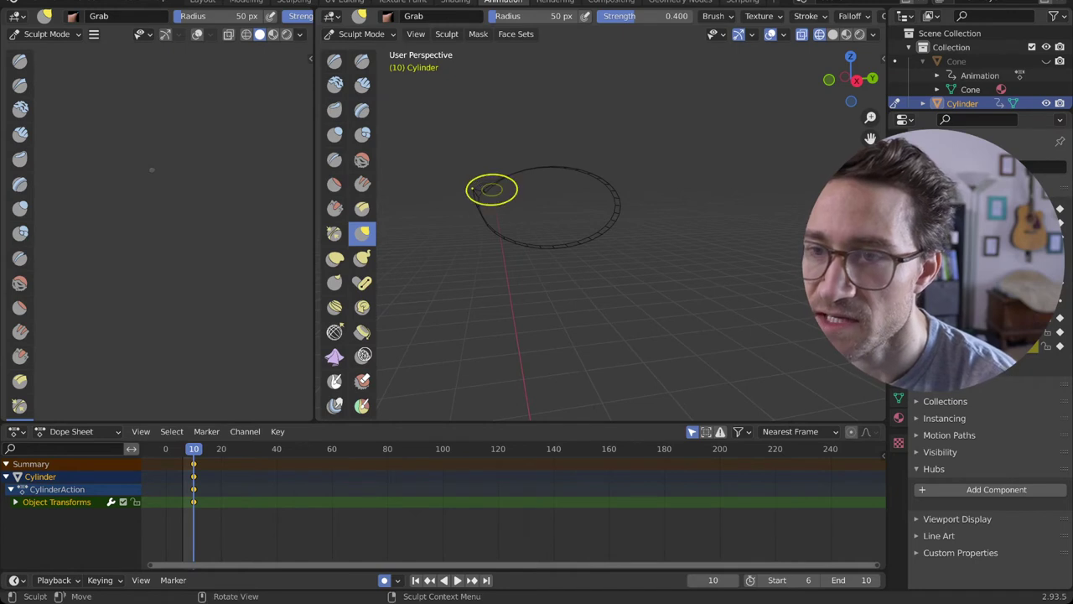
- Try further Grab strokes on the upper rim beside the disc's pointed end, and undo the last two
{"action": "scroll", "coordinate": [498, 182], "scroll_direction": "up", "scroll_amount": 6}
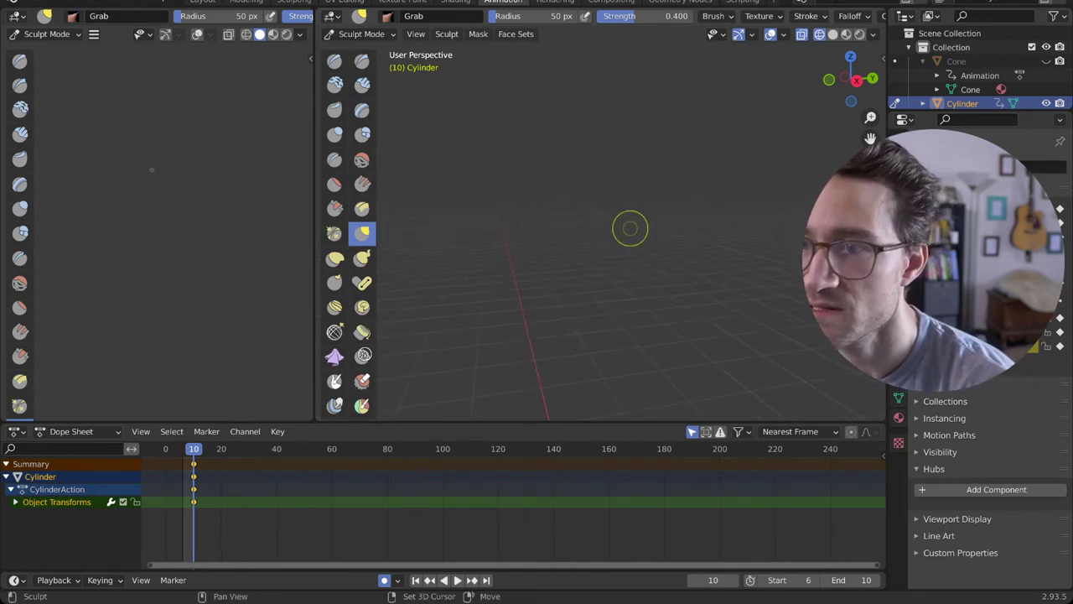
{"action": "scroll", "coordinate": [630, 228], "scroll_direction": "down", "scroll_amount": 5}
{"action": "mouse_move", "coordinate": [592, 207]}
{"action": "middle_mouse_down"}
{"action": "mouse_move", "coordinate": [537, 192]}
{"action": "mouse_move", "coordinate": [690, 216]}
{"action": "middle_mouse_up"}
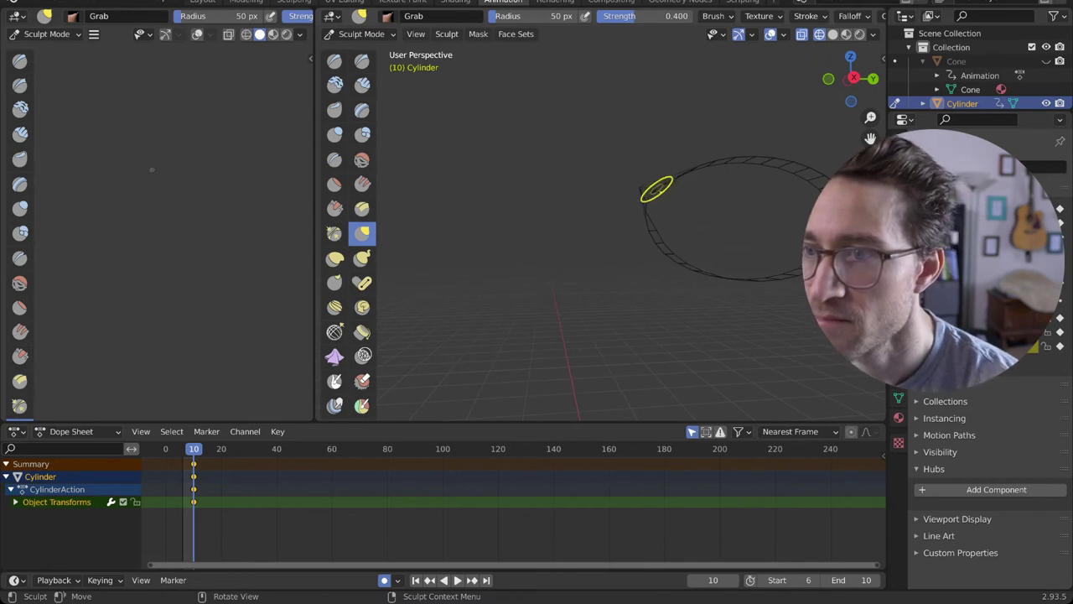
{"action": "left_click_drag", "start_coordinate": [668, 182], "coordinate": [661, 190]}
{"action": "middle_click_drag", "start_coordinate": [668, 182], "coordinate": [711, 238]}
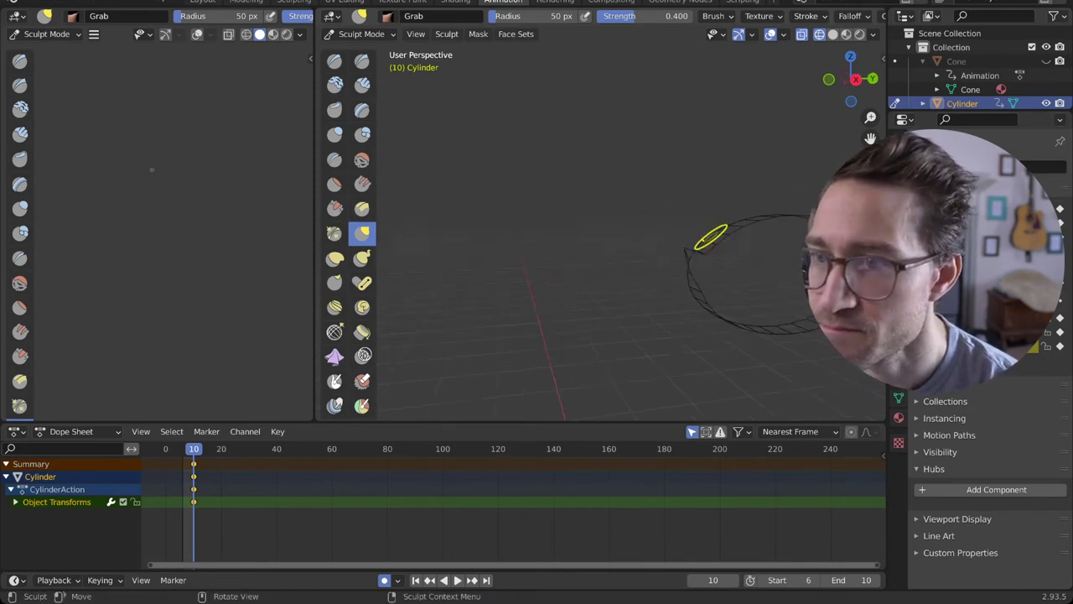
{"action": "mouse_move", "coordinate": [699, 249]}
{"action": "left_mouse_down"}
{"action": "mouse_move", "coordinate": [716, 242]}
{"action": "mouse_move", "coordinate": [719, 218]}
{"action": "mouse_move", "coordinate": [724, 231]}
{"action": "mouse_move", "coordinate": [711, 197]}
{"action": "mouse_move", "coordinate": [712, 253]}
{"action": "mouse_move", "coordinate": [695, 285]}
{"action": "mouse_move", "coordinate": [742, 281]}
{"action": "left_mouse_up"}
{"action": "key", "text": "ctrl+z"}
{"action": "key", "text": "ctrl+z"}
- Try to even out the disc's pointed end with Grab strokes on its rim, working from the opposite side
{"action": "middle_click_drag", "start_coordinate": [633, 279], "coordinate": [696, 278]}
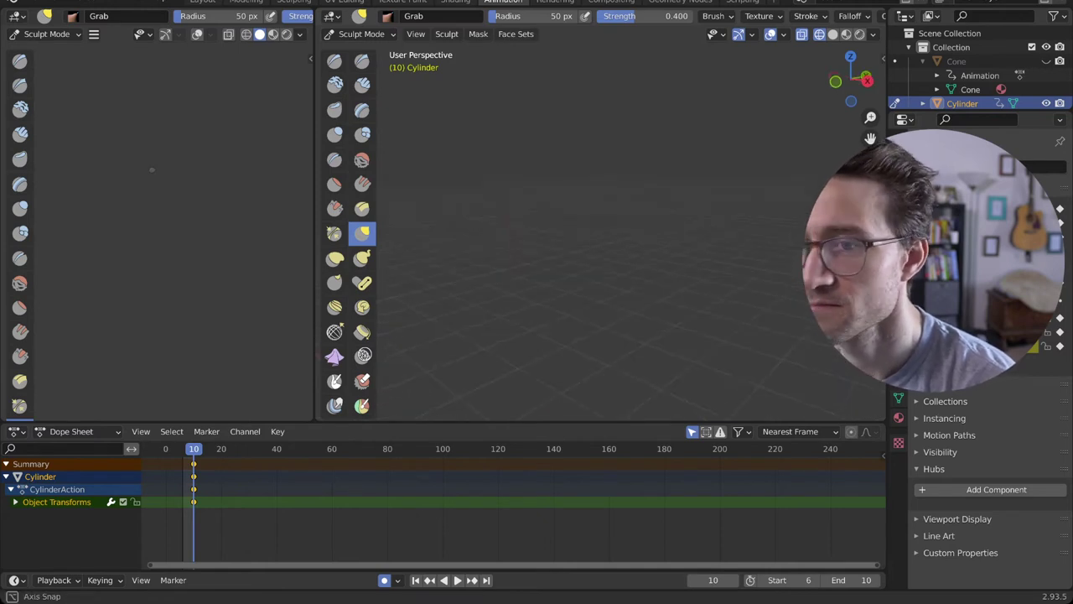
{"action": "middle_click_drag", "start_coordinate": [489, 282], "coordinate": [587, 318]}
{"action": "mouse_move", "coordinate": [489, 343]}
{"action": "left_mouse_down"}
{"action": "mouse_move", "coordinate": [616, 339]}
{"action": "mouse_move", "coordinate": [594, 349]}
{"action": "mouse_move", "coordinate": [586, 336]}
{"action": "left_mouse_up"}
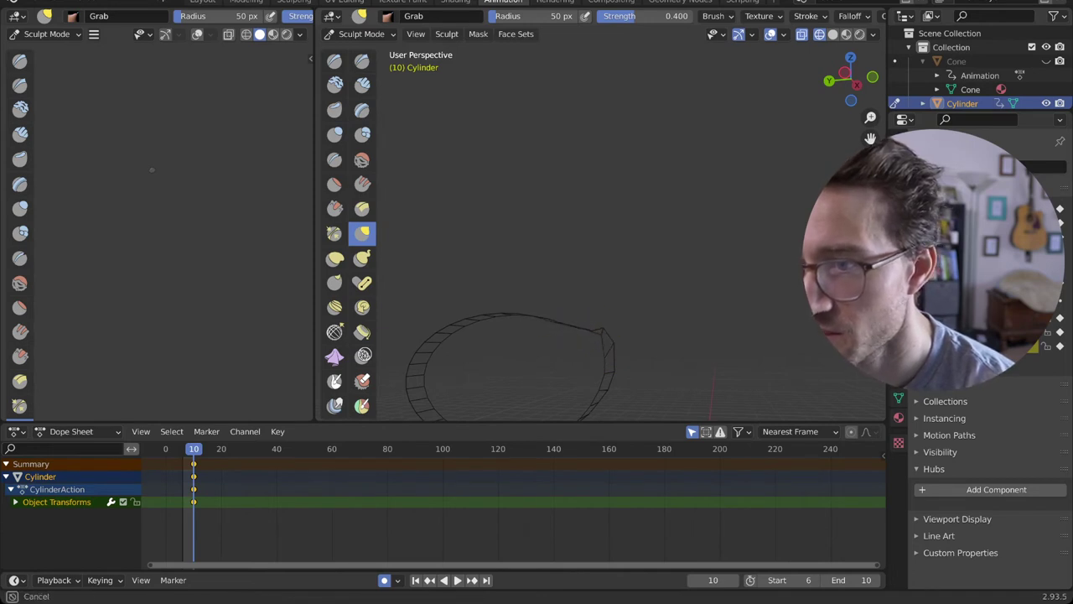
{"action": "mouse_move", "coordinate": [605, 356]}
{"action": "left_mouse_down"}
{"action": "mouse_move", "coordinate": [627, 348]}
{"action": "mouse_move", "coordinate": [613, 380]}
{"action": "left_mouse_up"}
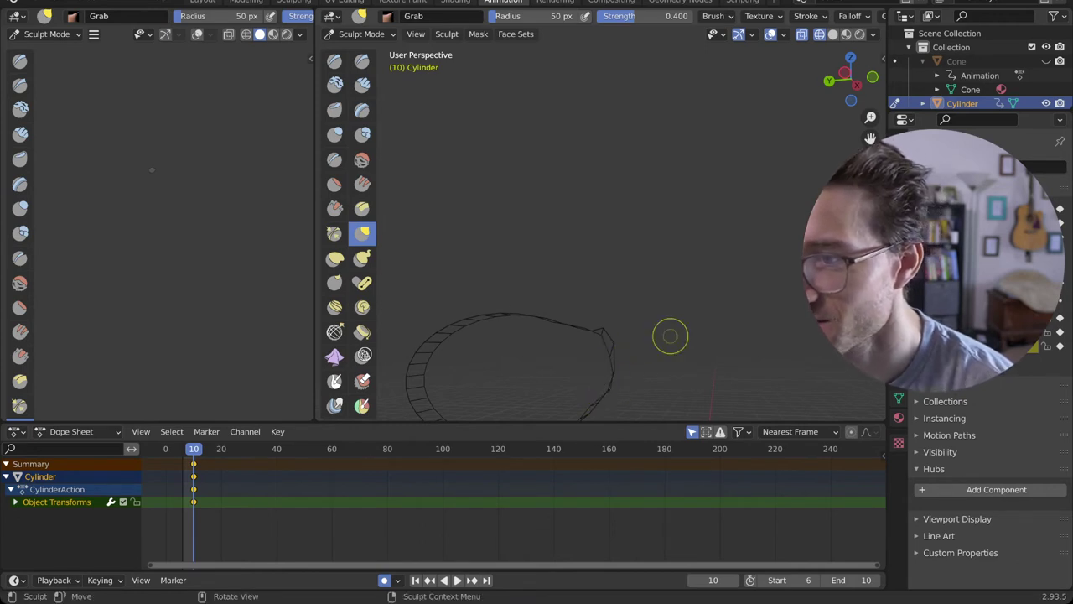
{"action": "mouse_move", "coordinate": [671, 336]}
{"action": "middle_mouse_down"}
{"action": "mouse_move", "coordinate": [776, 328]}
{"action": "mouse_move", "coordinate": [475, 366]}
{"action": "middle_mouse_up"}
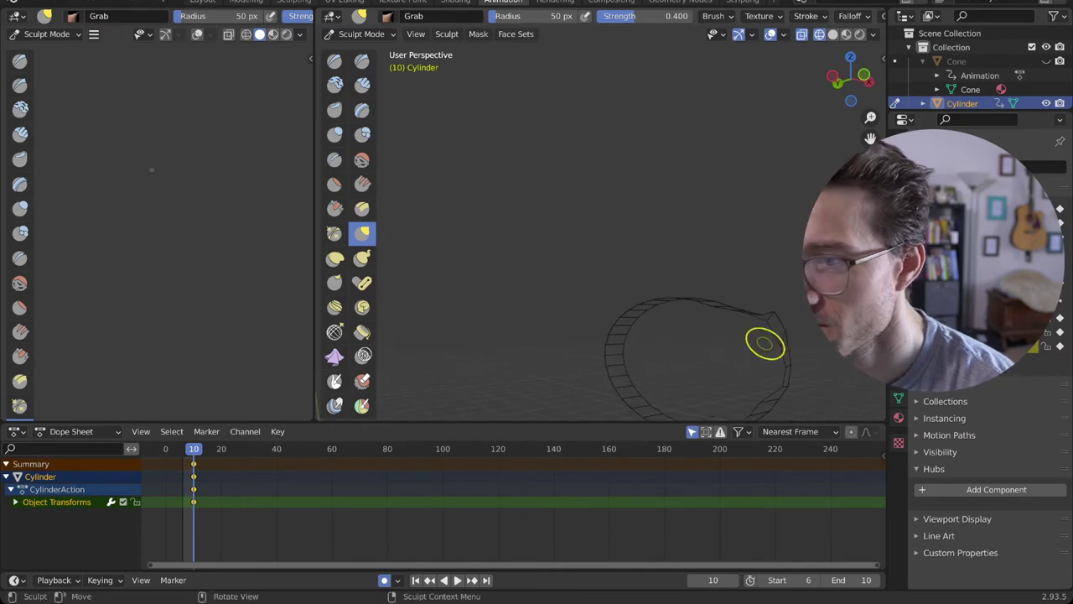
{"action": "mouse_move", "coordinate": [783, 338]}
{"action": "left_mouse_down"}
{"action": "mouse_move", "coordinate": [806, 335]}
{"action": "mouse_move", "coordinate": [776, 335]}
{"action": "left_mouse_up"}
{"action": "mouse_move", "coordinate": [712, 332]}
{"action": "middle_mouse_down"}
{"action": "mouse_move", "coordinate": [785, 331]}
{"action": "mouse_move", "coordinate": [678, 342]}
{"action": "middle_mouse_up"}
{"action": "scroll", "coordinate": [755, 331], "scroll_direction": "down", "scroll_amount": 2}
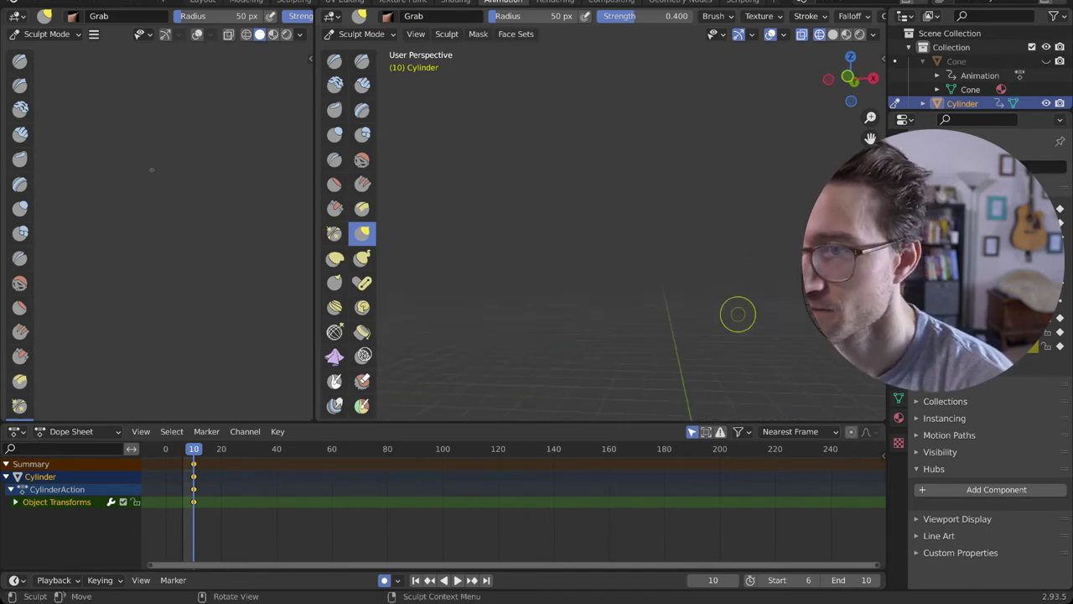
{"action": "middle_click_drag", "start_coordinate": [738, 310], "coordinate": [541, 359], "text": "shift"}
{"action": "mouse_move", "coordinate": [761, 325]}
{"action": "middle_mouse_down"}
{"action": "mouse_move", "coordinate": [671, 326]}
{"action": "mouse_move", "coordinate": [565, 280]}
{"action": "middle_mouse_up"}
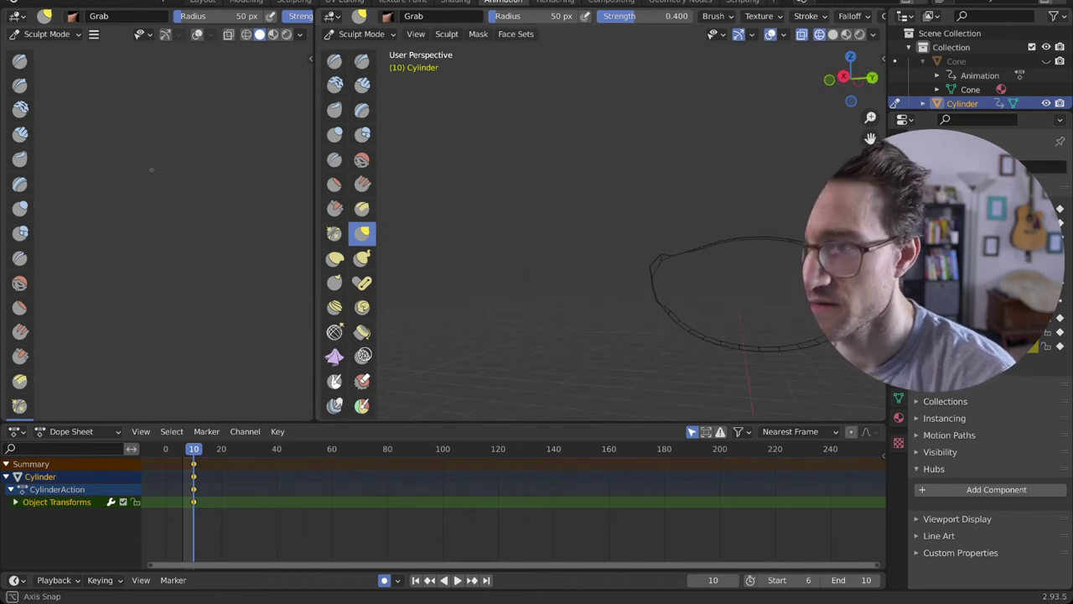
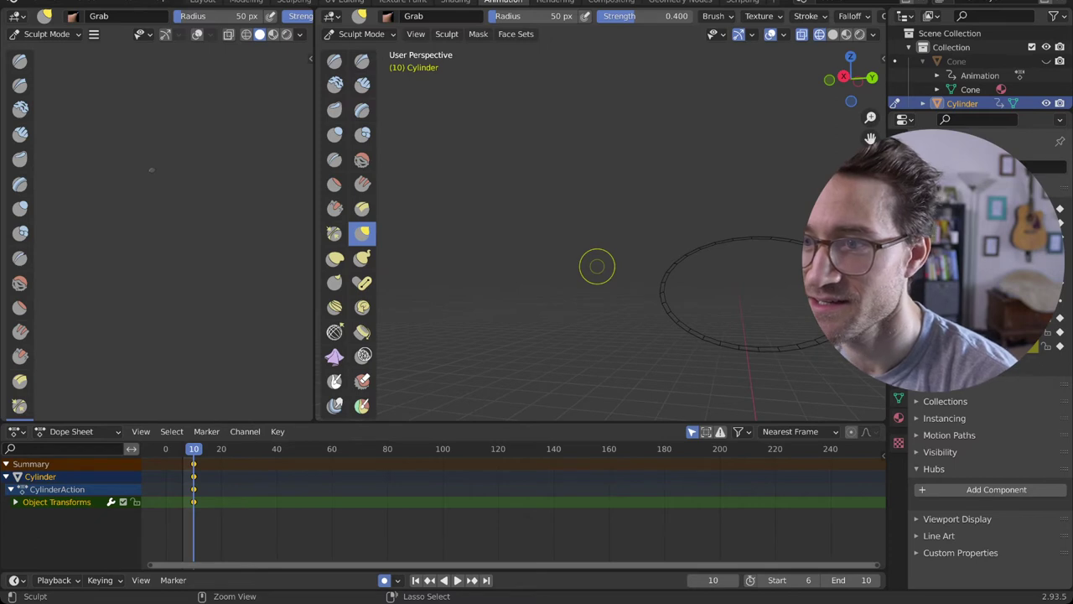
- Switch the main viewport to solid shading and try grabbing the rim at the oval disc's narrow end
{"action": "middle_click_drag", "start_coordinate": [695, 290], "coordinate": [730, 293]}
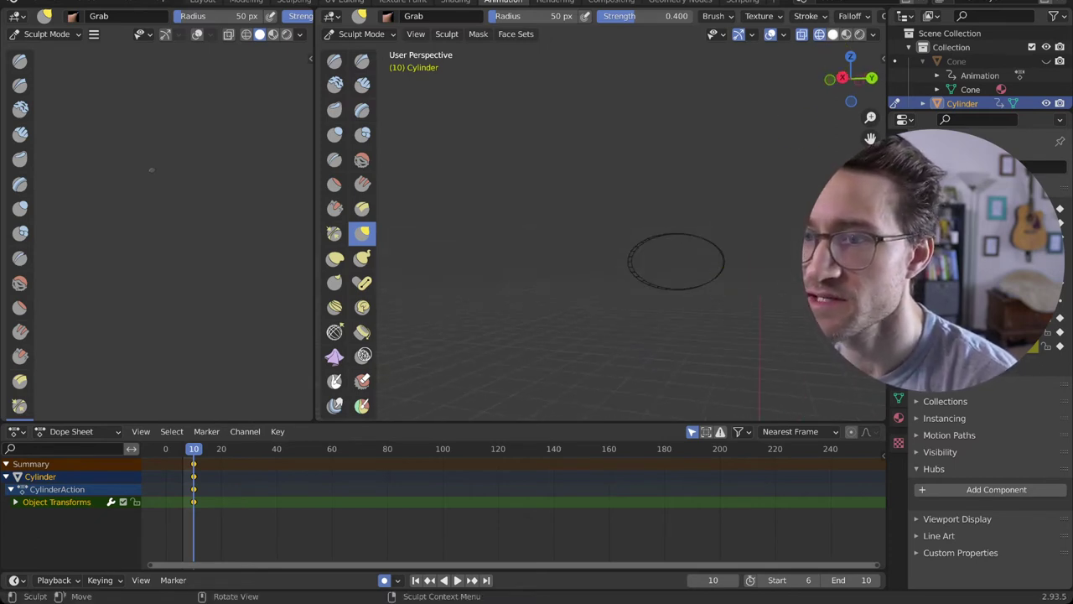
{"action": "left_click", "coordinate": [833, 34]}
{"action": "scroll", "coordinate": [666, 247], "scroll_direction": "up", "scroll_amount": 4}
{"action": "middle_click_drag", "start_coordinate": [644, 245], "coordinate": [681, 293]}
{"action": "left_click_drag", "start_coordinate": [687, 288], "coordinate": [686, 288]}
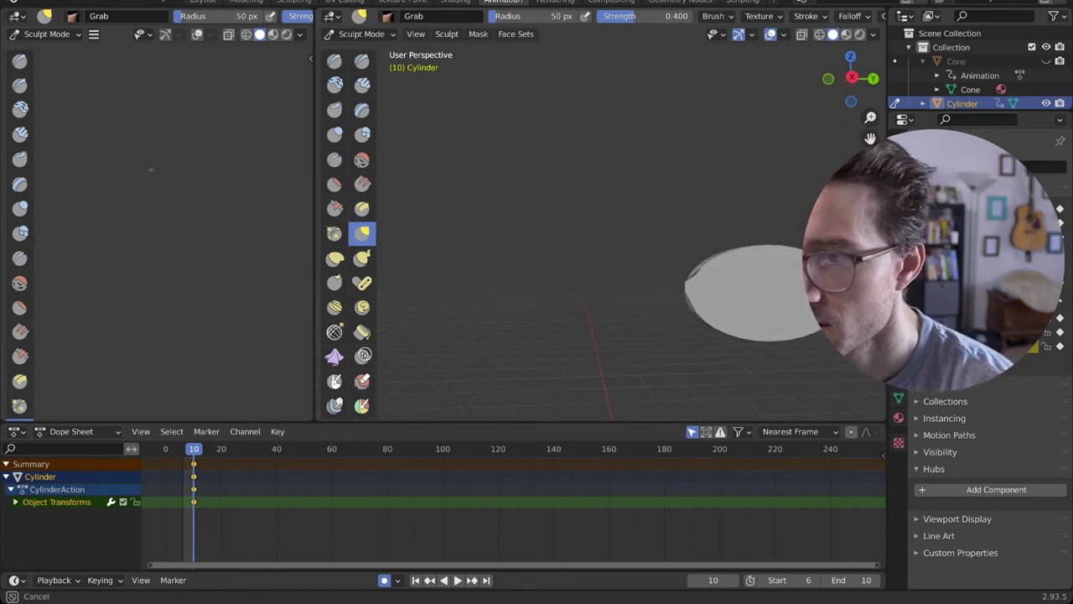
{"action": "mouse_move", "coordinate": [679, 288]}
{"action": "middle_mouse_down"}
{"action": "mouse_move", "coordinate": [704, 287]}
{"action": "mouse_move", "coordinate": [638, 279]}
{"action": "middle_mouse_up"}
{"action": "scroll", "coordinate": [585, 274], "scroll_direction": "up", "scroll_amount": 2}
{"action": "scroll", "coordinate": [584, 274], "scroll_direction": "up", "scroll_amount": 1}
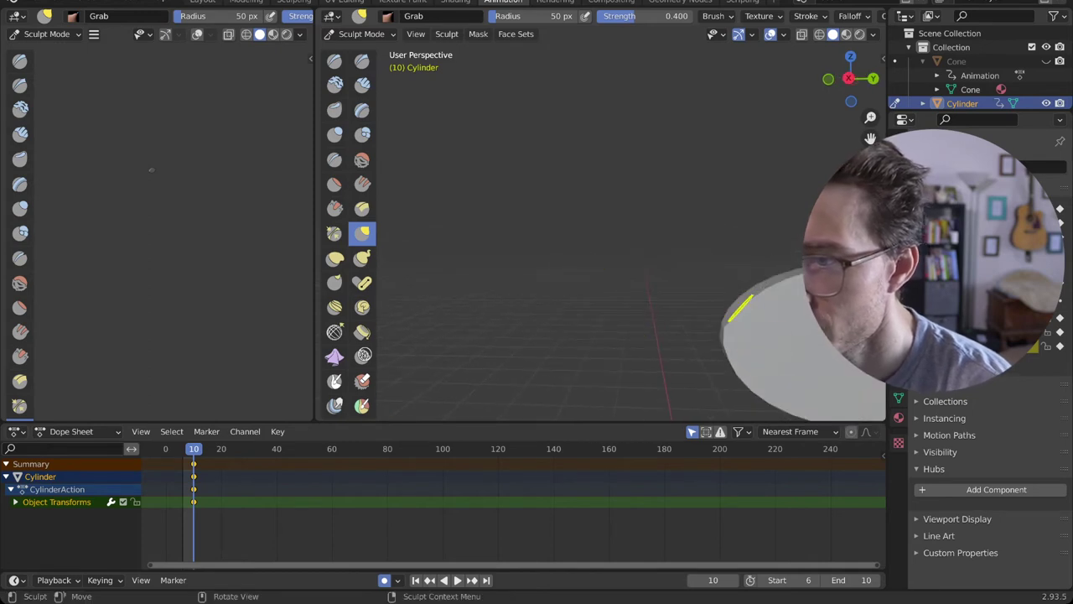
- Reshape the cylinder's left end into a fuller, rounded outline with the Grab brush
{"action": "left_click_drag", "start_coordinate": [745, 312], "coordinate": [748, 316]}
{"action": "middle_click_drag", "start_coordinate": [745, 312], "coordinate": [710, 282]}
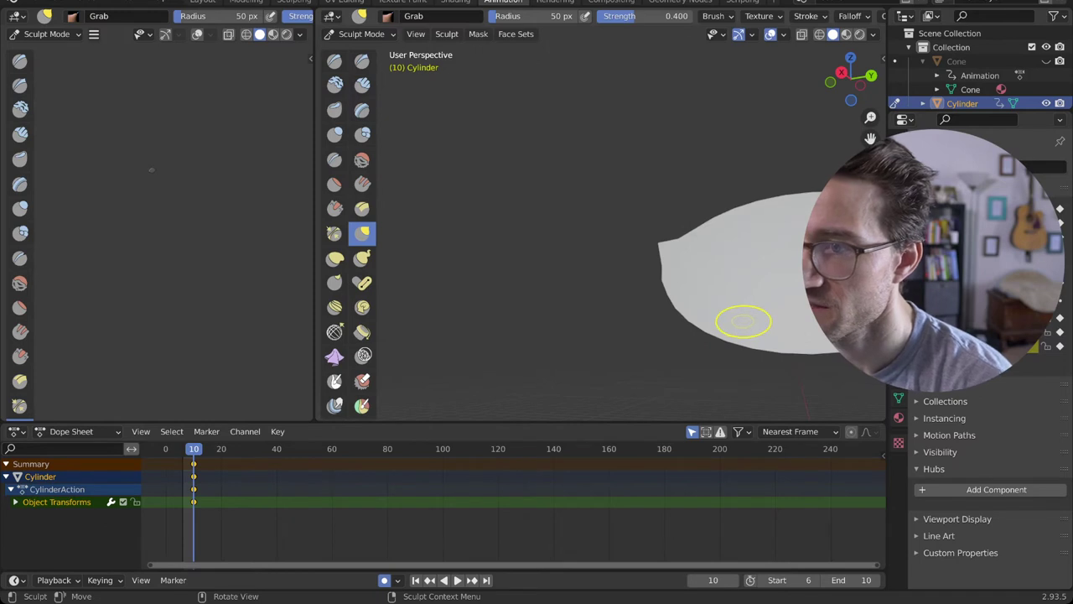
{"action": "middle_click_drag", "start_coordinate": [759, 320], "coordinate": [662, 327]}
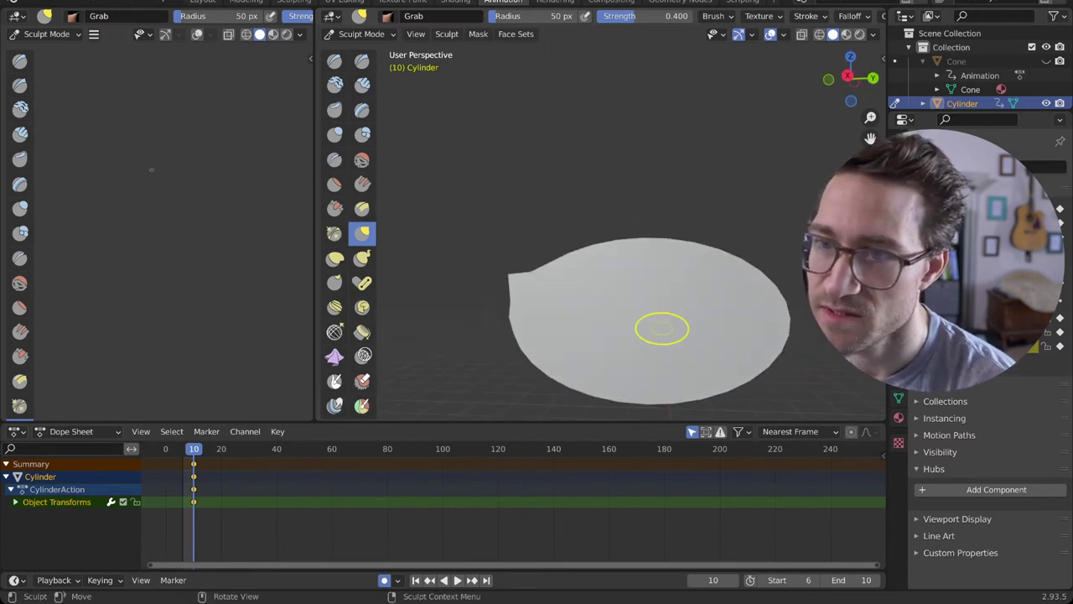
{"action": "left_click_drag", "start_coordinate": [535, 271], "coordinate": [532, 253]}
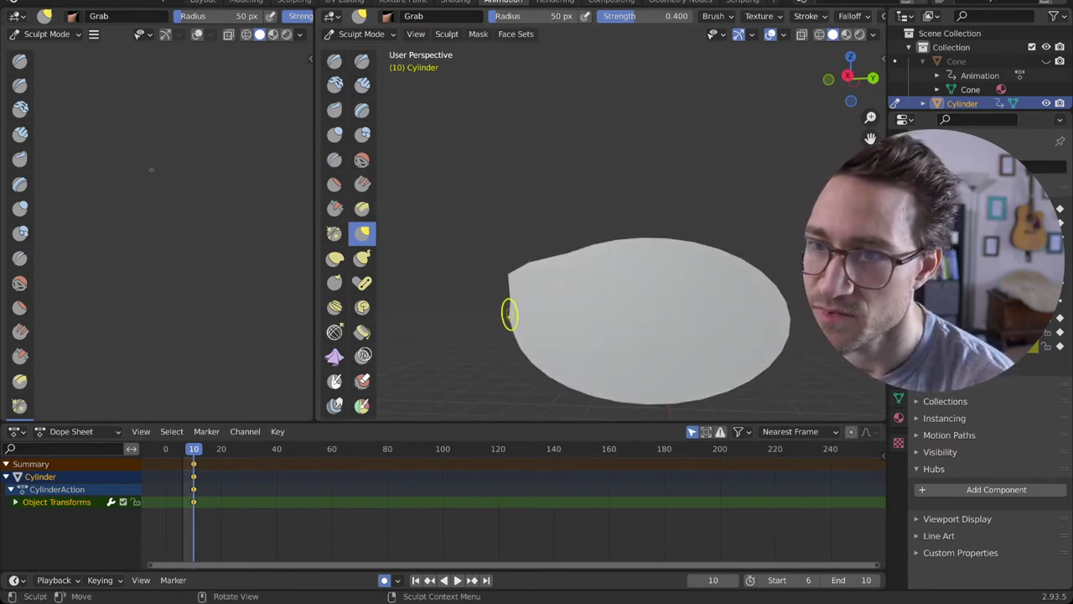
{"action": "mouse_move", "coordinate": [507, 310]}
{"action": "left_mouse_down"}
{"action": "mouse_move", "coordinate": [519, 306]}
{"action": "mouse_move", "coordinate": [501, 304]}
{"action": "mouse_move", "coordinate": [494, 321]}
{"action": "mouse_move", "coordinate": [503, 317]}
{"action": "left_mouse_up"}
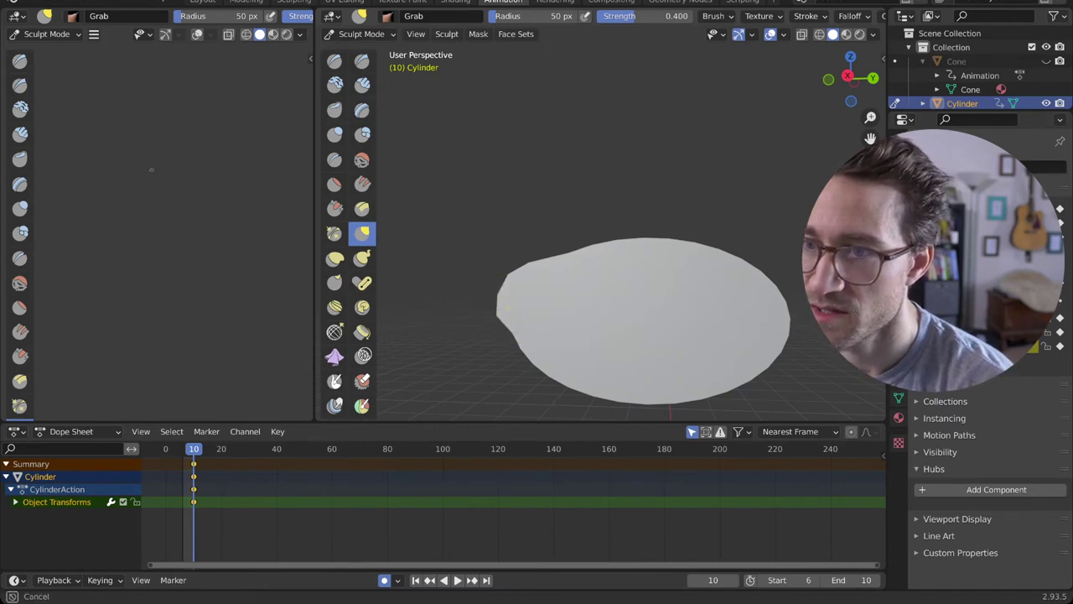
{"action": "left_click_drag", "start_coordinate": [495, 287], "coordinate": [493, 286]}
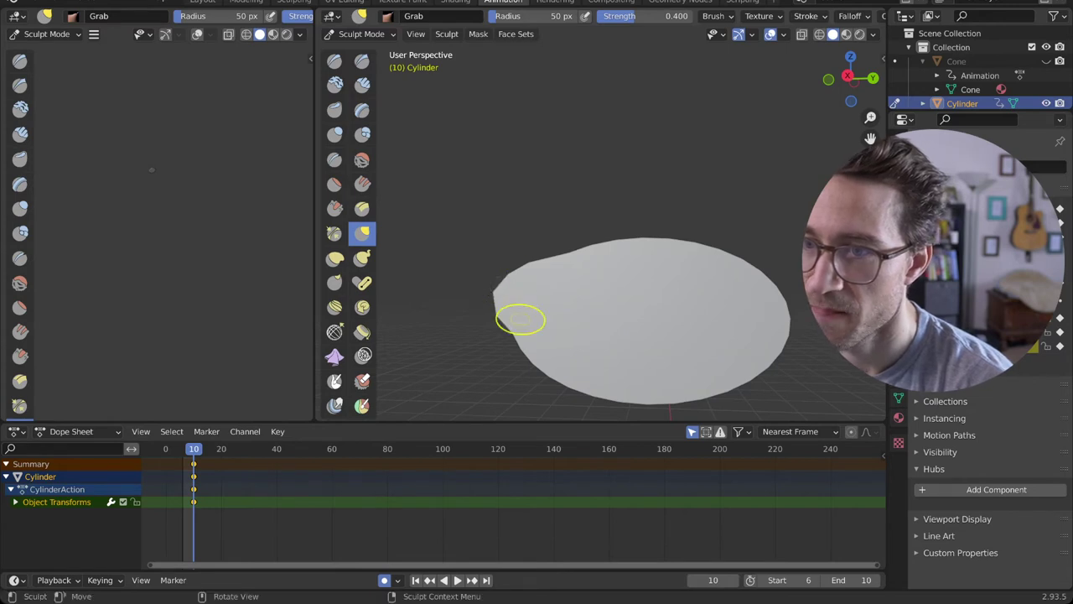
{"action": "left_click_drag", "start_coordinate": [514, 330], "coordinate": [467, 356]}
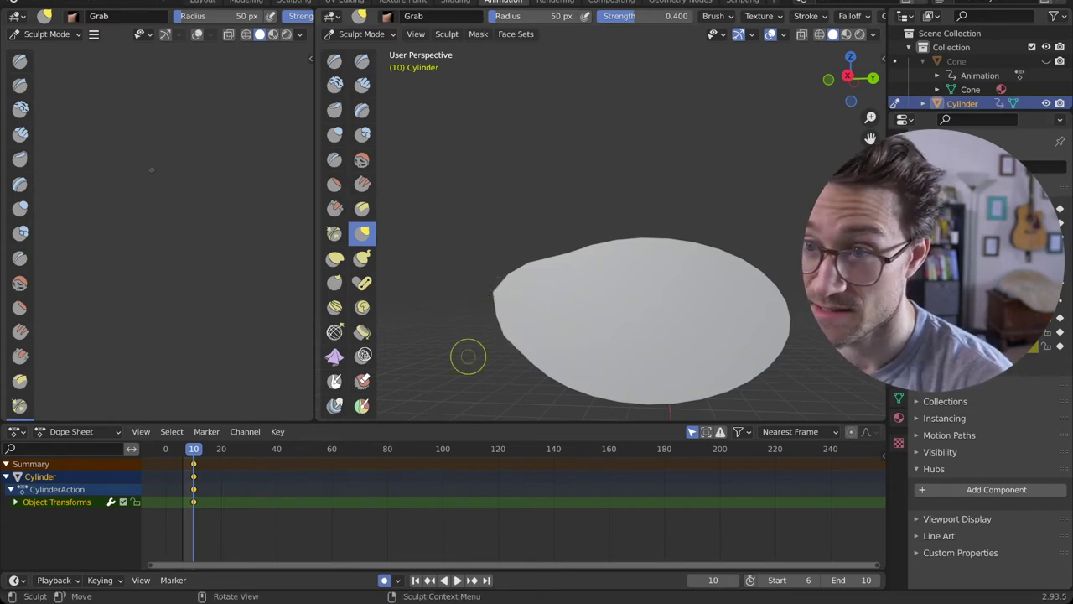
- Pull the upper part of the cylinder's left end up and outward into a corner with the Grab brush
{"action": "left_click_drag", "start_coordinate": [532, 259], "coordinate": [531, 259]}
{"action": "left_click_drag", "start_coordinate": [513, 275], "coordinate": [505, 240]}
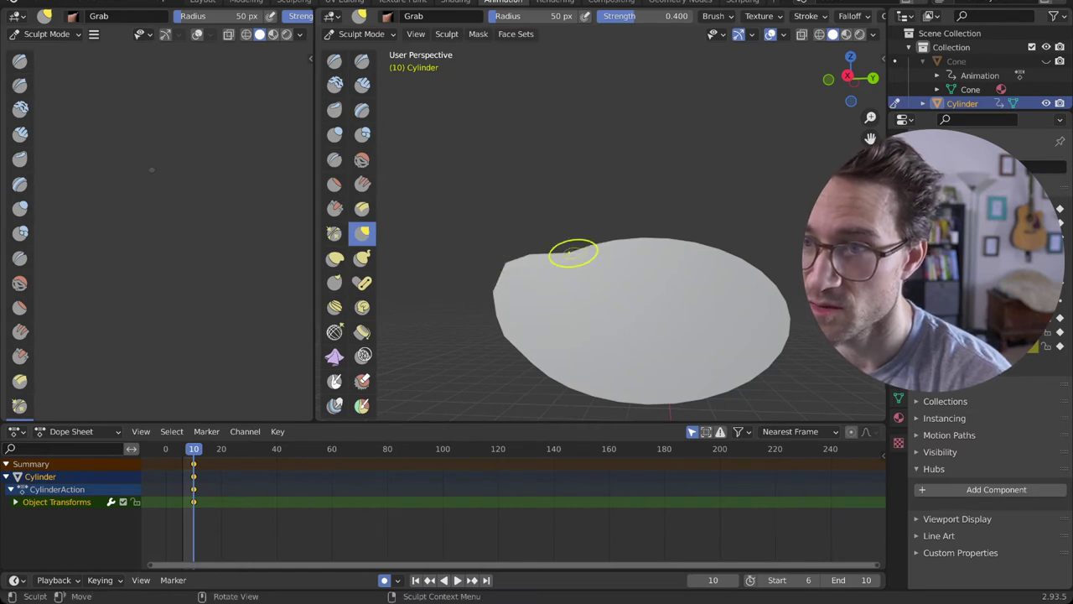
{"action": "mouse_move", "coordinate": [572, 254]}
{"action": "left_mouse_down"}
{"action": "mouse_move", "coordinate": [564, 221]}
{"action": "mouse_move", "coordinate": [533, 249]}
{"action": "mouse_move", "coordinate": [520, 204]}
{"action": "left_mouse_up"}
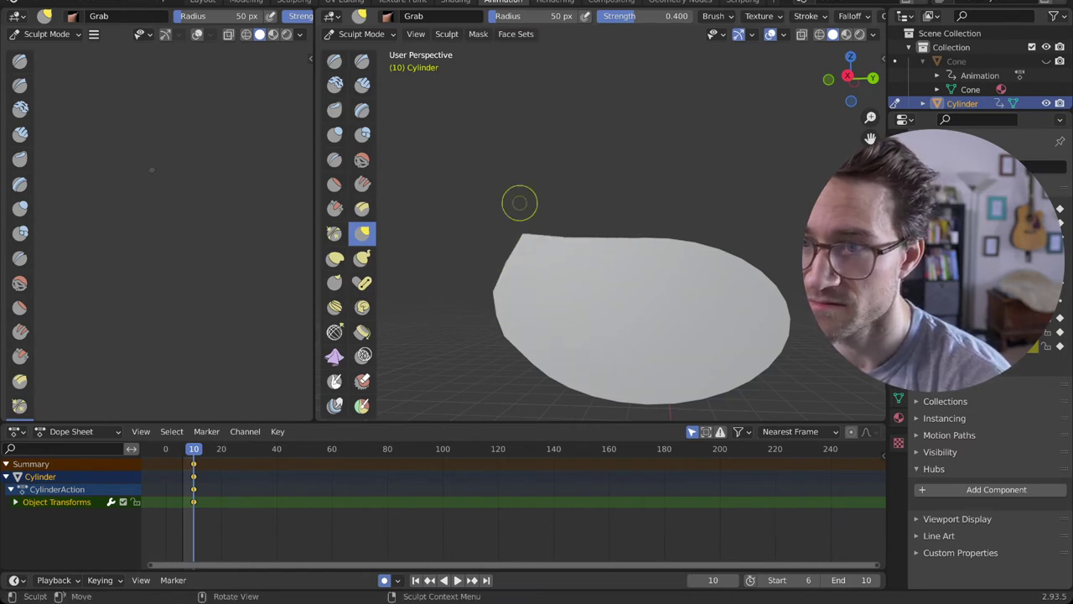
{"action": "left_click_drag", "start_coordinate": [506, 265], "coordinate": [501, 253]}
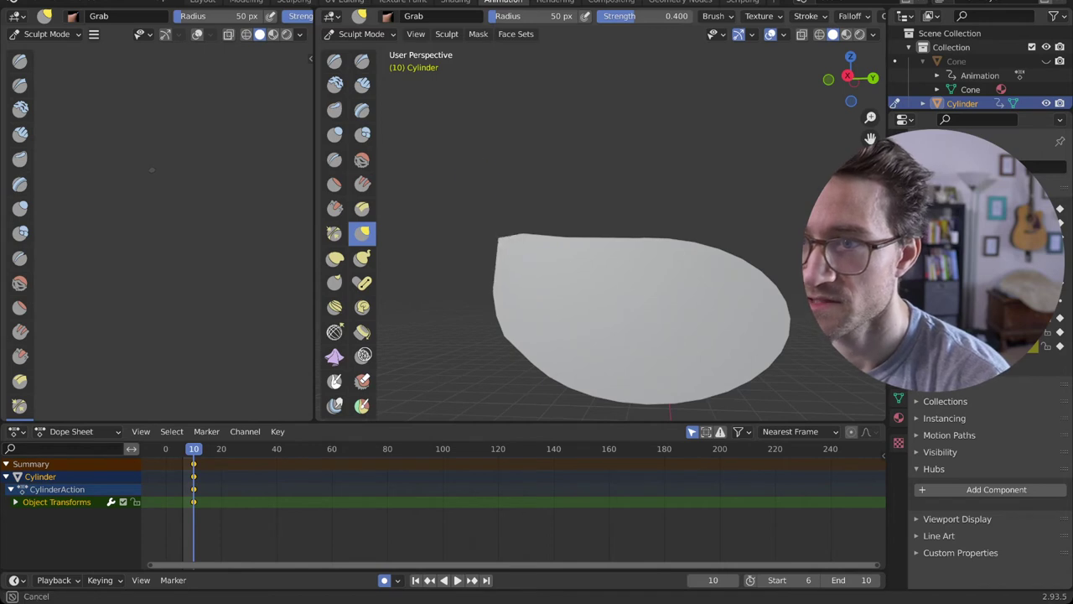
{"action": "left_click_drag", "start_coordinate": [480, 182], "coordinate": [478, 179]}
{"action": "mouse_move", "coordinate": [493, 296]}
{"action": "left_mouse_down"}
{"action": "mouse_move", "coordinate": [508, 282]}
{"action": "mouse_move", "coordinate": [523, 328]}
{"action": "left_mouse_up"}
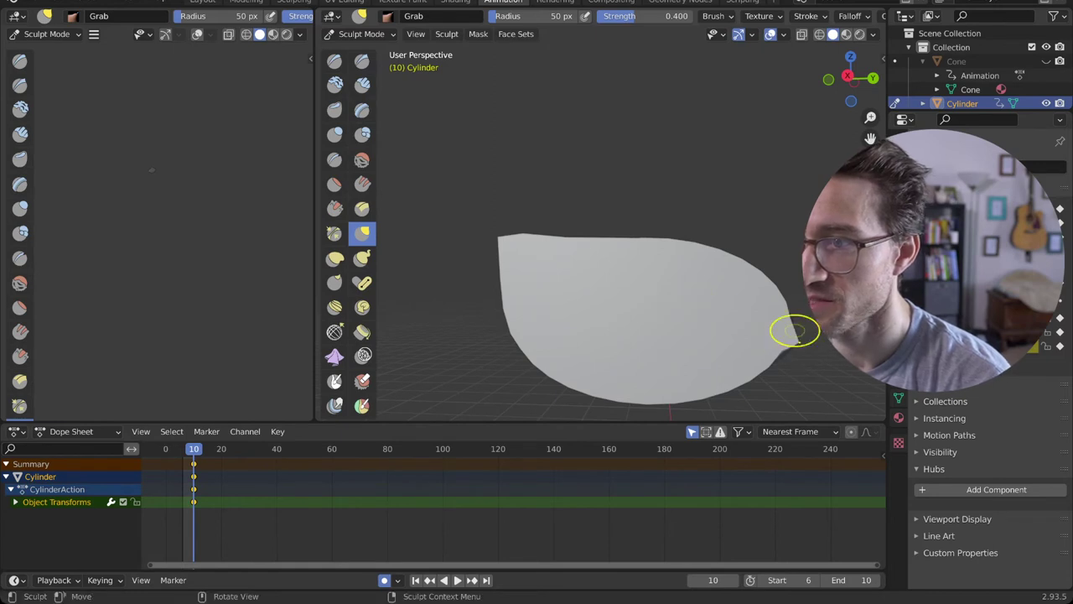
- Pull the lower edge of the cylinder's right end down and outward with the Grab brush
{"action": "mouse_move", "coordinate": [796, 328]}
{"action": "left_mouse_down"}
{"action": "mouse_move", "coordinate": [806, 342]}
{"action": "mouse_move", "coordinate": [799, 337]}
{"action": "mouse_move", "coordinate": [792, 359]}
{"action": "mouse_move", "coordinate": [759, 379]}
{"action": "mouse_move", "coordinate": [784, 361]}
{"action": "mouse_move", "coordinate": [775, 376]}
{"action": "mouse_move", "coordinate": [793, 381]}
{"action": "left_mouse_up"}
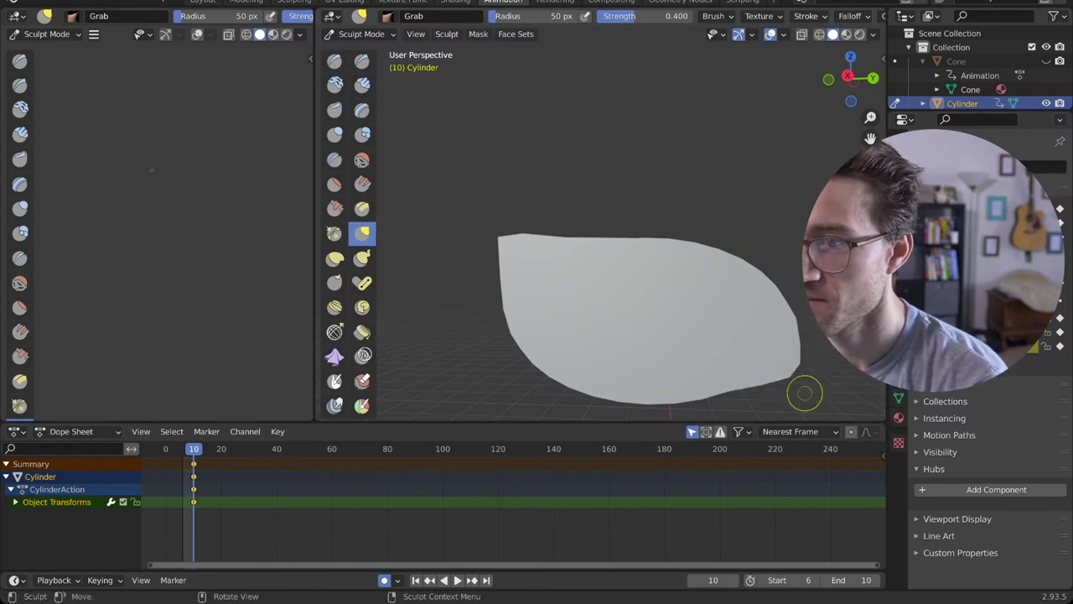
{"action": "middle_click_drag", "start_coordinate": [813, 367], "coordinate": [818, 356]}
{"action": "scroll", "coordinate": [801, 359], "scroll_direction": "down", "scroll_amount": 2}
{"action": "scroll", "coordinate": [764, 364], "scroll_direction": "up", "scroll_amount": 2}
{"action": "mouse_move", "coordinate": [771, 369]}
{"action": "left_mouse_down"}
{"action": "mouse_move", "coordinate": [773, 383]}
{"action": "mouse_move", "coordinate": [738, 384]}
{"action": "mouse_move", "coordinate": [796, 375]}
{"action": "mouse_move", "coordinate": [758, 377]}
{"action": "mouse_move", "coordinate": [768, 379]}
{"action": "left_mouse_up"}
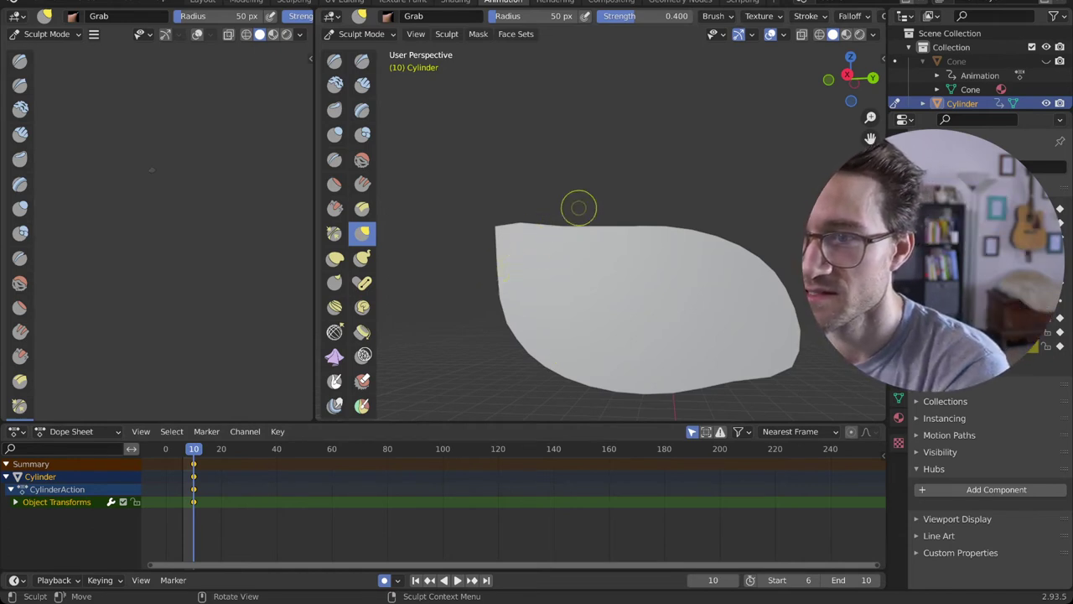
{"action": "mouse_move", "coordinate": [550, 227]}
{"action": "left_mouse_down"}
{"action": "mouse_move", "coordinate": [560, 220]}
{"action": "mouse_move", "coordinate": [566, 237]}
{"action": "left_mouse_up"}
{"action": "mouse_move", "coordinate": [635, 228]}
{"action": "left_mouse_down"}
{"action": "mouse_move", "coordinate": [676, 232]}
{"action": "mouse_move", "coordinate": [675, 271]}
{"action": "left_mouse_up"}
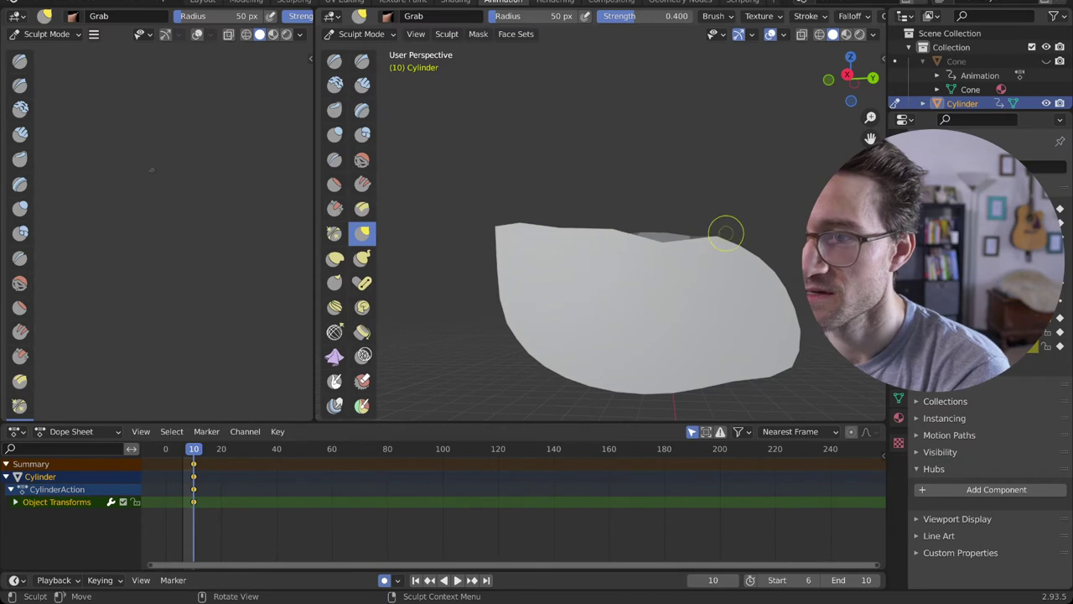
{"action": "left_click_drag", "start_coordinate": [724, 232], "coordinate": [713, 257]}
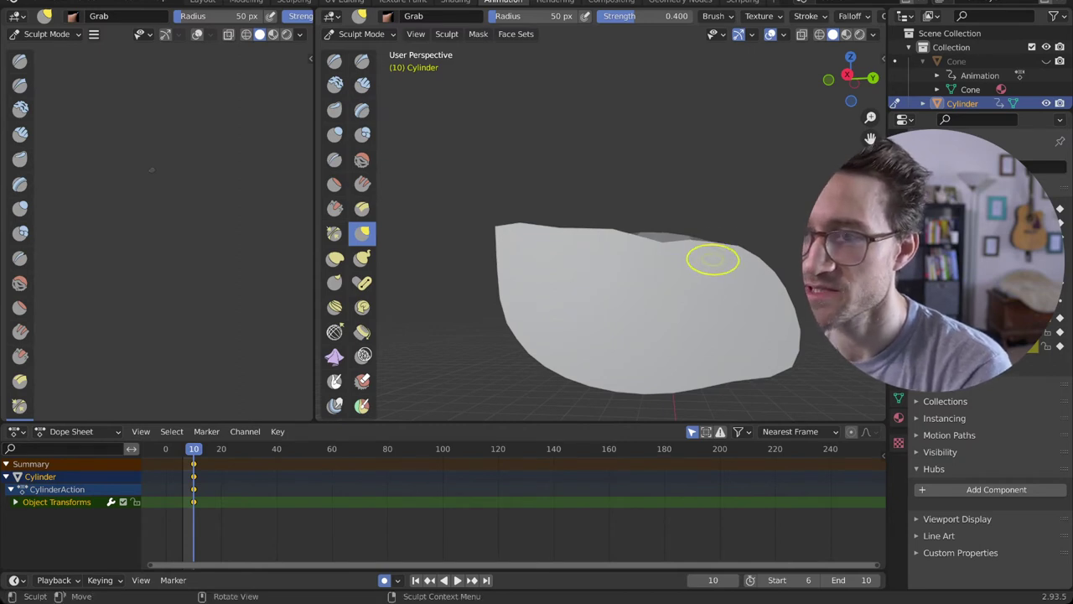
{"action": "key", "text": "ctrl+z"}
{"action": "key", "text": "ctrl+z"}
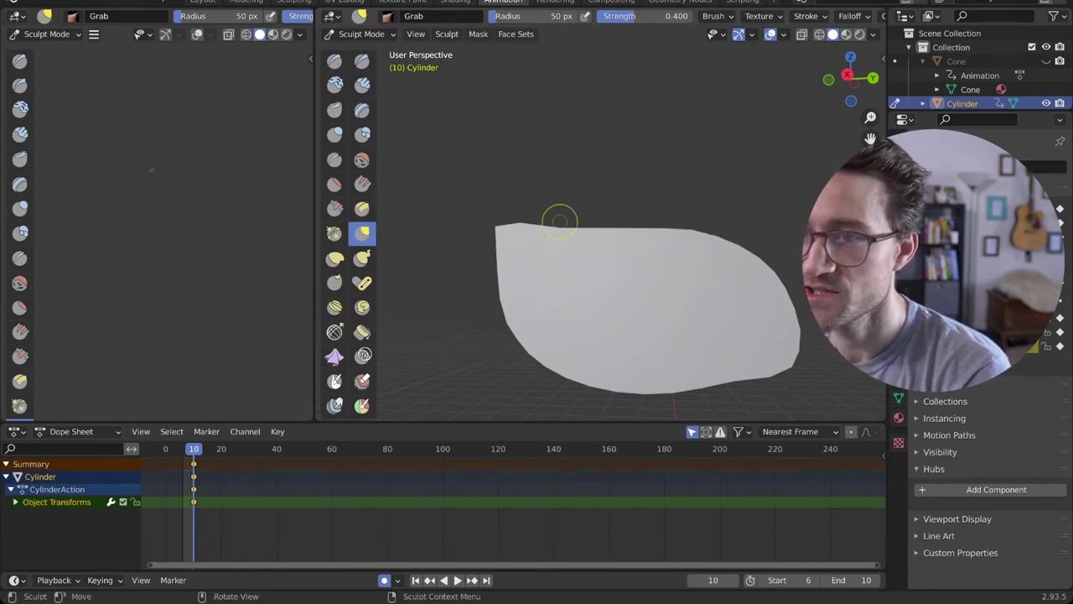
- Raise the cylinder's upper-left edge and stretch its corner up into a small point
{"action": "left_click_drag", "start_coordinate": [556, 229], "coordinate": [520, 185]}
{"action": "left_click_drag", "start_coordinate": [500, 227], "coordinate": [504, 199]}
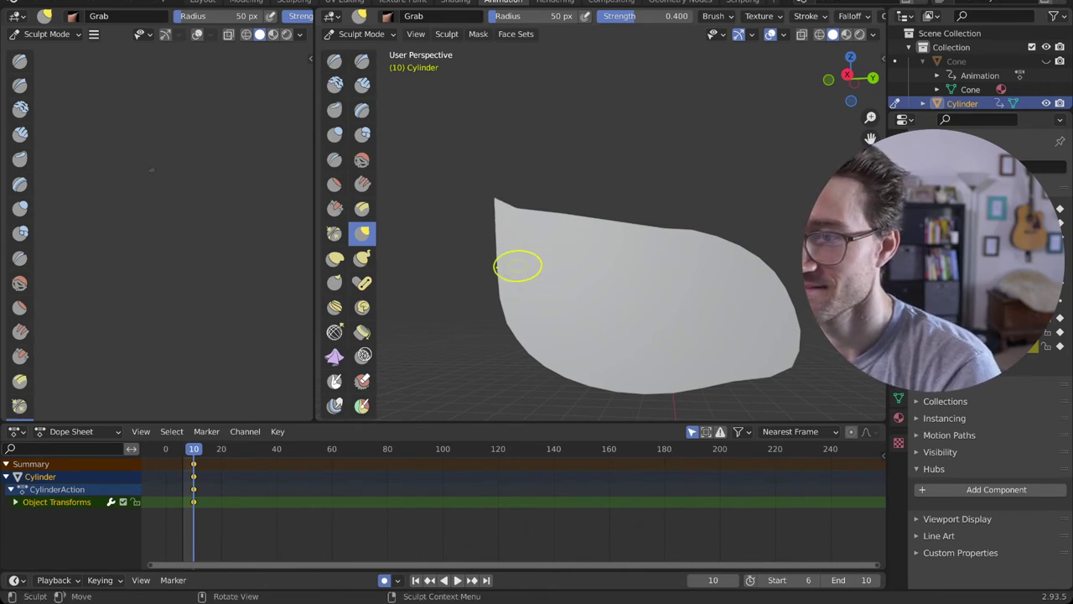
{"action": "scroll", "coordinate": [587, 277], "scroll_direction": "up", "scroll_amount": 2}
{"action": "scroll", "coordinate": [658, 286], "scroll_direction": "down", "scroll_amount": 4}
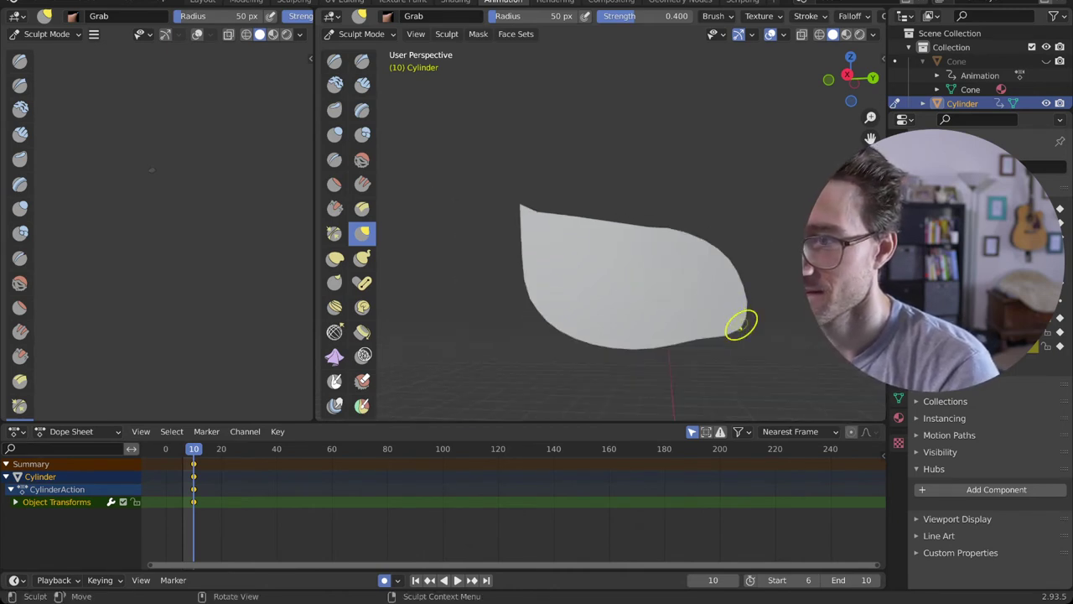
{"action": "scroll", "coordinate": [742, 325], "scroll_direction": "up", "scroll_amount": 2}
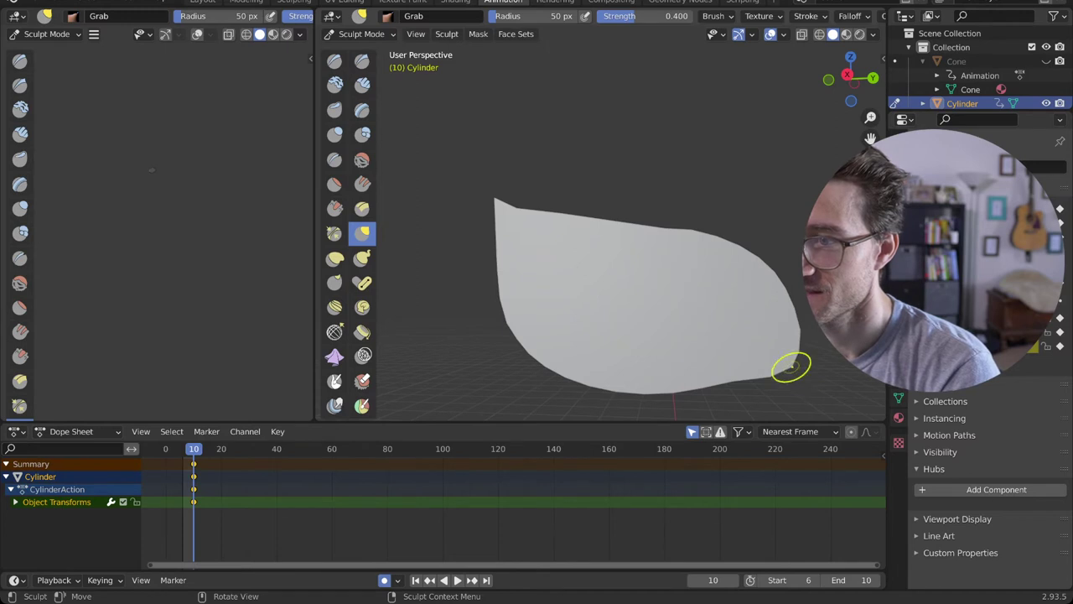
- Sharpen the cylinder's lower-right corner and push its upper-right edge inward with the Grab brush
{"action": "mouse_move", "coordinate": [801, 335]}
{"action": "left_mouse_down"}
{"action": "mouse_move", "coordinate": [788, 336]}
{"action": "mouse_move", "coordinate": [792, 312]}
{"action": "mouse_move", "coordinate": [767, 271]}
{"action": "mouse_move", "coordinate": [715, 243]}
{"action": "left_mouse_up"}
{"action": "scroll", "coordinate": [704, 236], "scroll_direction": "up", "scroll_amount": 2}
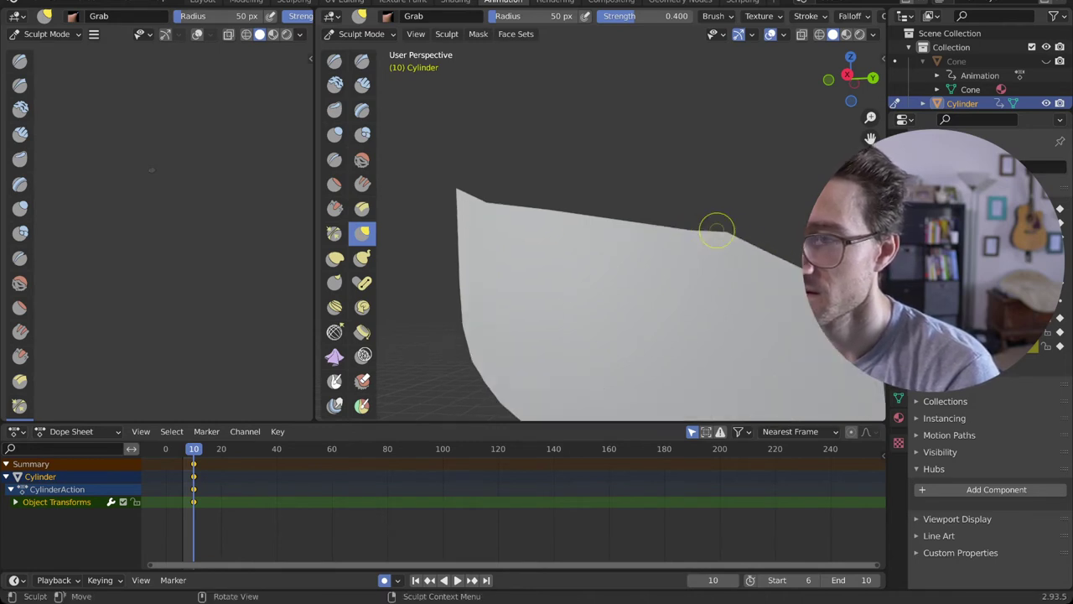
{"action": "scroll", "coordinate": [748, 276], "scroll_direction": "down", "scroll_amount": 5}
{"action": "scroll", "coordinate": [770, 284], "scroll_direction": "up", "scroll_amount": 1}
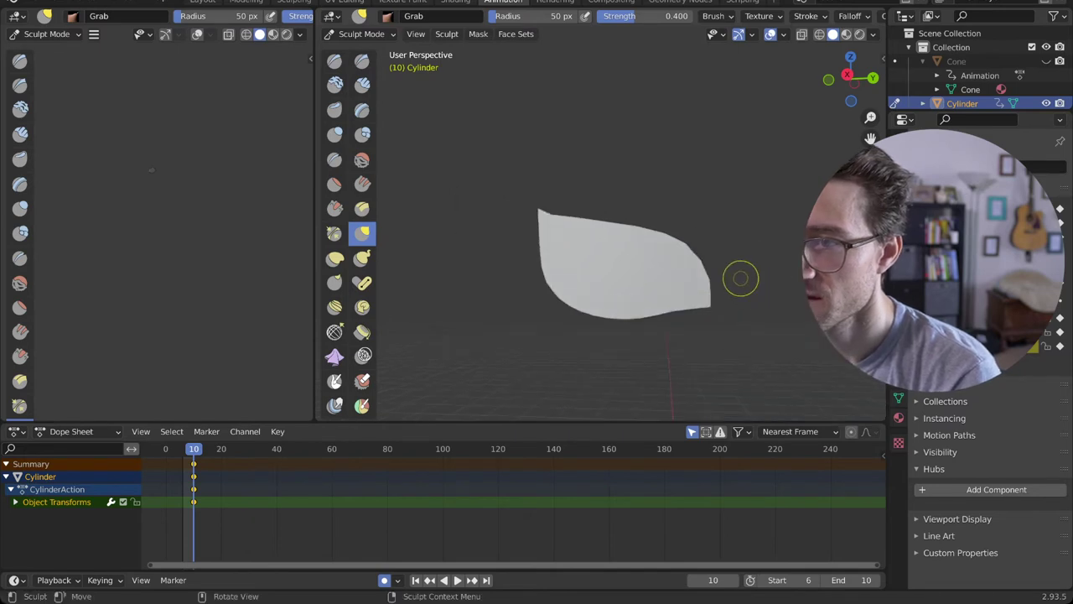
{"action": "mouse_move", "coordinate": [686, 244]}
{"action": "left_mouse_down"}
{"action": "mouse_move", "coordinate": [663, 238]}
{"action": "mouse_move", "coordinate": [701, 267]}
{"action": "mouse_move", "coordinate": [712, 307]}
{"action": "mouse_move", "coordinate": [657, 310]}
{"action": "left_mouse_up"}
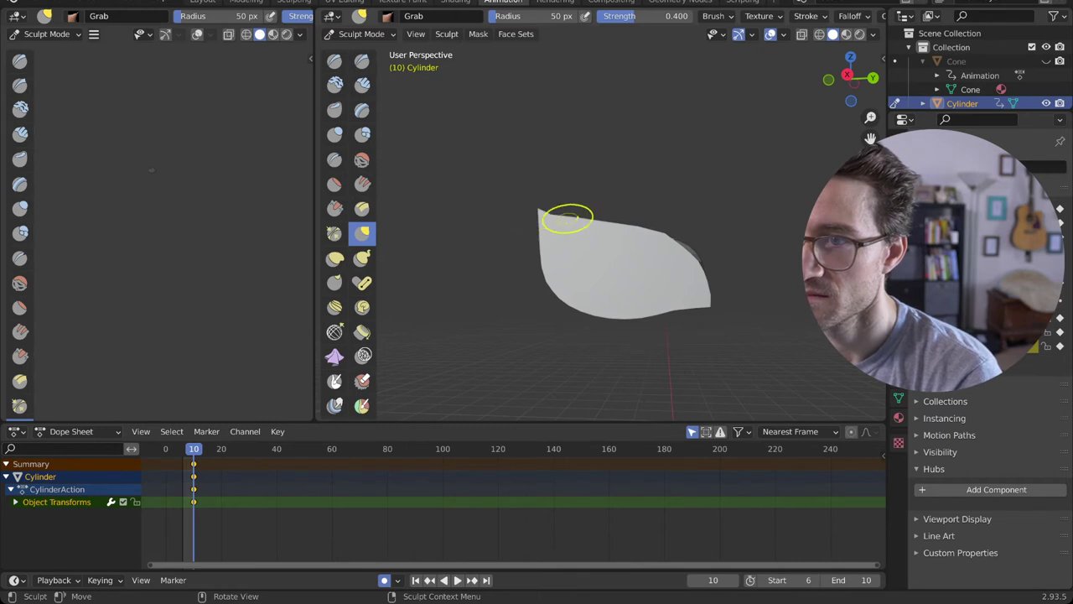
- Rework the upper-left corner and stretch it outward into a long, pointed tip like a leaf's end
{"action": "left_click_drag", "start_coordinate": [567, 219], "coordinate": [553, 229]}
{"action": "mouse_move", "coordinate": [553, 230]}
{"action": "left_mouse_down"}
{"action": "mouse_move", "coordinate": [576, 224]}
{"action": "mouse_move", "coordinate": [538, 210]}
{"action": "left_mouse_up"}
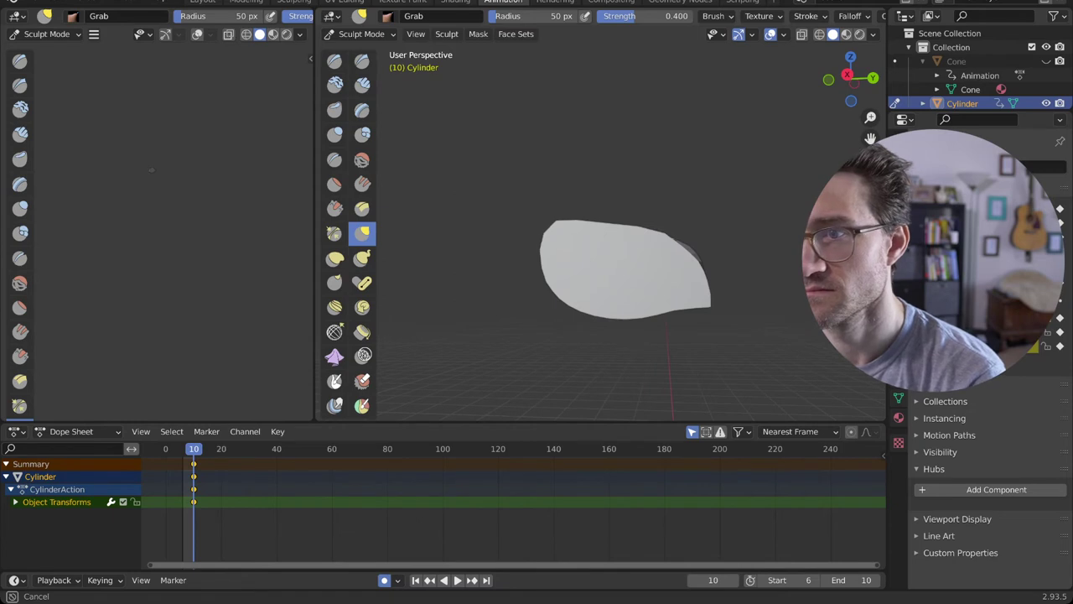
{"action": "left_click_drag", "start_coordinate": [552, 224], "coordinate": [555, 224]}
{"action": "middle_click_drag", "start_coordinate": [614, 295], "coordinate": [642, 312], "text": "ctrl"}
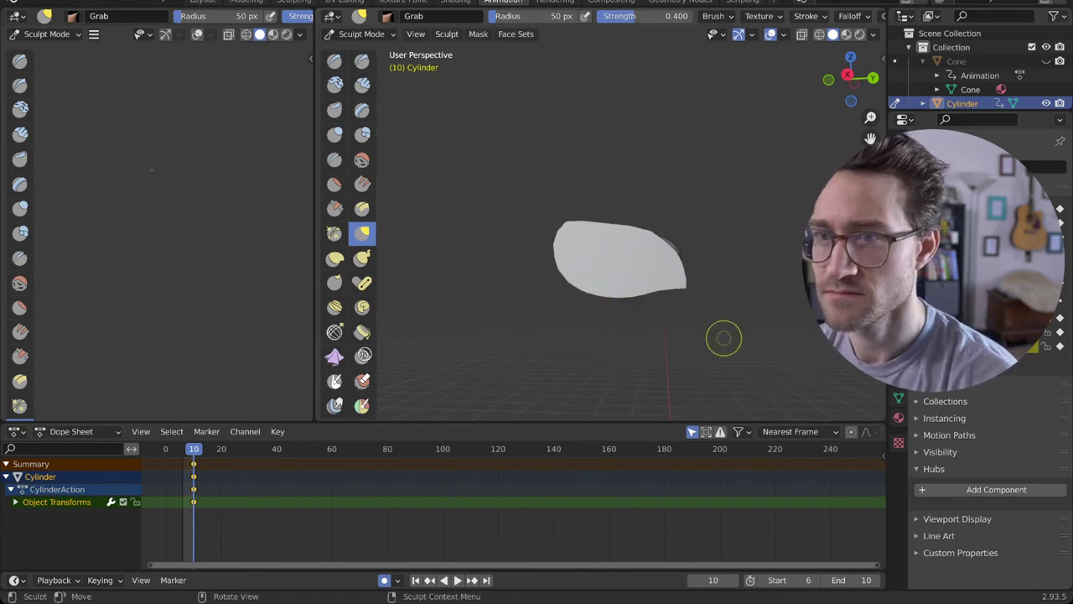
{"action": "left_click_drag", "start_coordinate": [558, 238], "coordinate": [558, 239]}
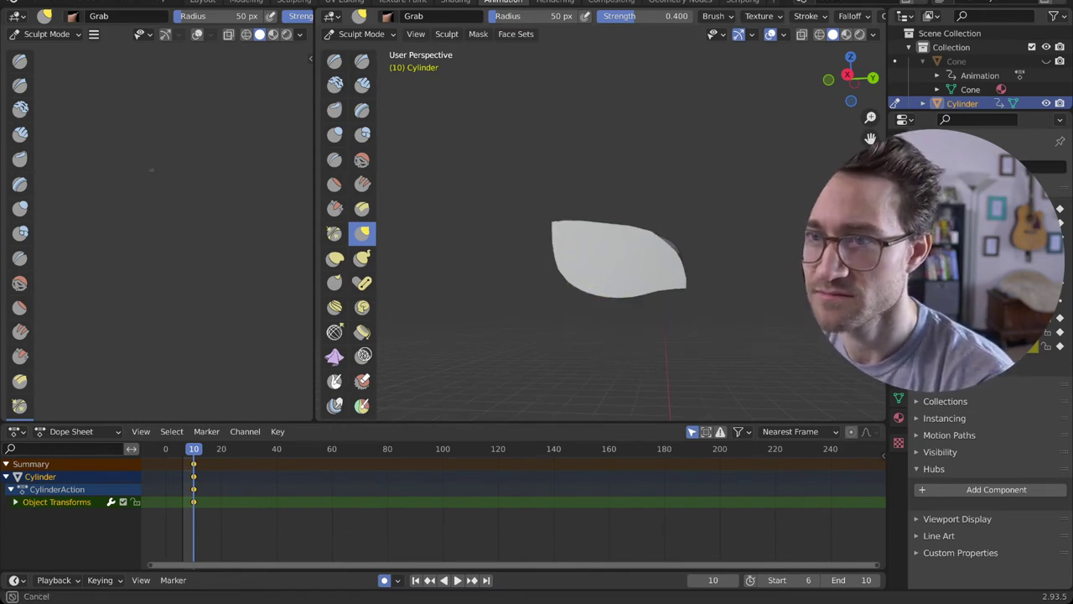
{"action": "left_click_drag", "start_coordinate": [500, 159], "coordinate": [510, 191]}
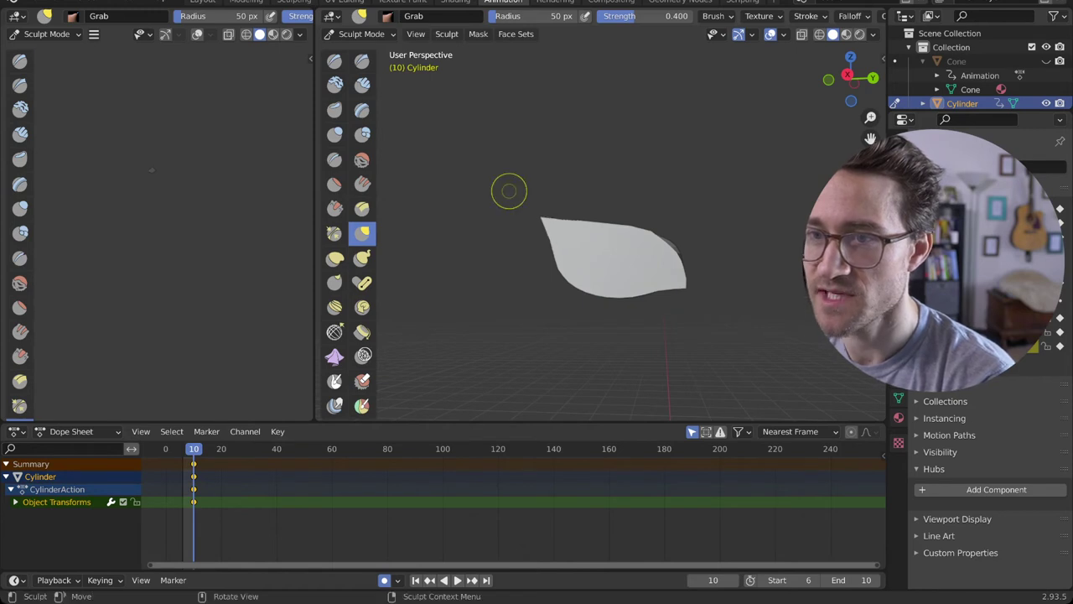
{"action": "mouse_move", "coordinate": [552, 246]}
{"action": "left_mouse_down"}
{"action": "mouse_move", "coordinate": [513, 230]}
{"action": "mouse_move", "coordinate": [533, 217]}
{"action": "left_mouse_up"}
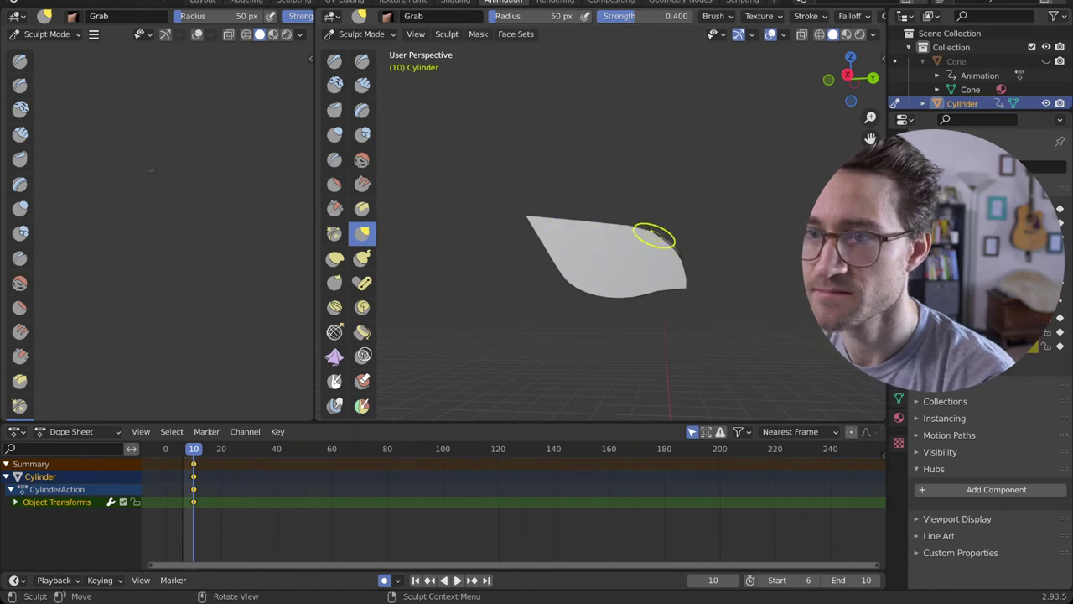
- Push in the upper-right edge, extend the lower-right corner into a pointed tip, and smooth the lower edge beside it
{"action": "mouse_move", "coordinate": [654, 236]}
{"action": "left_mouse_down"}
{"action": "mouse_move", "coordinate": [692, 293]}
{"action": "mouse_move", "coordinate": [595, 297]}
{"action": "left_mouse_up"}
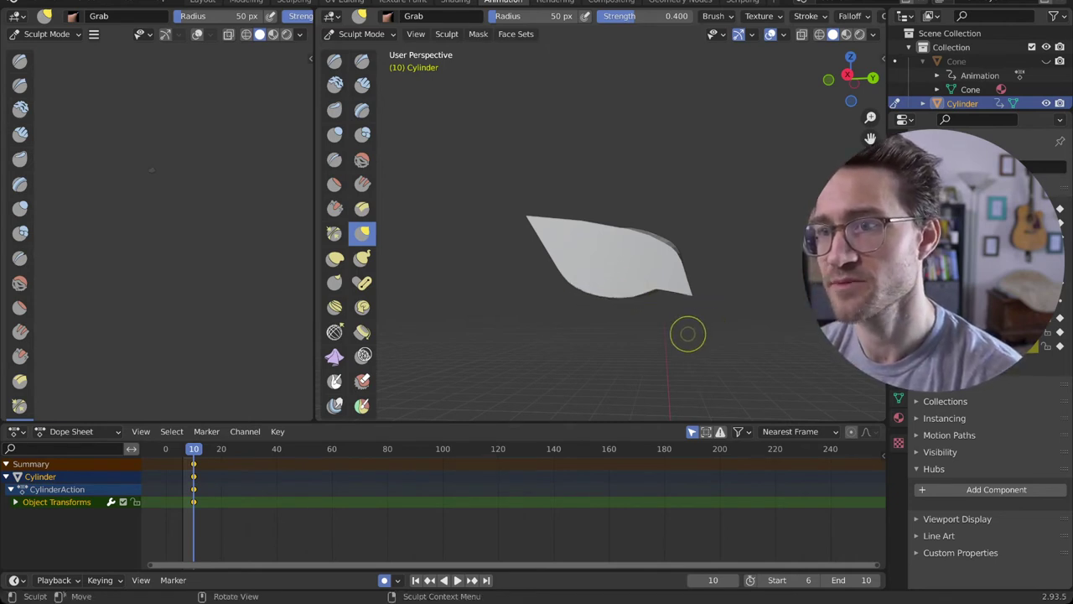
{"action": "key", "text": "ctrl+z"}
{"action": "key", "text": "ctrl+shift+z"}
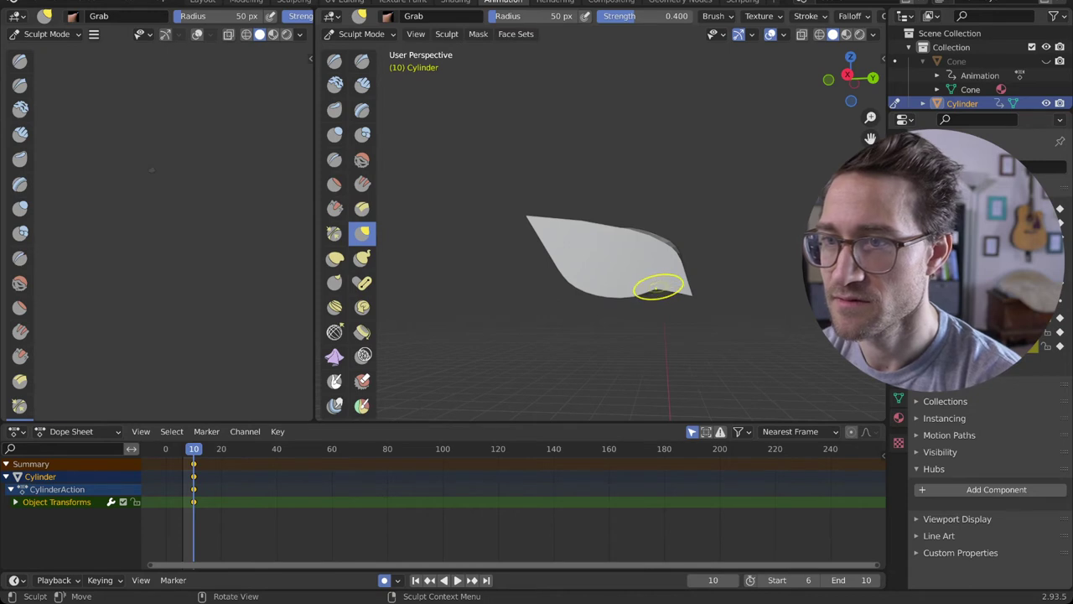
{"action": "left_click_drag", "start_coordinate": [658, 287], "coordinate": [658, 293]}
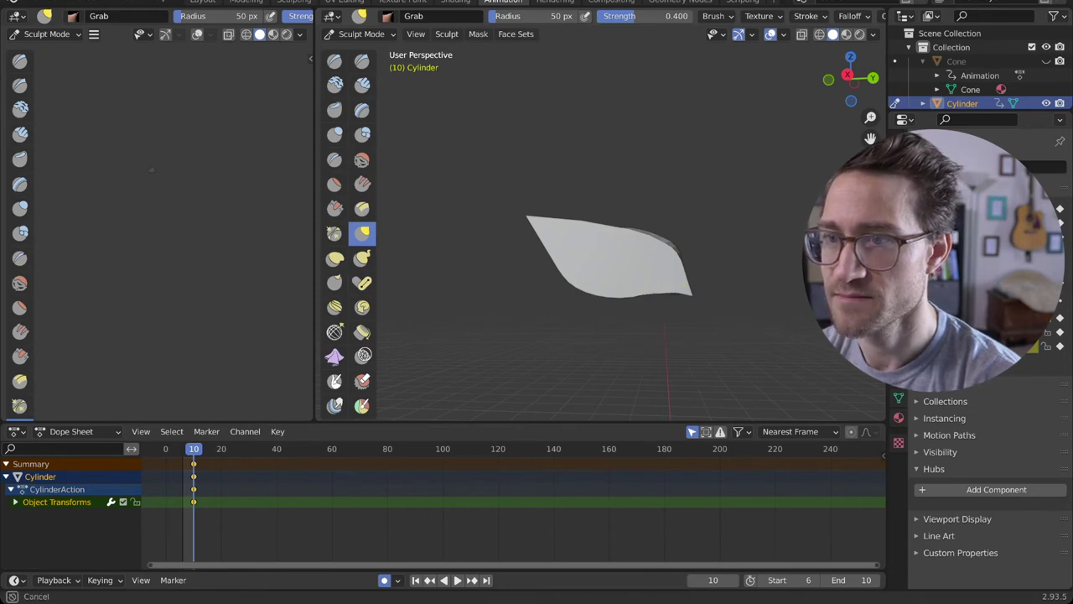
- From the cylinder's opposite side, pull the rim beneath the tall spike outward and up to join its tip
{"action": "middle_click_drag", "start_coordinate": [658, 290], "coordinate": [392, 245]}
{"action": "middle_click_drag", "start_coordinate": [622, 267], "coordinate": [575, 271]}
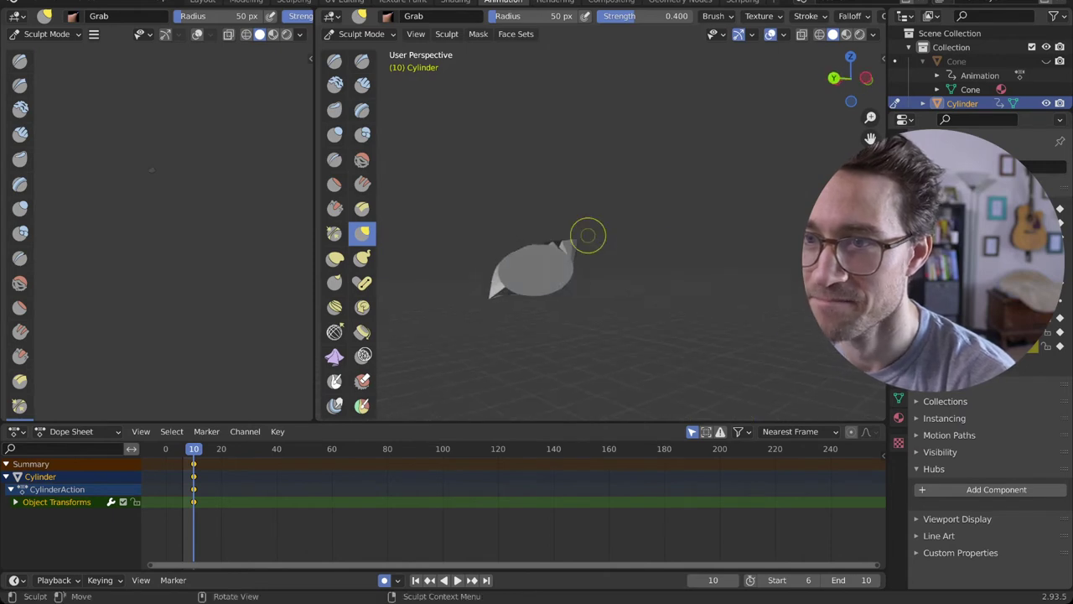
{"action": "middle_click_drag", "start_coordinate": [587, 235], "coordinate": [578, 173]}
{"action": "scroll", "coordinate": [602, 294], "scroll_direction": "up", "scroll_amount": 5}
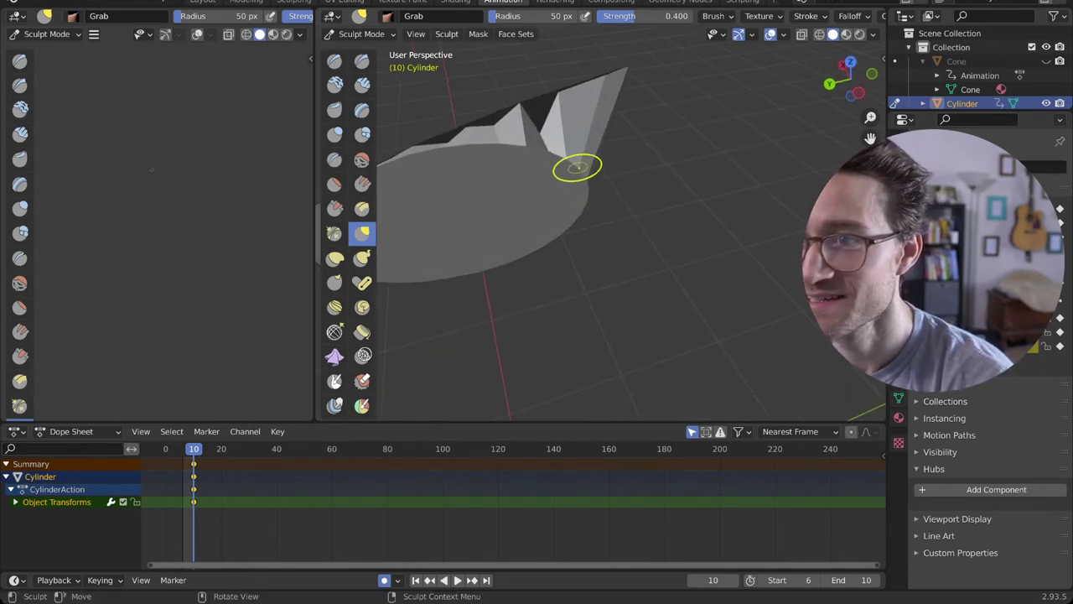
{"action": "left_click_drag", "start_coordinate": [578, 168], "coordinate": [610, 131]}
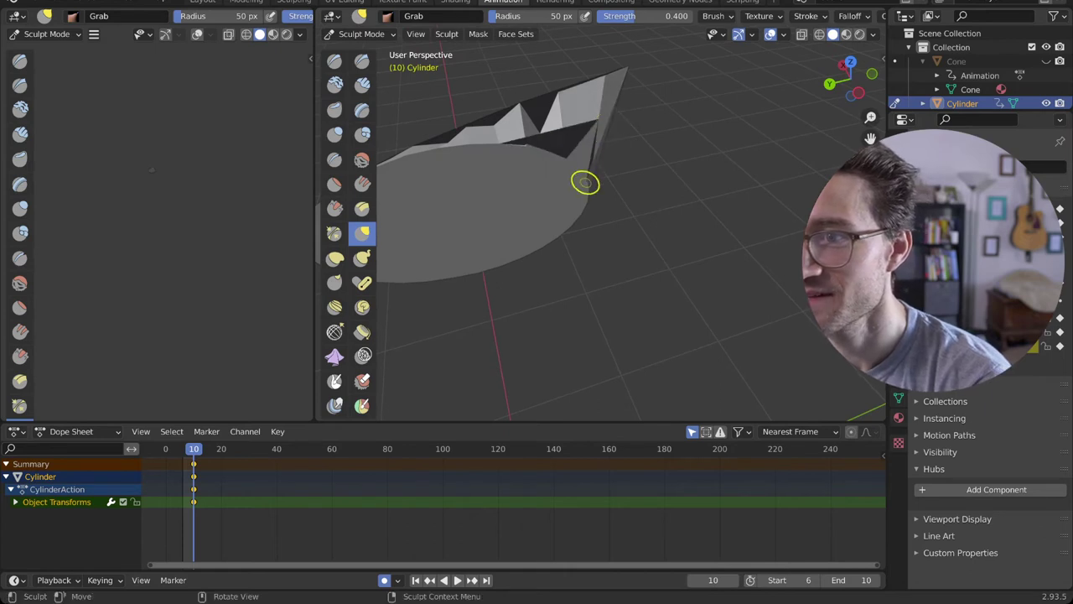
{"action": "middle_click_drag", "start_coordinate": [621, 167], "coordinate": [597, 271]}
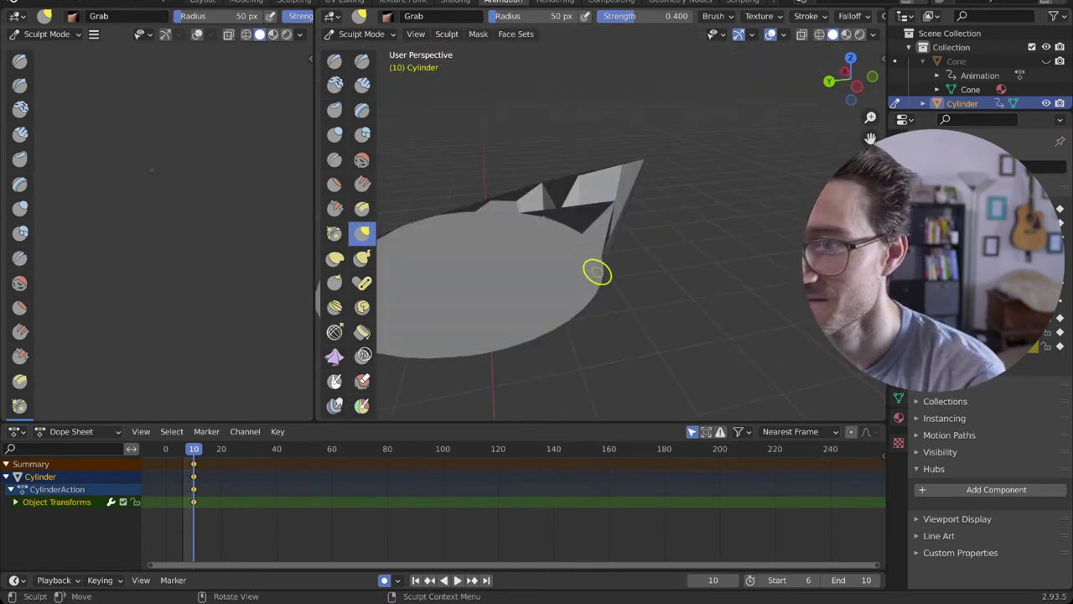
{"action": "left_click_drag", "start_coordinate": [606, 254], "coordinate": [621, 226]}
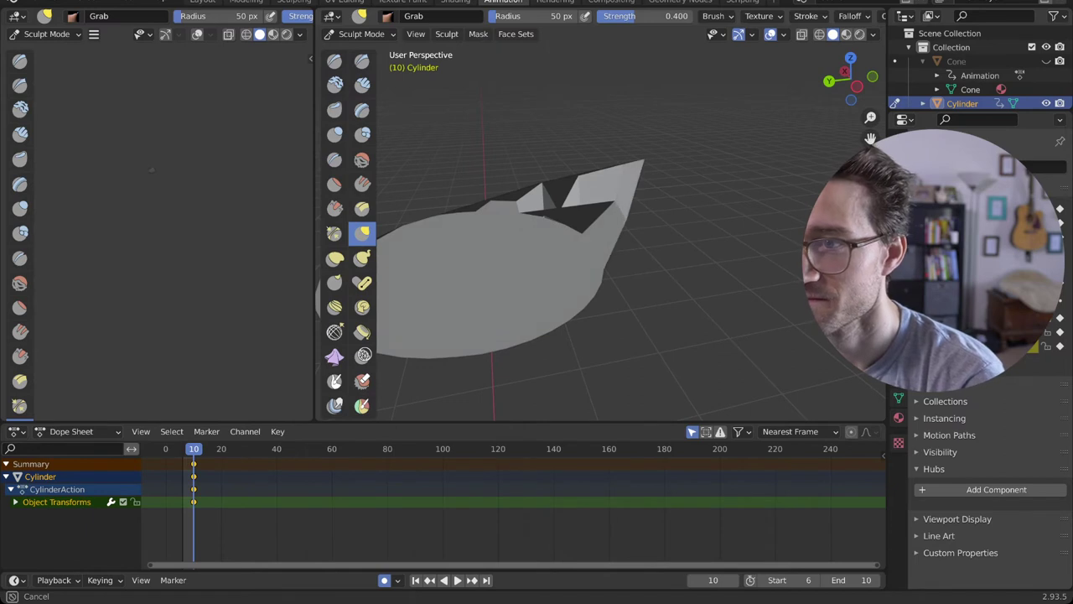
{"action": "left_click_drag", "start_coordinate": [637, 166], "coordinate": [643, 162]}
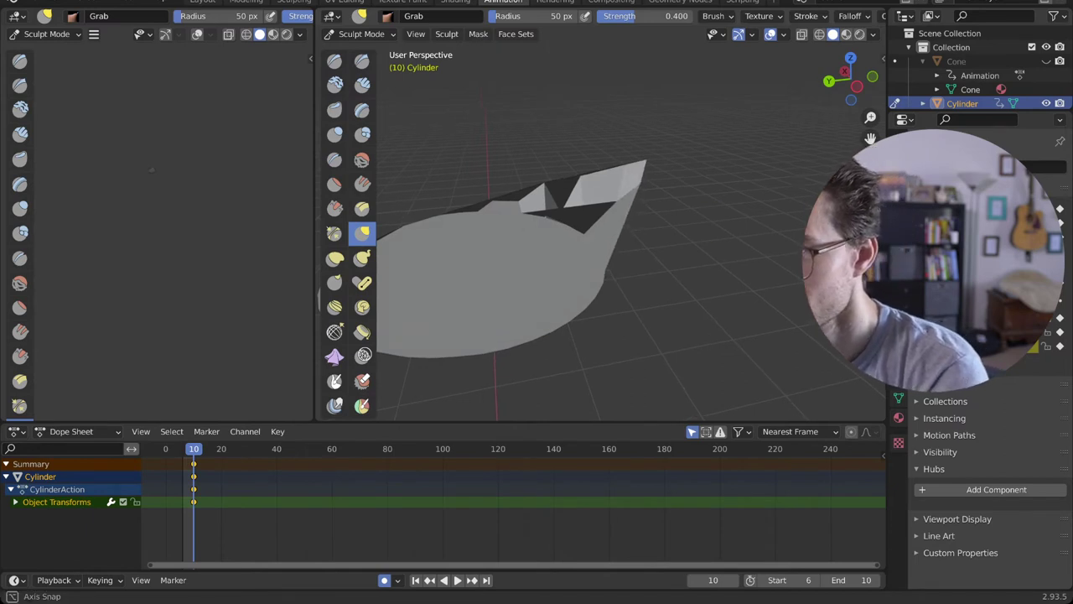
- Pull the near rim's vertices along the upper edge outward, working from the notch beside the long tip toward the rounded end
{"action": "middle_click_drag", "start_coordinate": [707, 178], "coordinate": [741, 308]}
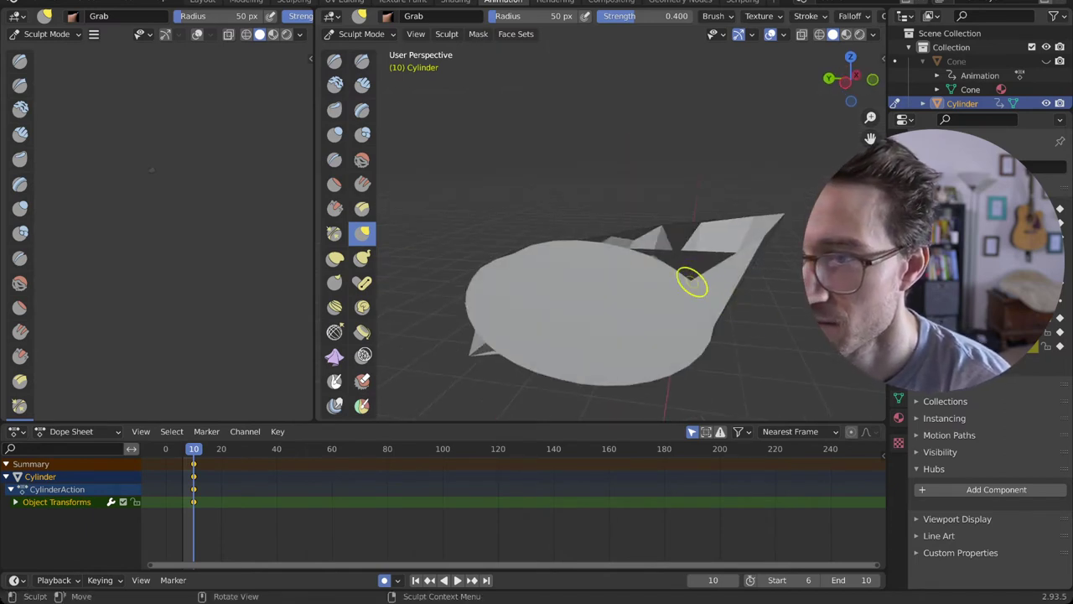
{"action": "left_click_drag", "start_coordinate": [692, 280], "coordinate": [696, 270]}
{"action": "middle_click_drag", "start_coordinate": [698, 262], "coordinate": [721, 300]}
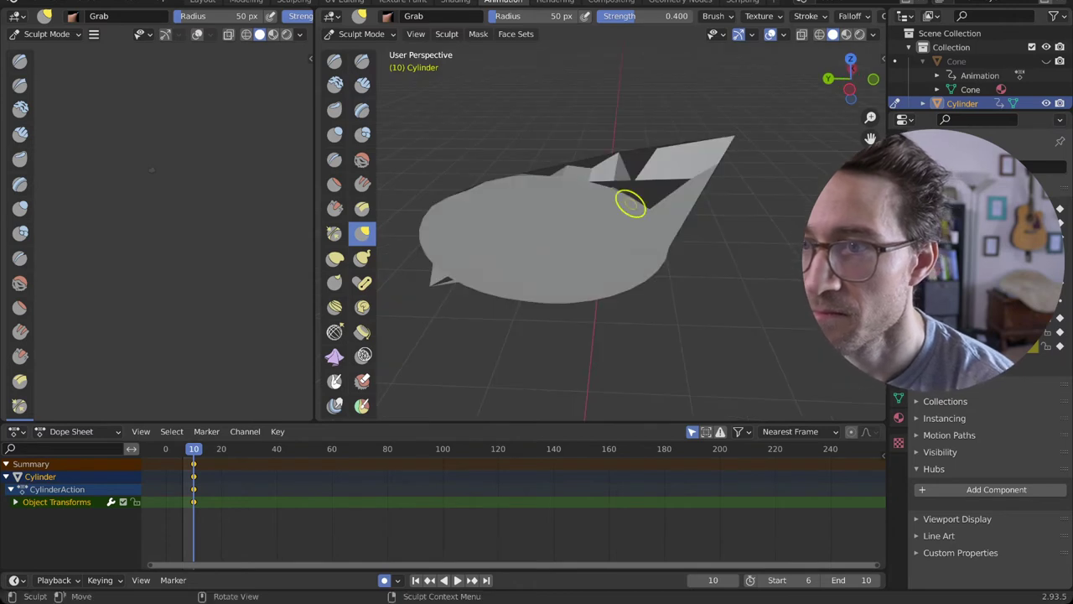
{"action": "left_click_drag", "start_coordinate": [611, 185], "coordinate": [594, 168]}
{"action": "middle_click_drag", "start_coordinate": [594, 168], "coordinate": [621, 120]}
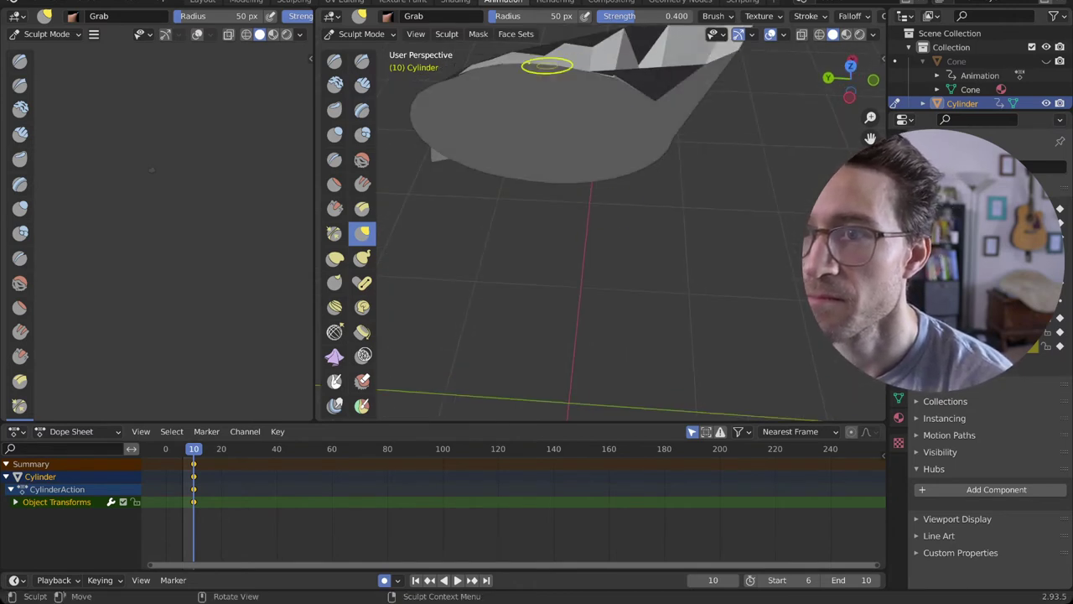
{"action": "left_click_drag", "start_coordinate": [547, 66], "coordinate": [547, 66]}
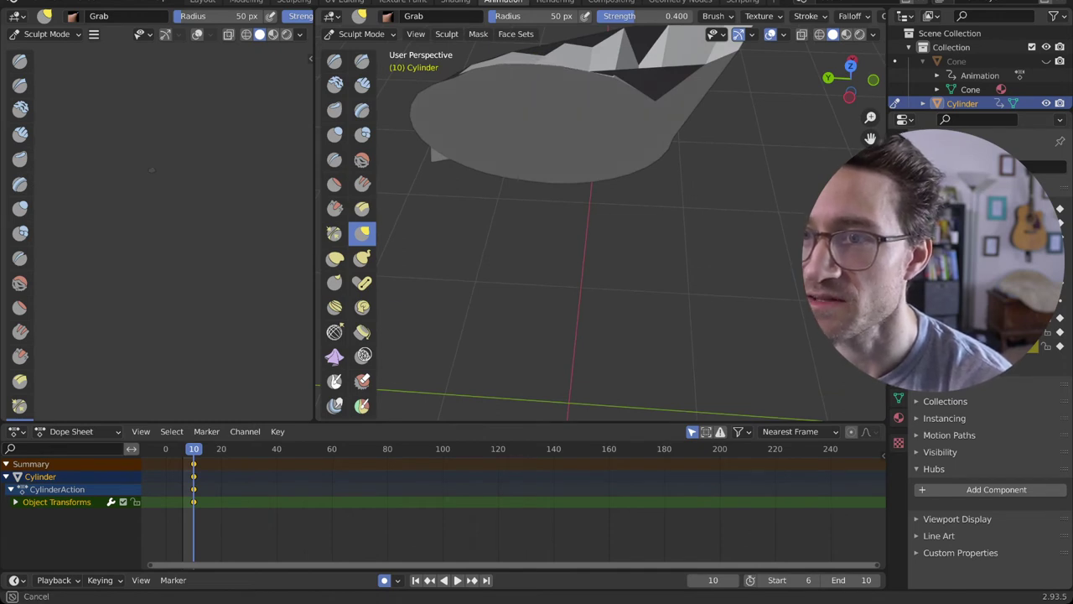
{"action": "left_click_drag", "start_coordinate": [530, 65], "coordinate": [506, 64]}
{"action": "left_click_drag", "start_coordinate": [583, 70], "coordinate": [586, 58]}
{"action": "mouse_move", "coordinate": [596, 49]}
{"action": "middle_mouse_down"}
{"action": "mouse_move", "coordinate": [635, 131]}
{"action": "mouse_move", "coordinate": [646, 114]}
{"action": "mouse_move", "coordinate": [633, 151]}
{"action": "middle_mouse_up"}
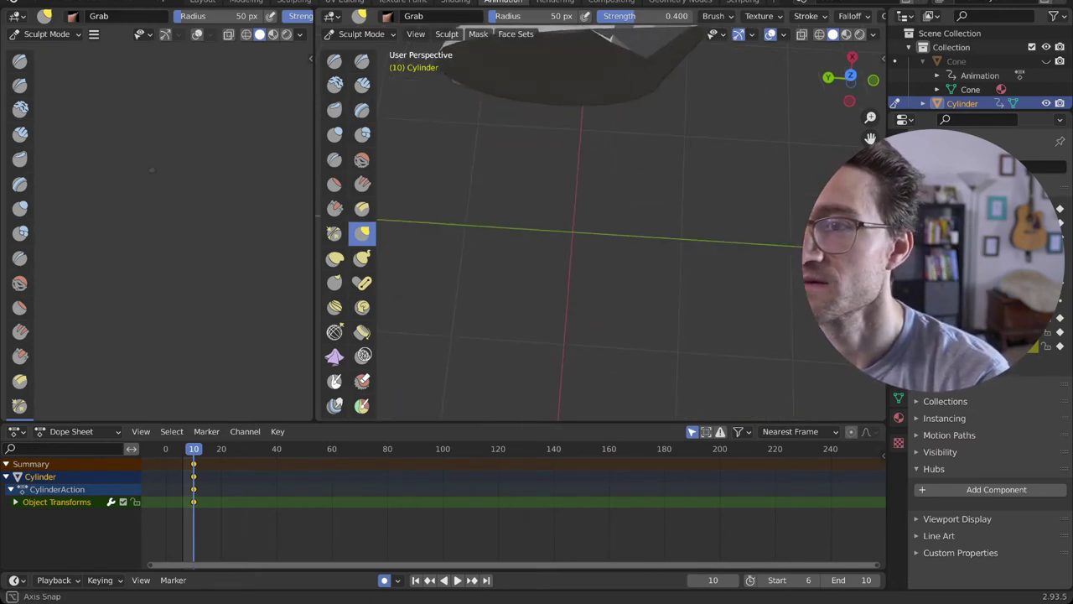
- From above, draw the rim vertices at the upper-edge notch toward the near face with the Grab brush
{"action": "middle_click_drag", "start_coordinate": [651, 102], "coordinate": [646, 73]}
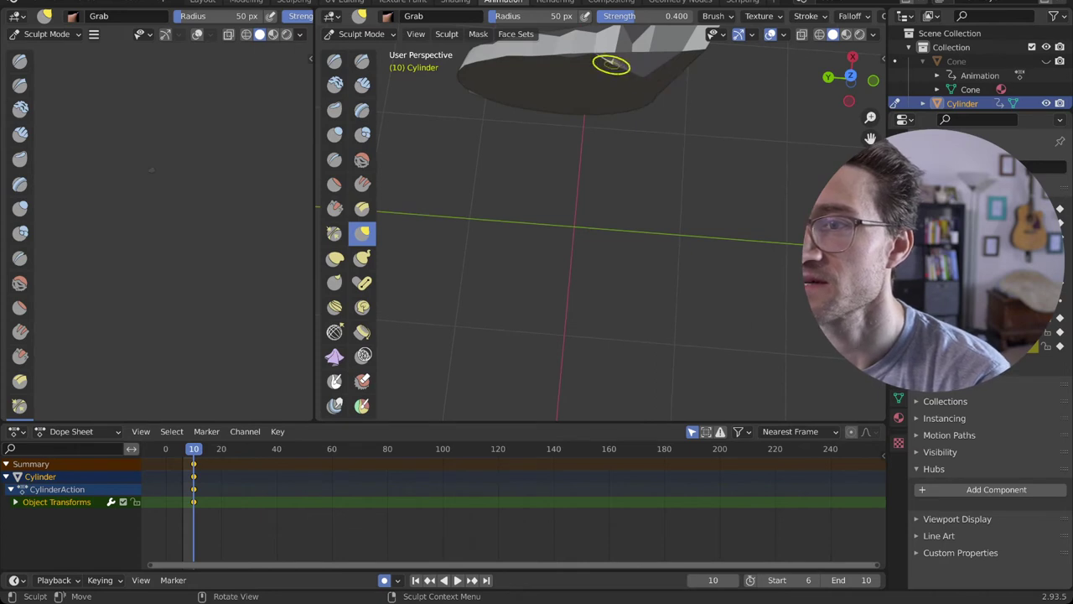
{"action": "mouse_move", "coordinate": [611, 65]}
{"action": "left_mouse_down"}
{"action": "mouse_move", "coordinate": [637, 59]}
{"action": "mouse_move", "coordinate": [641, 76]}
{"action": "mouse_move", "coordinate": [649, 65]}
{"action": "mouse_move", "coordinate": [630, 90]}
{"action": "mouse_move", "coordinate": [615, 83]}
{"action": "mouse_move", "coordinate": [611, 94]}
{"action": "mouse_move", "coordinate": [606, 82]}
{"action": "left_mouse_up"}
{"action": "scroll", "coordinate": [658, 92], "scroll_direction": "up", "scroll_amount": 1}
{"action": "scroll", "coordinate": [659, 97], "scroll_direction": "down", "scroll_amount": 2}
{"action": "left_click_drag", "start_coordinate": [605, 81], "coordinate": [611, 83]}
{"action": "scroll", "coordinate": [690, 159], "scroll_direction": "down", "scroll_amount": 2}
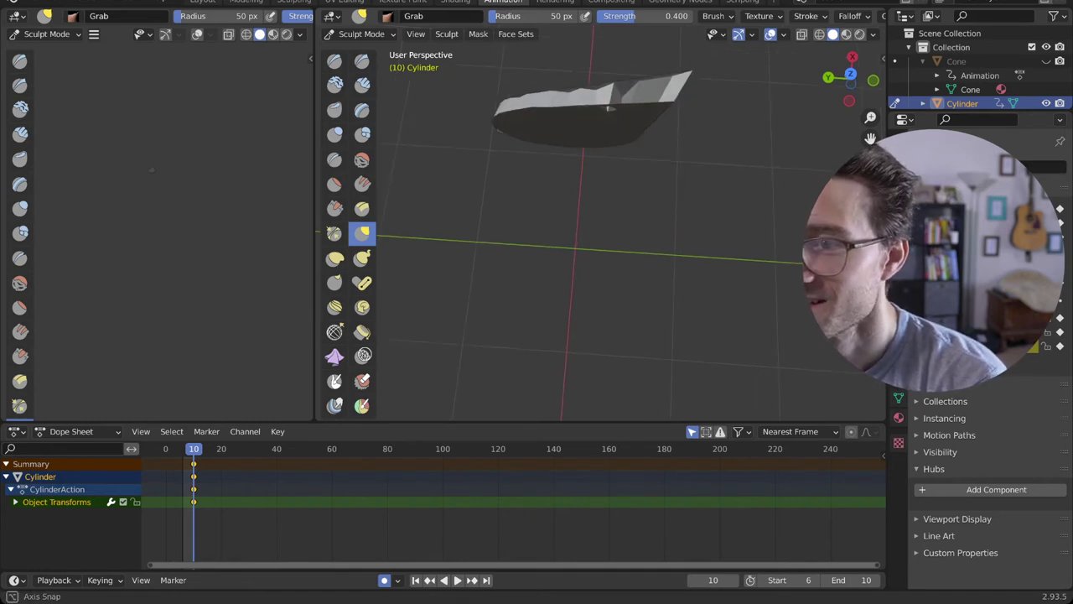
- Pull the rim beside the short lower tip out to meet the tip, and nudge the edge below the long tip inward
{"action": "middle_click_drag", "start_coordinate": [690, 166], "coordinate": [686, 117]}
{"action": "middle_click_drag", "start_coordinate": [629, 202], "coordinate": [626, 179]}
{"action": "middle_click_drag", "start_coordinate": [552, 255], "coordinate": [632, 137]}
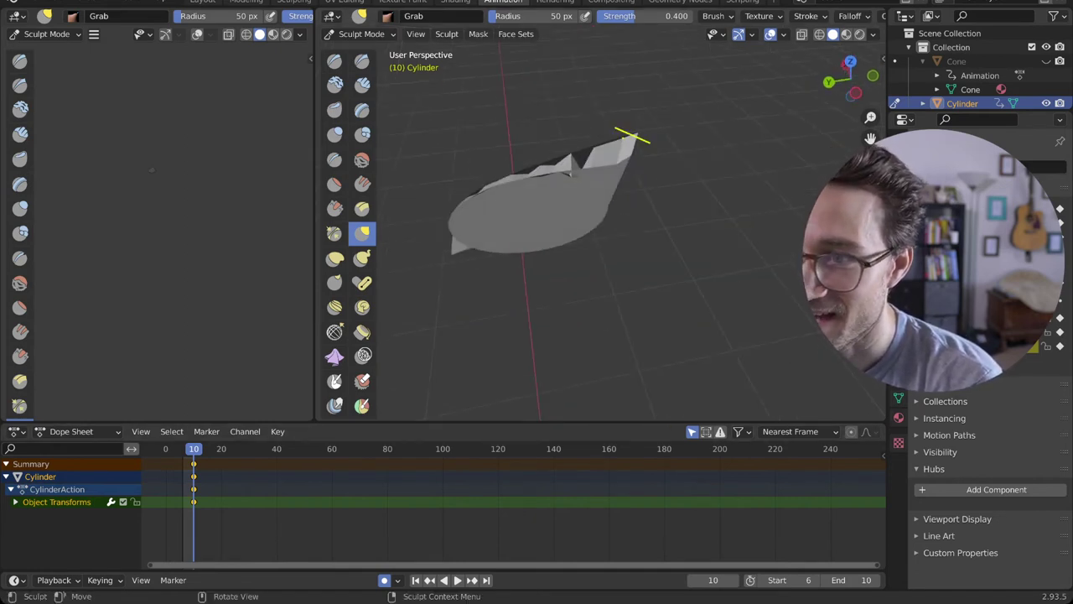
{"action": "mouse_move", "coordinate": [537, 235]}
{"action": "middle_mouse_down"}
{"action": "mouse_move", "coordinate": [547, 198]}
{"action": "mouse_move", "coordinate": [606, 167]}
{"action": "mouse_move", "coordinate": [570, 204]}
{"action": "mouse_move", "coordinate": [541, 203]}
{"action": "middle_mouse_up"}
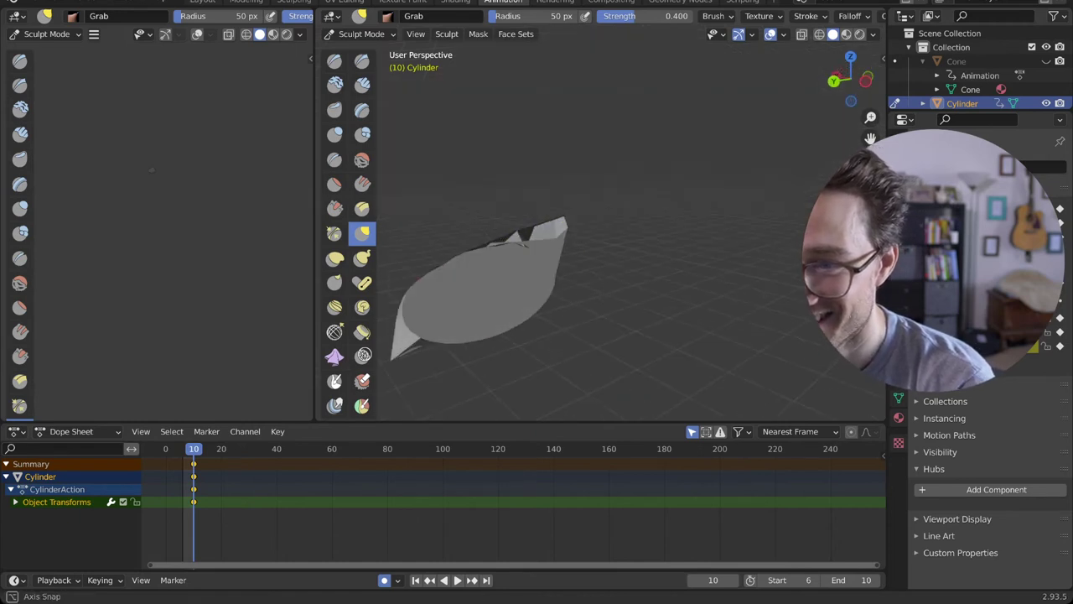
{"action": "mouse_move", "coordinate": [472, 336]}
{"action": "middle_mouse_down"}
{"action": "mouse_move", "coordinate": [701, 291]}
{"action": "mouse_move", "coordinate": [632, 271]}
{"action": "middle_mouse_up"}
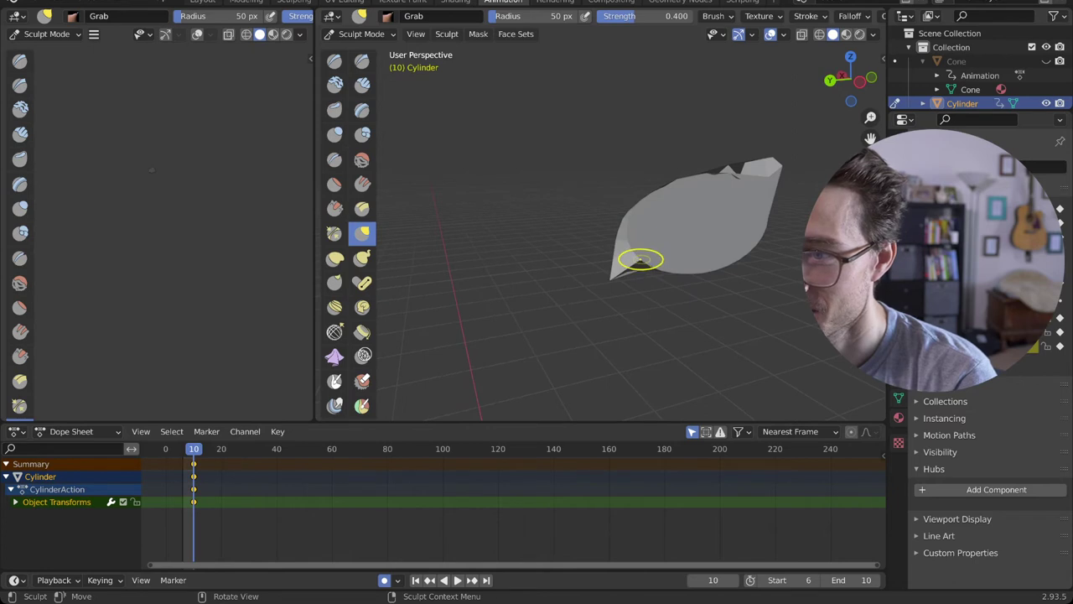
{"action": "mouse_move", "coordinate": [640, 259]}
{"action": "left_mouse_down"}
{"action": "mouse_move", "coordinate": [630, 267]}
{"action": "mouse_move", "coordinate": [637, 248]}
{"action": "mouse_move", "coordinate": [652, 273]}
{"action": "left_mouse_up"}
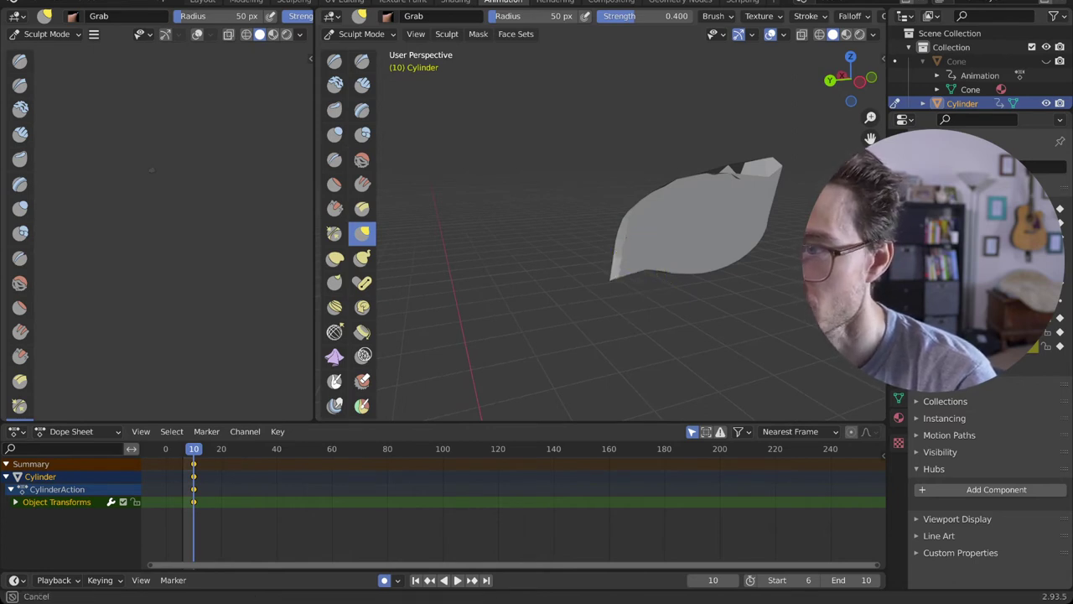
{"action": "left_click_drag", "start_coordinate": [776, 185], "coordinate": [773, 185]}
- Examine the leaf shape from the opposite side, comparing it with and without the last sculpt stroke
{"action": "middle_click_drag", "start_coordinate": [712, 289], "coordinate": [811, 293]}
{"action": "mouse_move", "coordinate": [429, 316]}
{"action": "middle_mouse_down"}
{"action": "mouse_move", "coordinate": [484, 316]}
{"action": "mouse_move", "coordinate": [537, 294]}
{"action": "middle_mouse_up"}
{"action": "mouse_move", "coordinate": [536, 322]}
{"action": "middle_mouse_down"}
{"action": "mouse_move", "coordinate": [587, 320]}
{"action": "mouse_move", "coordinate": [612, 289]}
{"action": "mouse_move", "coordinate": [576, 355]}
{"action": "mouse_move", "coordinate": [599, 281]}
{"action": "mouse_move", "coordinate": [575, 304]}
{"action": "mouse_move", "coordinate": [626, 280]}
{"action": "middle_mouse_up"}
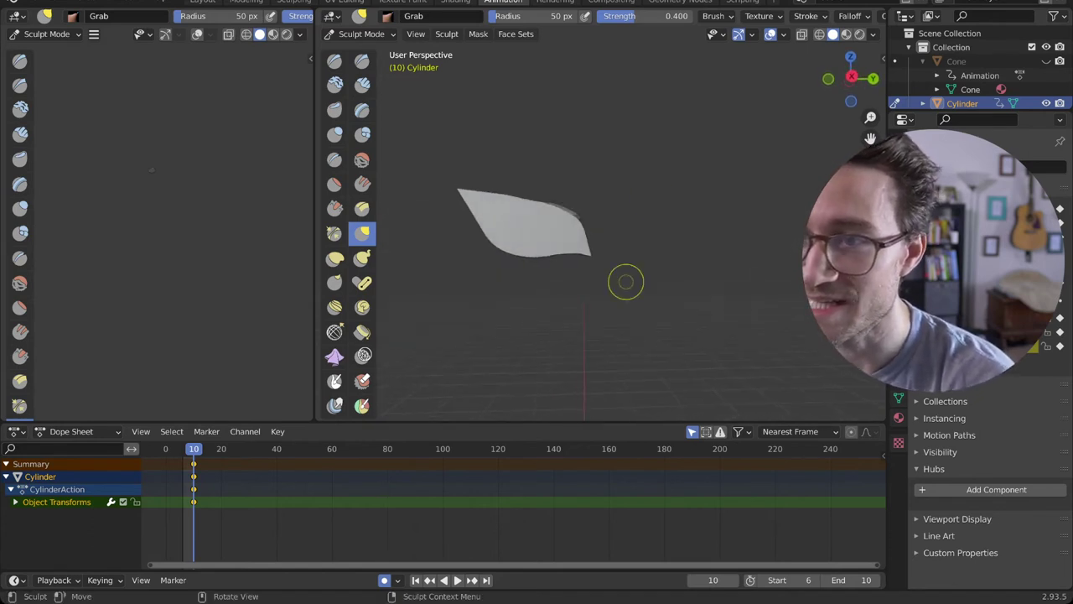
{"action": "key", "text": "ctrl+z"}
{"action": "key", "text": "ctrl+shift+z"}
{"action": "middle_click_drag", "start_coordinate": [548, 309], "coordinate": [613, 146]}
{"action": "middle_click_drag", "start_coordinate": [532, 263], "coordinate": [545, 289]}
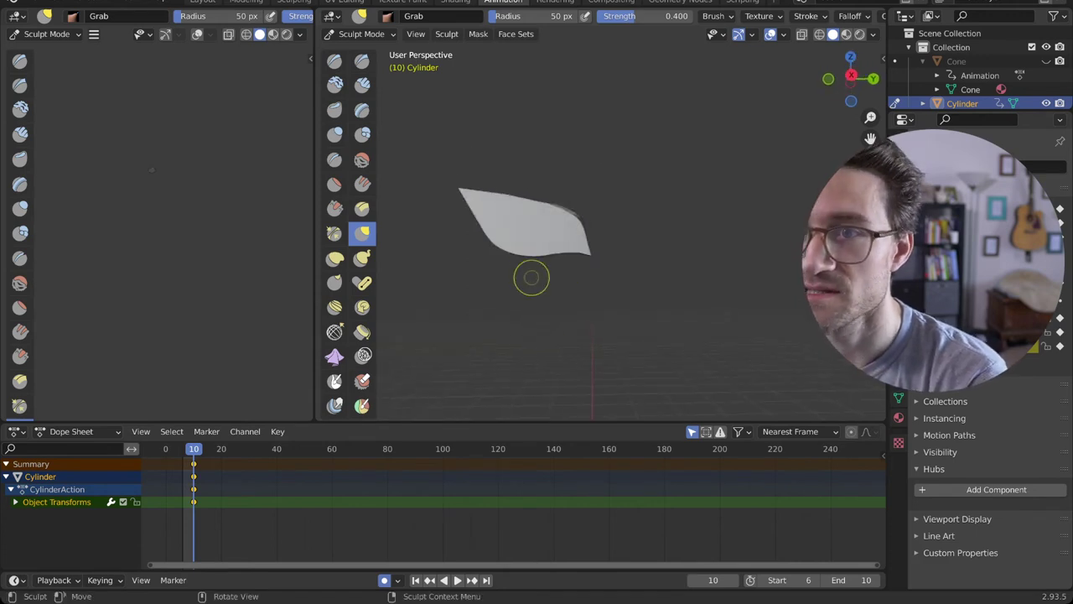
- Switch the cylinder to Object Mode and examine its outline both selected and deselected
{"action": "left_click", "coordinate": [361, 34]}
{"action": "left_click", "coordinate": [360, 50]}
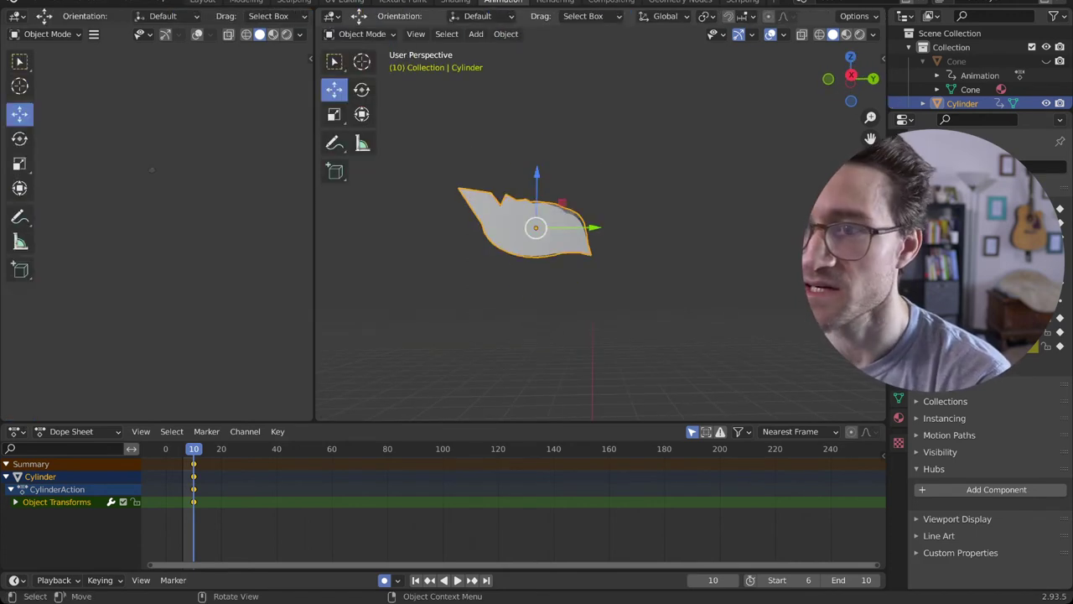
{"action": "scroll", "coordinate": [545, 268], "scroll_direction": "down", "scroll_amount": 3}
{"action": "middle_click_drag", "start_coordinate": [545, 268], "coordinate": [582, 251]}
{"action": "scroll", "coordinate": [553, 251], "scroll_direction": "up", "scroll_amount": 4}
{"action": "scroll", "coordinate": [554, 252], "scroll_direction": "down", "scroll_amount": 1}
{"action": "key", "text": "alt+a"}
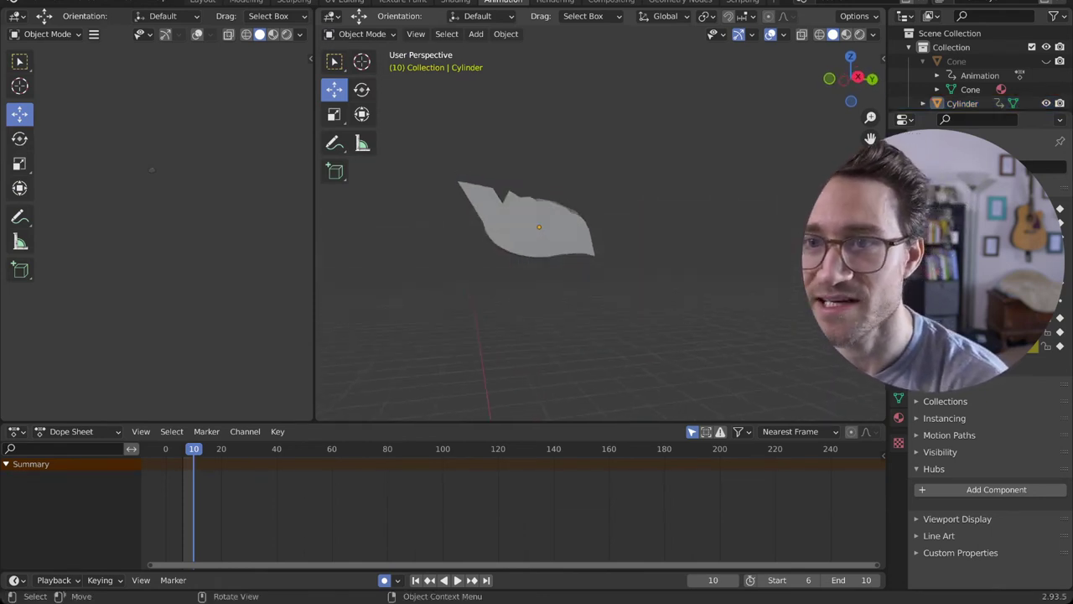
{"action": "key", "text": "a"}
- Return the cylinder to Sculpt Mode and fill the notch beside the long tip by grabbing the upper edge
{"action": "left_click", "coordinate": [362, 34]}
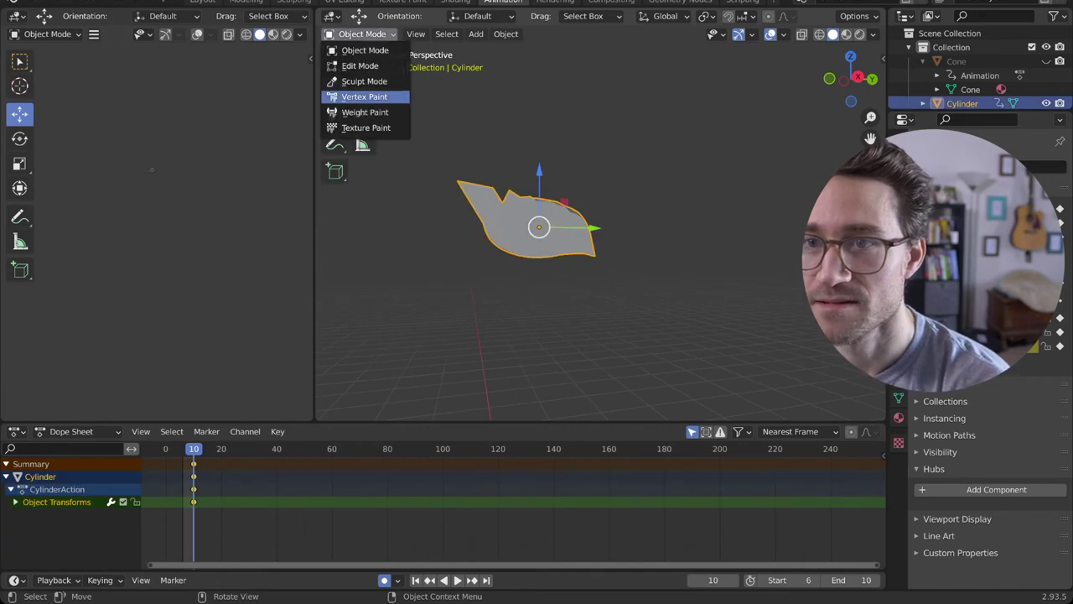
{"action": "left_click", "coordinate": [363, 96]}
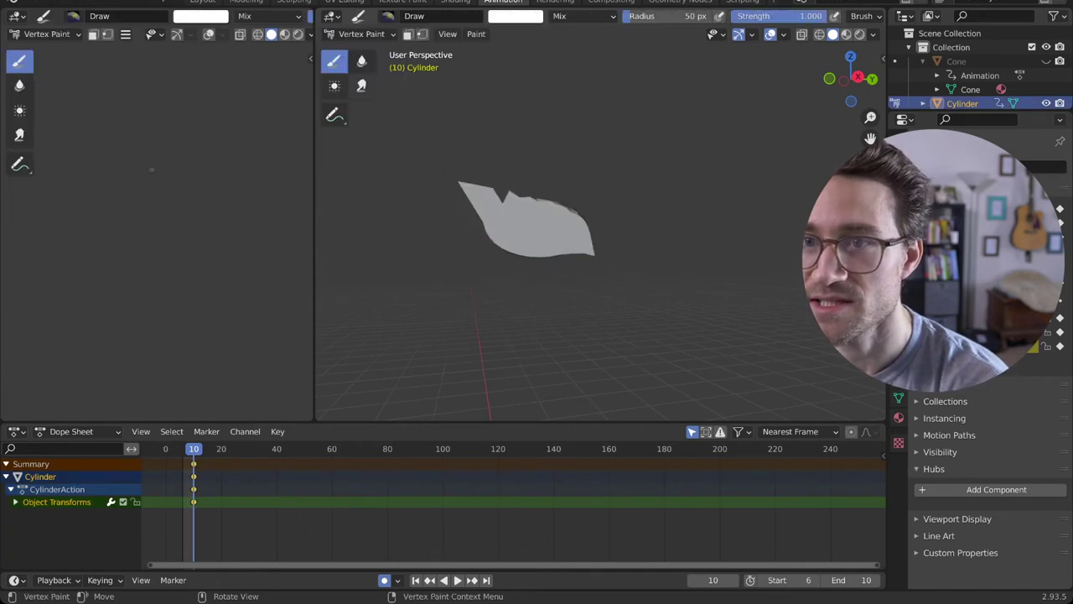
{"action": "left_click", "coordinate": [362, 33]}
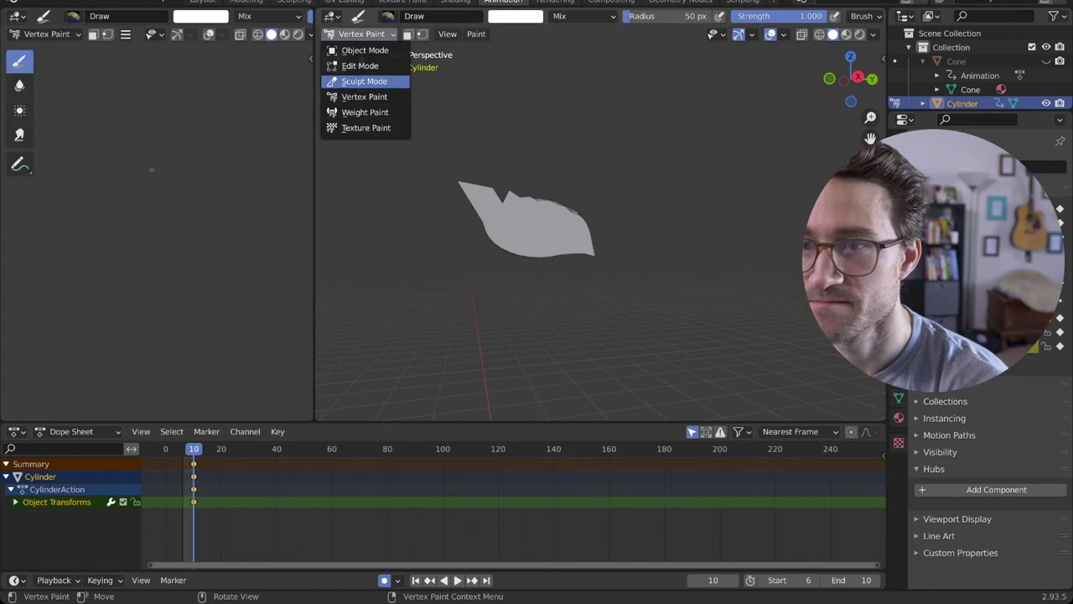
{"action": "left_click", "coordinate": [364, 81]}
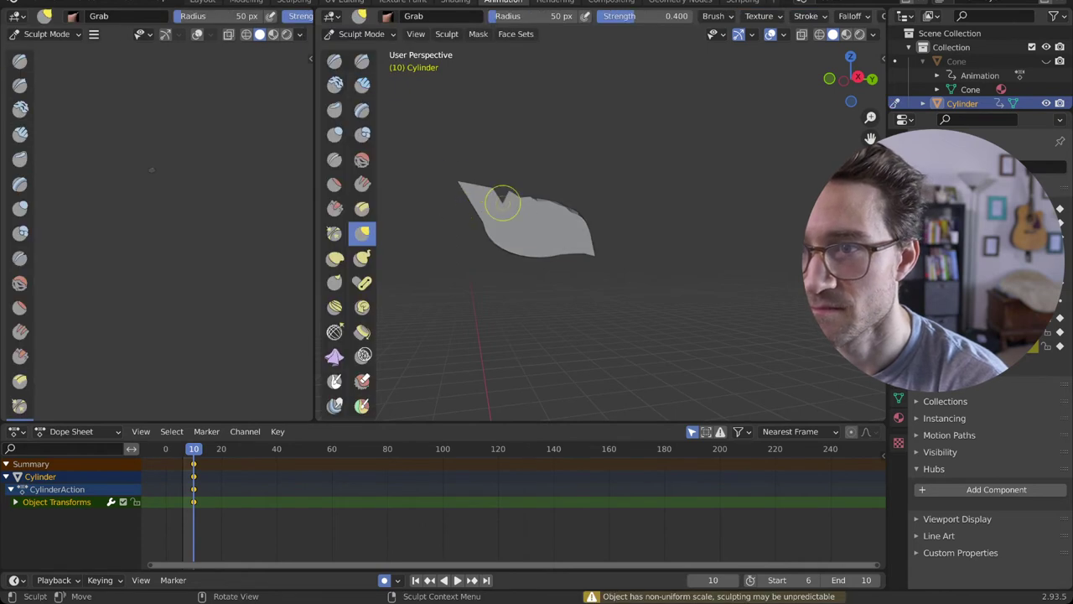
{"action": "mouse_move", "coordinate": [501, 206]}
{"action": "left_mouse_down"}
{"action": "mouse_move", "coordinate": [501, 192]}
{"action": "mouse_move", "coordinate": [529, 190]}
{"action": "mouse_move", "coordinate": [532, 202]}
{"action": "left_mouse_up"}
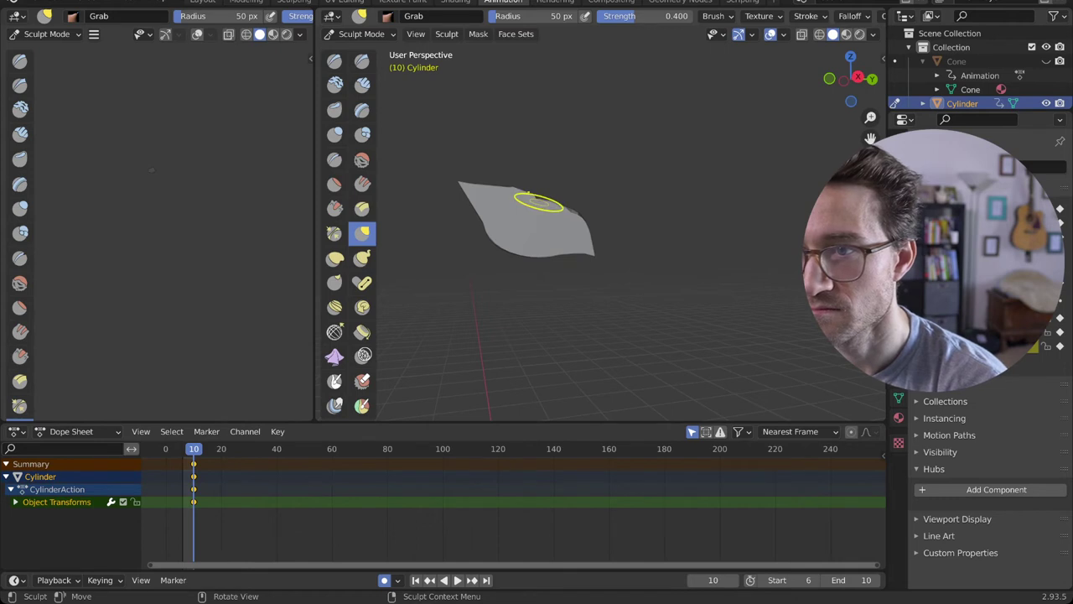
{"action": "left_click_drag", "start_coordinate": [537, 202], "coordinate": [543, 201]}
- Grab the upper edge just past the filled notch and pull it slightly down toward the long tip
{"action": "scroll", "coordinate": [590, 282], "scroll_direction": "down", "scroll_amount": 1}
{"action": "mouse_move", "coordinate": [585, 282]}
{"action": "middle_mouse_down"}
{"action": "mouse_move", "coordinate": [562, 266]}
{"action": "mouse_move", "coordinate": [545, 277]}
{"action": "middle_mouse_up"}
{"action": "scroll", "coordinate": [559, 272], "scroll_direction": "up", "scroll_amount": 2}
{"action": "scroll", "coordinate": [560, 272], "scroll_direction": "down", "scroll_amount": 2}
{"action": "scroll", "coordinate": [524, 230], "scroll_direction": "down", "scroll_amount": 1}
{"action": "middle_click_drag", "start_coordinate": [523, 228], "coordinate": [551, 230]}
{"action": "left_click_drag", "start_coordinate": [535, 197], "coordinate": [523, 207]}
{"action": "middle_click_drag", "start_coordinate": [566, 203], "coordinate": [595, 241]}
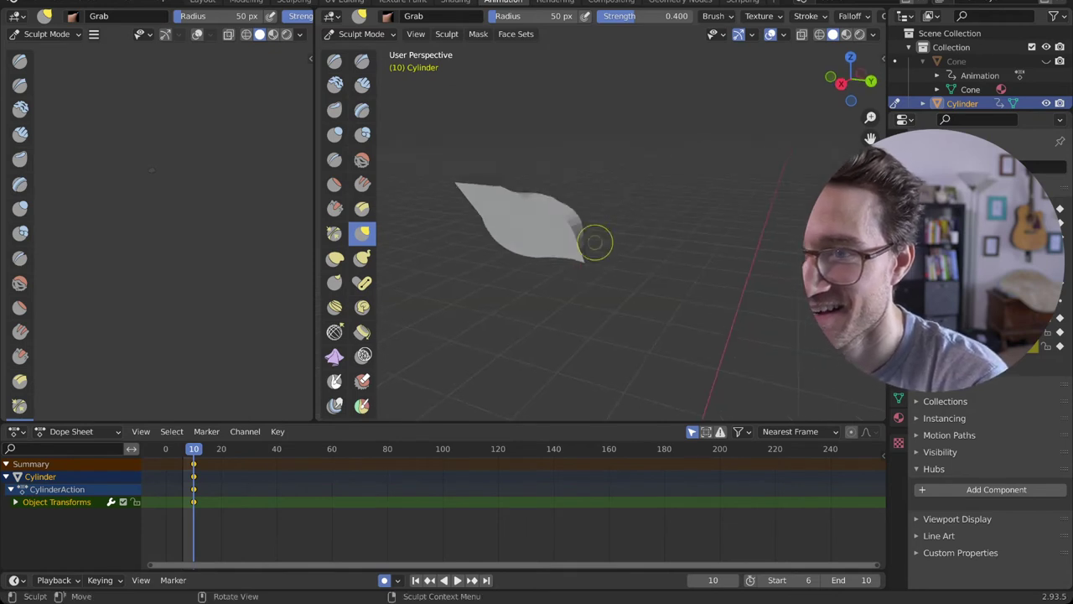
- Show the leaf shape in wireframe shading to expose the rim edges on its opposite side
{"action": "middle_click_drag", "start_coordinate": [607, 205], "coordinate": [587, 175]}
{"action": "middle_click_drag", "start_coordinate": [532, 215], "coordinate": [443, 225]}
{"action": "mouse_move", "coordinate": [530, 273]}
{"action": "middle_mouse_down"}
{"action": "mouse_move", "coordinate": [598, 292]}
{"action": "mouse_move", "coordinate": [719, 214]}
{"action": "middle_mouse_up"}
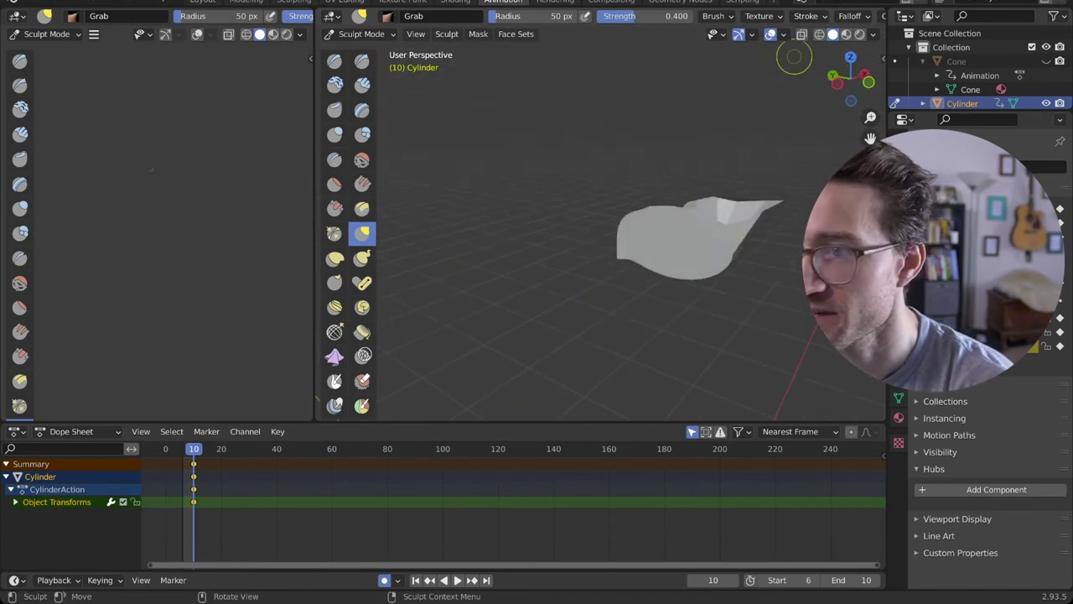
{"action": "left_click", "coordinate": [820, 34]}
{"action": "middle_click_drag", "start_coordinate": [684, 273], "coordinate": [652, 314]}
{"action": "scroll", "coordinate": [686, 302], "scroll_direction": "up", "scroll_amount": 3}
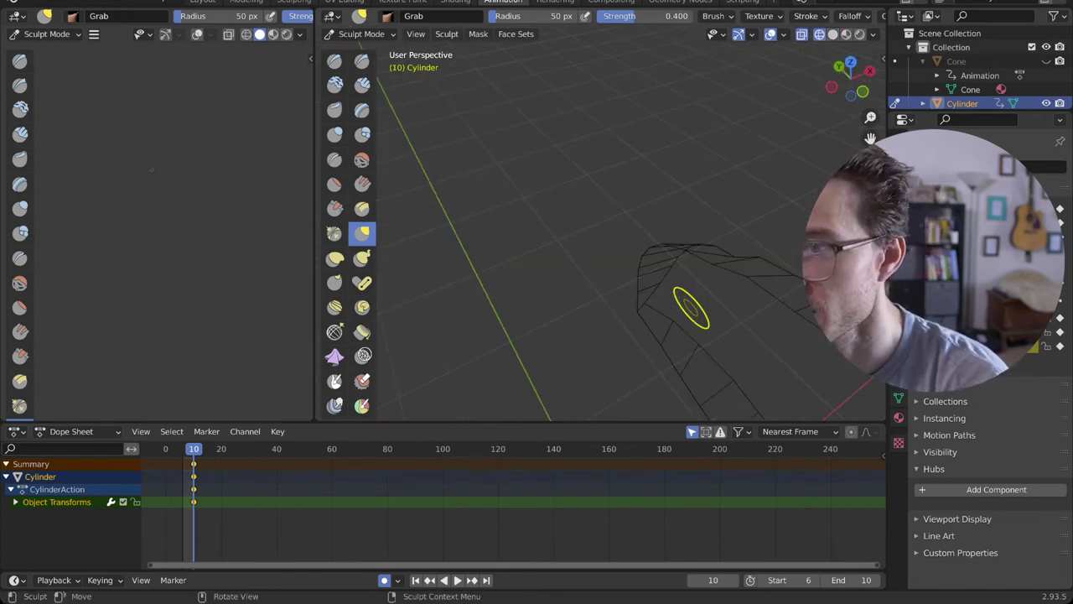
{"action": "mouse_move", "coordinate": [759, 332]}
{"action": "middle_mouse_down"}
{"action": "mouse_move", "coordinate": [525, 156]}
{"action": "mouse_move", "coordinate": [766, 223]}
{"action": "mouse_move", "coordinate": [717, 196]}
{"action": "middle_mouse_up"}
- Raise the sagging near-side rim vertices toward the upper edge along the stretch leading to the long tip
{"action": "left_click_drag", "start_coordinate": [638, 181], "coordinate": [650, 123]}
{"action": "left_click_drag", "start_coordinate": [678, 189], "coordinate": [677, 188]}
{"action": "left_click_drag", "start_coordinate": [682, 128], "coordinate": [682, 126]}
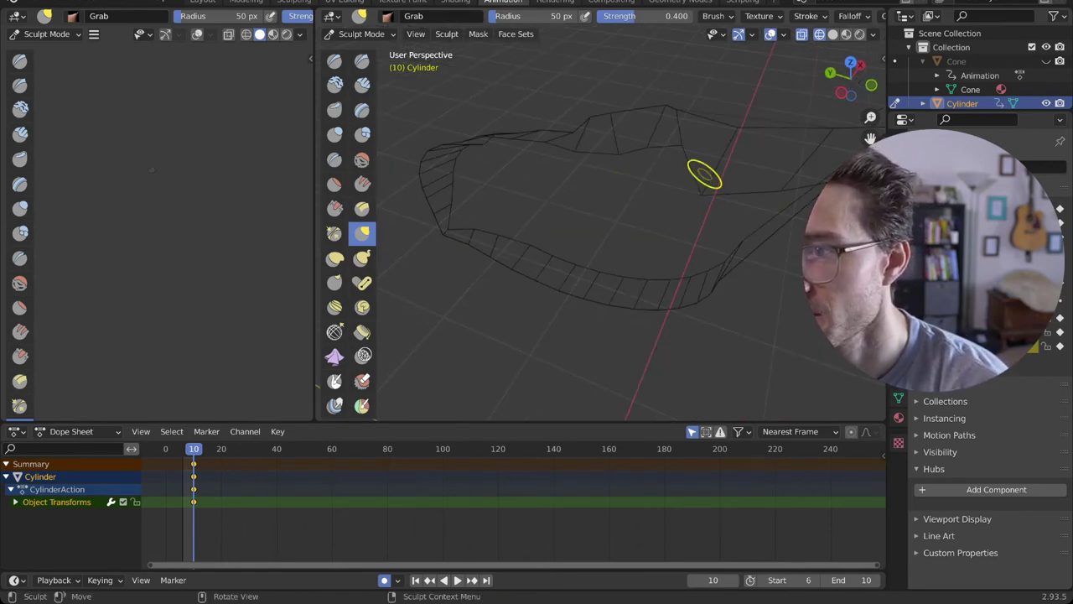
{"action": "left_click_drag", "start_coordinate": [704, 194], "coordinate": [715, 129]}
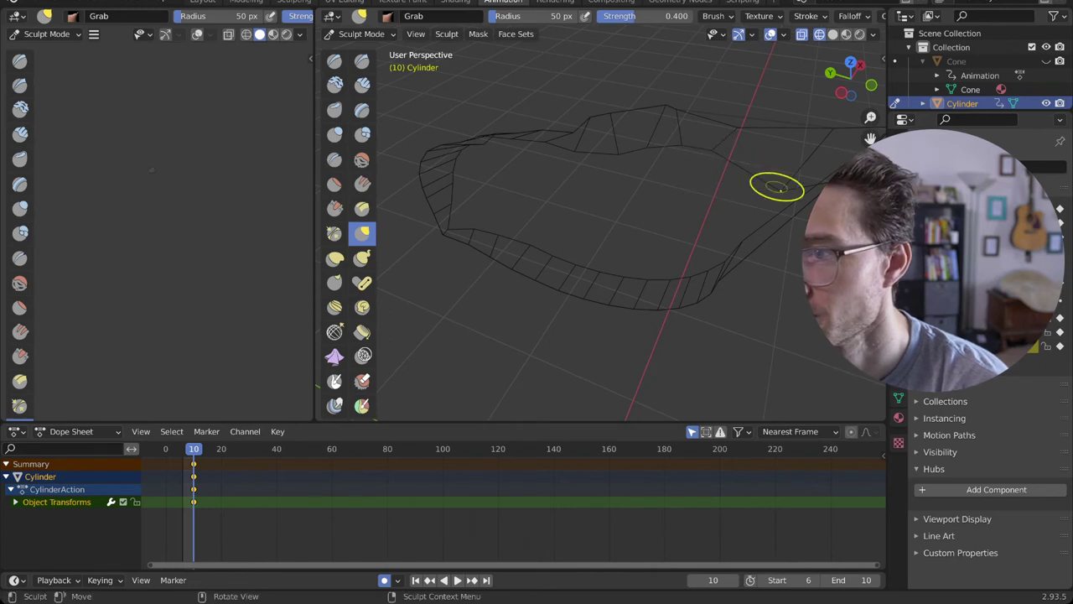
{"action": "left_click_drag", "start_coordinate": [778, 187], "coordinate": [782, 171]}
{"action": "left_click_drag", "start_coordinate": [785, 131], "coordinate": [784, 129]}
- Viewing the shape end-on, pull the outer rim vertices near the far end down along the side
{"action": "mouse_move", "coordinate": [562, 174]}
{"action": "middle_mouse_down"}
{"action": "mouse_move", "coordinate": [631, 146]}
{"action": "mouse_move", "coordinate": [696, 165]}
{"action": "mouse_move", "coordinate": [762, 159]}
{"action": "middle_mouse_up"}
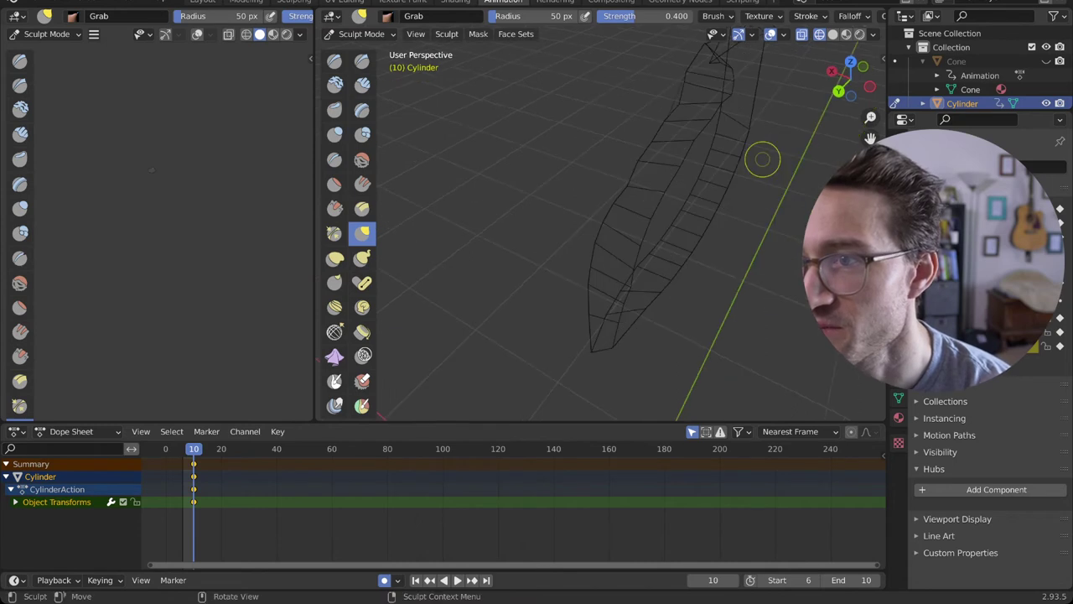
{"action": "mouse_move", "coordinate": [721, 112]}
{"action": "middle_mouse_down"}
{"action": "mouse_move", "coordinate": [752, 84]}
{"action": "mouse_move", "coordinate": [738, 79]}
{"action": "middle_mouse_up"}
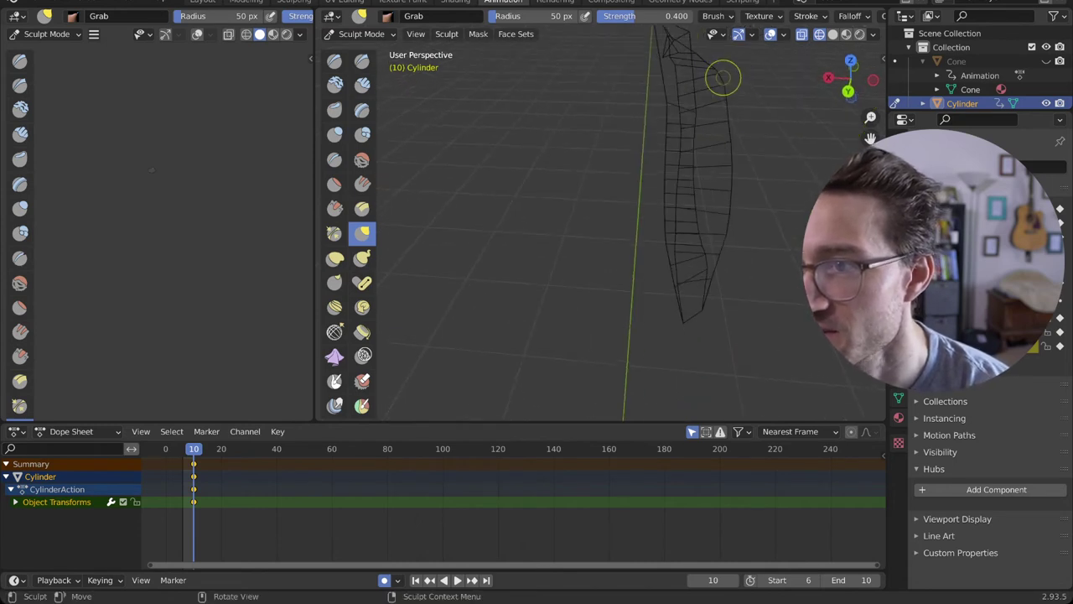
{"action": "left_click_drag", "start_coordinate": [717, 73], "coordinate": [728, 116]}
{"action": "left_click_drag", "start_coordinate": [730, 122], "coordinate": [731, 129]}
- Even out the upper edge near the short tip by shifting its rim vertices down and along the edge
{"action": "middle_click_drag", "start_coordinate": [782, 150], "coordinate": [502, 128]}
{"action": "middle_click_drag", "start_coordinate": [670, 137], "coordinate": [600, 139]}
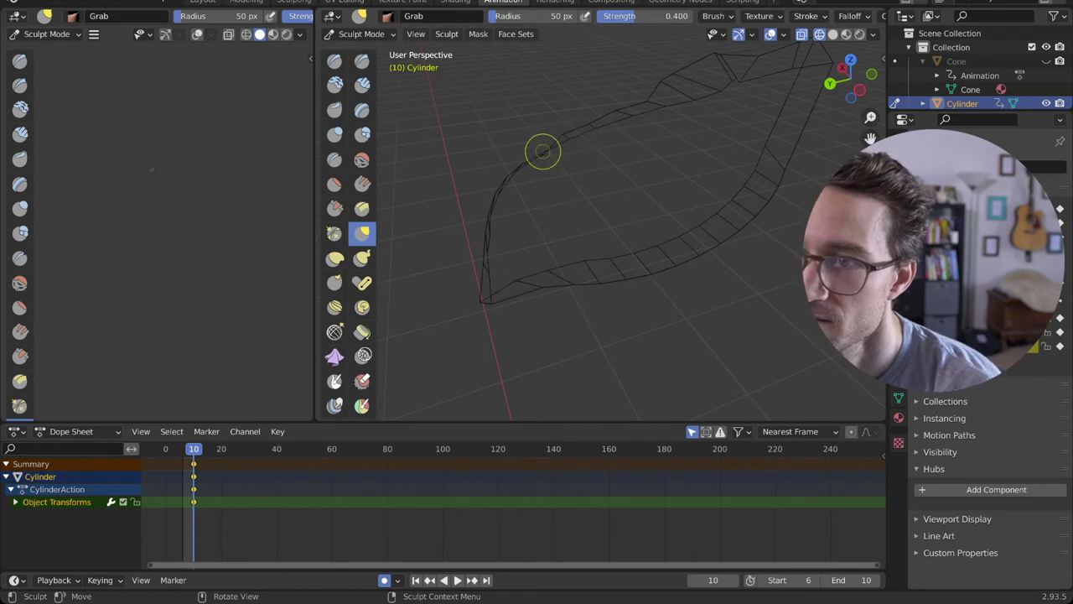
{"action": "mouse_move", "coordinate": [543, 151]}
{"action": "left_mouse_down"}
{"action": "mouse_move", "coordinate": [569, 142]}
{"action": "mouse_move", "coordinate": [546, 157]}
{"action": "left_mouse_up"}
{"action": "left_click_drag", "start_coordinate": [546, 156], "coordinate": [546, 159]}
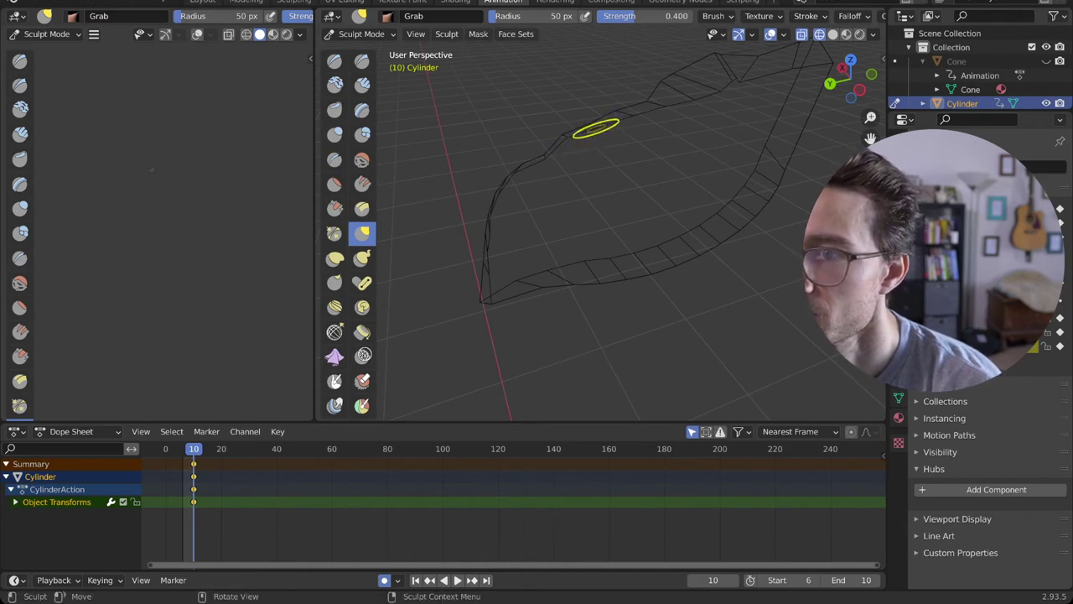
{"action": "left_click_drag", "start_coordinate": [596, 127], "coordinate": [628, 117]}
- Shift the near rim's vertices along the middle of the upper edge toward the long tip and the far rim
{"action": "middle_click_drag", "start_coordinate": [697, 120], "coordinate": [650, 128]}
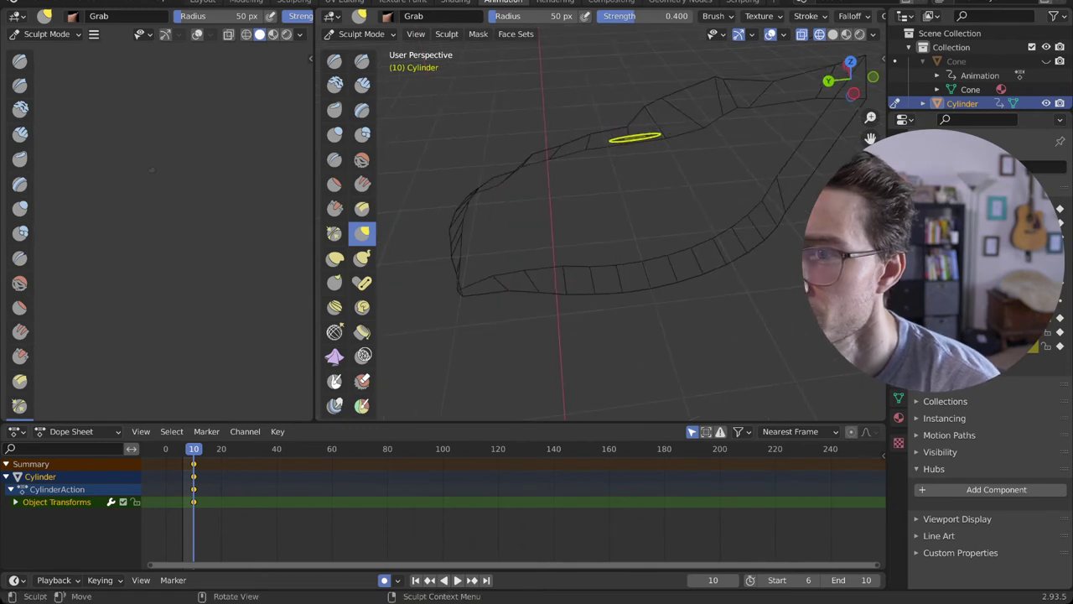
{"action": "mouse_move", "coordinate": [630, 145]}
{"action": "left_mouse_down"}
{"action": "mouse_move", "coordinate": [671, 137]}
{"action": "mouse_move", "coordinate": [662, 131]}
{"action": "left_mouse_up"}
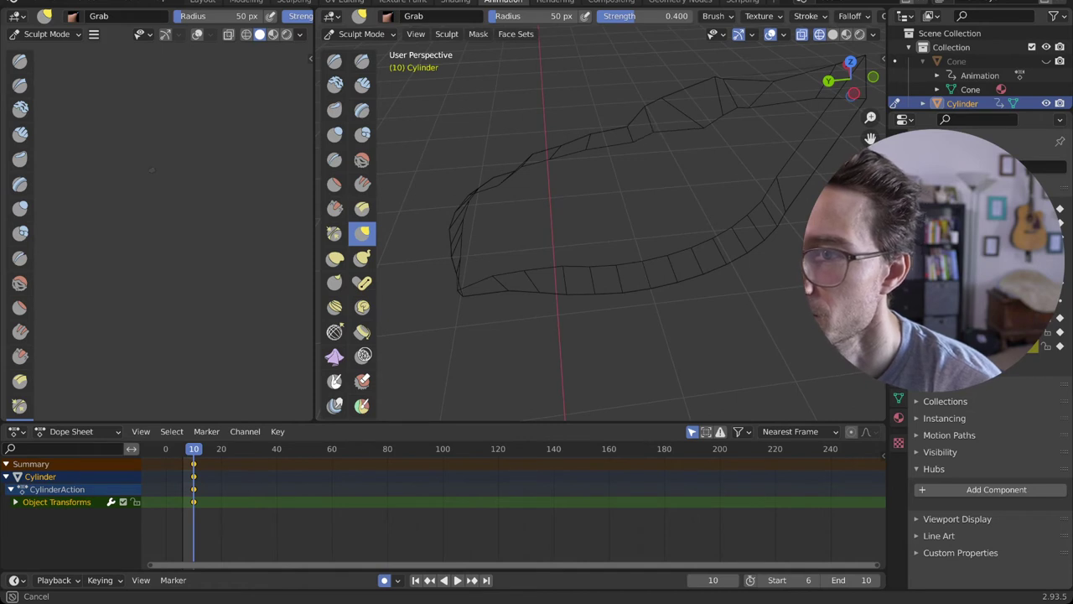
{"action": "left_click_drag", "start_coordinate": [663, 131], "coordinate": [702, 122]}
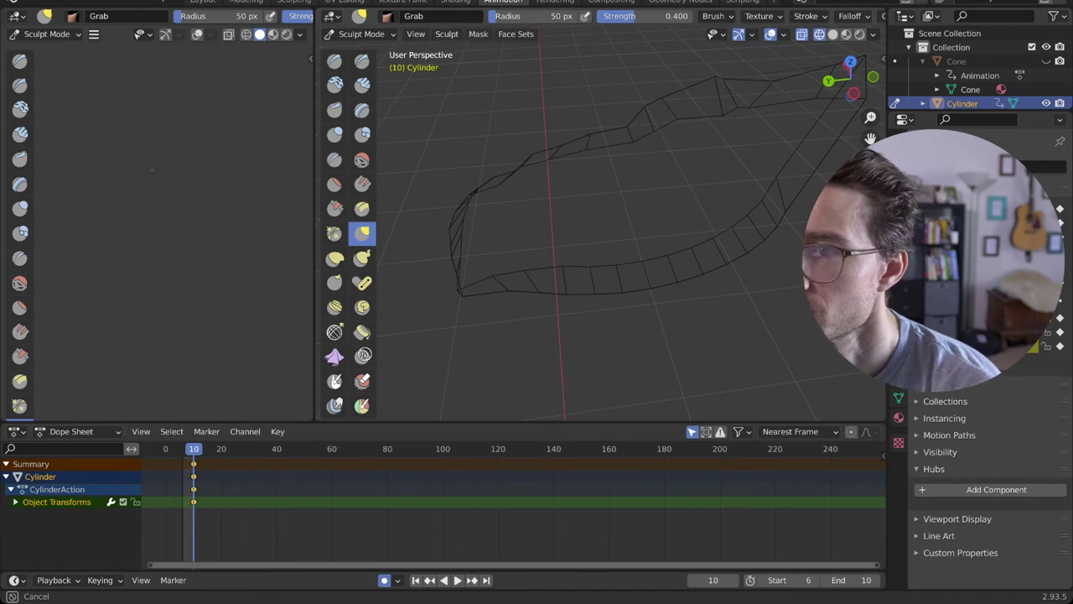
{"action": "mouse_move", "coordinate": [702, 122]}
{"action": "left_mouse_down"}
{"action": "mouse_move", "coordinate": [675, 123]}
{"action": "mouse_move", "coordinate": [721, 118]}
{"action": "mouse_move", "coordinate": [733, 96]}
{"action": "mouse_move", "coordinate": [755, 120]}
{"action": "left_mouse_up"}
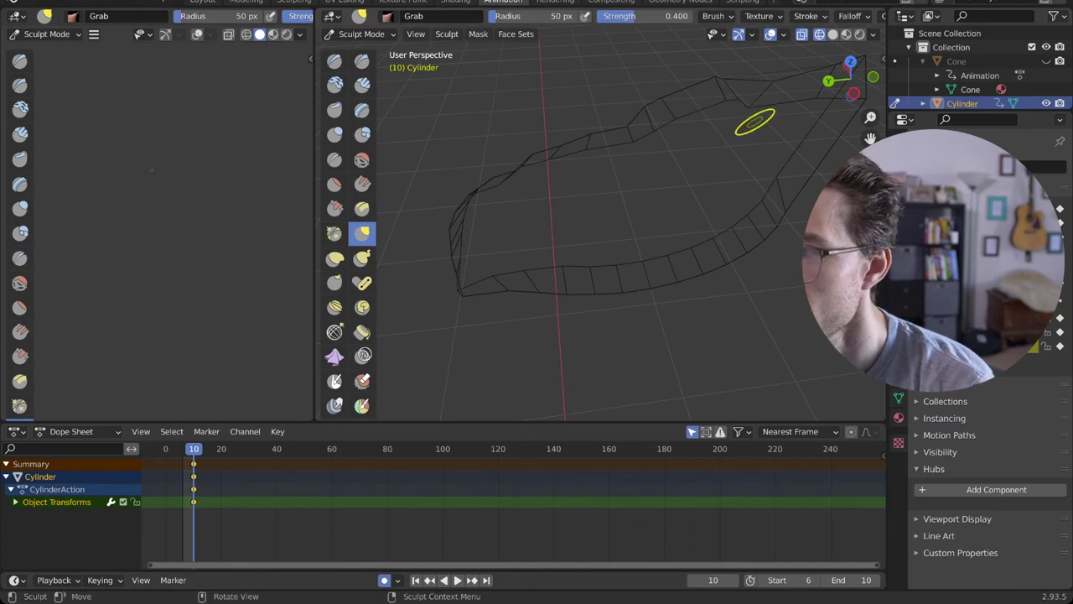
- Nudge the wireframe rim vertices near the long tip and along the middle of the upper edge into line
{"action": "middle_click_drag", "start_coordinate": [754, 120], "coordinate": [586, 222]}
{"action": "mouse_move", "coordinate": [716, 221]}
{"action": "middle_mouse_down"}
{"action": "mouse_move", "coordinate": [697, 244]}
{"action": "mouse_move", "coordinate": [752, 177]}
{"action": "middle_mouse_up"}
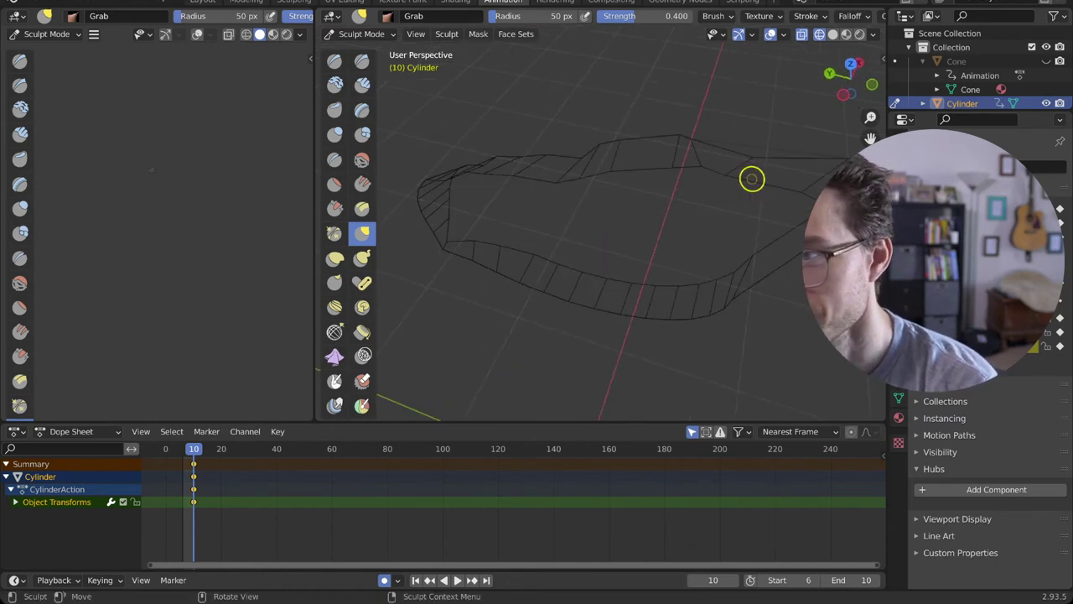
{"action": "left_click_drag", "start_coordinate": [725, 173], "coordinate": [728, 173]}
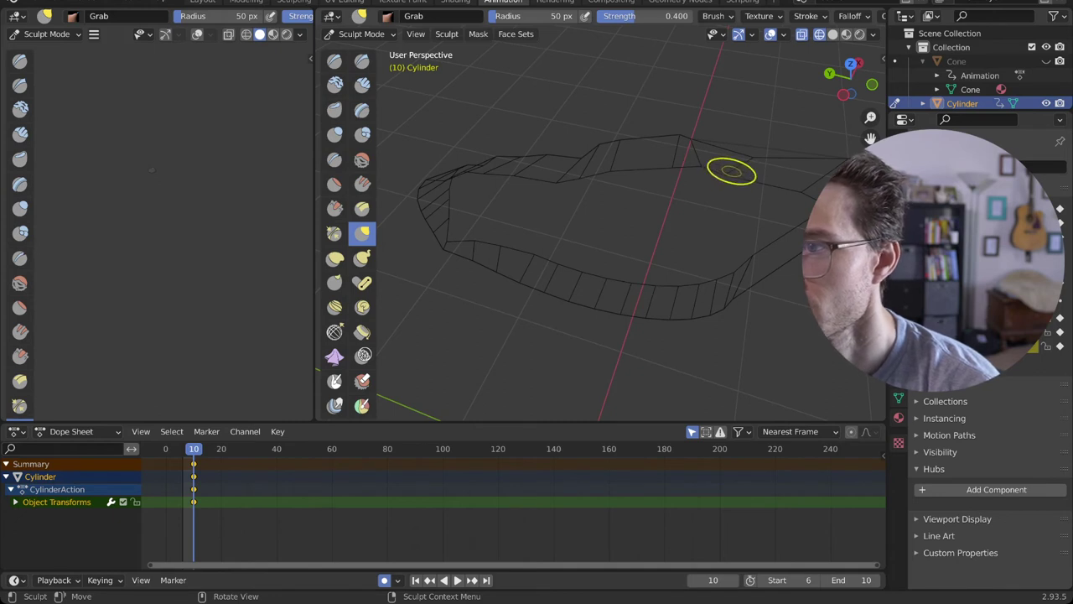
{"action": "mouse_move", "coordinate": [726, 176]}
{"action": "middle_mouse_down"}
{"action": "mouse_move", "coordinate": [690, 108]}
{"action": "mouse_move", "coordinate": [681, 123]}
{"action": "mouse_move", "coordinate": [645, 117]}
{"action": "mouse_move", "coordinate": [501, 242]}
{"action": "middle_mouse_up"}
{"action": "left_click_drag", "start_coordinate": [501, 240], "coordinate": [502, 239]}
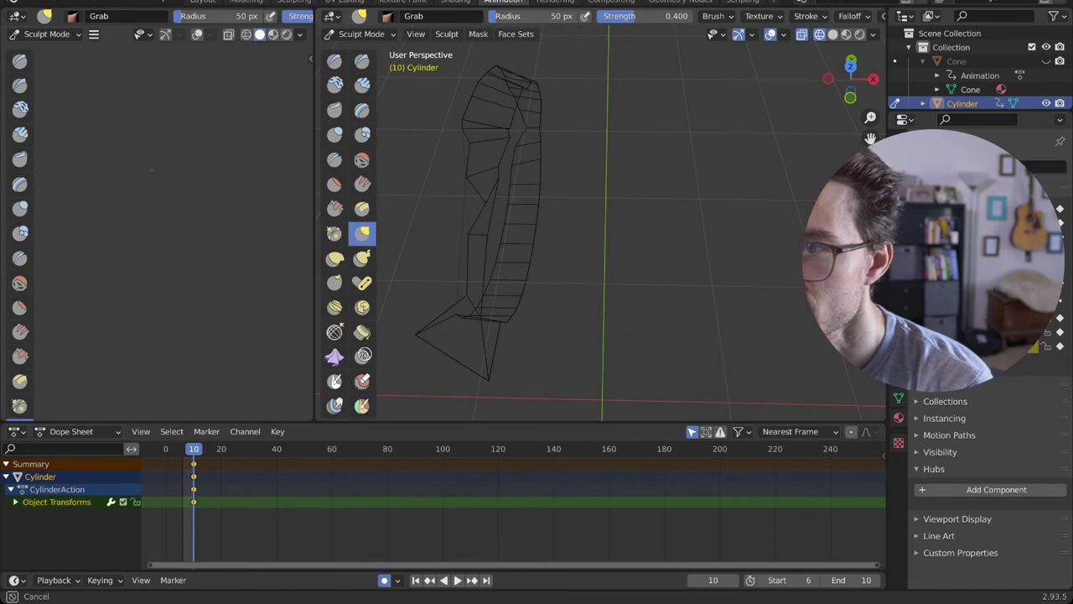
{"action": "left_click_drag", "start_coordinate": [470, 231], "coordinate": [460, 223]}
{"action": "mouse_move", "coordinate": [460, 223]}
{"action": "middle_mouse_down"}
{"action": "mouse_move", "coordinate": [539, 193]}
{"action": "mouse_move", "coordinate": [561, 205]}
{"action": "middle_mouse_up"}
{"action": "left_click_drag", "start_coordinate": [522, 223], "coordinate": [527, 221]}
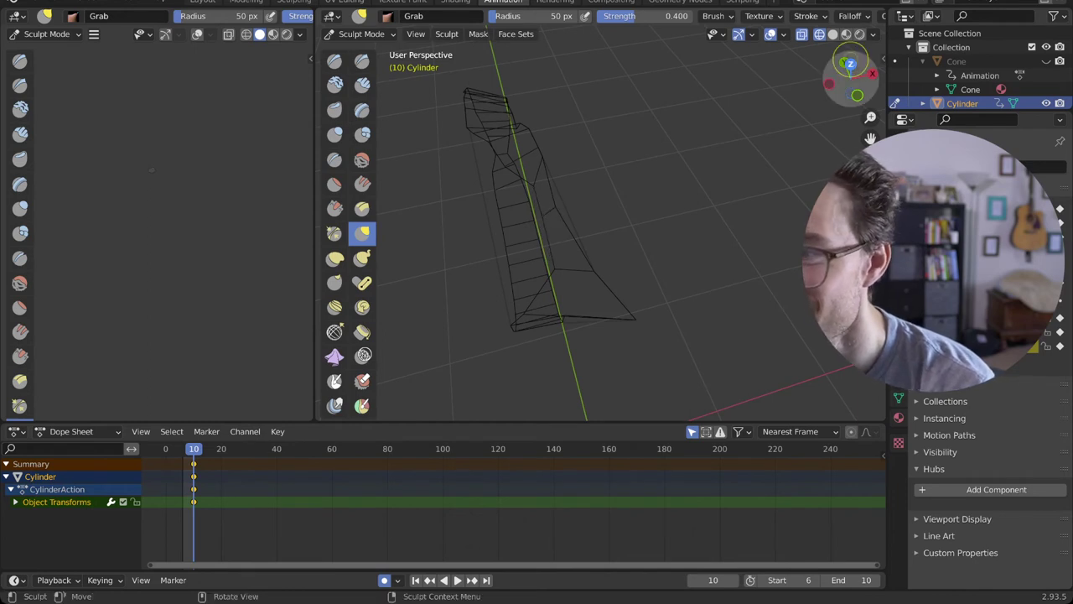
- Switch to solid shading and, viewing the shape end-on, shift the upper edge's vertices outward and toward the short tip
{"action": "left_click", "coordinate": [832, 33]}
{"action": "mouse_move", "coordinate": [623, 168]}
{"action": "middle_mouse_down"}
{"action": "mouse_move", "coordinate": [662, 180]}
{"action": "mouse_move", "coordinate": [516, 236]}
{"action": "middle_mouse_up"}
{"action": "mouse_move", "coordinate": [527, 230]}
{"action": "left_mouse_down"}
{"action": "mouse_move", "coordinate": [520, 238]}
{"action": "mouse_move", "coordinate": [522, 199]}
{"action": "mouse_move", "coordinate": [539, 233]}
{"action": "left_mouse_up"}
{"action": "left_click_drag", "start_coordinate": [525, 288], "coordinate": [507, 291]}
{"action": "middle_click_drag", "start_coordinate": [576, 294], "coordinate": [518, 283]}
{"action": "middle_click_drag", "start_coordinate": [508, 356], "coordinate": [517, 266]}
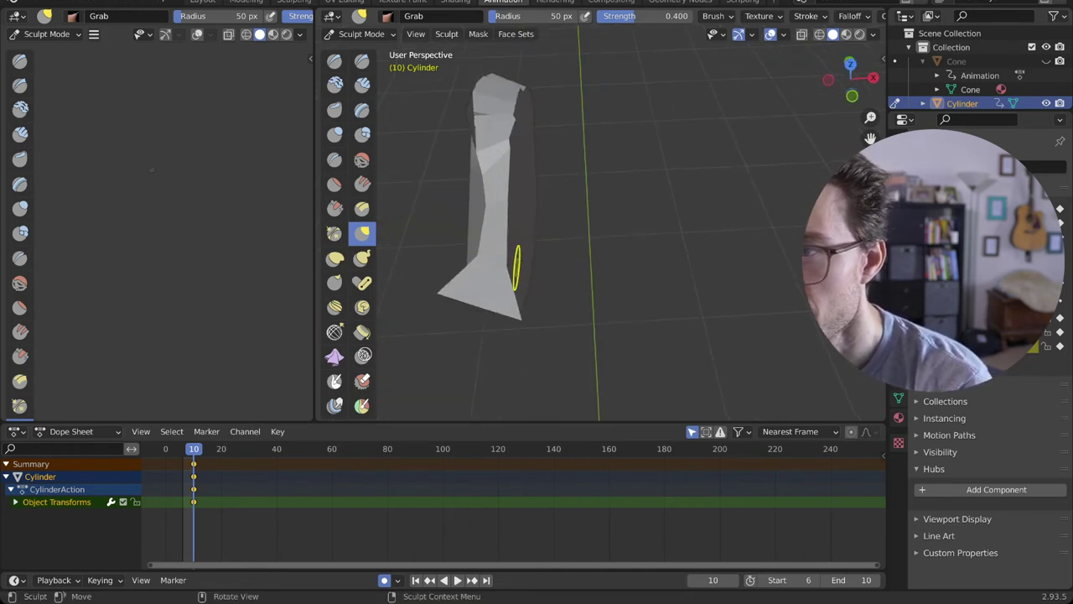
{"action": "left_click_drag", "start_coordinate": [479, 258], "coordinate": [463, 251]}
{"action": "left_click_drag", "start_coordinate": [488, 204], "coordinate": [462, 148]}
{"action": "mouse_move", "coordinate": [487, 212]}
{"action": "left_mouse_down"}
{"action": "mouse_move", "coordinate": [459, 200]}
{"action": "mouse_move", "coordinate": [486, 205]}
{"action": "mouse_move", "coordinate": [421, 108]}
{"action": "left_mouse_up"}
- Adjust the vertices around the bumps in the middle of the upper edge with the Grab brush
{"action": "mouse_move", "coordinate": [633, 249]}
{"action": "middle_mouse_down"}
{"action": "mouse_move", "coordinate": [539, 207]}
{"action": "mouse_move", "coordinate": [610, 210]}
{"action": "middle_mouse_up"}
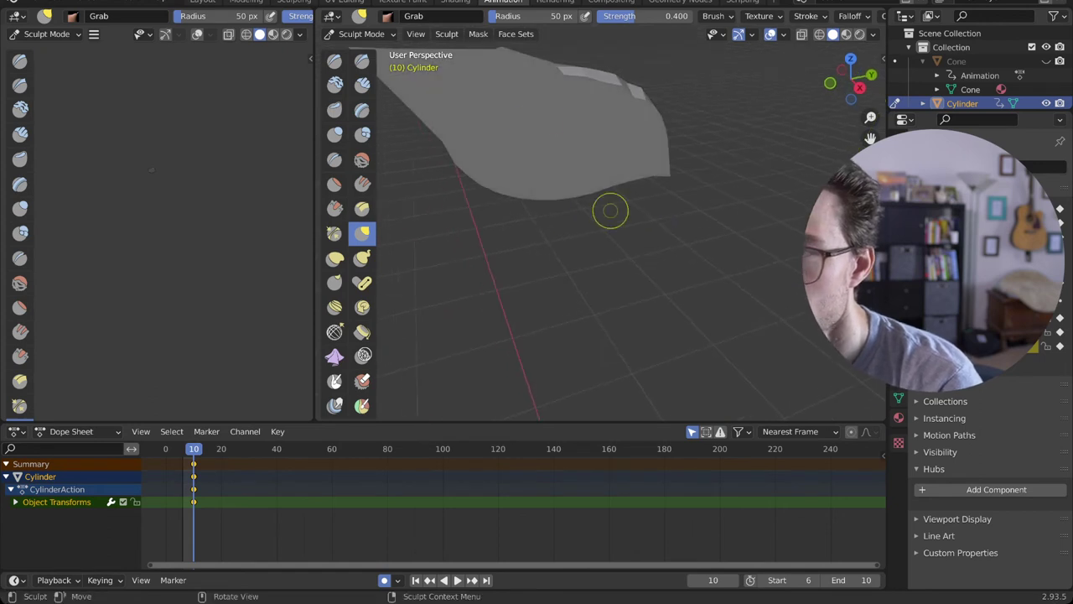
{"action": "left_click_drag", "start_coordinate": [503, 49], "coordinate": [536, 84]}
{"action": "middle_click_drag", "start_coordinate": [554, 100], "coordinate": [526, 83]}
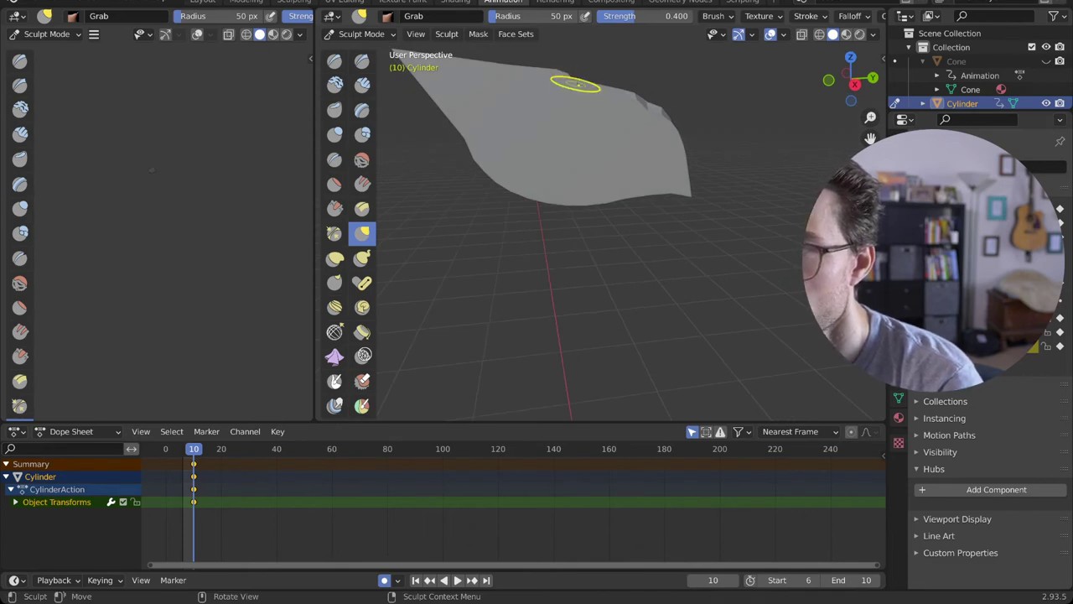
{"action": "left_click_drag", "start_coordinate": [576, 82], "coordinate": [582, 77]}
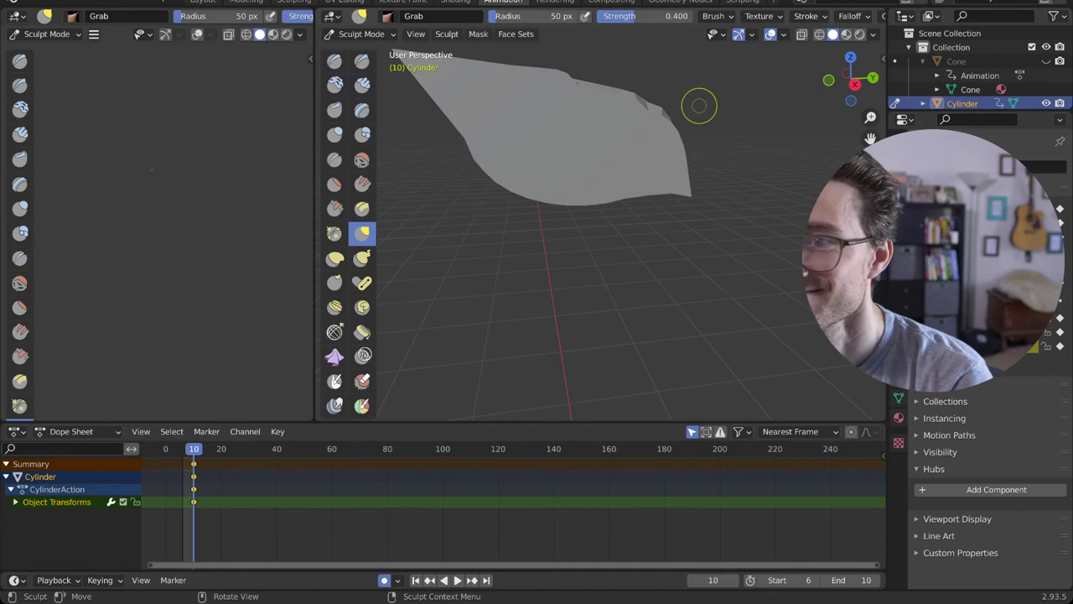
{"action": "mouse_move", "coordinate": [650, 107]}
{"action": "middle_mouse_down"}
{"action": "mouse_move", "coordinate": [556, 264]}
{"action": "mouse_move", "coordinate": [505, 290]}
{"action": "middle_mouse_up"}
{"action": "mouse_move", "coordinate": [675, 206]}
{"action": "middle_mouse_down"}
{"action": "mouse_move", "coordinate": [495, 215]}
{"action": "mouse_move", "coordinate": [463, 197]}
{"action": "middle_mouse_up"}
{"action": "middle_click_drag", "start_coordinate": [493, 149], "coordinate": [651, 231], "text": "shift"}
{"action": "left_click_drag", "start_coordinate": [627, 141], "coordinate": [627, 136]}
- From the front, smooth the upper edge by pulling the bump near the short tip inward and filling the dent at its middle
{"action": "middle_click_drag", "start_coordinate": [559, 225], "coordinate": [641, 233]}
{"action": "middle_click_drag", "start_coordinate": [663, 184], "coordinate": [734, 115]}
{"action": "middle_click_drag", "start_coordinate": [644, 326], "coordinate": [674, 289]}
{"action": "scroll", "coordinate": [702, 232], "scroll_direction": "down", "scroll_amount": 1}
{"action": "mouse_move", "coordinate": [702, 232]}
{"action": "middle_mouse_down"}
{"action": "mouse_move", "coordinate": [703, 195]}
{"action": "mouse_move", "coordinate": [703, 213]}
{"action": "middle_mouse_up"}
{"action": "middle_click_drag", "start_coordinate": [684, 299], "coordinate": [684, 297]}
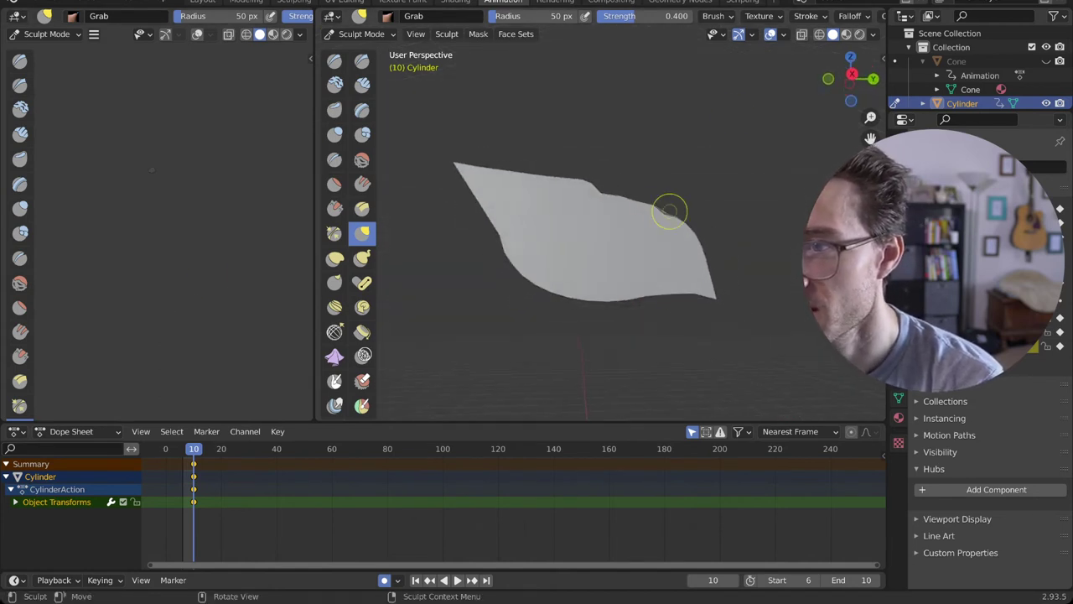
{"action": "left_click_drag", "start_coordinate": [653, 206], "coordinate": [650, 212]}
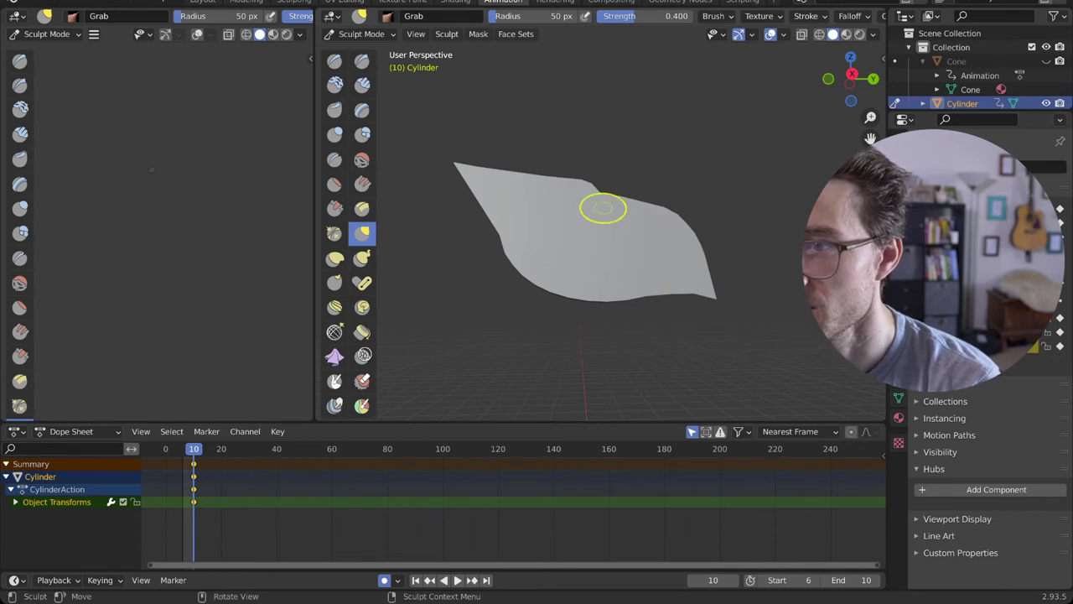
{"action": "left_click_drag", "start_coordinate": [600, 192], "coordinate": [636, 195]}
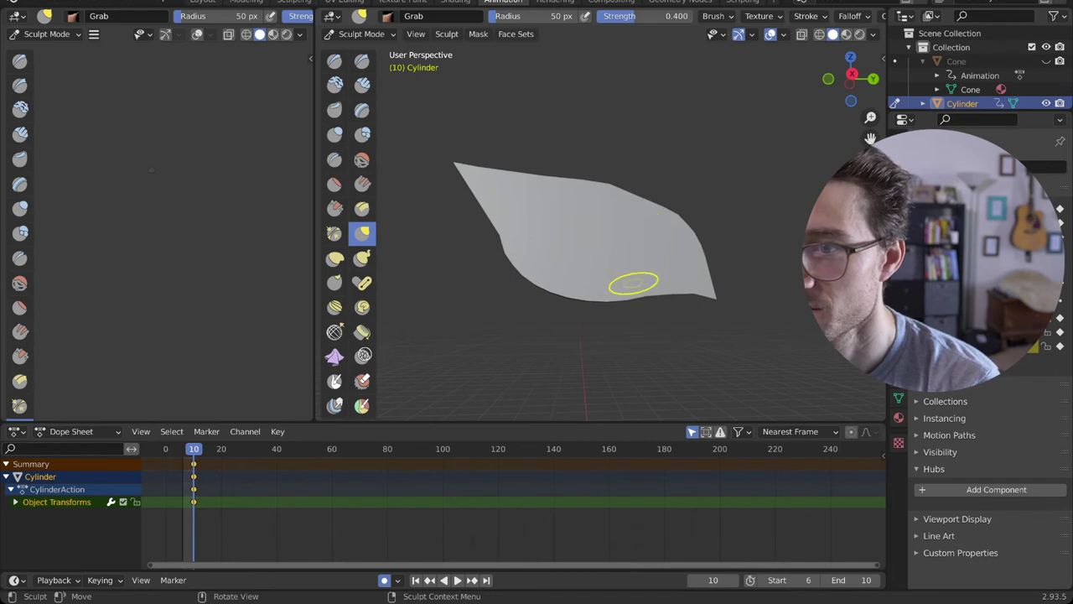
- Straighten the lower edge toward the long tip, then refine the upper edge's middle and the lower rim on the reverse side
{"action": "mouse_move", "coordinate": [504, 255]}
{"action": "left_mouse_down"}
{"action": "mouse_move", "coordinate": [531, 287]}
{"action": "mouse_move", "coordinate": [571, 298]}
{"action": "left_mouse_up"}
{"action": "middle_click_drag", "start_coordinate": [629, 312], "coordinate": [617, 318]}
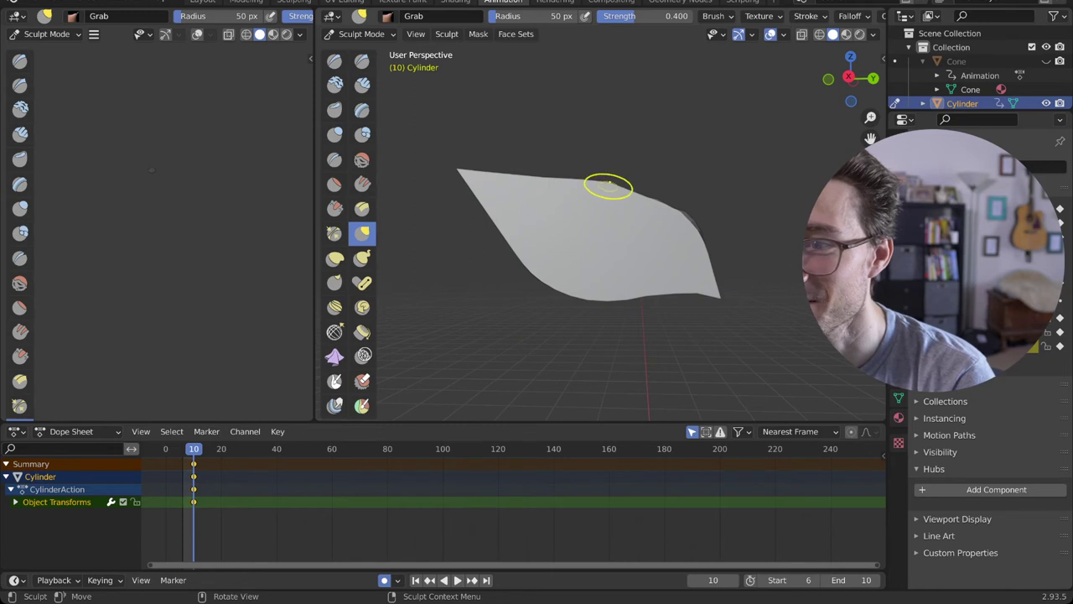
{"action": "left_click_drag", "start_coordinate": [609, 185], "coordinate": [610, 192]}
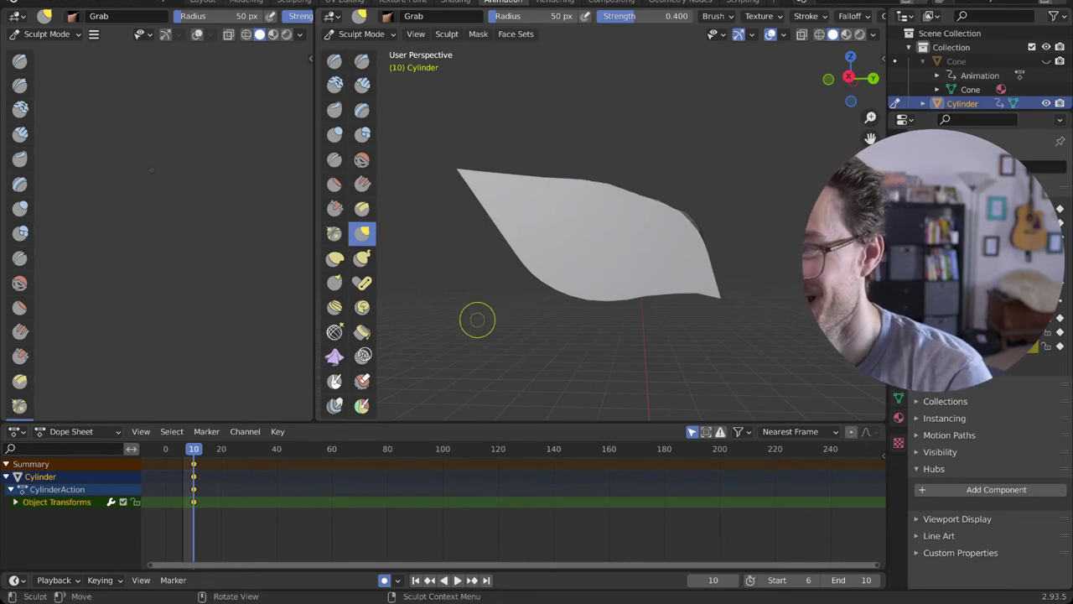
{"action": "mouse_move", "coordinate": [465, 311]}
{"action": "middle_mouse_down"}
{"action": "mouse_move", "coordinate": [746, 353]}
{"action": "mouse_move", "coordinate": [726, 330]}
{"action": "mouse_move", "coordinate": [542, 344]}
{"action": "mouse_move", "coordinate": [597, 337]}
{"action": "middle_mouse_up"}
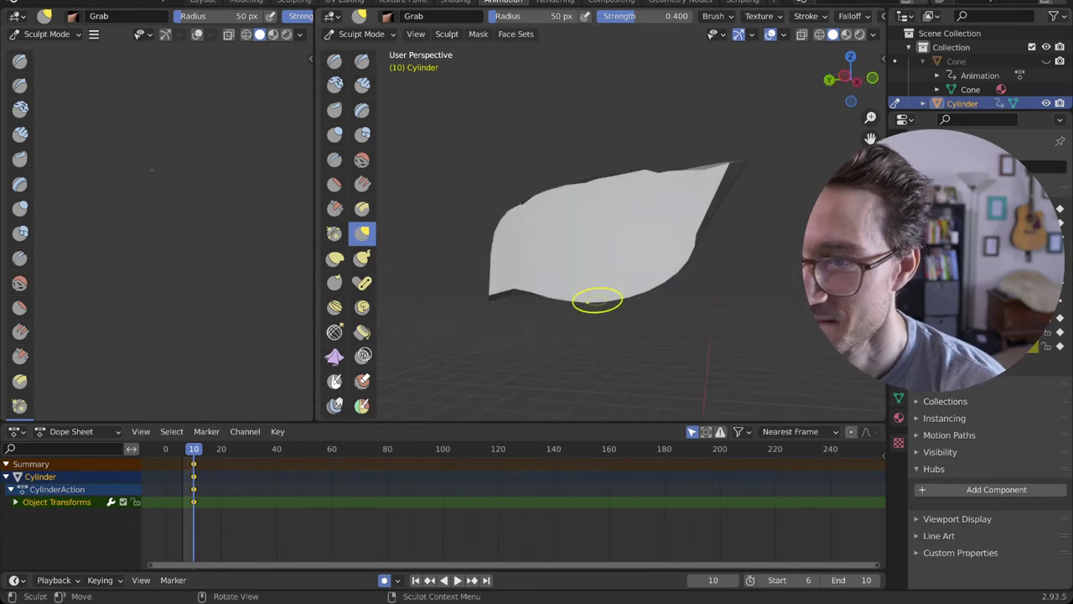
{"action": "mouse_move", "coordinate": [592, 302]}
{"action": "left_mouse_down"}
{"action": "mouse_move", "coordinate": [678, 269]}
{"action": "mouse_move", "coordinate": [629, 291]}
{"action": "left_mouse_up"}
{"action": "mouse_move", "coordinate": [670, 312]}
{"action": "middle_mouse_down"}
{"action": "mouse_move", "coordinate": [667, 349]}
{"action": "mouse_move", "coordinate": [518, 343]}
{"action": "mouse_move", "coordinate": [587, 335]}
{"action": "mouse_move", "coordinate": [520, 334]}
{"action": "mouse_move", "coordinate": [653, 331]}
{"action": "mouse_move", "coordinate": [602, 349]}
{"action": "middle_mouse_up"}
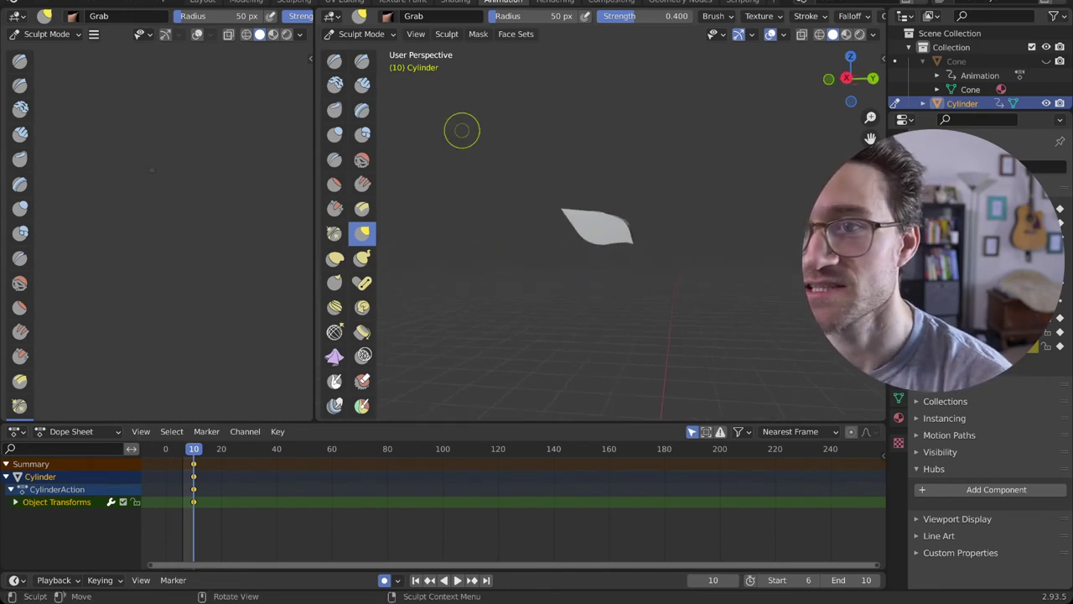
- Return to Object Mode and duplicate the leaf shape, offsetting the copy about 0.86 m along the Y axis
{"action": "left_click", "coordinate": [362, 34]}
{"action": "left_click", "coordinate": [361, 45]}
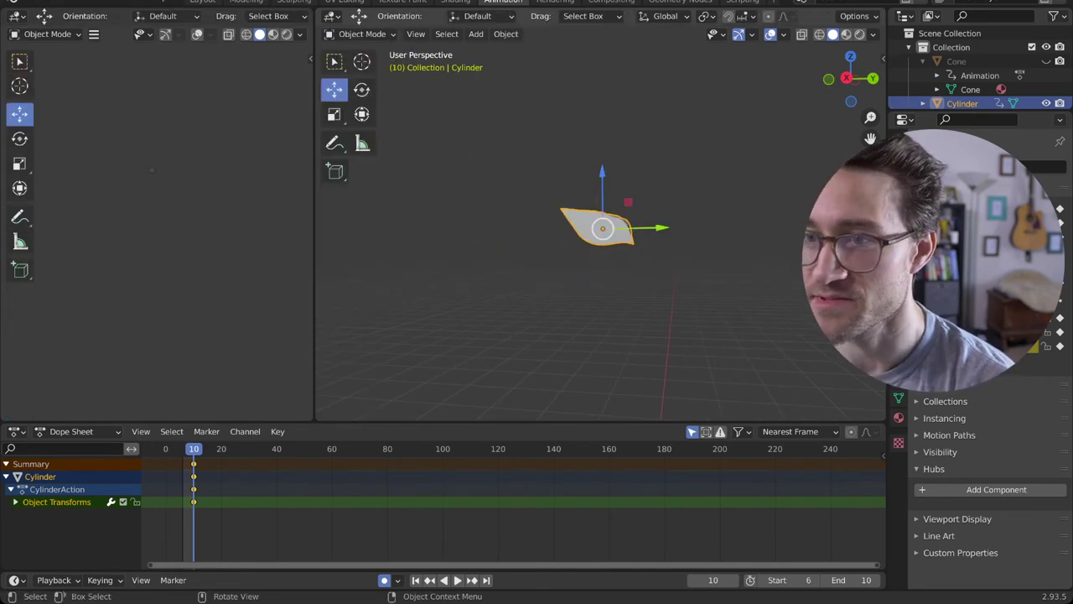
{"action": "key", "text": "alt+a"}
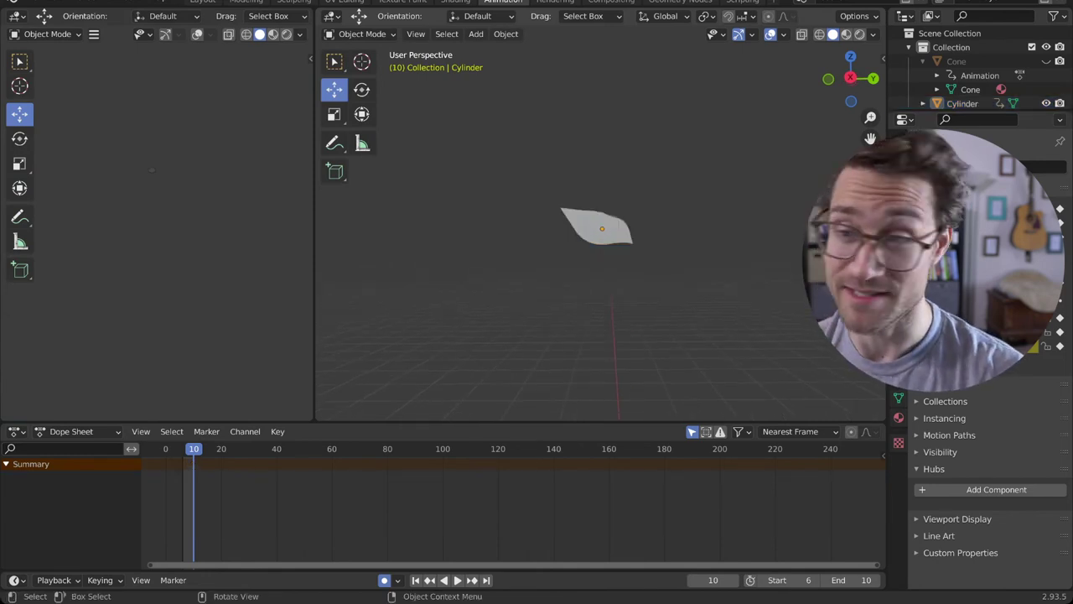
{"action": "left_click", "coordinate": [602, 228]}
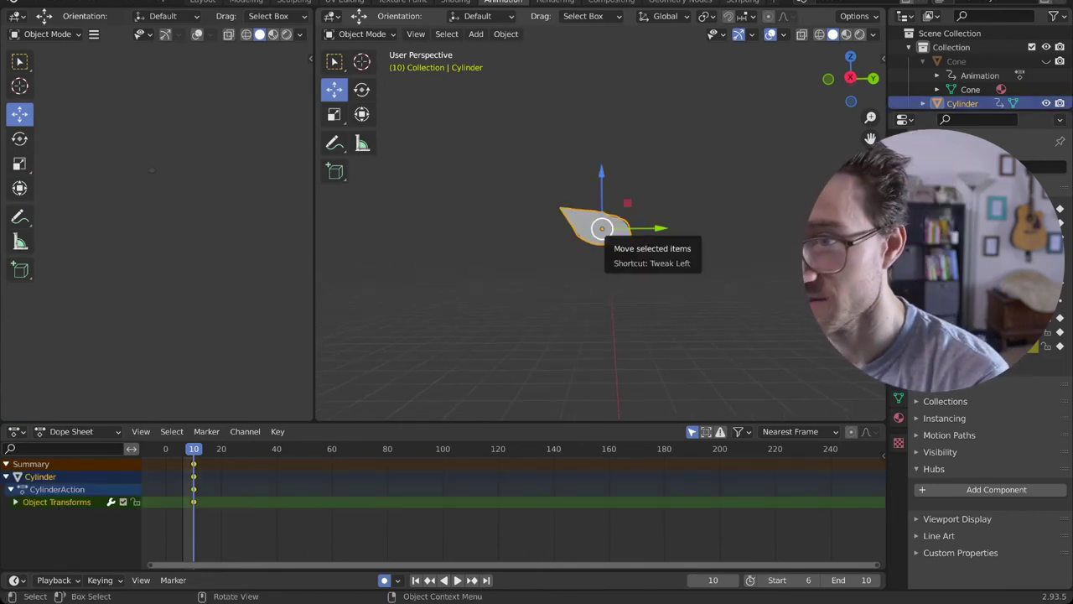
{"action": "key", "text": "shift+d"}
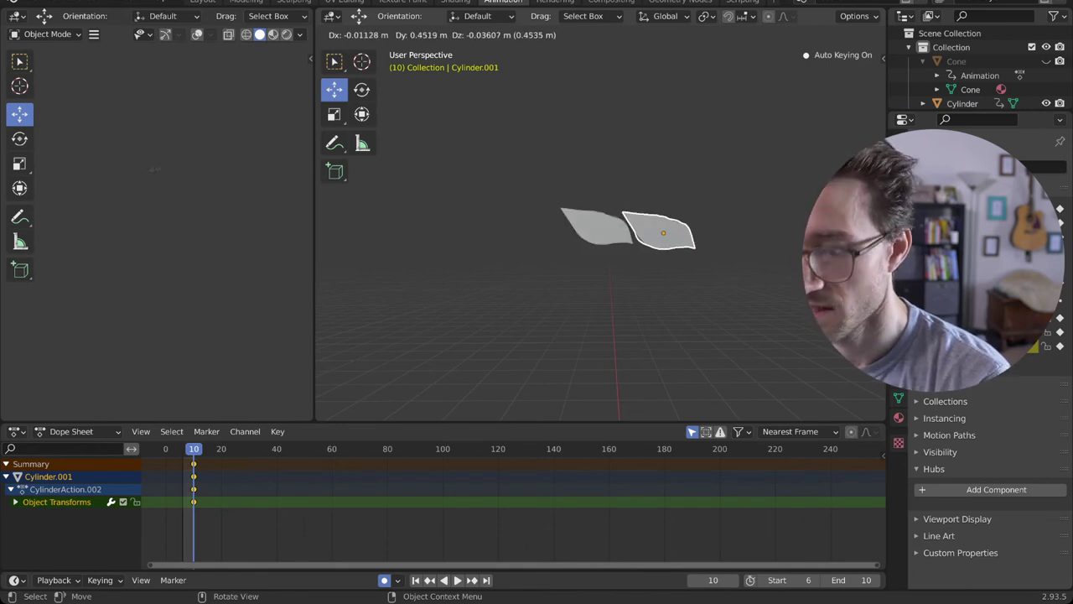
{"action": "key", "text": "x"}
{"action": "key", "text": "z"}
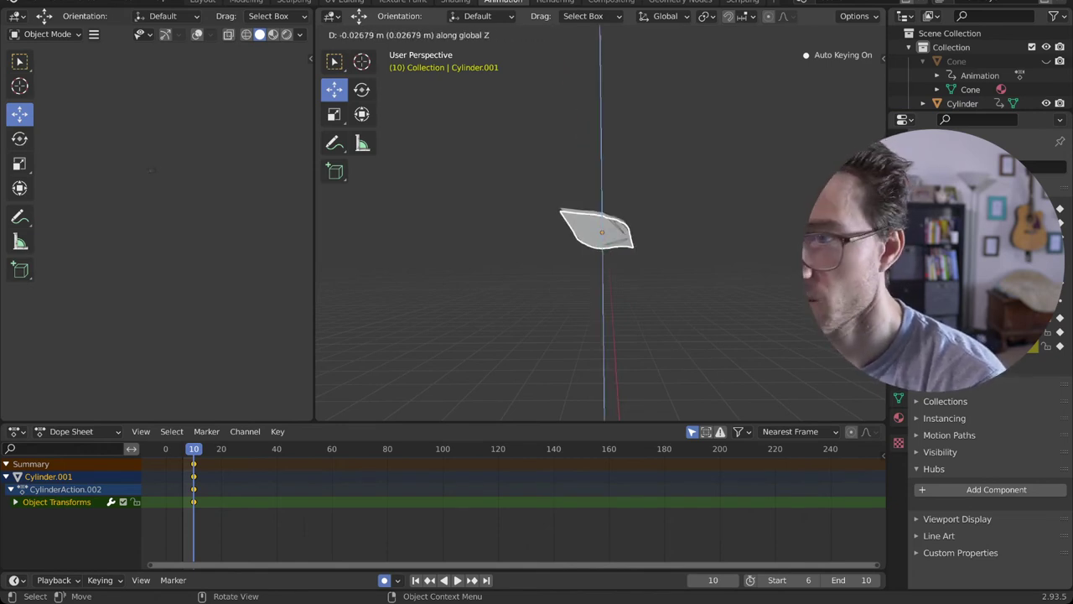
{"action": "key", "text": "y"}
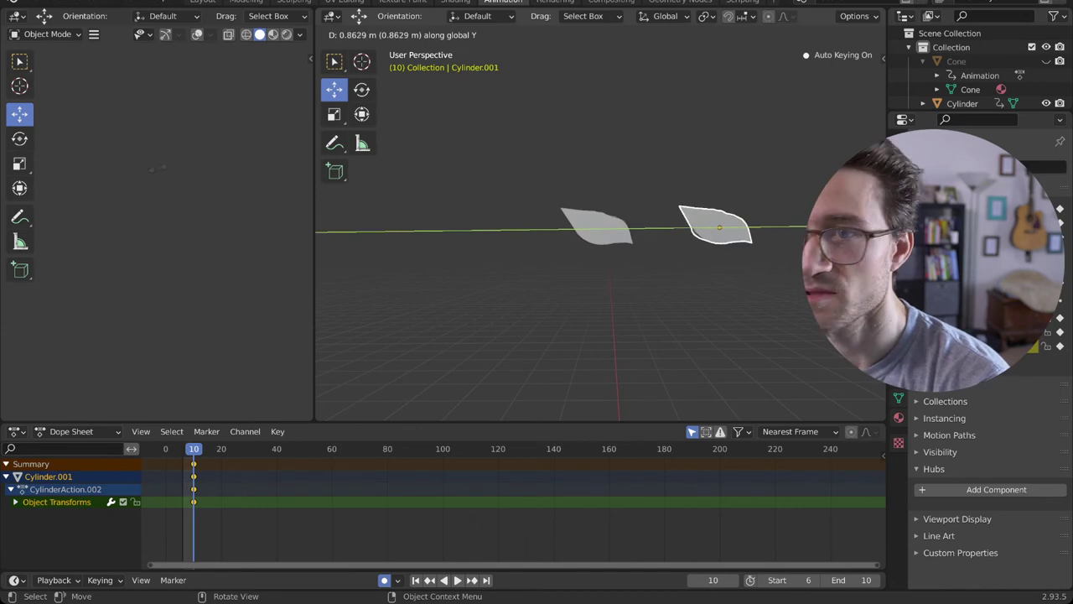
{"action": "key", "text": "Return"}
- Rotate the duplicate by -180° about the global Z axis so it faces the opposite way
{"action": "left_click", "coordinate": [362, 89]}
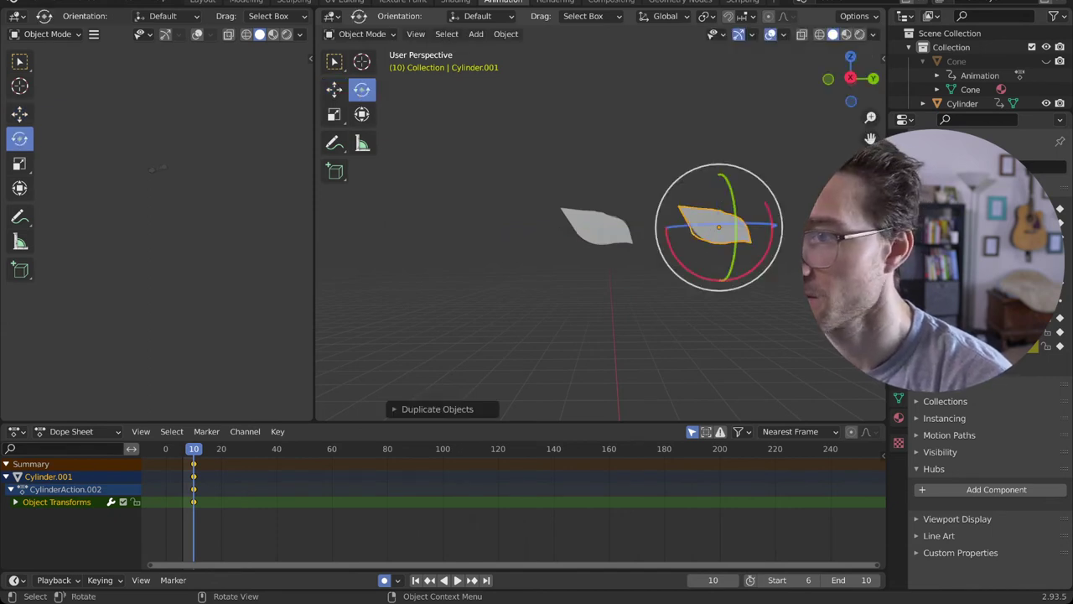
{"action": "left_click_drag", "start_coordinate": [745, 225], "coordinate": [684, 226]}
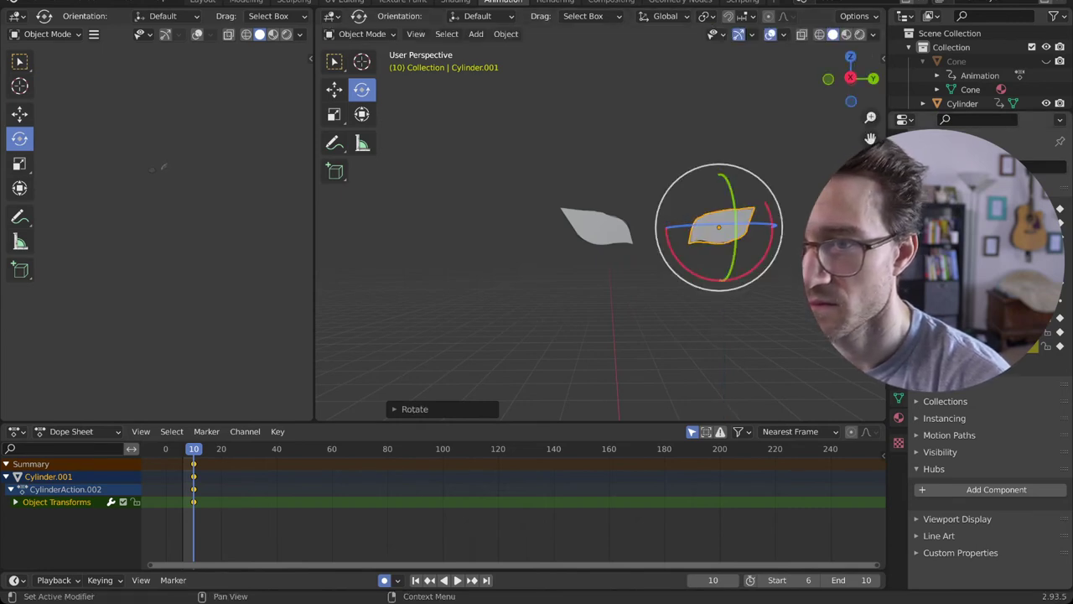
{"action": "left_click", "coordinate": [414, 409]}
{"action": "left_click", "coordinate": [511, 358]}
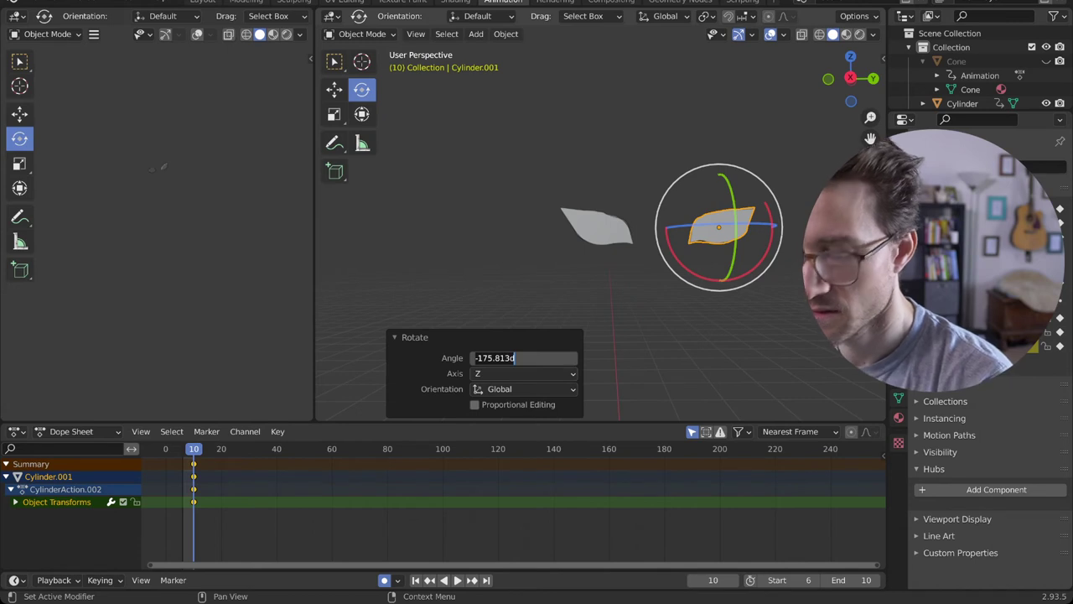
{"action": "key", "text": "BackSpace"}
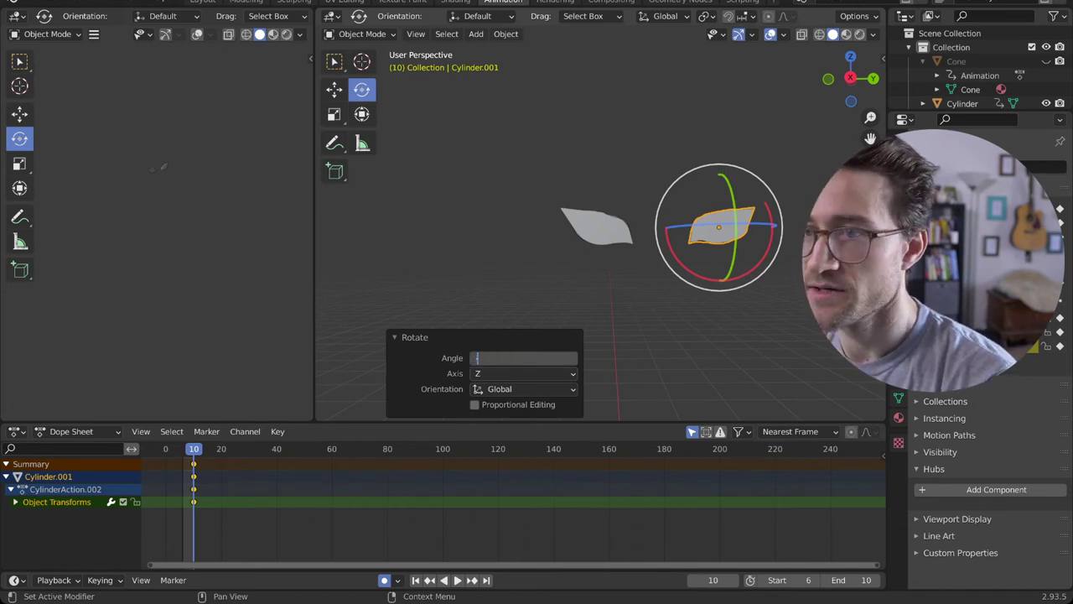
{"action": "key", "text": "Return"}
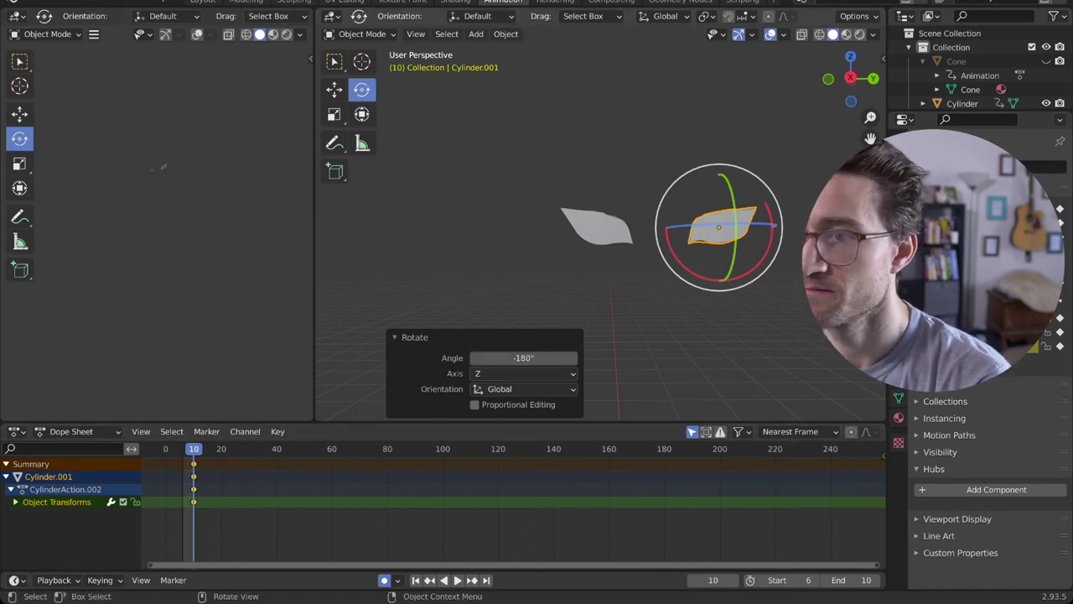
- Move the rotated duplicate along the Y axis closer to the original shape
{"action": "left_click", "coordinate": [633, 327]}
{"action": "scroll", "coordinate": [633, 327], "scroll_direction": "down", "scroll_amount": 1}
{"action": "scroll", "coordinate": [633, 327], "scroll_direction": "up", "scroll_amount": 2}
{"action": "scroll", "coordinate": [633, 327], "scroll_direction": "down", "scroll_amount": 1}
{"action": "mouse_move", "coordinate": [633, 327]}
{"action": "middle_mouse_down"}
{"action": "mouse_move", "coordinate": [596, 327]}
{"action": "mouse_move", "coordinate": [631, 327]}
{"action": "middle_mouse_up"}
{"action": "left_click", "coordinate": [722, 226]}
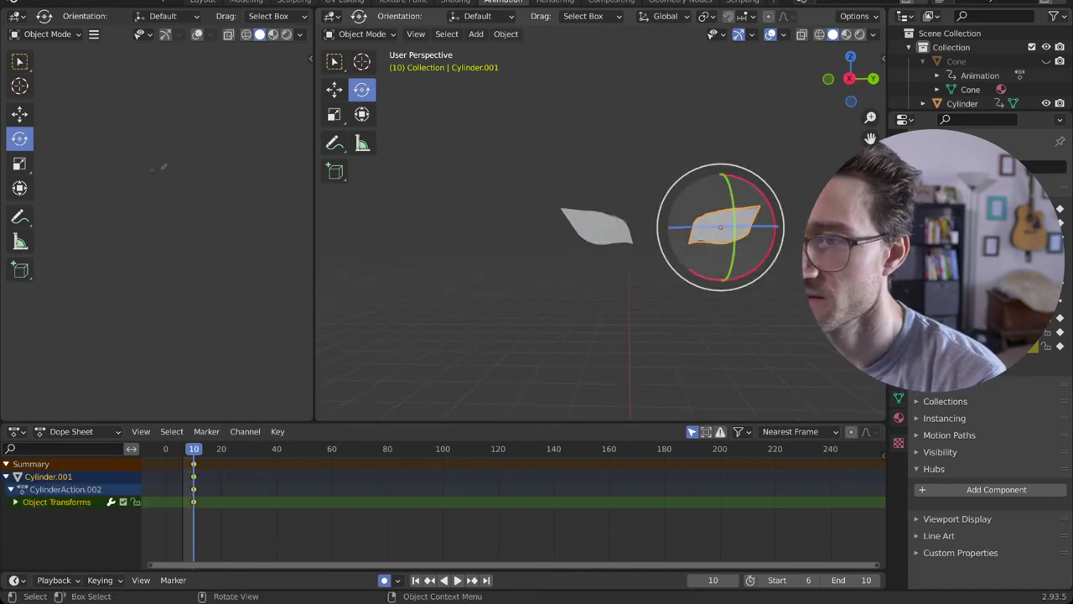
{"action": "left_click", "coordinate": [602, 228], "text": "shift"}
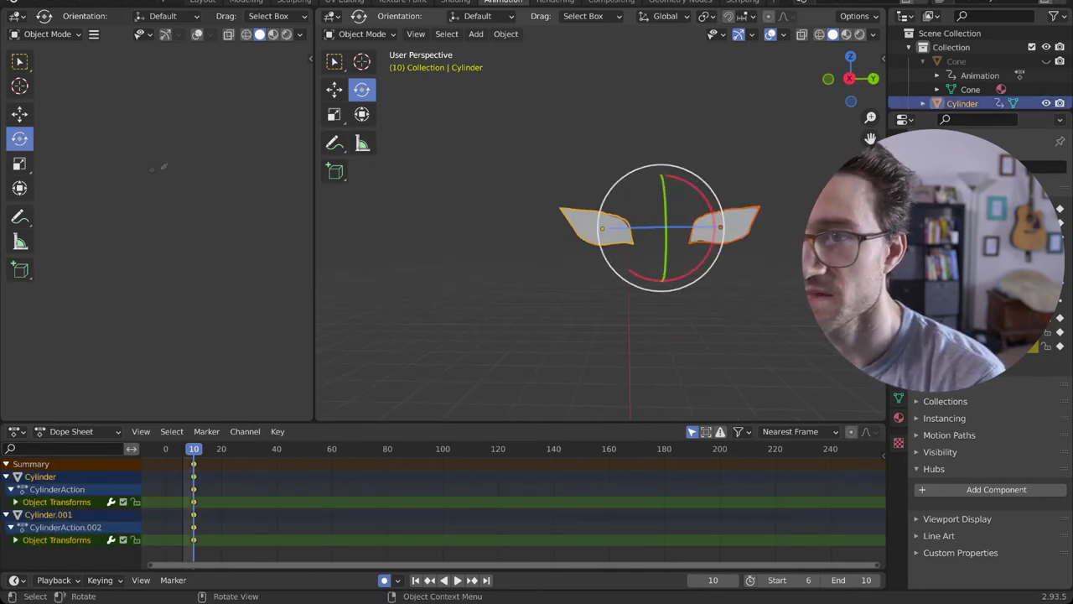
{"action": "left_click", "coordinate": [641, 319]}
{"action": "left_click", "coordinate": [723, 228]}
{"action": "left_click", "coordinate": [335, 89]}
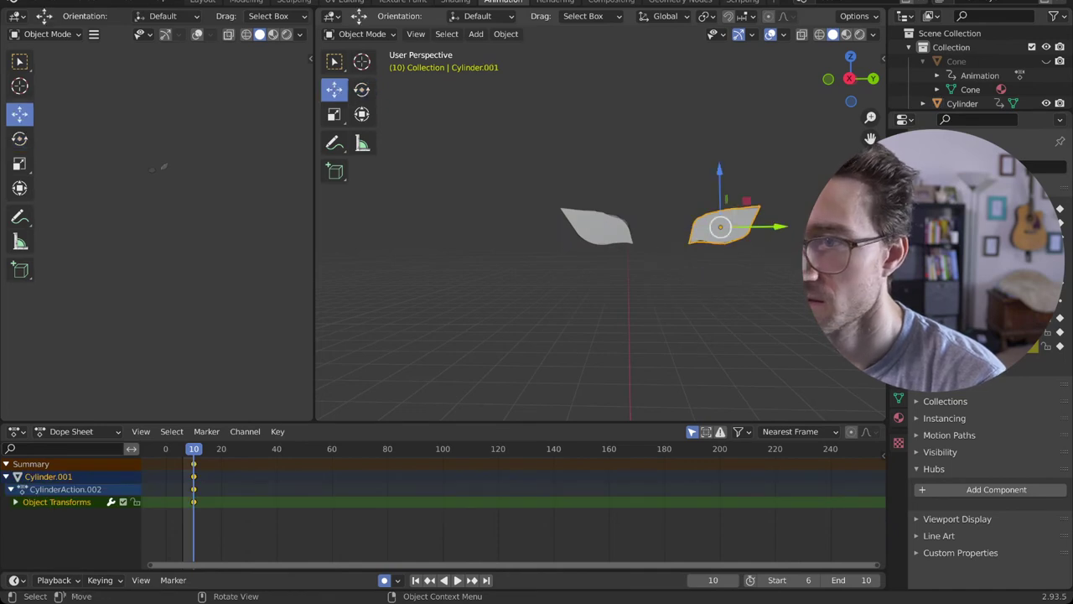
{"action": "left_click_drag", "start_coordinate": [780, 226], "coordinate": [755, 227]}
{"action": "left_click", "coordinate": [663, 302]}
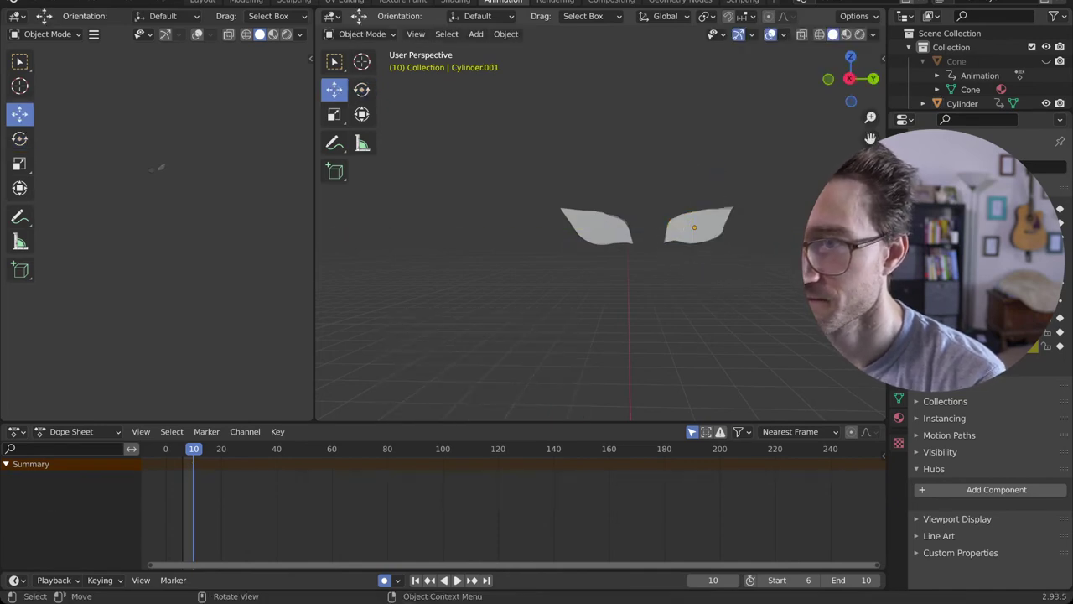
- Select both leaf shapes and join them into a single object, with the duplicate as the active one
{"action": "left_click", "coordinate": [602, 228], "text": "shift"}
{"action": "left_click", "coordinate": [701, 225], "text": "shift"}
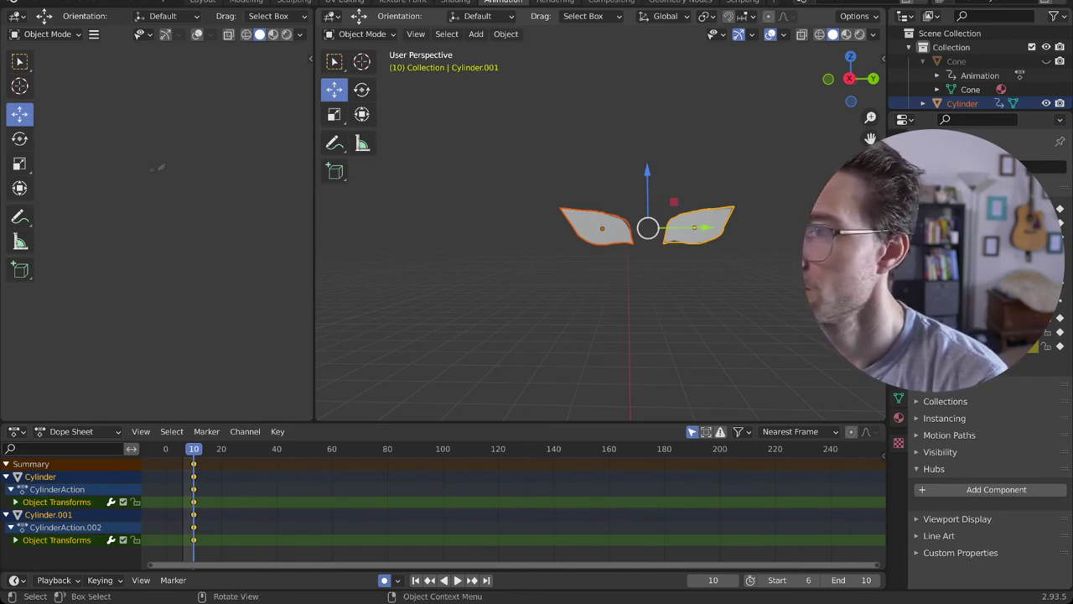
{"action": "scroll", "coordinate": [981, 67], "scroll_direction": "down", "scroll_amount": 2}
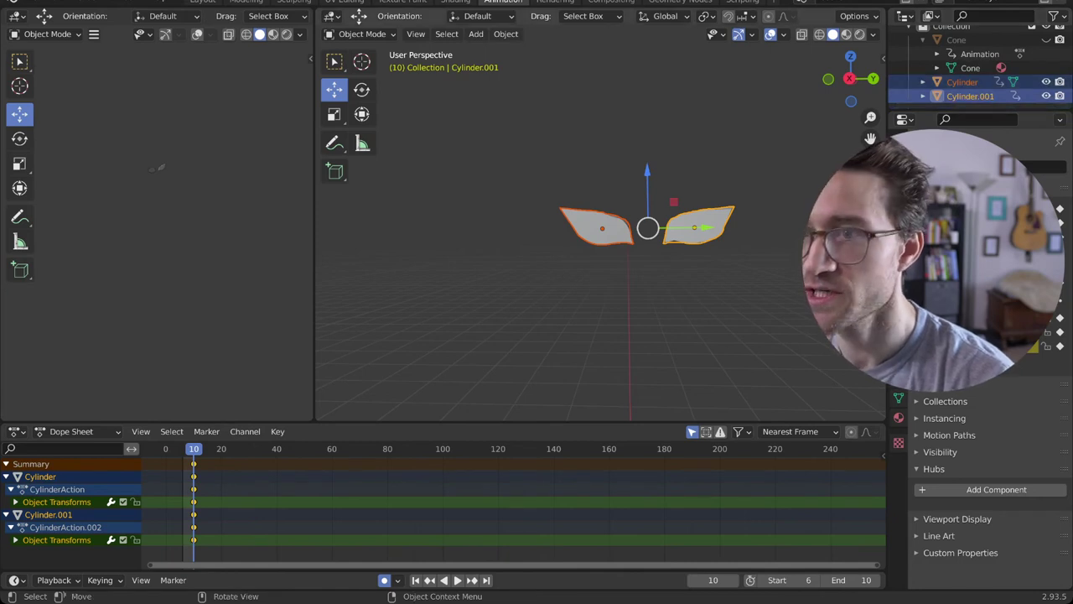
{"action": "key", "text": "ctrl+j"}
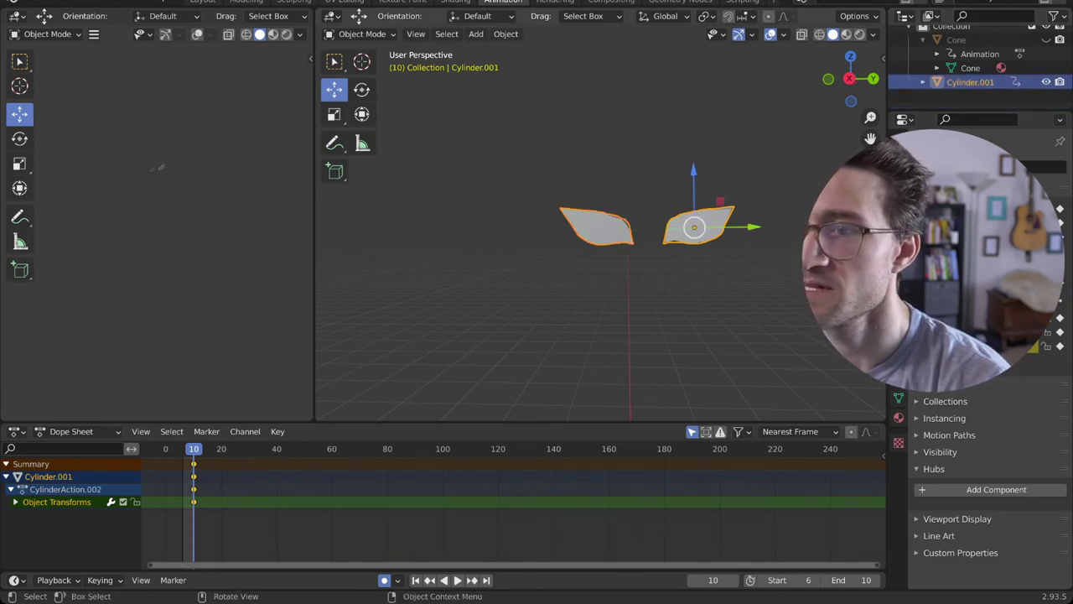
- Raise the joined pair of shapes about 0.098 m along the Z axis
{"action": "left_click", "coordinate": [671, 168]}
{"action": "left_click", "coordinate": [695, 227]}
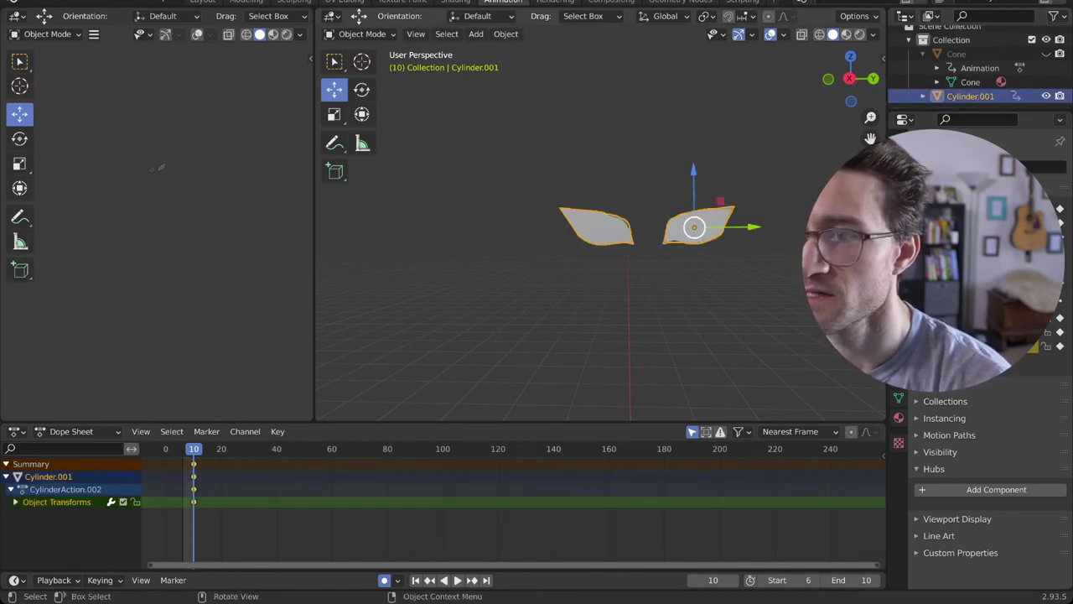
{"action": "left_click_drag", "start_coordinate": [694, 172], "coordinate": [694, 159]}
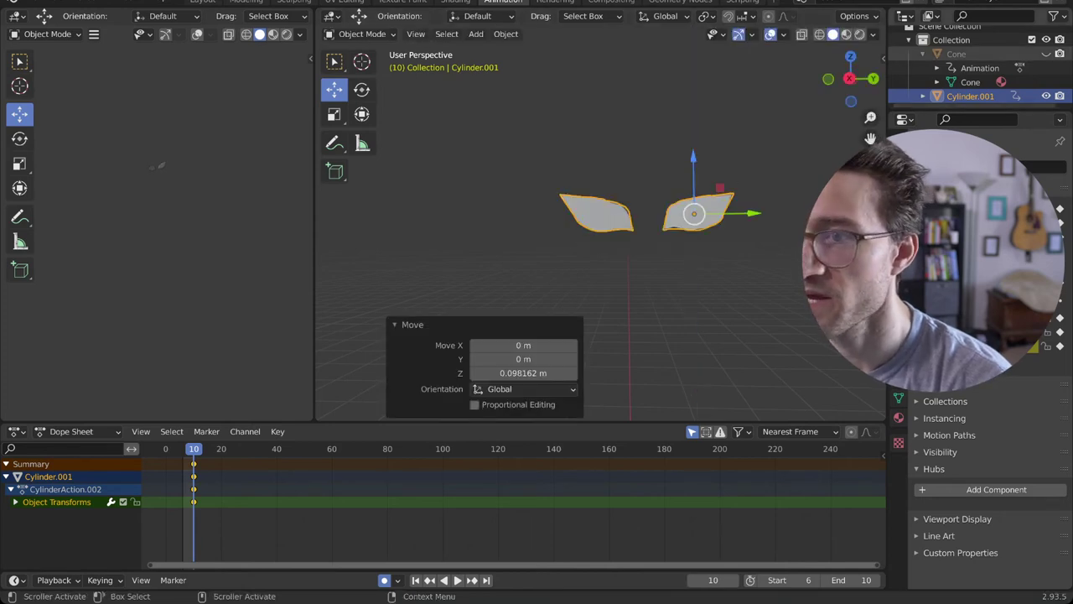
- Unhide the cone, display the viewport in material preview shading, and deselect everything
{"action": "left_click", "coordinate": [1047, 54]}
{"action": "scroll", "coordinate": [599, 235], "scroll_direction": "down", "scroll_amount": 3}
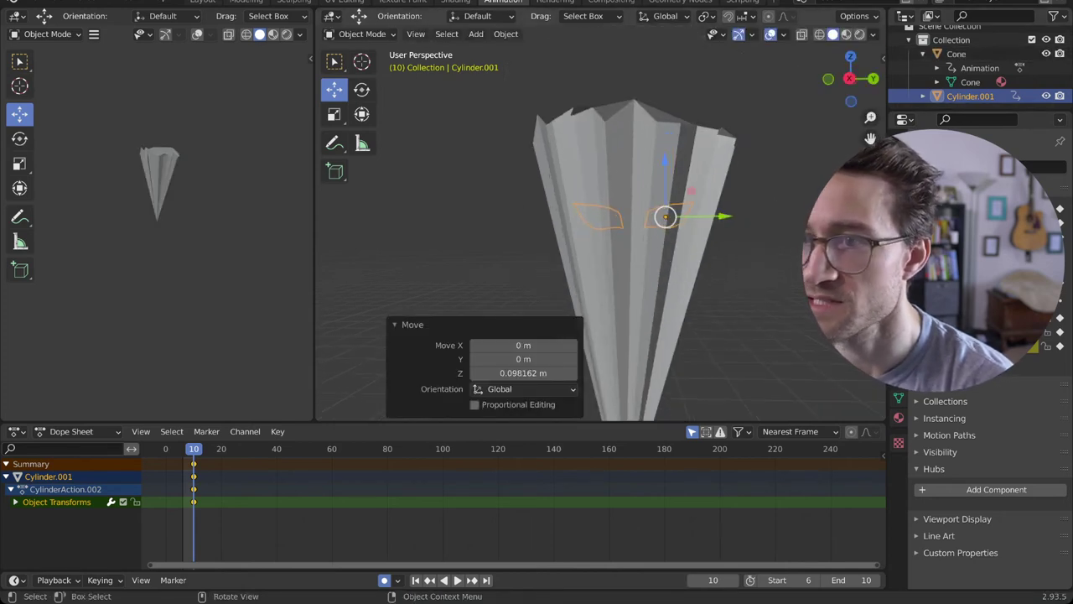
{"action": "key", "text": "z"}
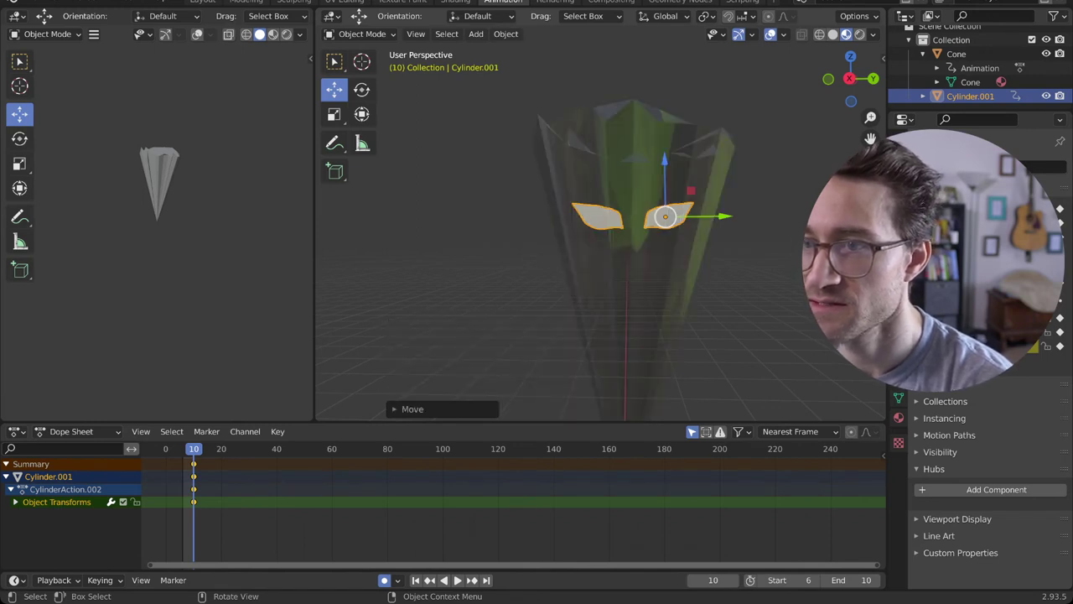
{"action": "key", "text": "alt+a"}
{"action": "mouse_move", "coordinate": [600, 268]}
{"action": "middle_mouse_down"}
{"action": "mouse_move", "coordinate": [597, 294]}
{"action": "mouse_move", "coordinate": [605, 243]}
{"action": "mouse_move", "coordinate": [608, 270]}
{"action": "middle_mouse_up"}
{"action": "scroll", "coordinate": [601, 235], "scroll_direction": "down", "scroll_amount": 6}
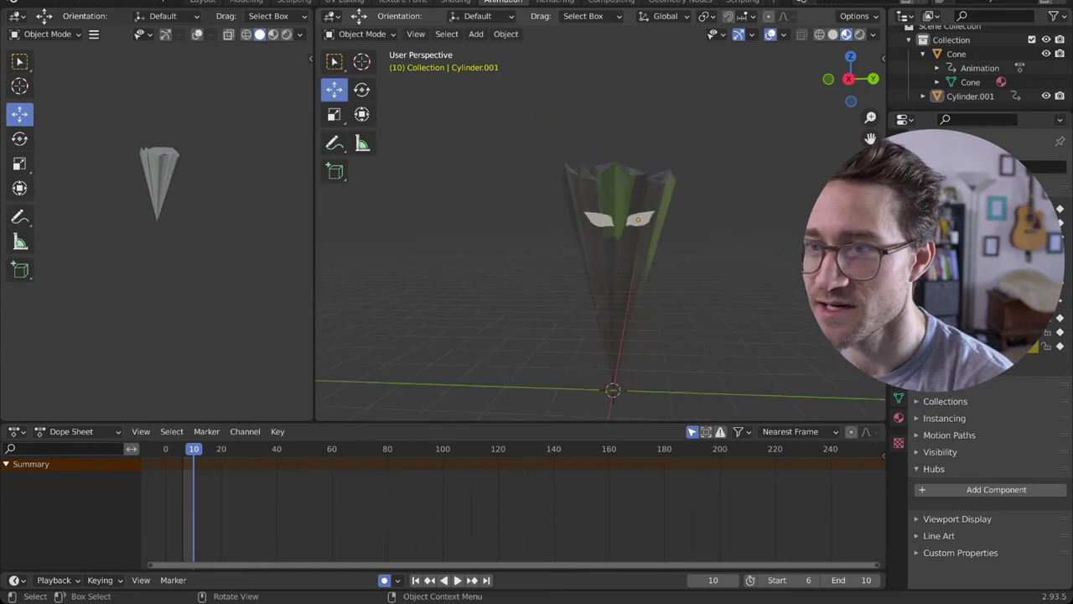
- Select the leaf-shaped eye pair and move it forward along the X axis inside the cone, then deselect it
{"action": "left_click", "coordinate": [619, 266]}
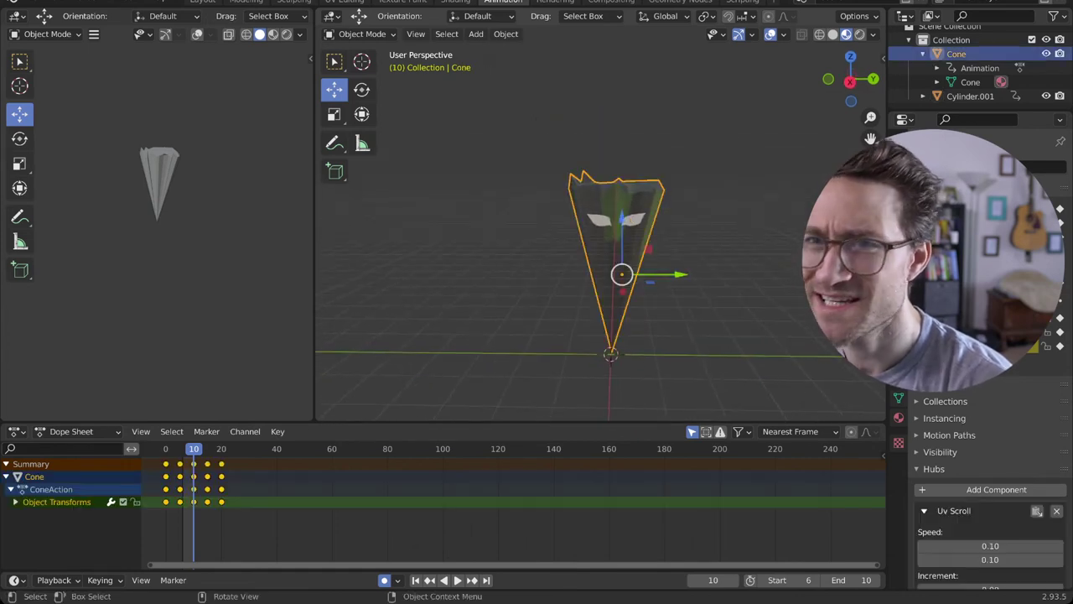
{"action": "left_click", "coordinate": [634, 220]}
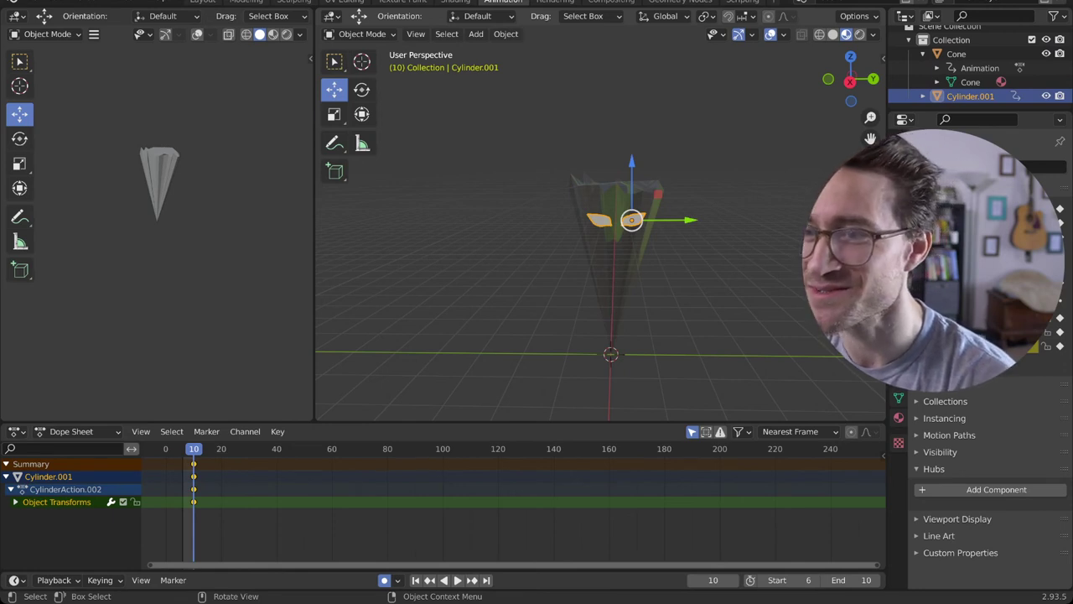
{"action": "scroll", "coordinate": [634, 220], "scroll_direction": "up", "scroll_amount": 3}
{"action": "middle_click_drag", "start_coordinate": [634, 220], "coordinate": [574, 247]}
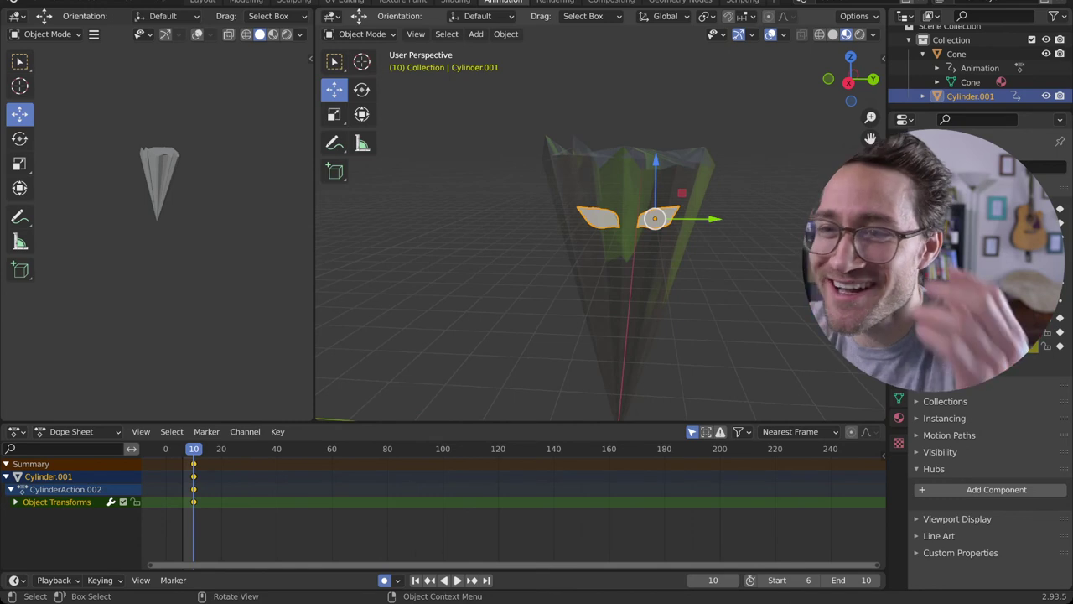
{"action": "middle_click_drag", "start_coordinate": [579, 235], "coordinate": [567, 273]}
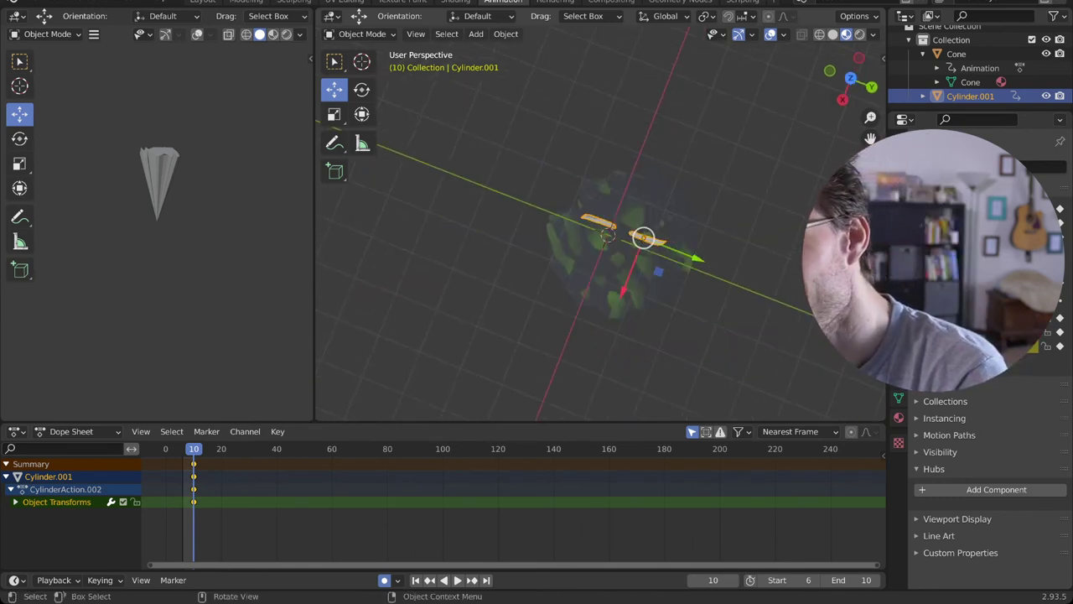
{"action": "left_click_drag", "start_coordinate": [623, 290], "coordinate": [614, 311]}
{"action": "middle_click_drag", "start_coordinate": [615, 311], "coordinate": [633, 249]}
{"action": "left_click_drag", "start_coordinate": [619, 305], "coordinate": [621, 300]}
{"action": "middle_click_drag", "start_coordinate": [621, 299], "coordinate": [639, 183]}
{"action": "left_click", "coordinate": [718, 185]}
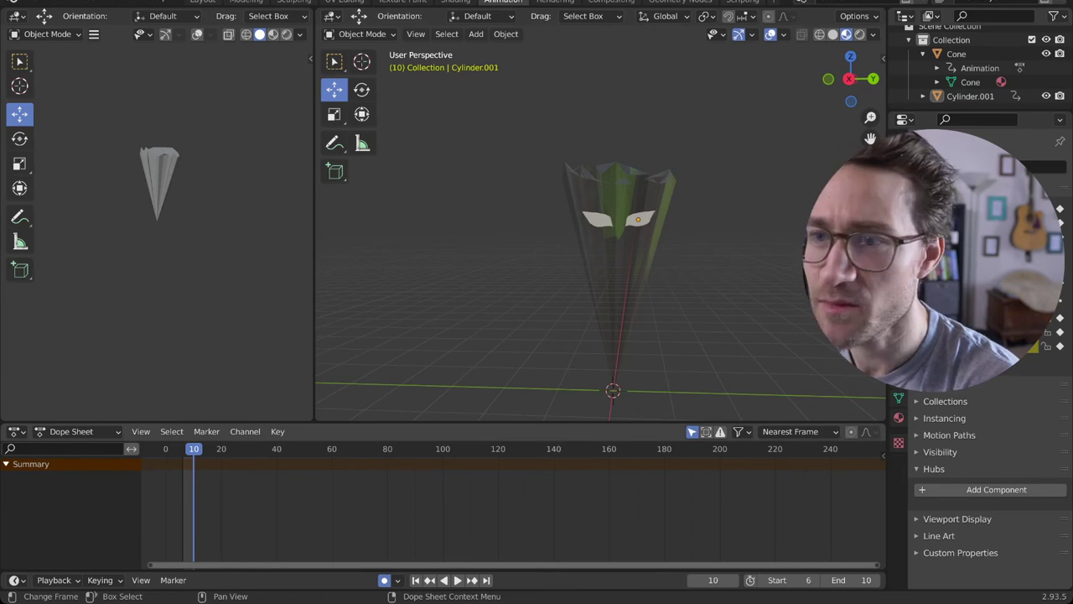
- Go to frame 0 and delete the existing keyframes of the eye pair, Cylinder.001
{"action": "key", "text": "space"}
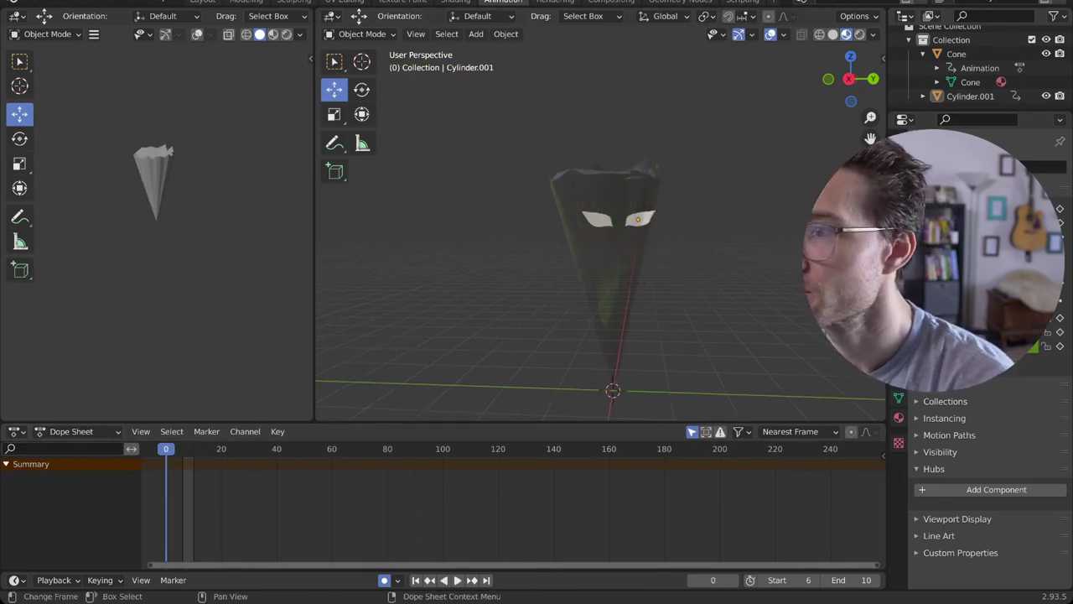
{"action": "left_click", "coordinate": [971, 97]}
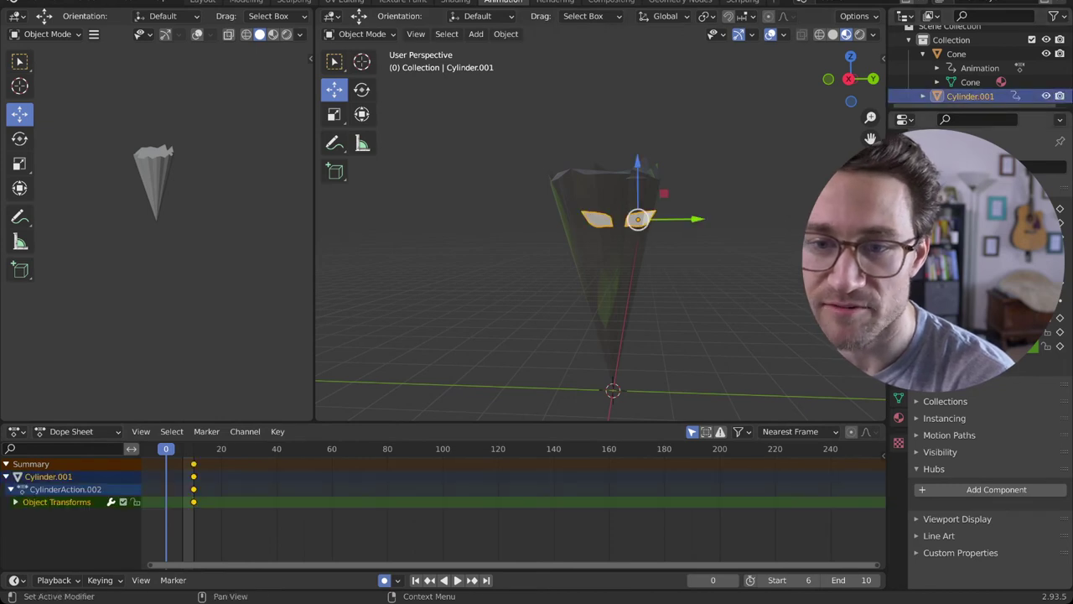
{"action": "left_click_drag", "start_coordinate": [223, 508], "coordinate": [181, 470]}
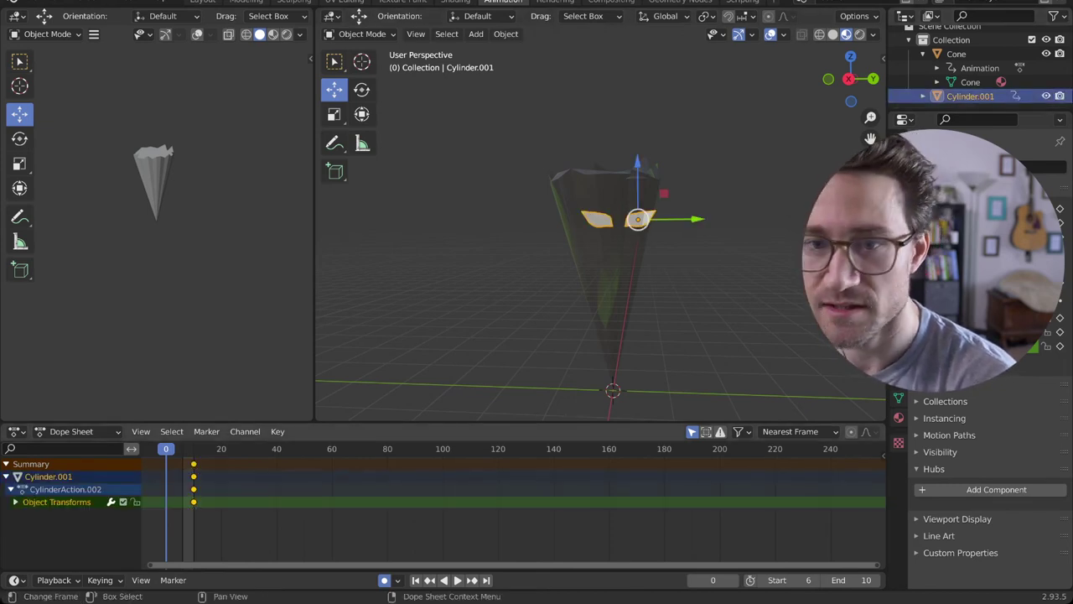
{"action": "key", "text": "x"}
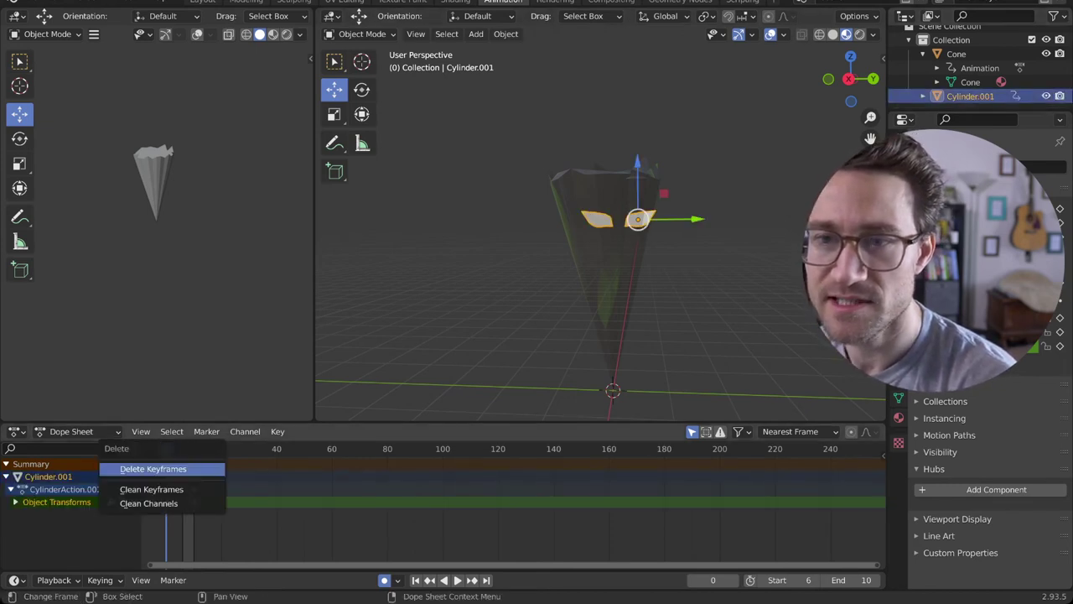
{"action": "key", "text": "Return"}
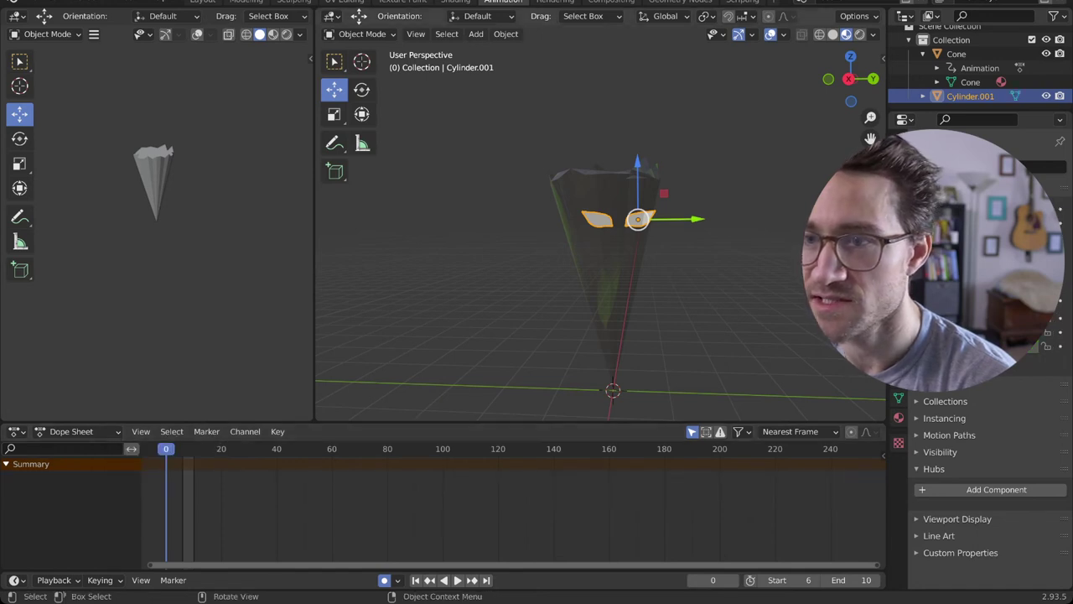
- Key the eyes' starting pose at frame 0 by shifting them slightly toward negative Y and rotating them very slightly
{"action": "key", "text": "g"}
{"action": "key", "text": "Return"}
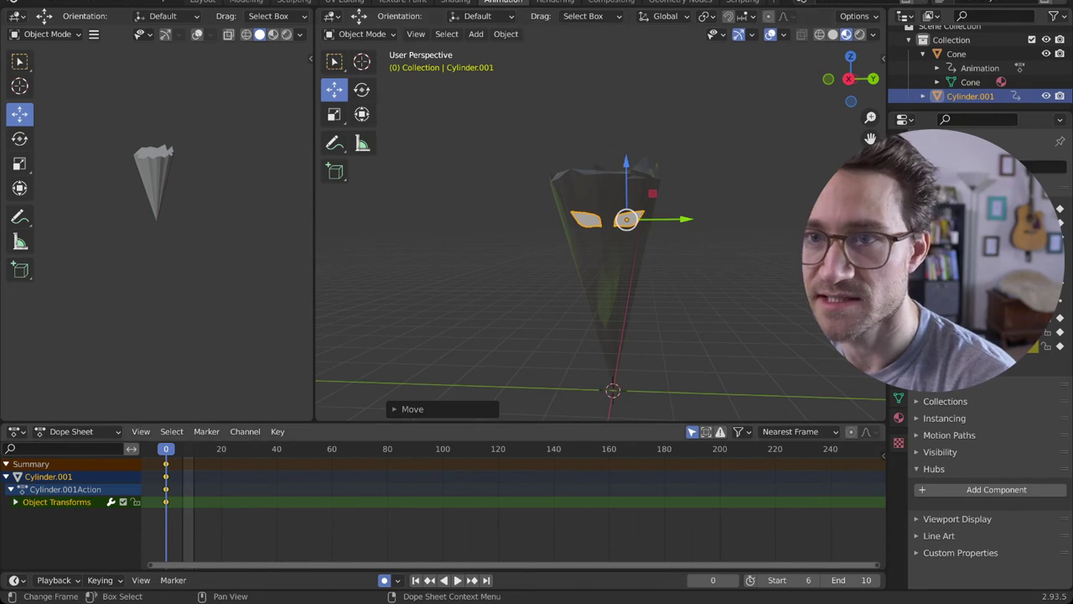
{"action": "left_click", "coordinate": [362, 90]}
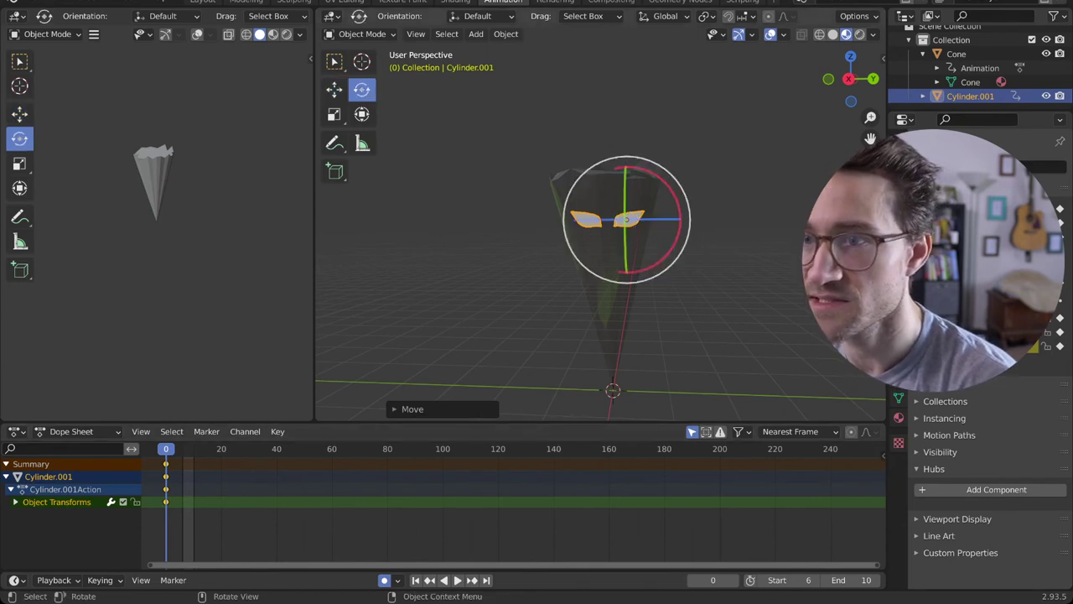
{"action": "left_click_drag", "start_coordinate": [643, 219], "coordinate": [644, 217]}
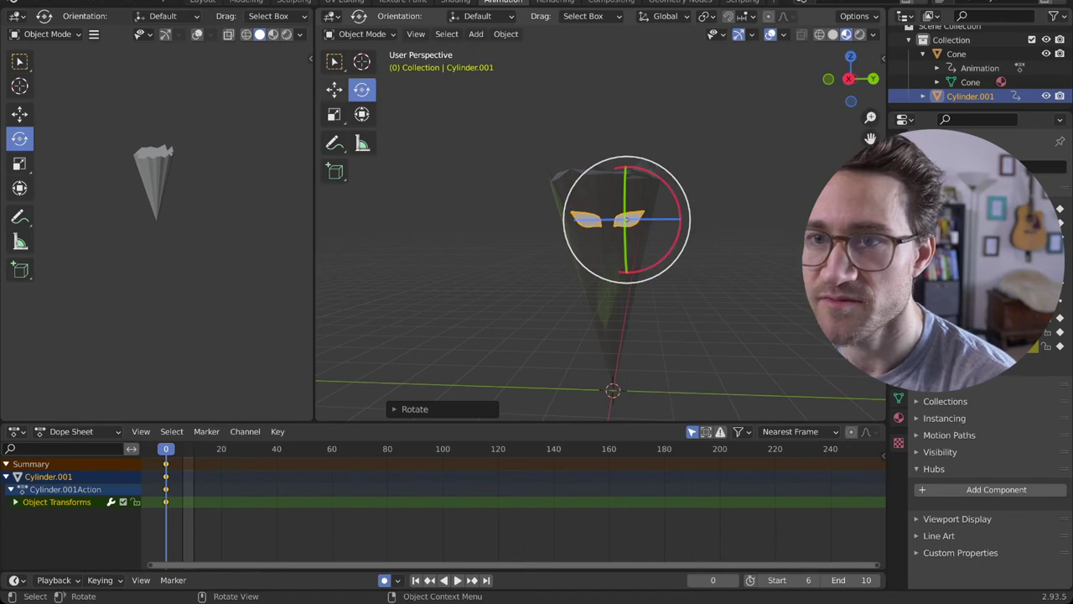
{"action": "key", "text": "shift+space"}
{"action": "key", "text": "g"}
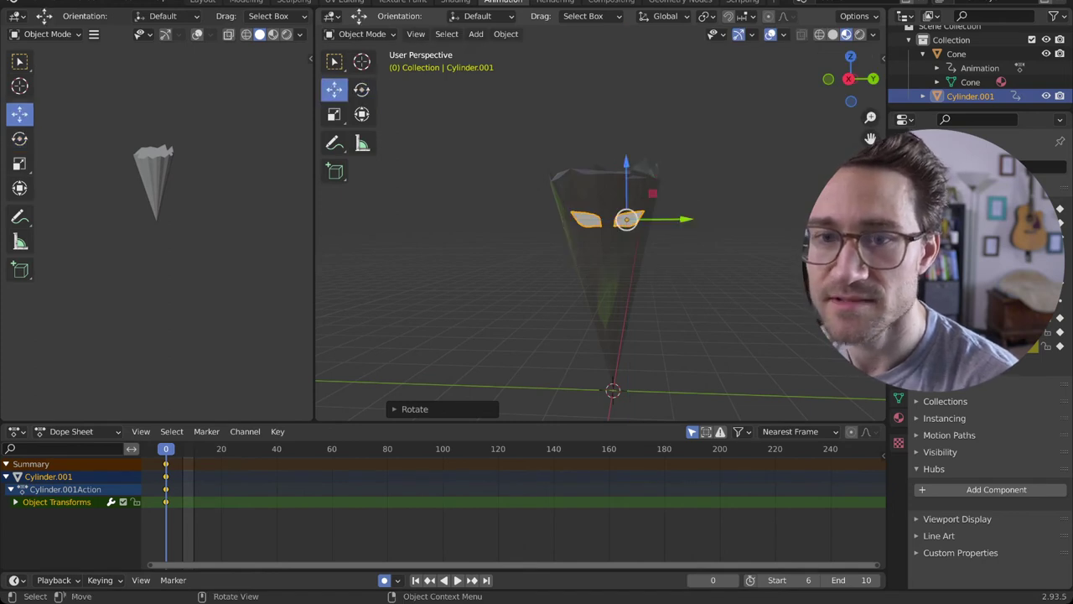
- Key the eyes at frame 11 by moving them in the positive Y direction
{"action": "key", "text": "space"}
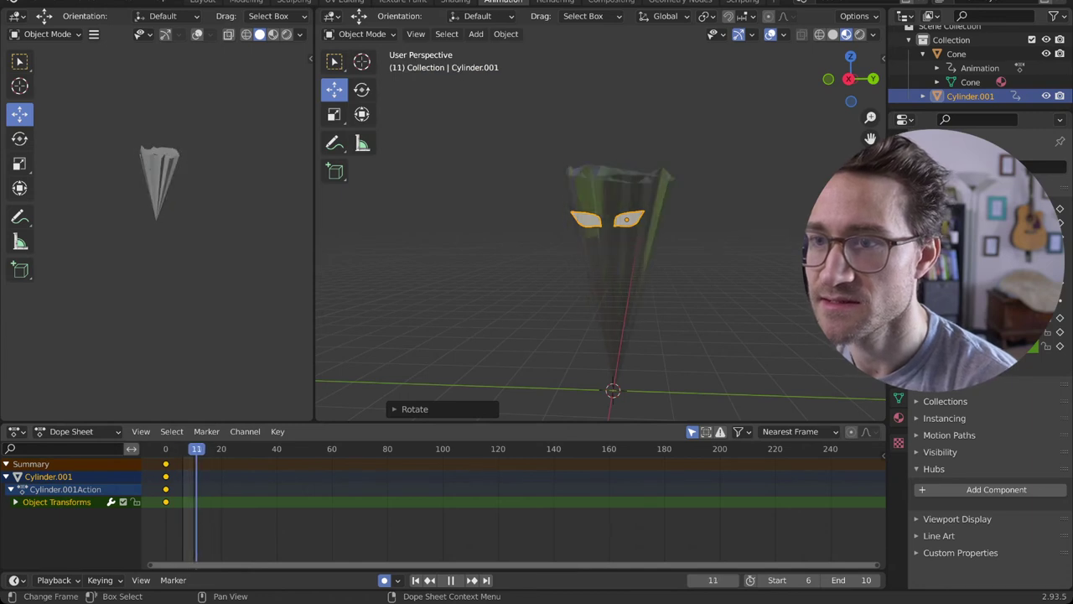
{"action": "key", "text": "space"}
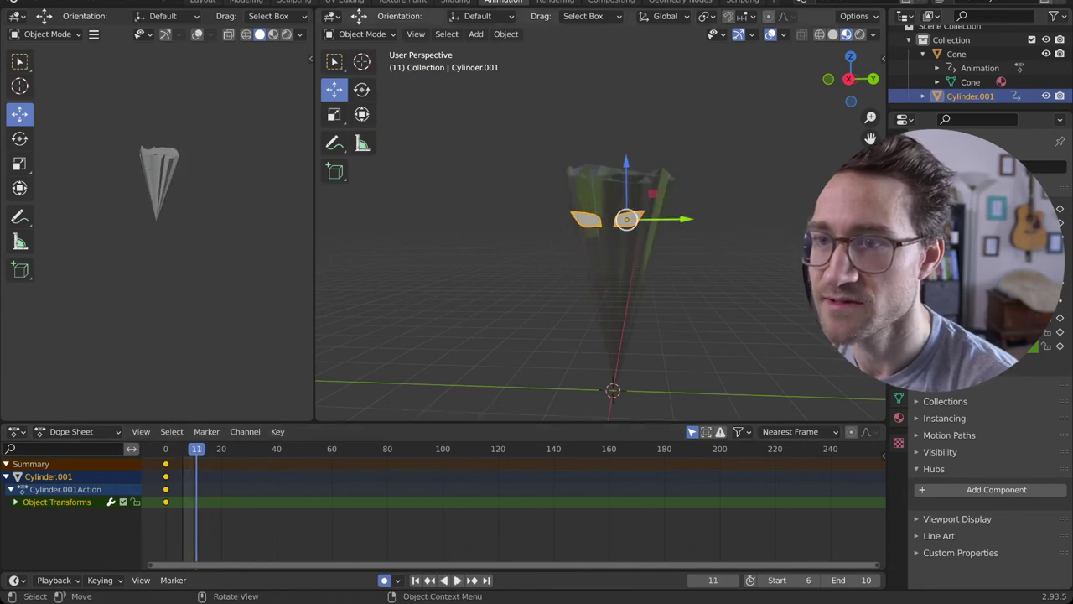
{"action": "key", "text": "g"}
{"action": "key", "text": "y"}
{"action": "key", "text": "Return"}
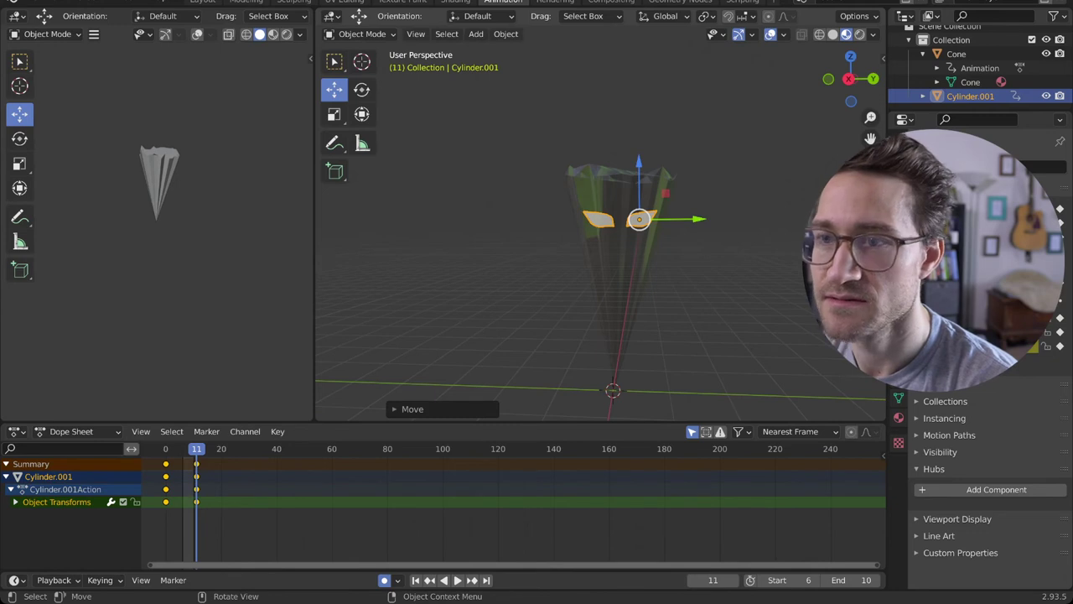
- Key the eyes at about frame 24 by moving them back in the negative Y direction
{"action": "key", "text": "space"}
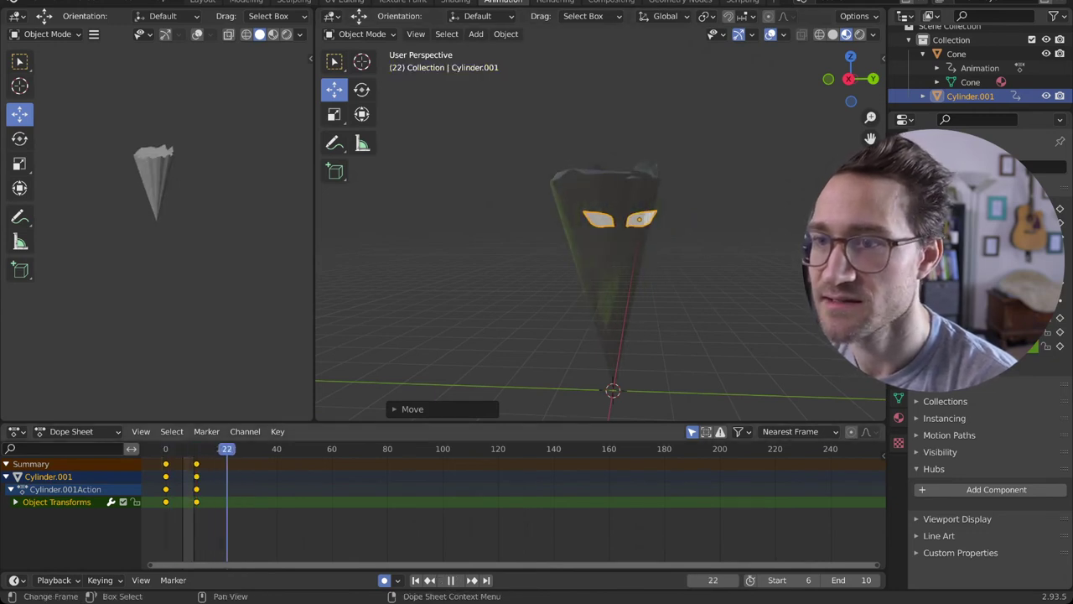
{"action": "key", "text": "space"}
{"action": "key", "text": "g"}
{"action": "left_click_drag", "start_coordinate": [697, 219], "coordinate": [685, 219]}
- Add an in-between eye keyframe at frame 17 by moving the pair toward negative Y
{"action": "key", "text": "space"}
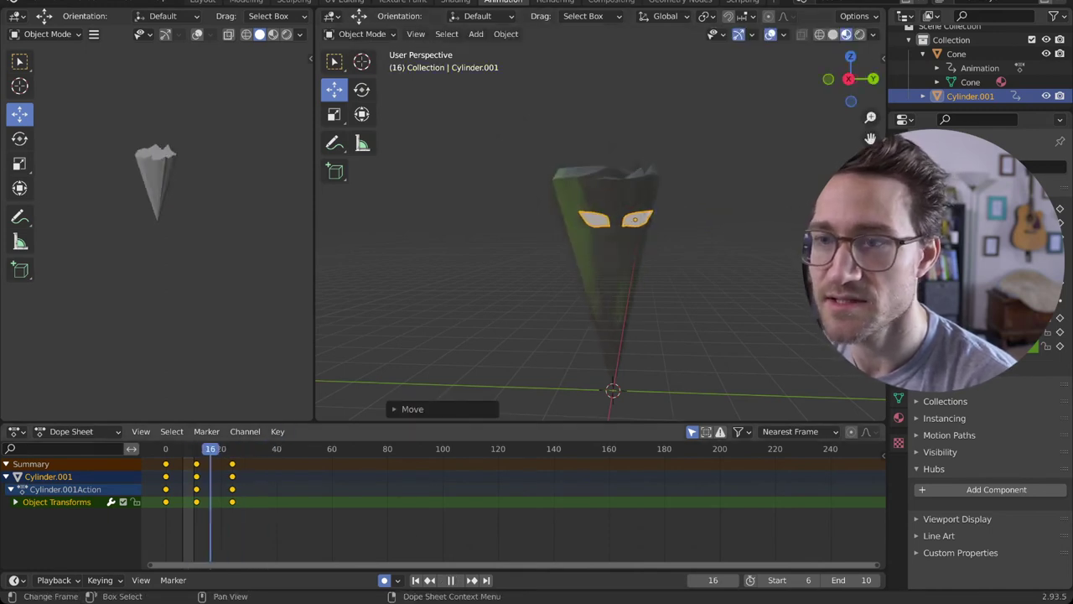
{"action": "key", "text": "space"}
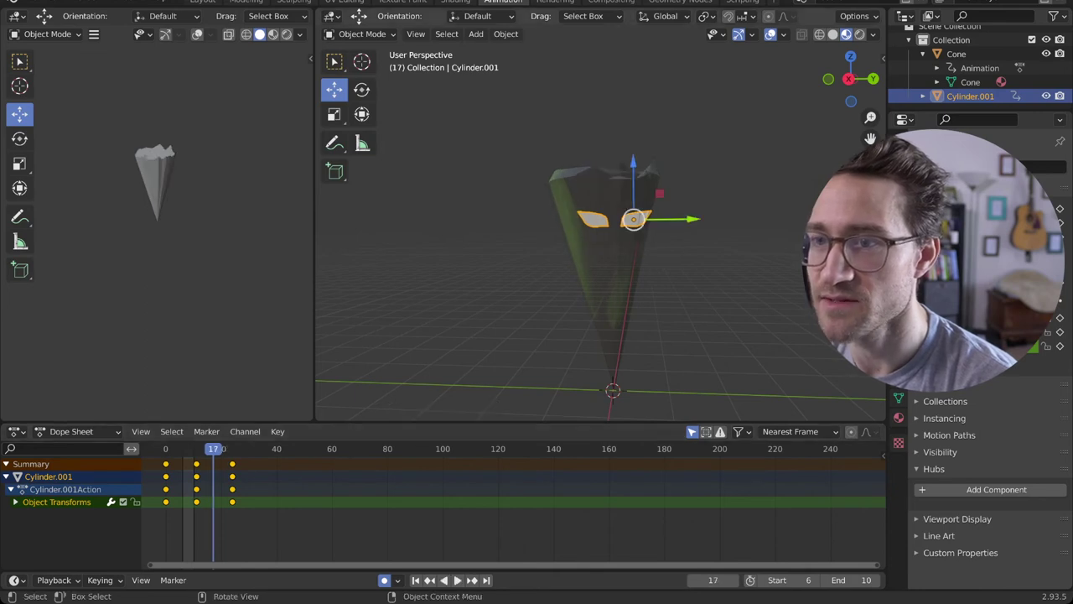
{"action": "key", "text": "g"}
{"action": "key", "text": "y"}
{"action": "key", "text": "Return"}
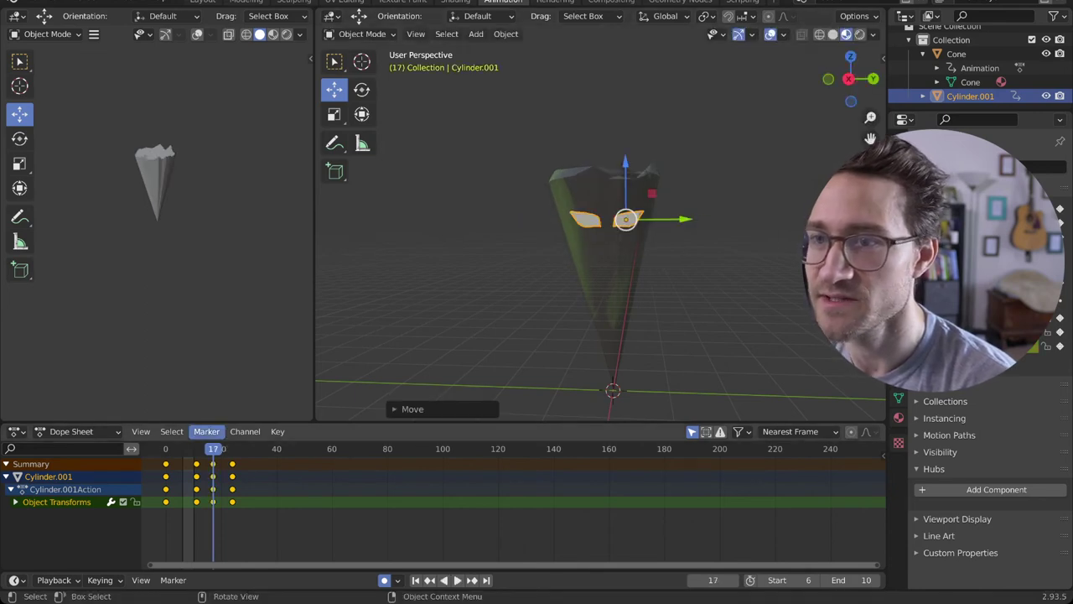
- Key the eyes at frame 14 by moving them about -0.1 m along the Y axis
{"action": "key", "text": "space"}
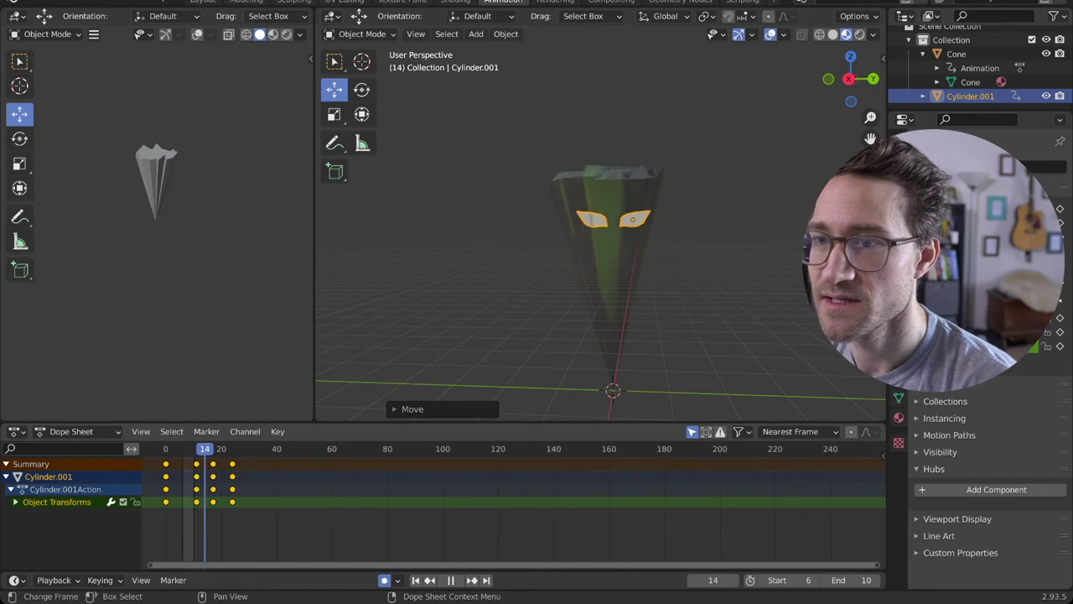
{"action": "key", "text": "space"}
{"action": "key", "text": "g"}
{"action": "key", "text": "y"}
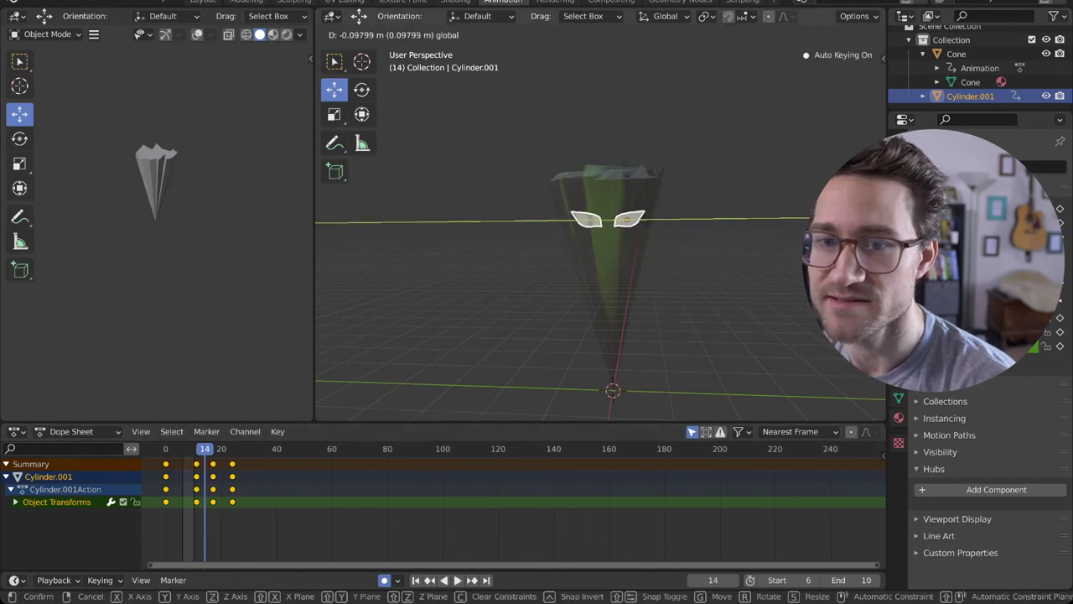
{"action": "key", "text": "Return"}
- Key the eyes at frame 6 by lowering them along the Z axis and nudging them slightly along Y
{"action": "key", "text": "space"}
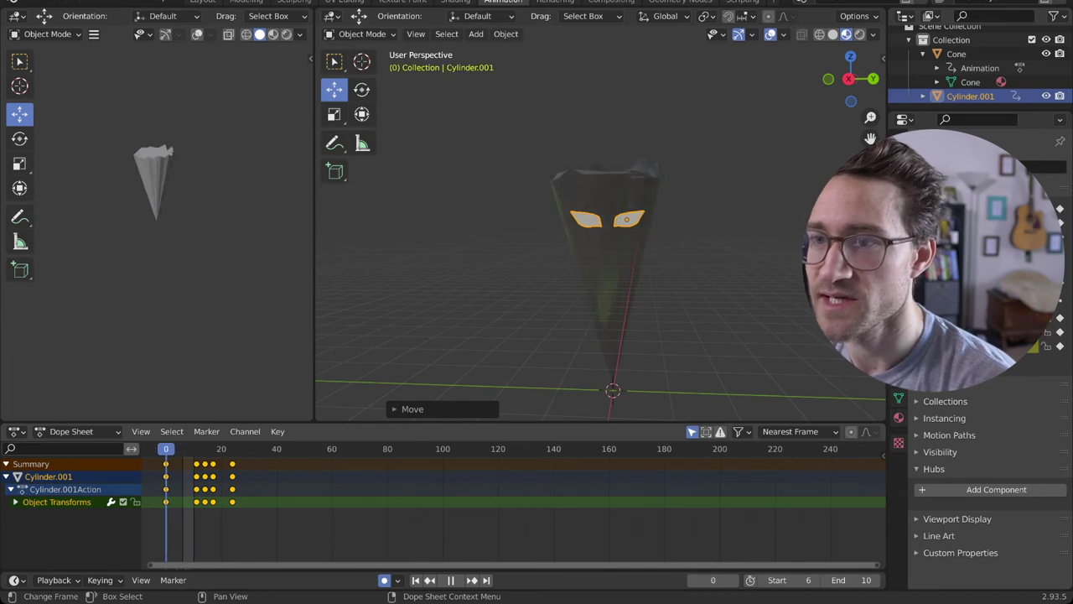
{"action": "key", "text": "Escape"}
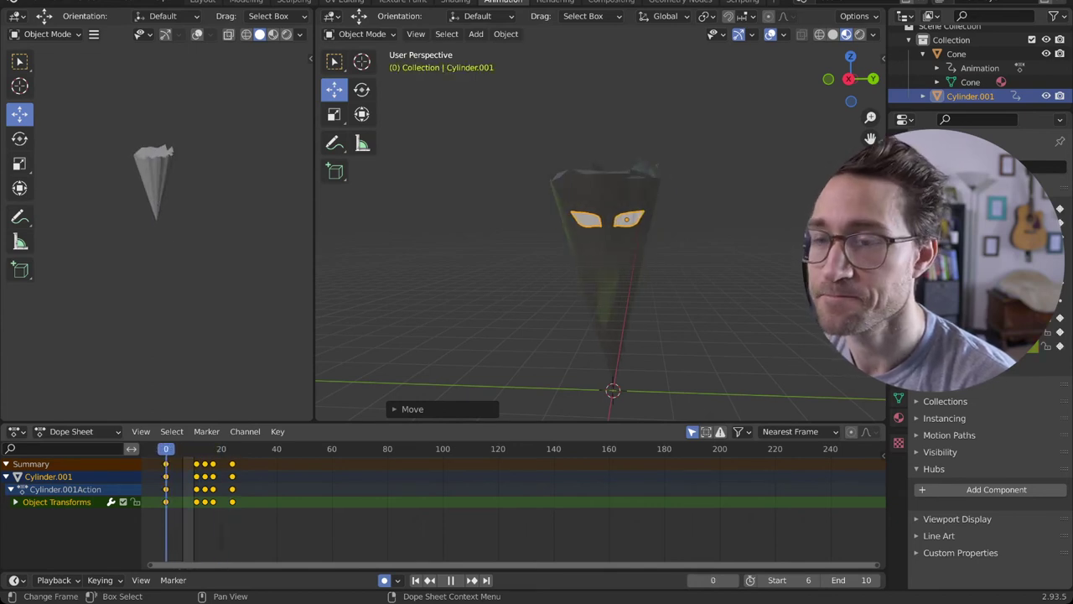
{"action": "left_click_drag", "start_coordinate": [166, 449], "coordinate": [183, 449]}
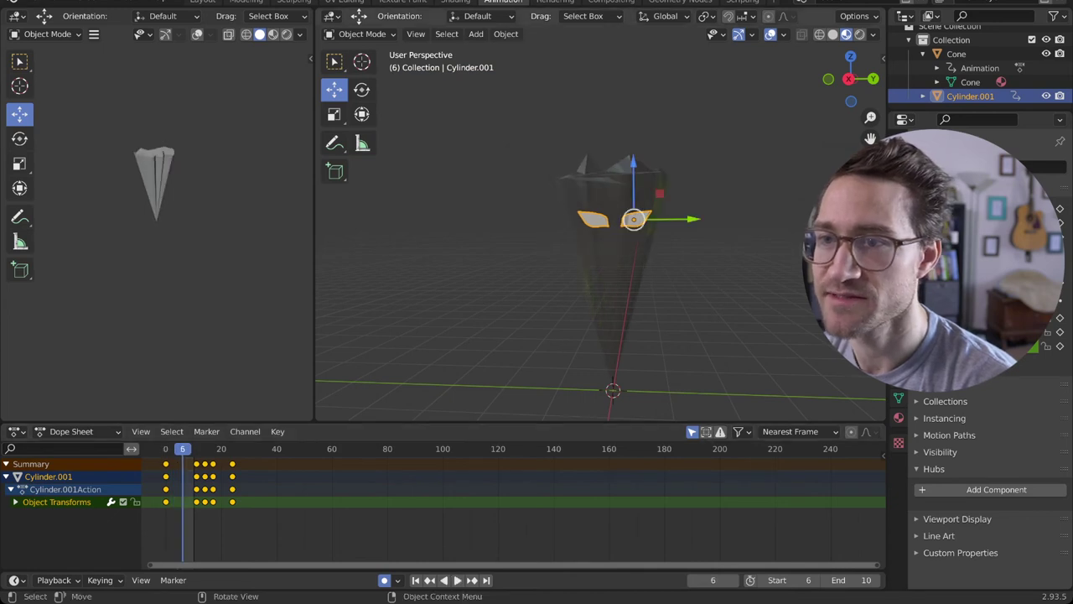
{"action": "left_click_drag", "start_coordinate": [633, 164], "coordinate": [633, 175]}
{"action": "left_click_drag", "start_coordinate": [693, 229], "coordinate": [691, 228]}
- Lower the eyes about 0.15 m along the Z axis at frame 17, then play back the animation to check it
{"action": "key", "text": "space"}
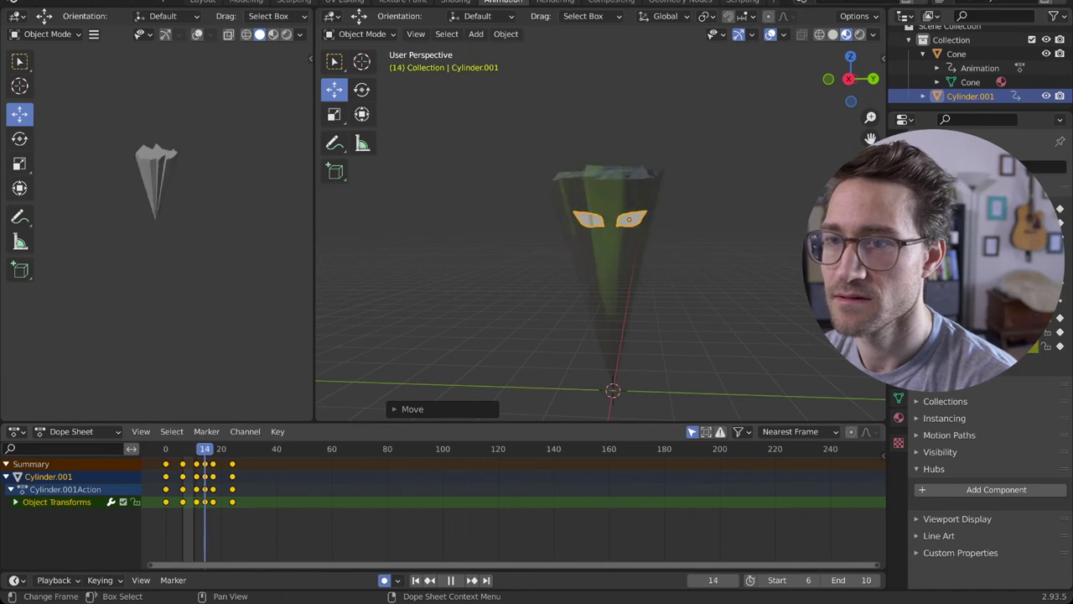
{"action": "key", "text": "space"}
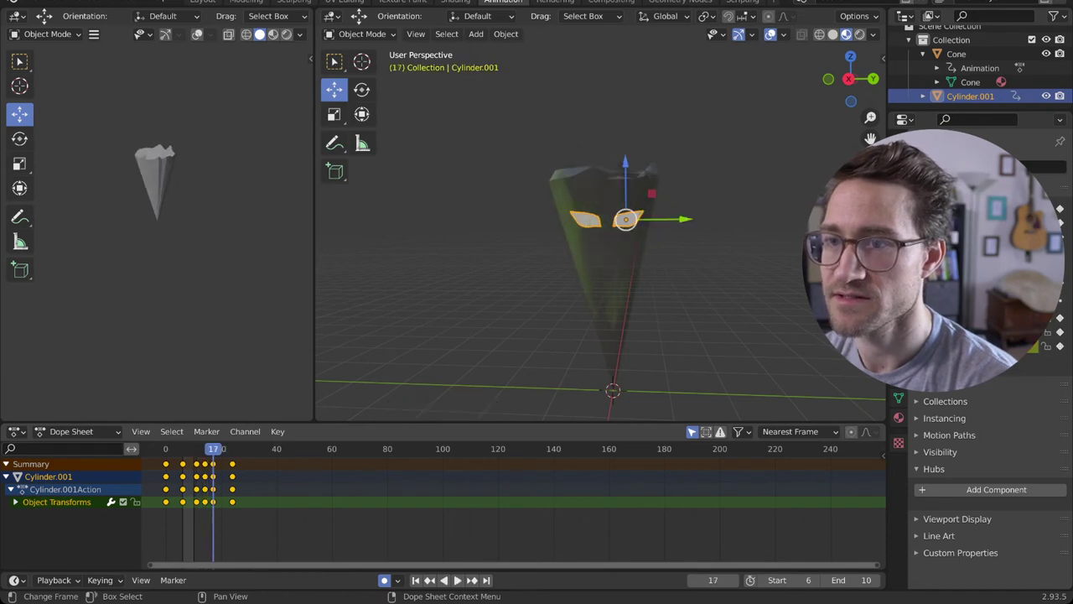
{"action": "key", "text": "g"}
{"action": "key", "text": "z"}
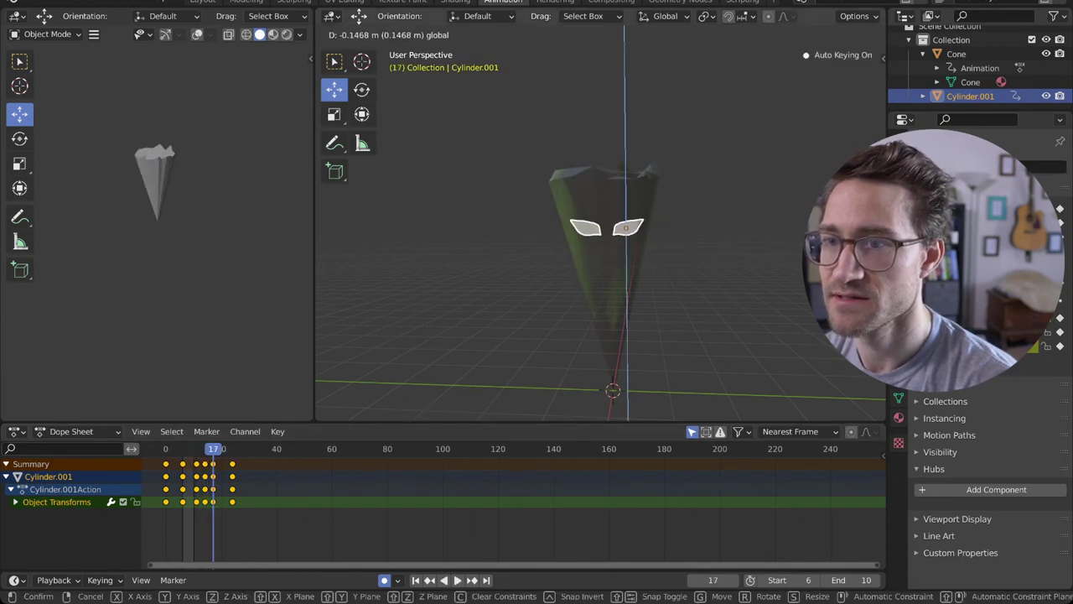
{"action": "left_click_drag", "start_coordinate": [625, 172], "coordinate": [626, 173]}
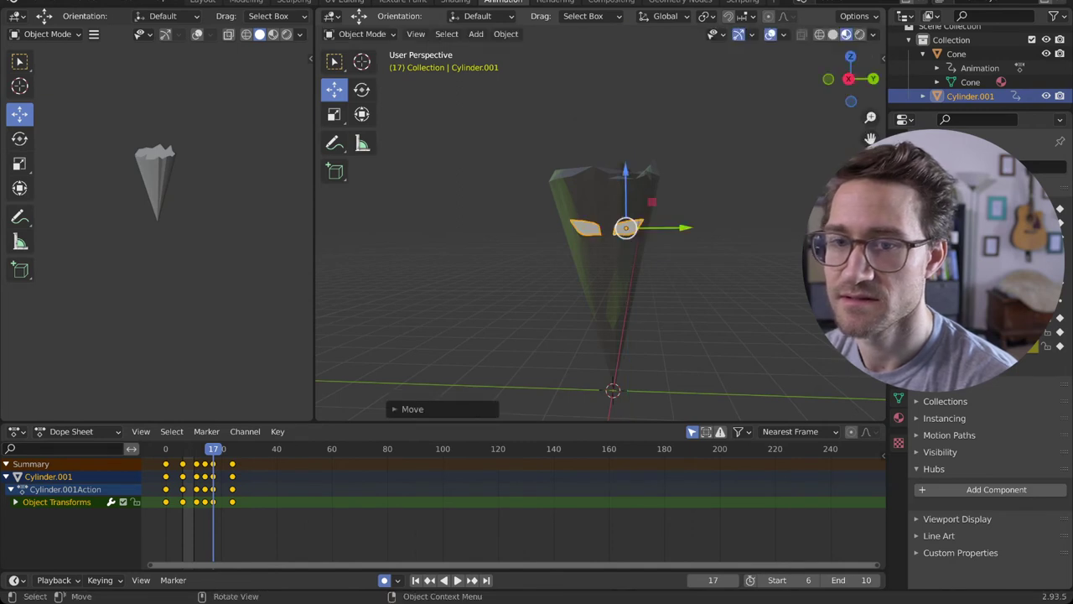
{"action": "key", "text": "space"}
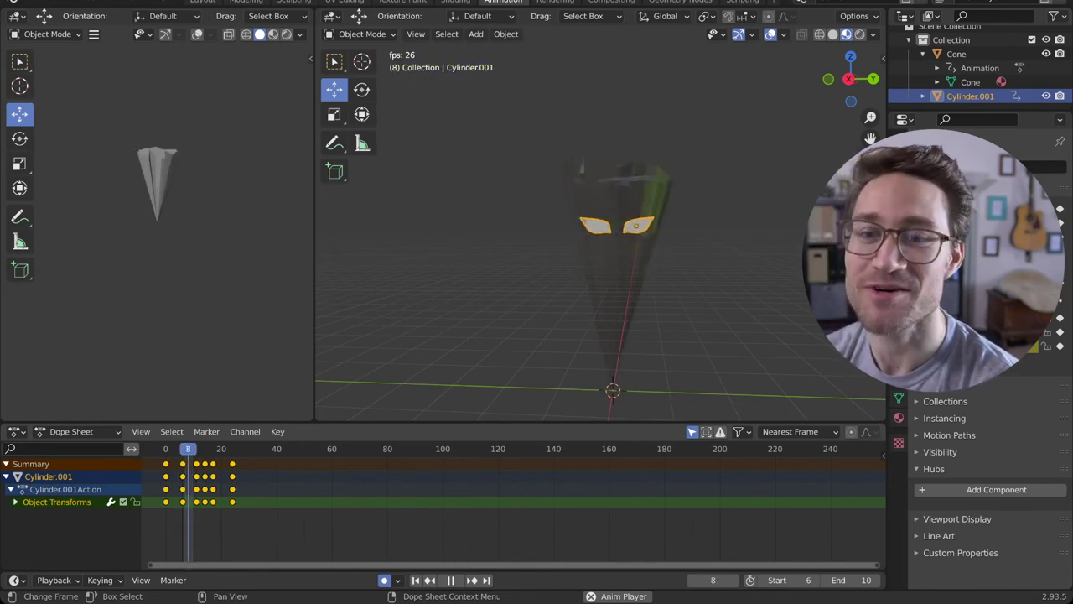
{"action": "key", "text": "space"}
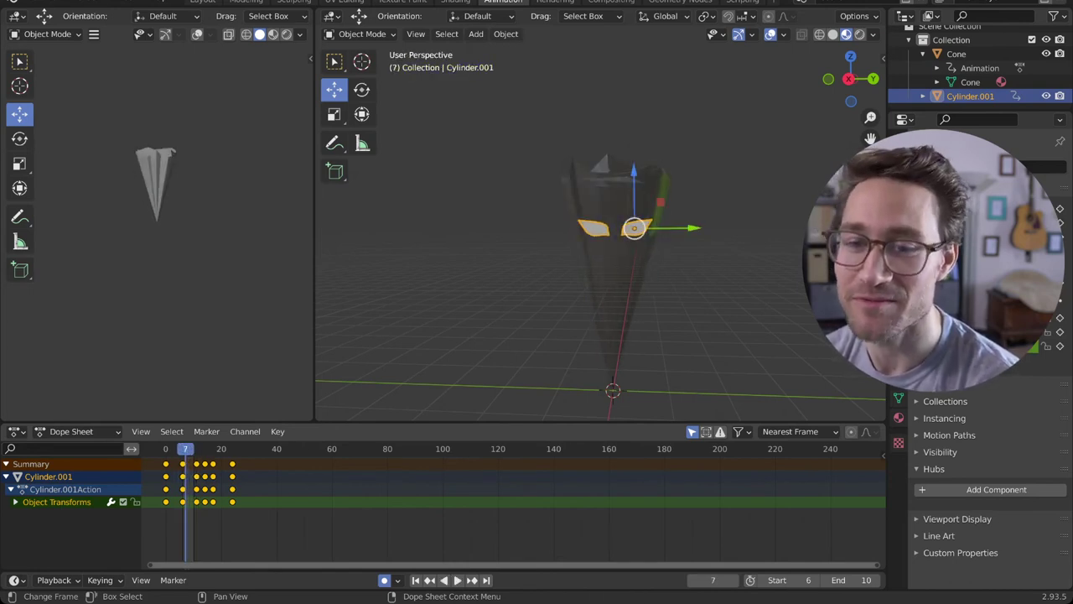
- Delete the eyes' keyframes at frames 0, 14, 17 and 24, keeping those at frames 6 and 11
{"action": "left_click_drag", "start_coordinate": [271, 498], "coordinate": [202, 458]}
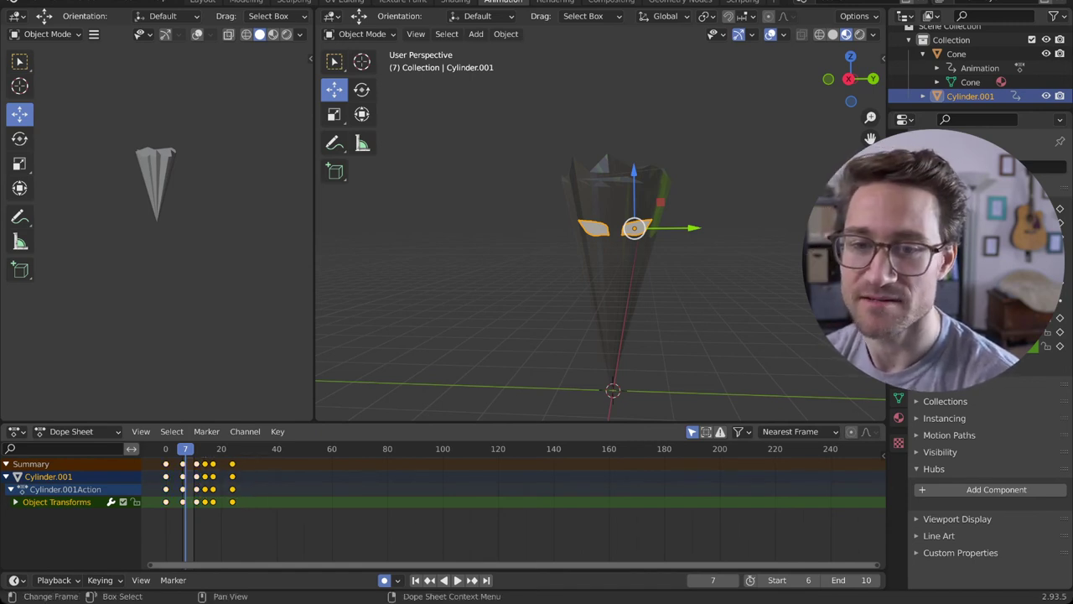
{"action": "key", "text": "x"}
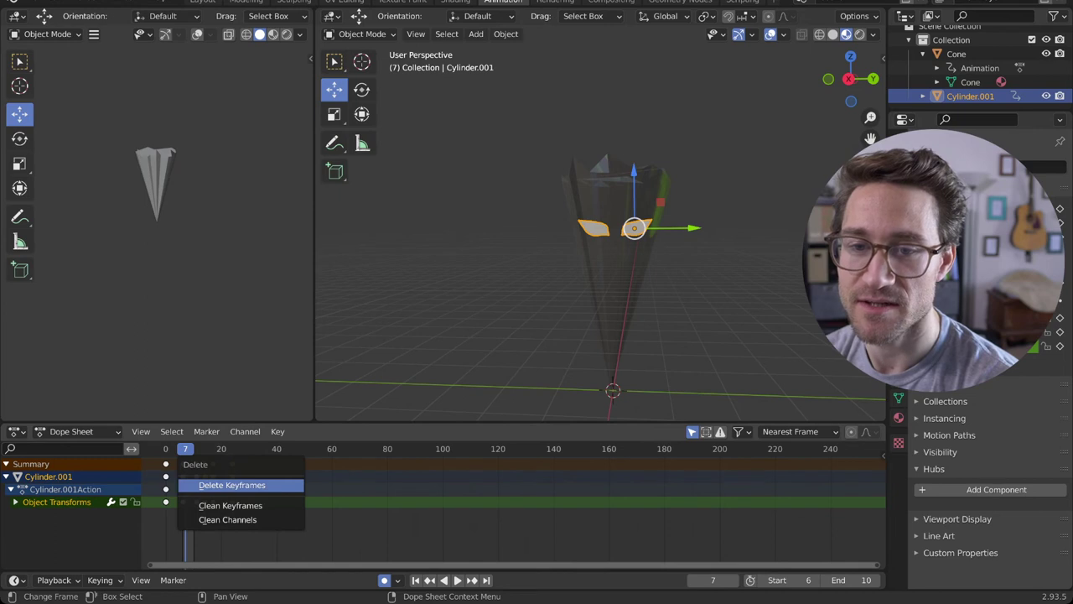
{"action": "key", "text": "Return"}
{"action": "left_click", "coordinate": [166, 501]}
{"action": "key", "text": "x"}
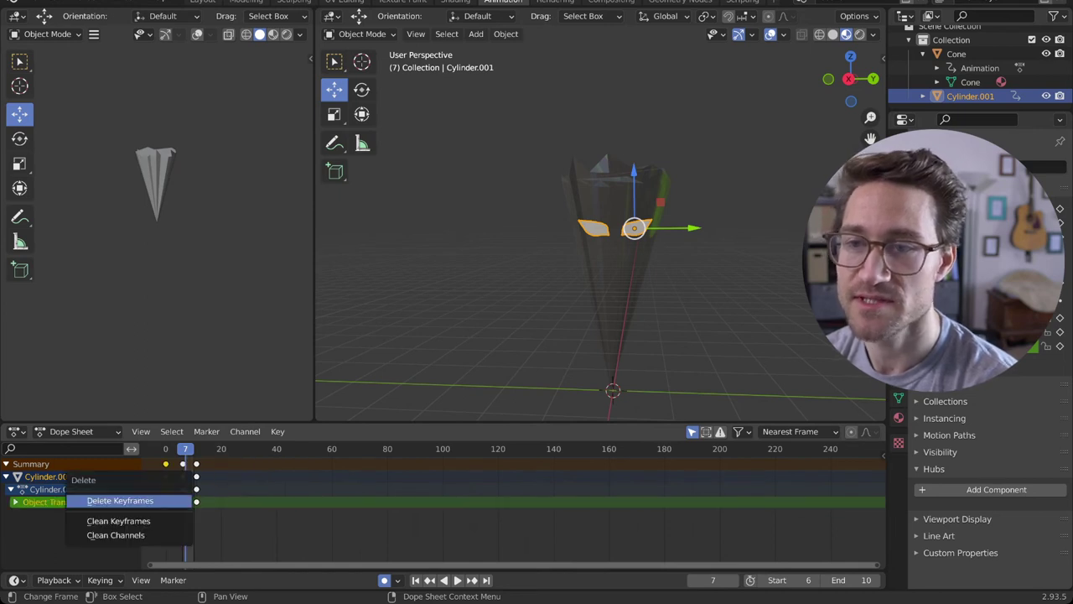
{"action": "key", "text": "Return"}
- Raise the eyes slightly along the Z axis at frame 6 and delete their keyframe at frame 11
{"action": "key", "text": "space"}
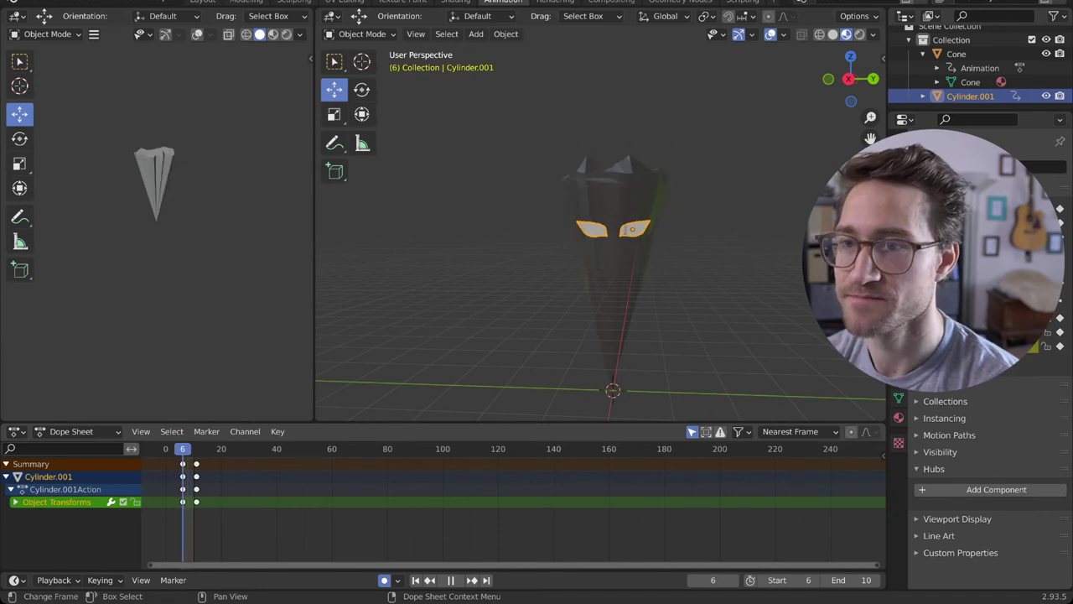
{"action": "key", "text": "space"}
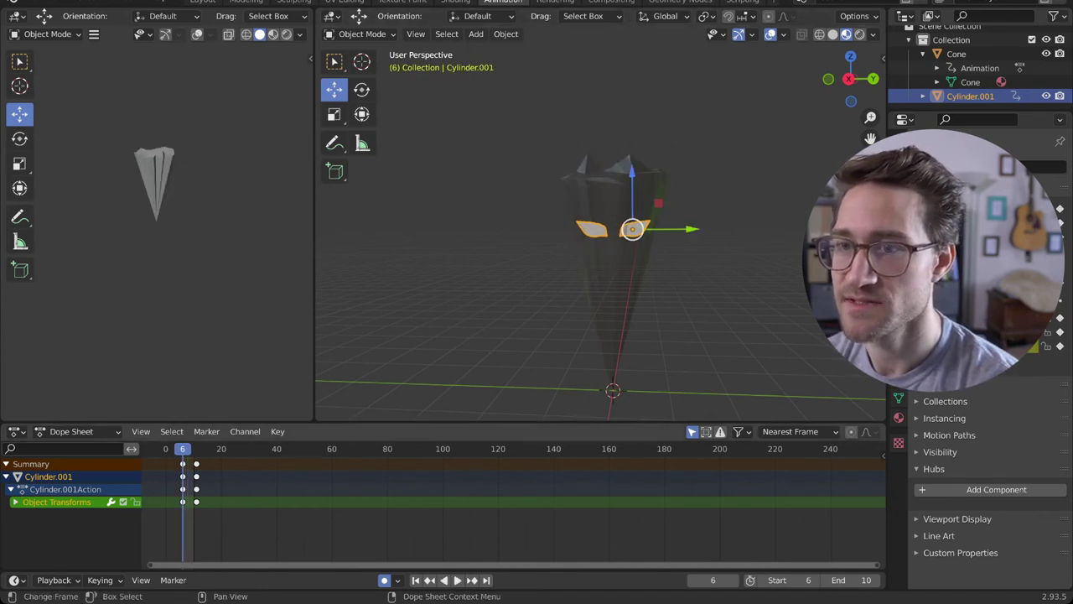
{"action": "left_click_drag", "start_coordinate": [632, 172], "coordinate": [632, 159]}
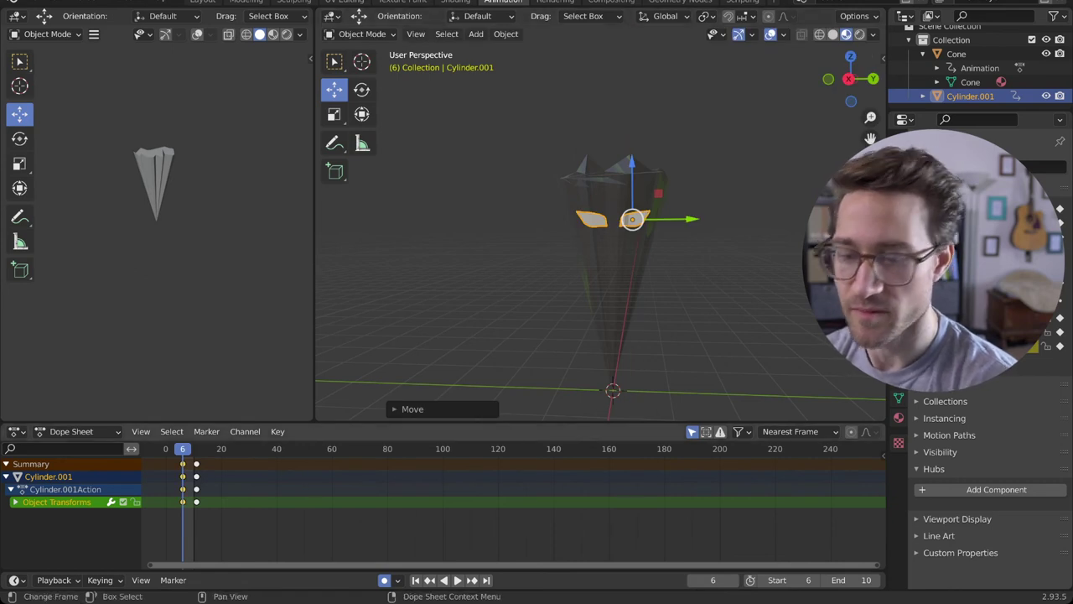
{"action": "left_click", "coordinate": [196, 464]}
{"action": "key", "text": "x"}
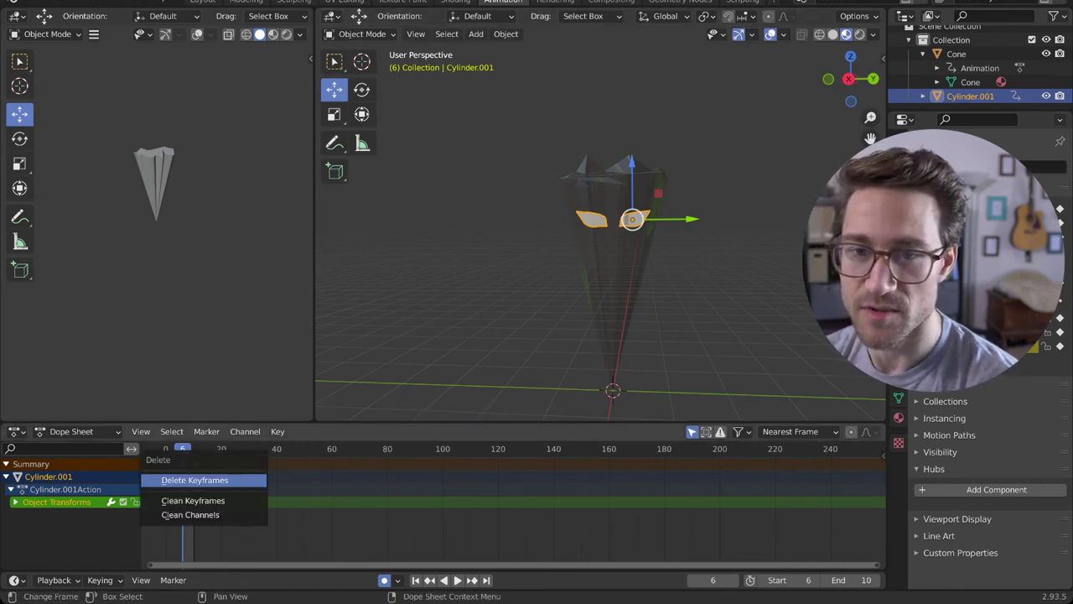
{"action": "left_click", "coordinate": [192, 479]}
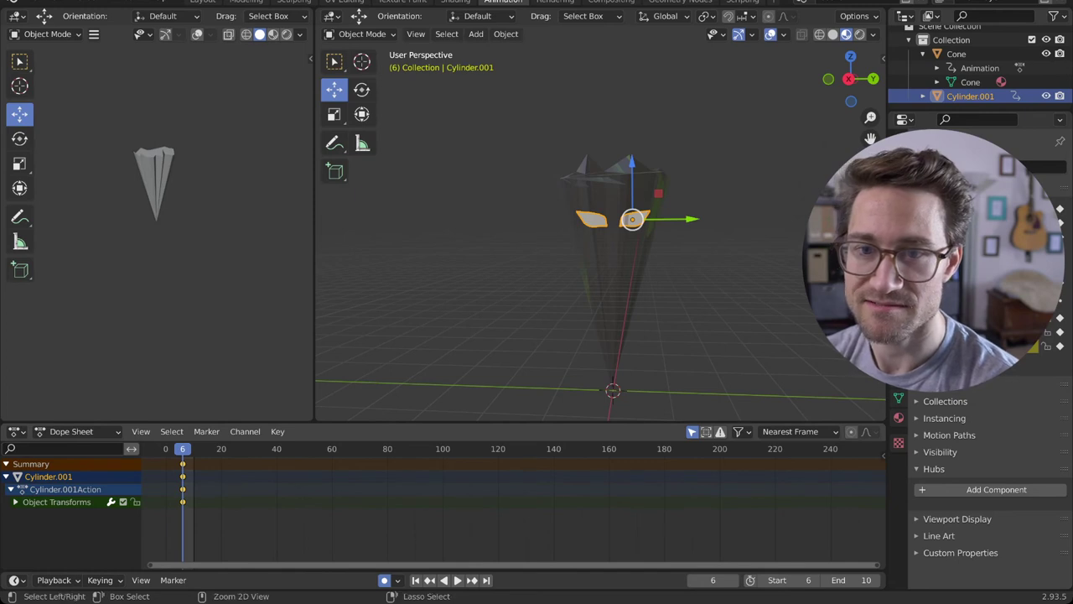
- Nudge the eyes slightly toward positive Y at frame 8 and play back the short loop to check the motion
{"action": "key", "text": "space"}
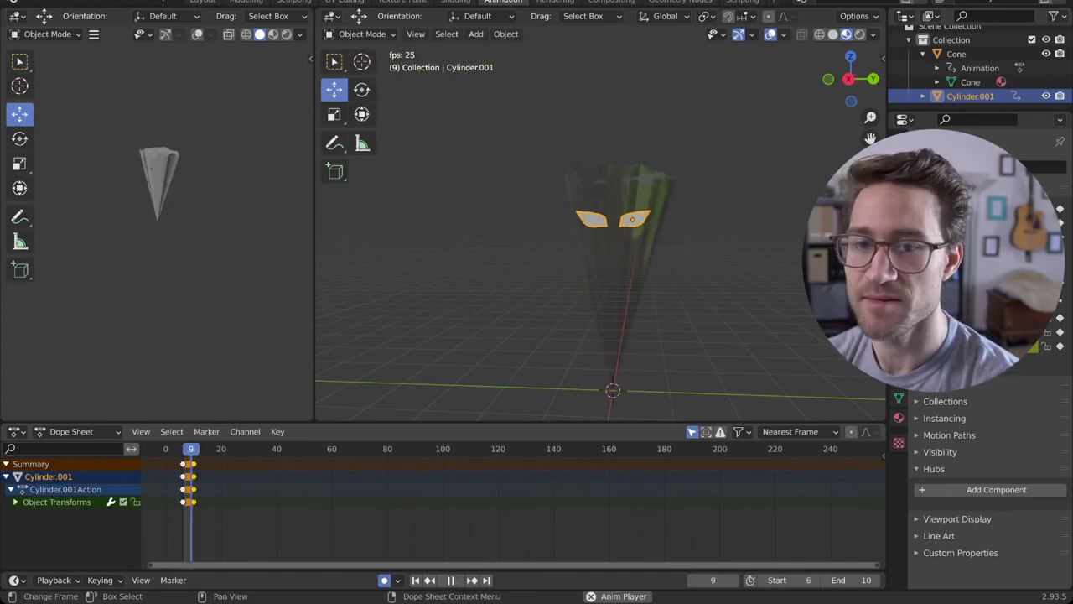
{"action": "key", "text": "space"}
{"action": "key", "text": "space"}
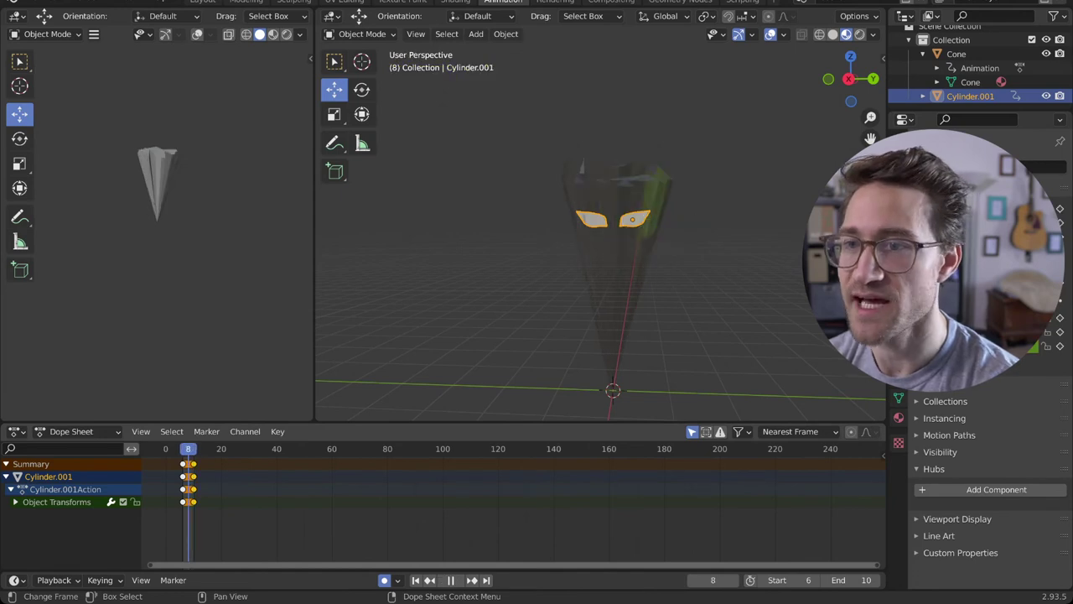
{"action": "key", "text": "space"}
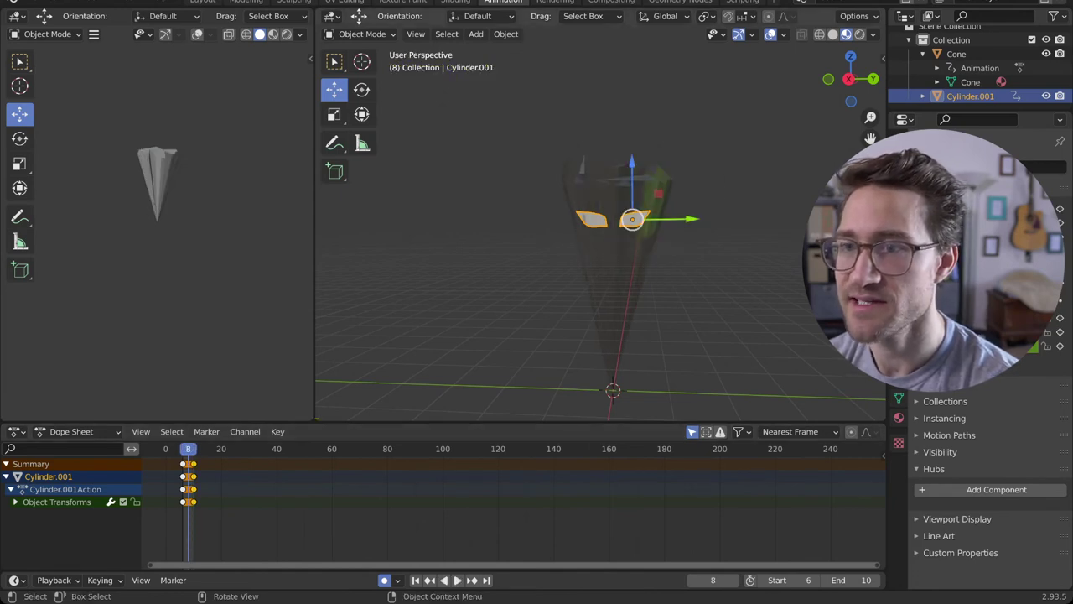
{"action": "left_click_drag", "start_coordinate": [632, 167], "coordinate": [634, 166]}
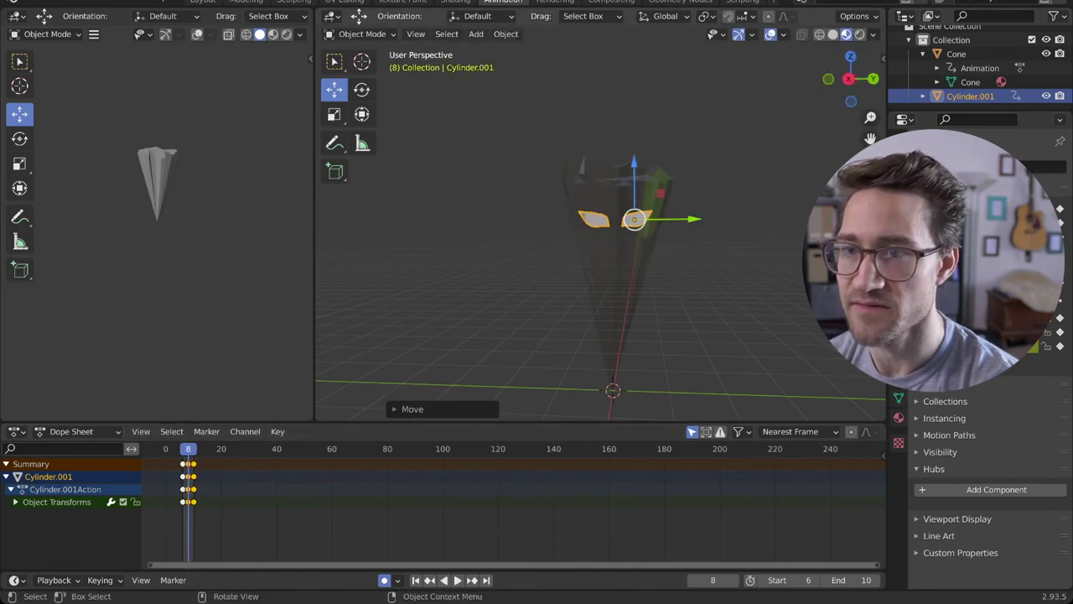
{"action": "key", "text": "space"}
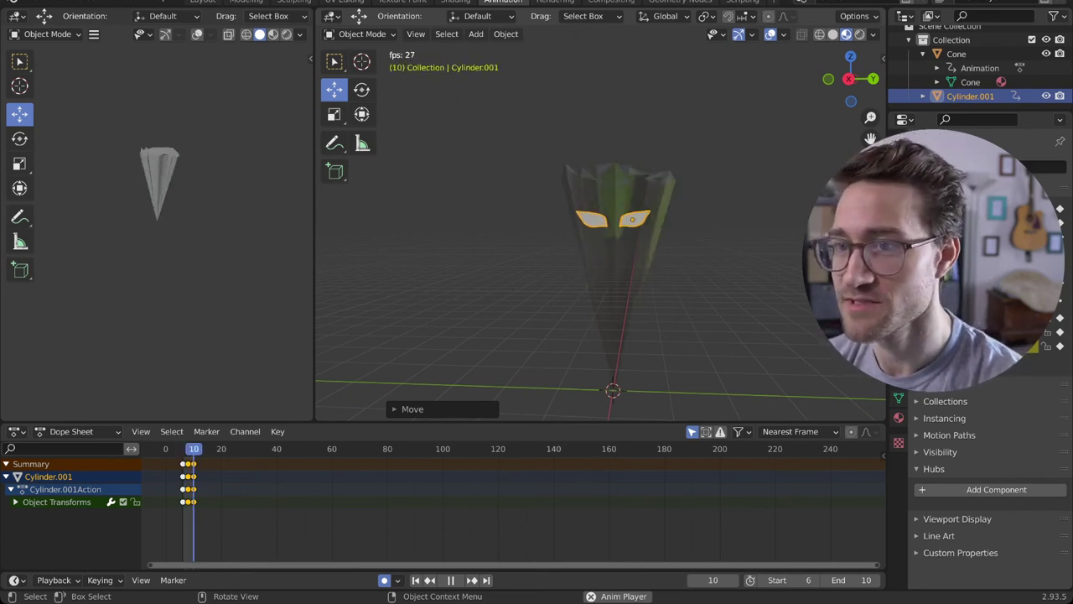
{"action": "key", "text": "space"}
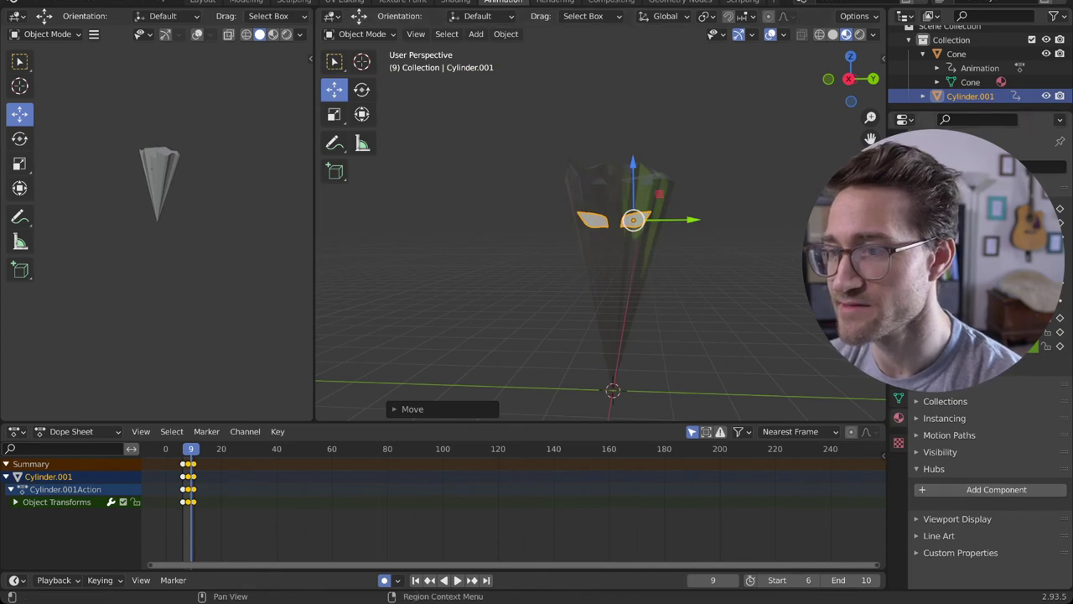
- Create a new material for the eyes and open the Shading workspace
{"action": "left_click", "coordinate": [898, 417]}
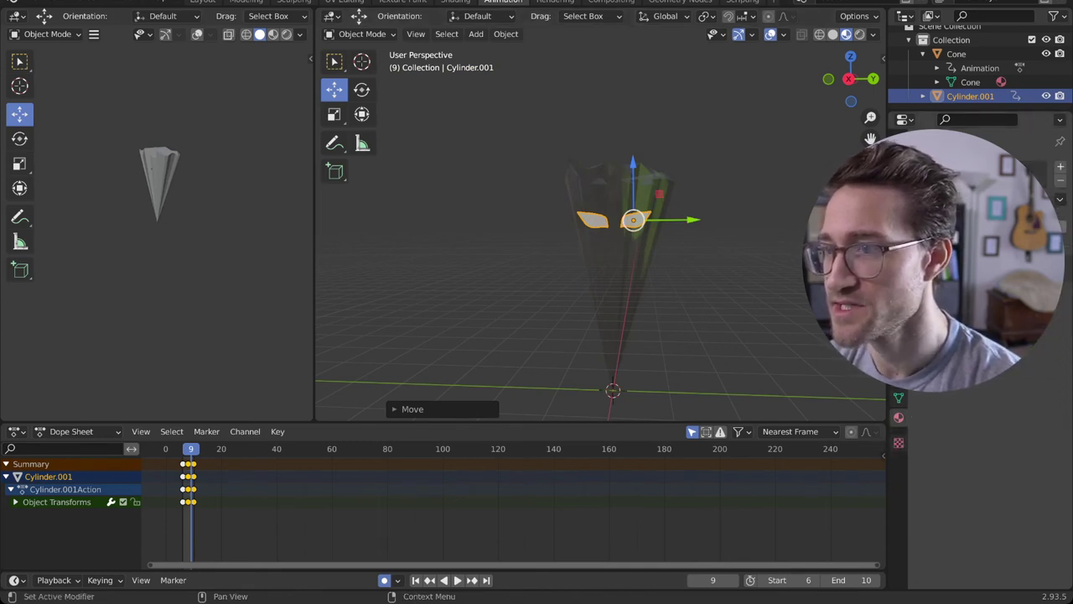
{"action": "left_click", "coordinate": [990, 228]}
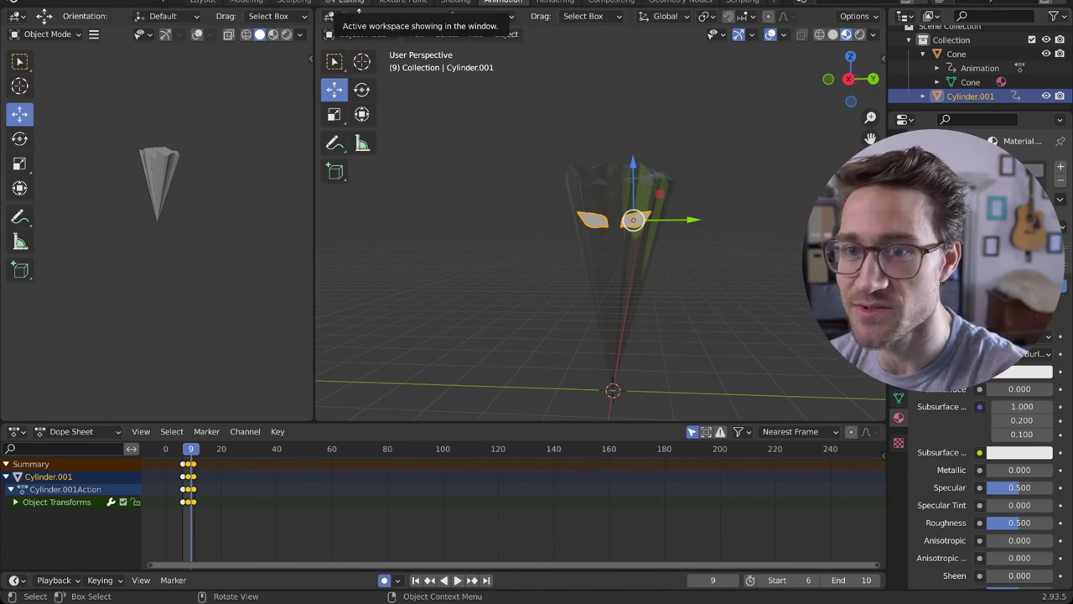
{"action": "left_click", "coordinate": [344, 1]}
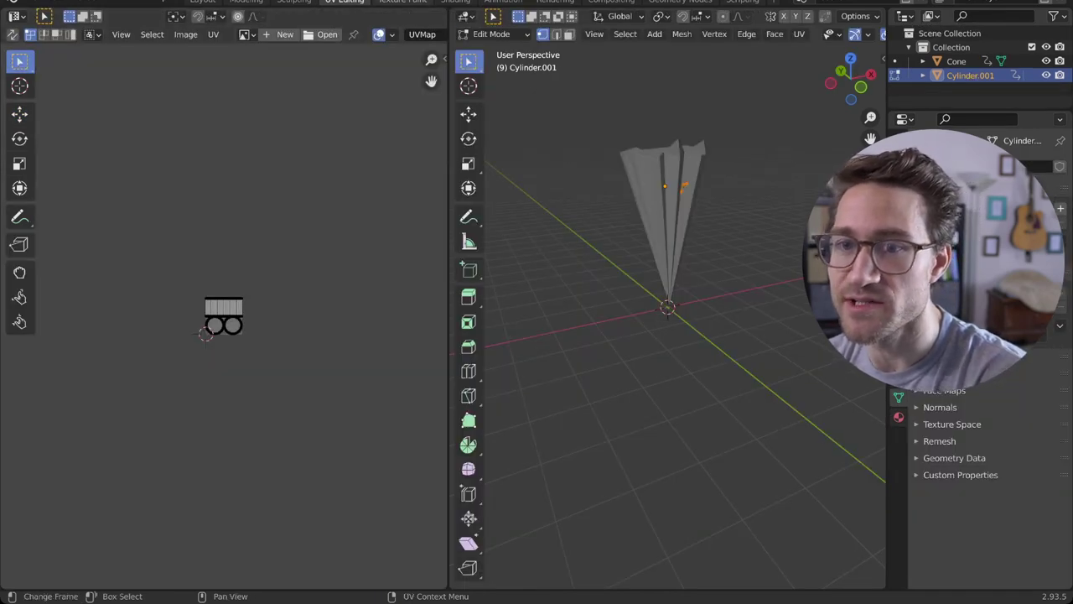
{"action": "left_click", "coordinate": [402, 1]}
{"action": "left_click", "coordinate": [455, 1]}
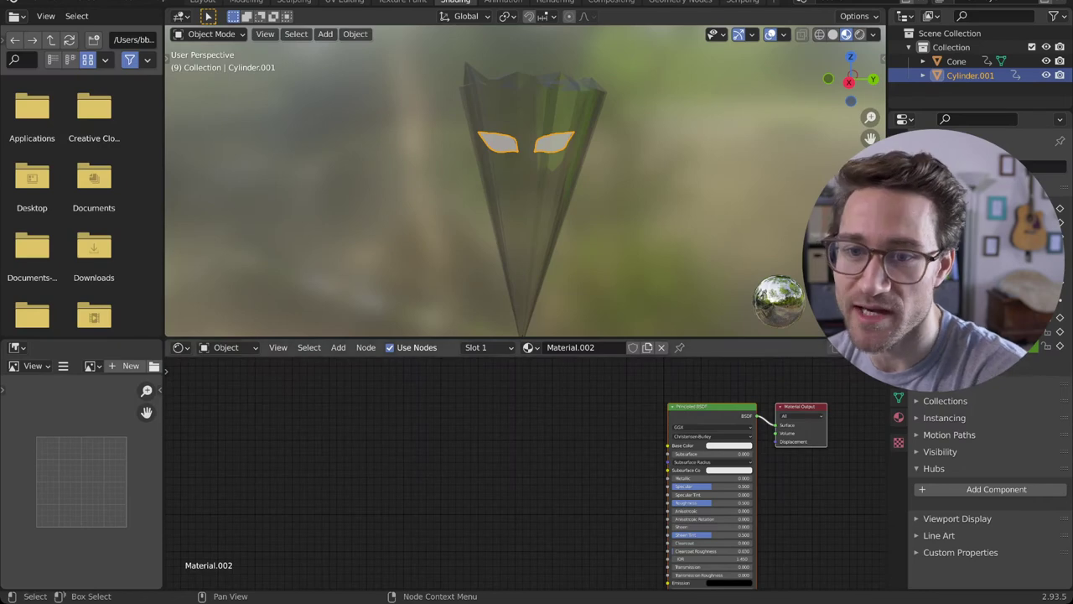
- Add an Image Texture node to the eye material and connect its Color output to the Principled BSDF's Base Color
{"action": "right_click", "coordinate": [300, 436]}
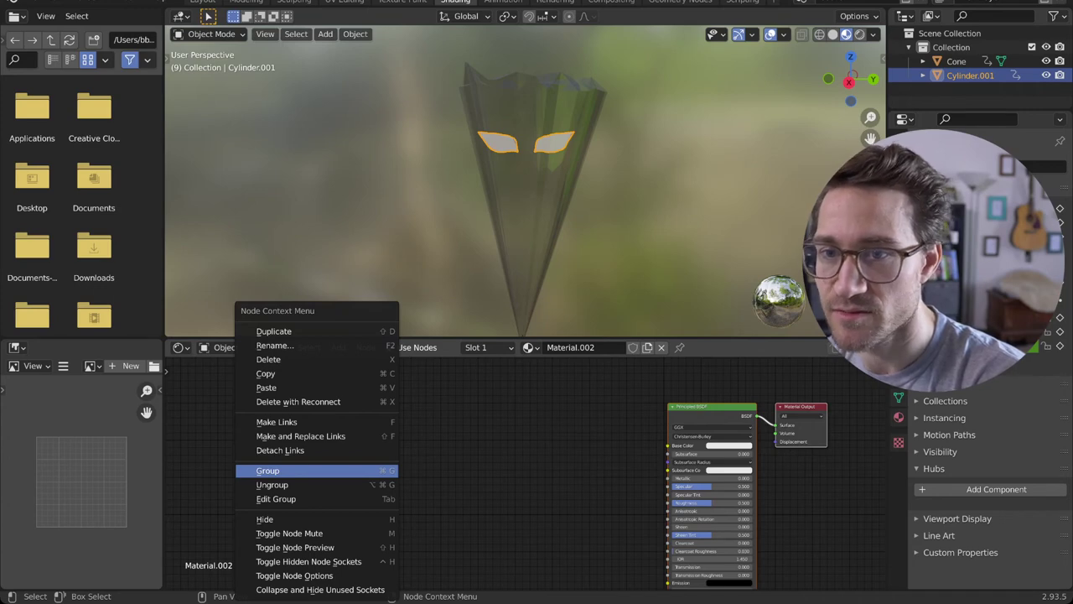
{"action": "left_click", "coordinate": [436, 448]}
{"action": "left_click", "coordinate": [338, 347]}
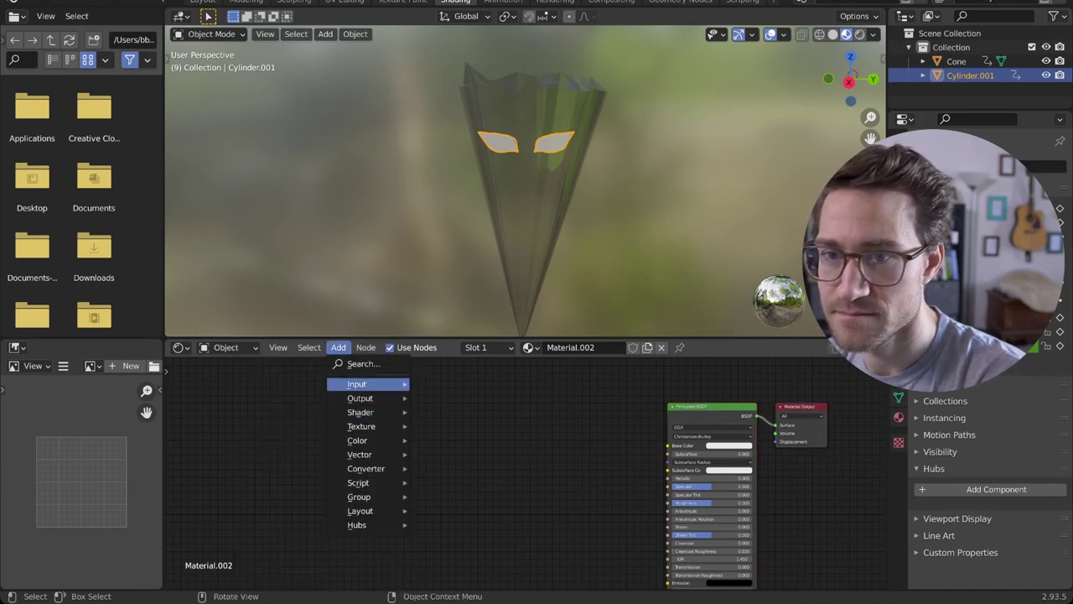
{"action": "mouse_move", "coordinate": [361, 383]}
{"action": "mouse_move", "coordinate": [361, 426]}
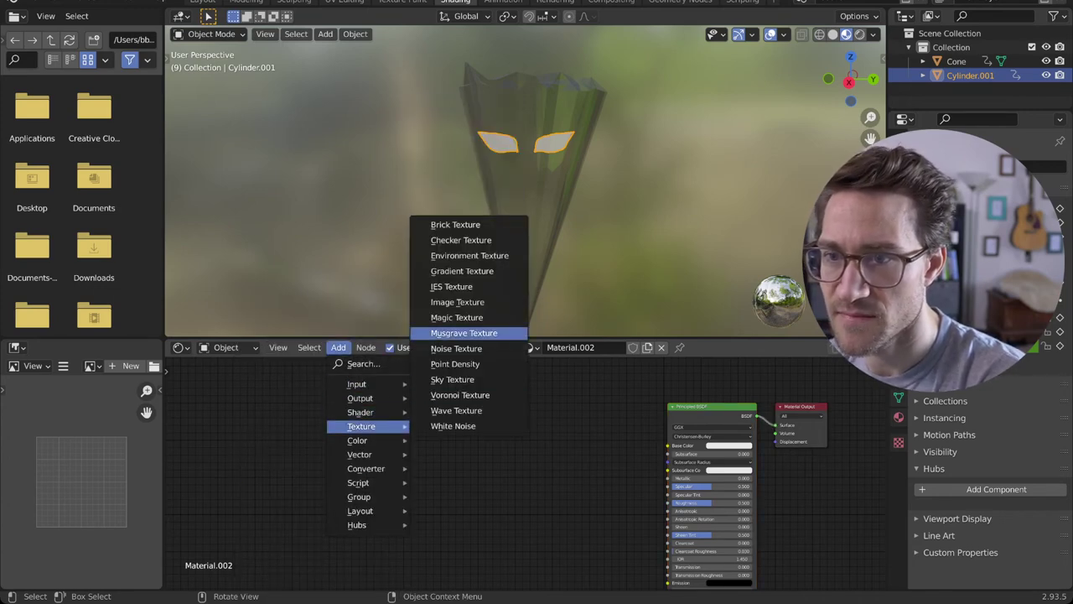
{"action": "left_click", "coordinate": [457, 302]}
{"action": "left_click", "coordinate": [483, 465]}
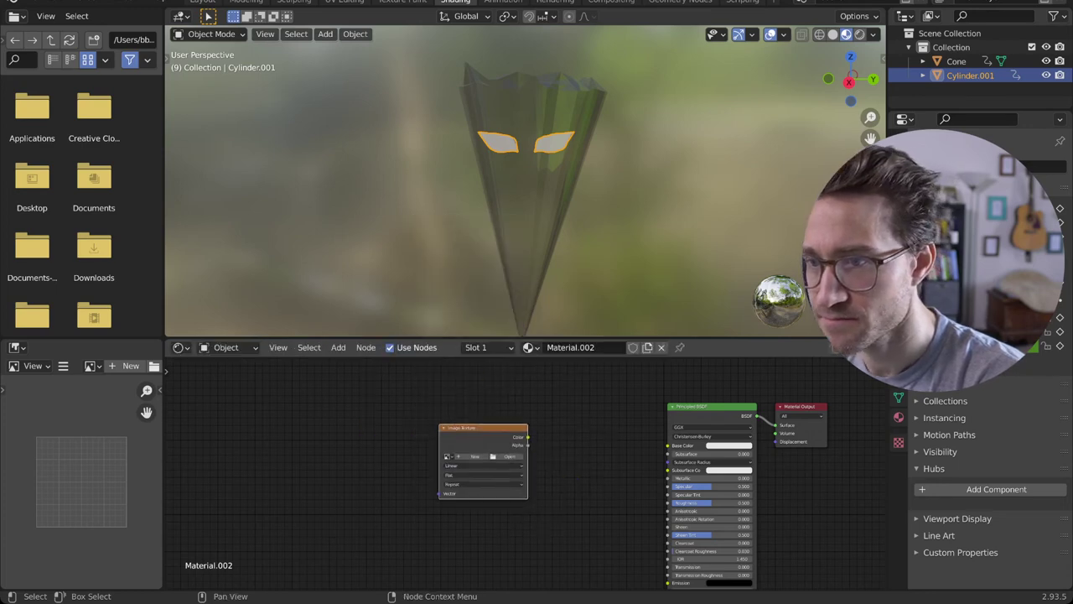
{"action": "left_click_drag", "start_coordinate": [527, 437], "coordinate": [669, 446]}
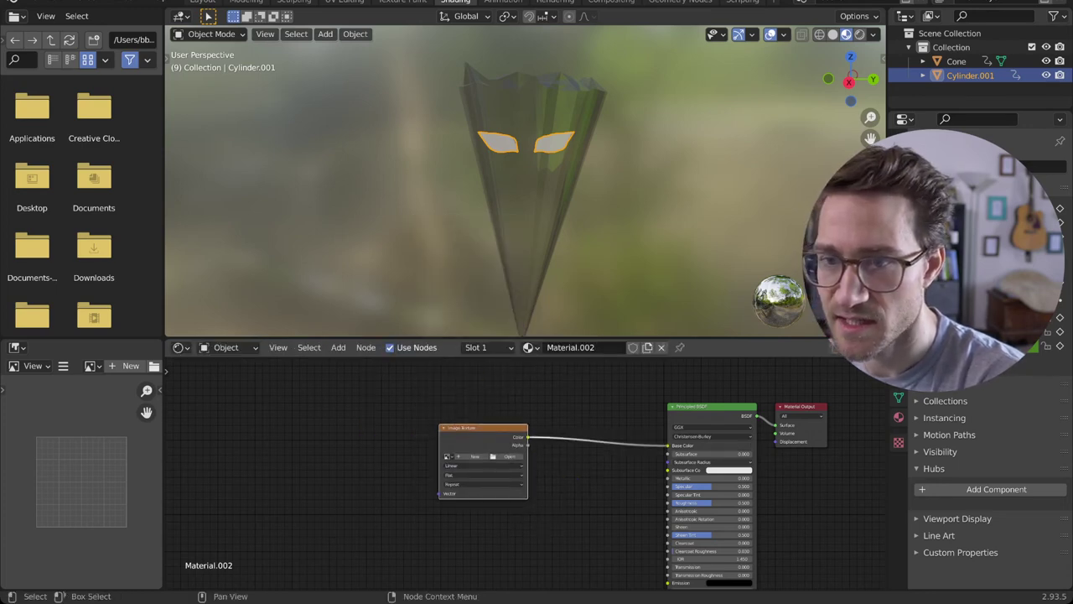
- Create a blank 1024 × 1024 px image named RedEyes in the Image Texture node
{"action": "left_click", "coordinate": [474, 456]}
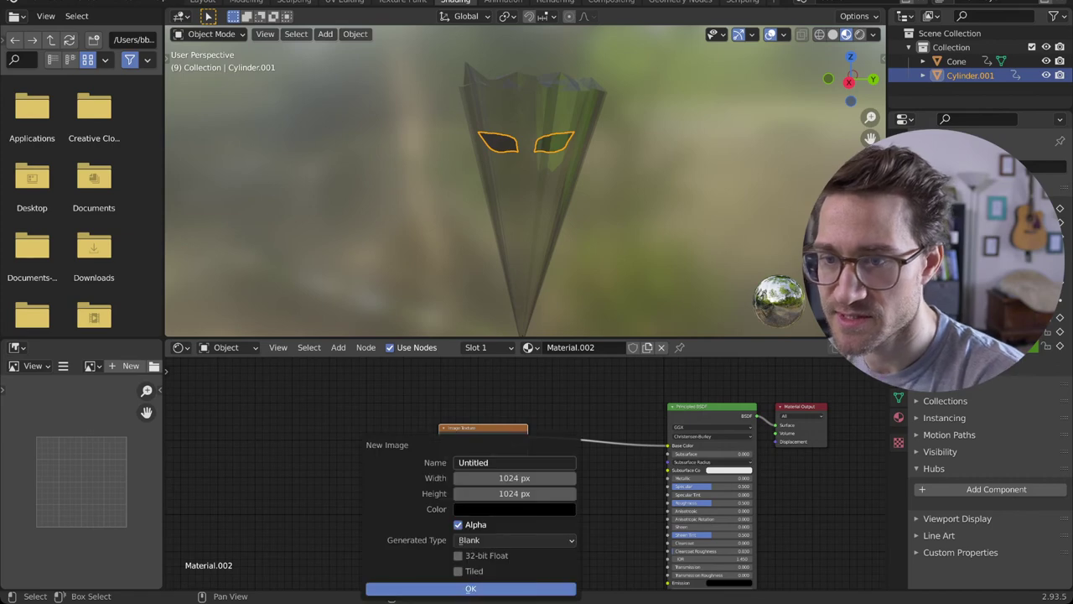
{"action": "key", "text": "BackSpace"}
{"action": "type", "text": "RedEyes"}
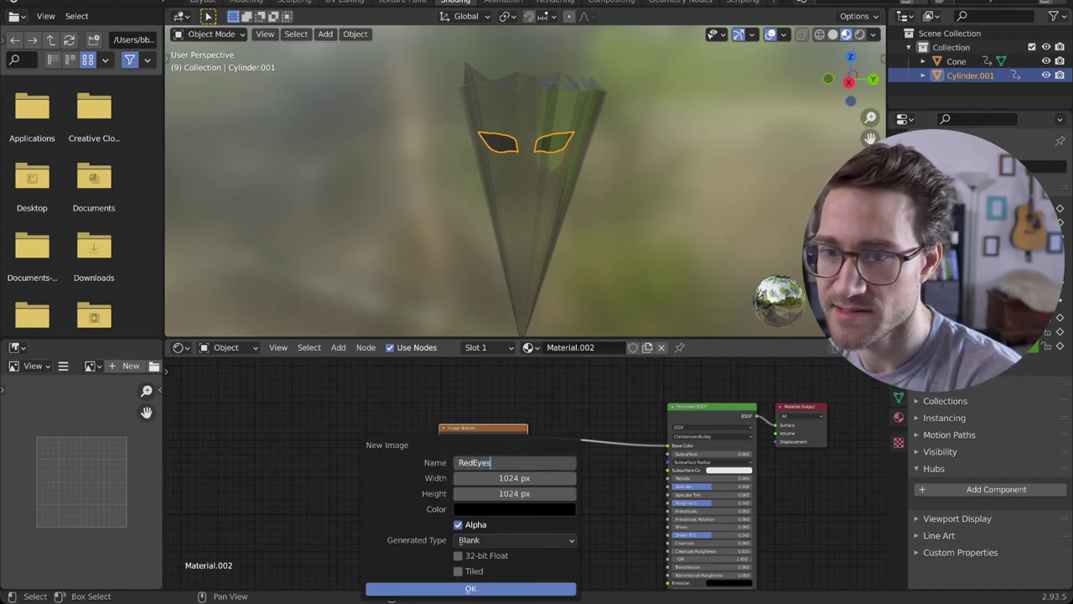
{"action": "key", "text": "Return"}
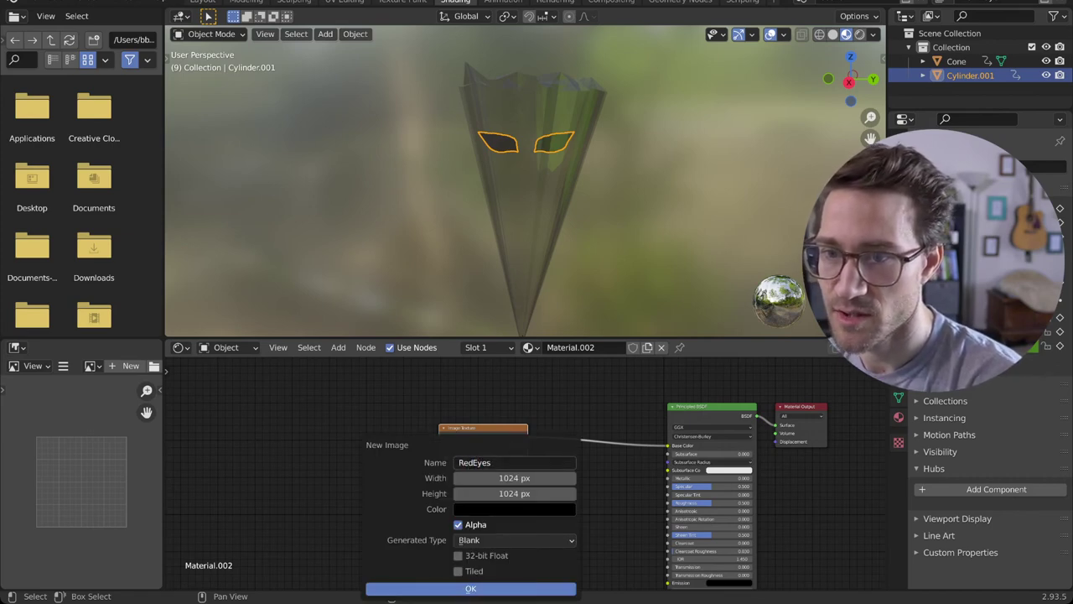
{"action": "left_click", "coordinate": [471, 588]}
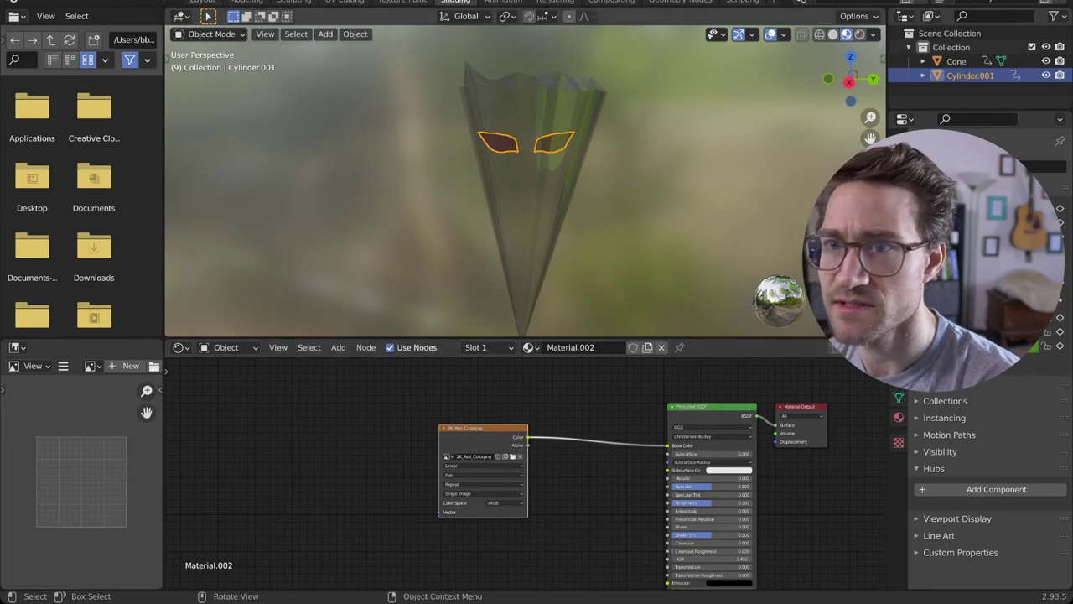
- Inspect the textured eyes up close and from another angle while the animation plays
{"action": "scroll", "coordinate": [520, 167], "scroll_direction": "up", "scroll_amount": 4}
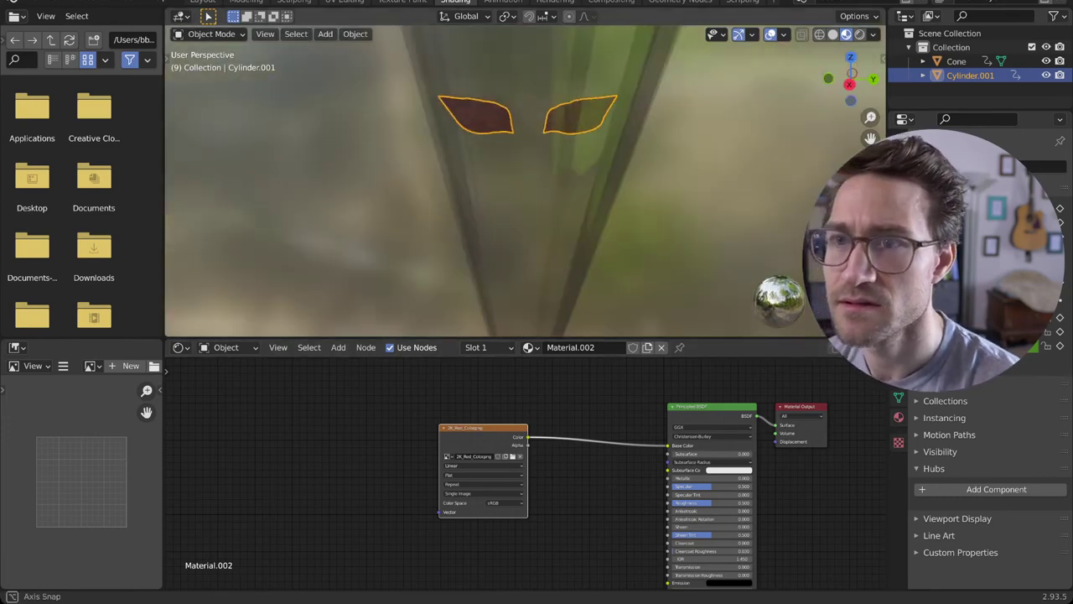
{"action": "mouse_move", "coordinate": [520, 168]}
{"action": "middle_mouse_down"}
{"action": "mouse_move", "coordinate": [654, 169]}
{"action": "mouse_move", "coordinate": [541, 168]}
{"action": "middle_mouse_up"}
{"action": "key", "text": "space"}
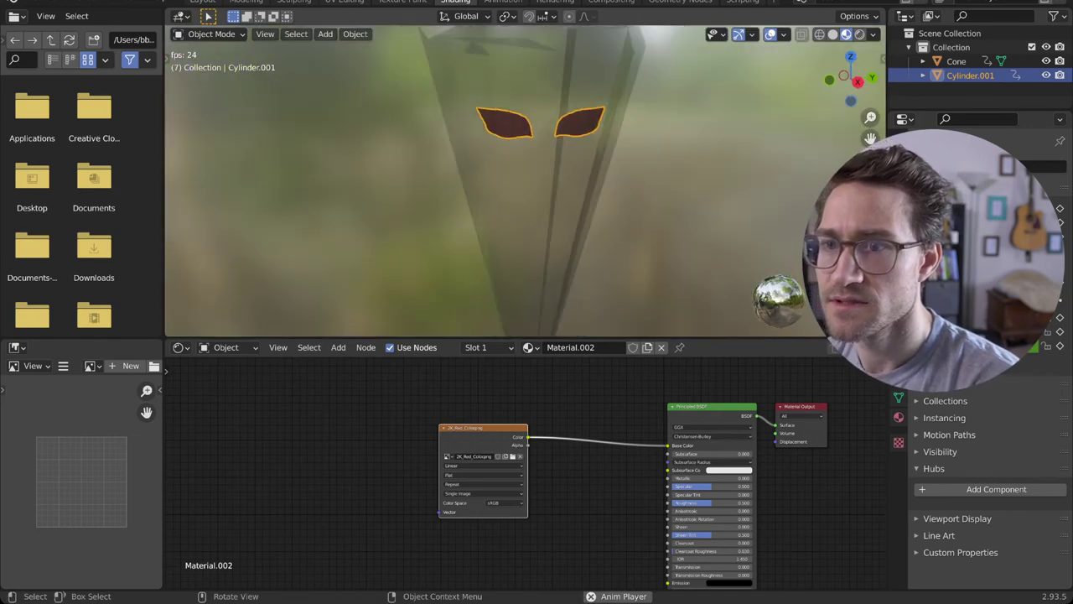
{"action": "scroll", "coordinate": [519, 468], "scroll_direction": "down", "scroll_amount": 2}
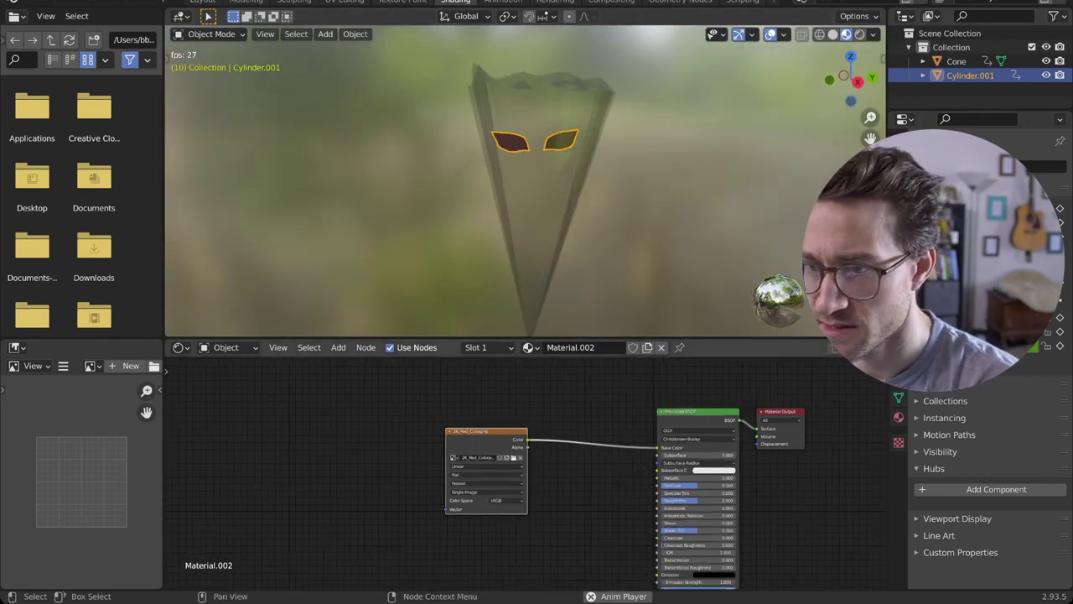
- Set the eye material's emission strength to 28.8 and its emission colour to red with H 0.999, S 1.000, V 0.348
{"action": "middle_click_drag", "start_coordinate": [583, 545], "coordinate": [501, 421]}
{"action": "scroll", "coordinate": [533, 472], "scroll_direction": "down", "scroll_amount": 3}
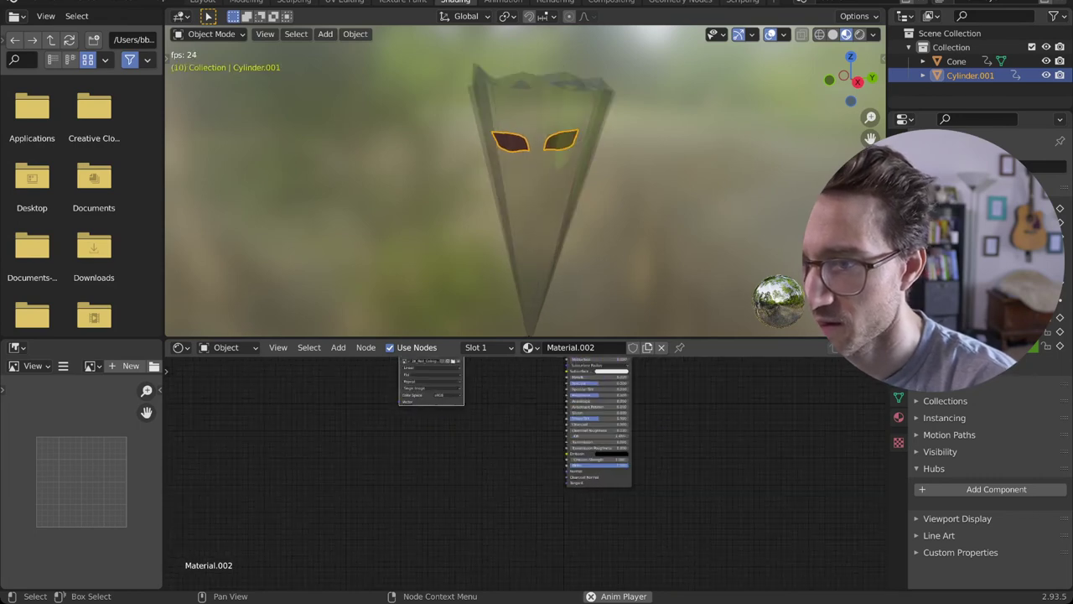
{"action": "scroll", "coordinate": [531, 471], "scroll_direction": "up", "scroll_amount": 8}
{"action": "middle_click_drag", "start_coordinate": [553, 457], "coordinate": [525, 492]}
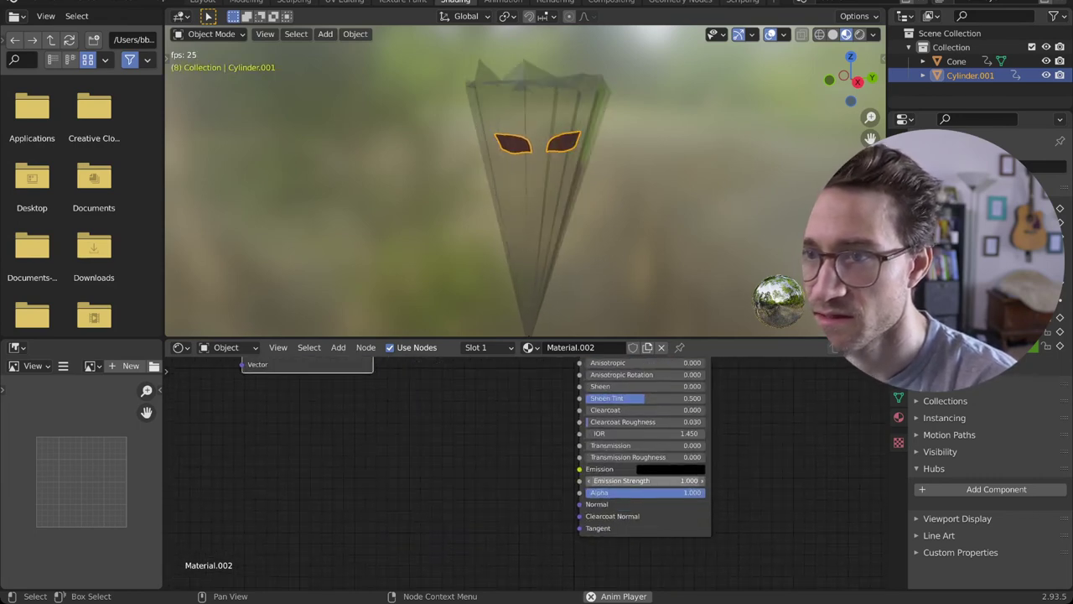
{"action": "left_click_drag", "start_coordinate": [641, 480], "coordinate": [667, 481]}
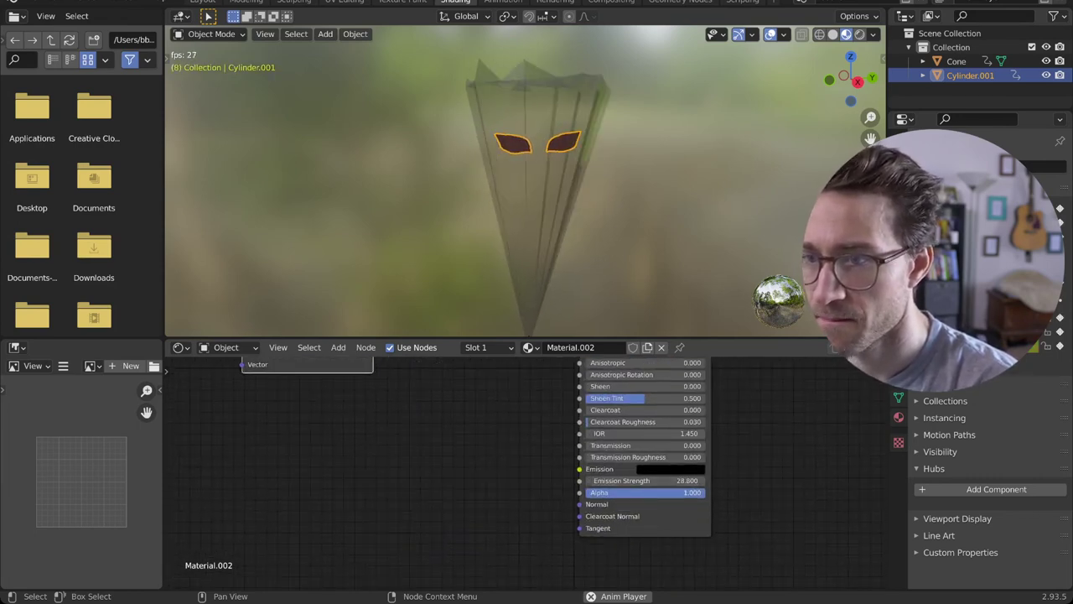
{"action": "left_click", "coordinate": [670, 470]}
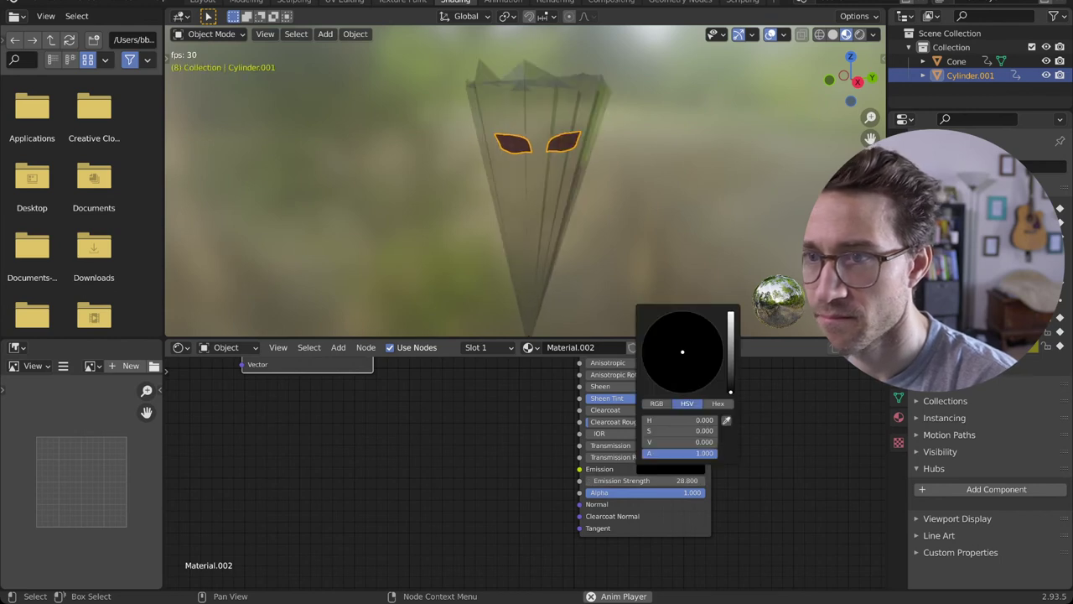
{"action": "left_click_drag", "start_coordinate": [731, 390], "coordinate": [730, 341]}
{"action": "left_click_drag", "start_coordinate": [691, 381], "coordinate": [683, 394]}
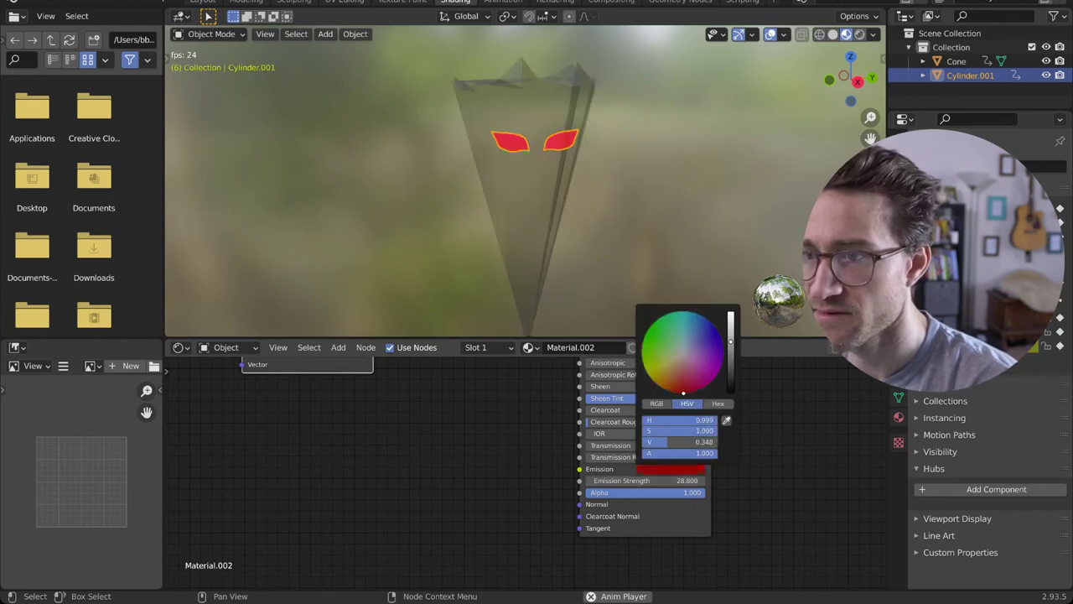
- Darken the eye material's emission colour to V 0.038 and set its emission strength to 4.1
{"action": "left_click_drag", "start_coordinate": [731, 341], "coordinate": [731, 375]}
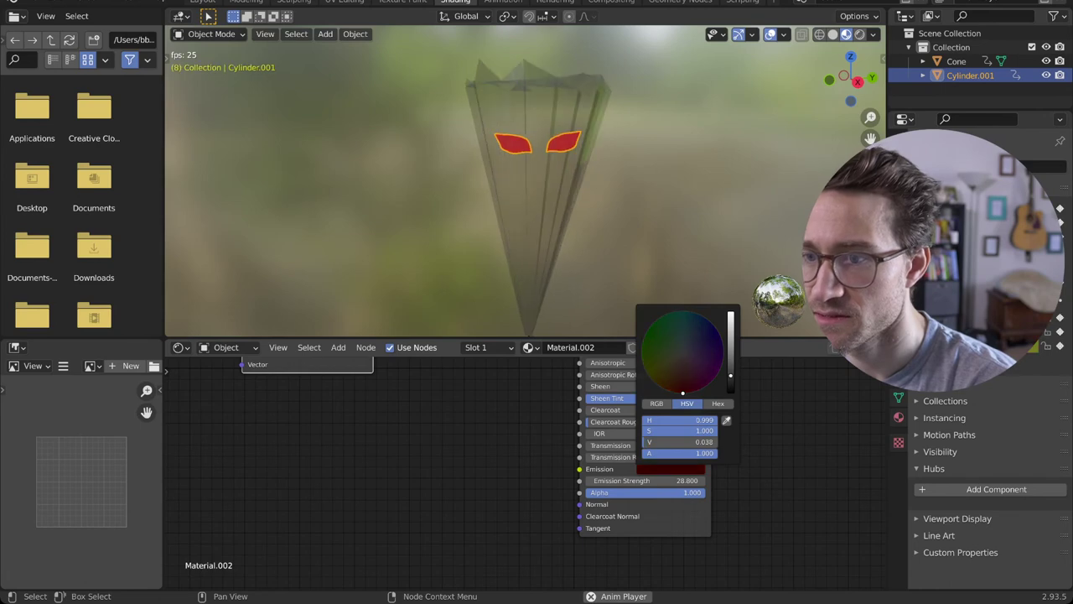
{"action": "left_click", "coordinate": [774, 444]}
{"action": "left_click", "coordinate": [650, 480]}
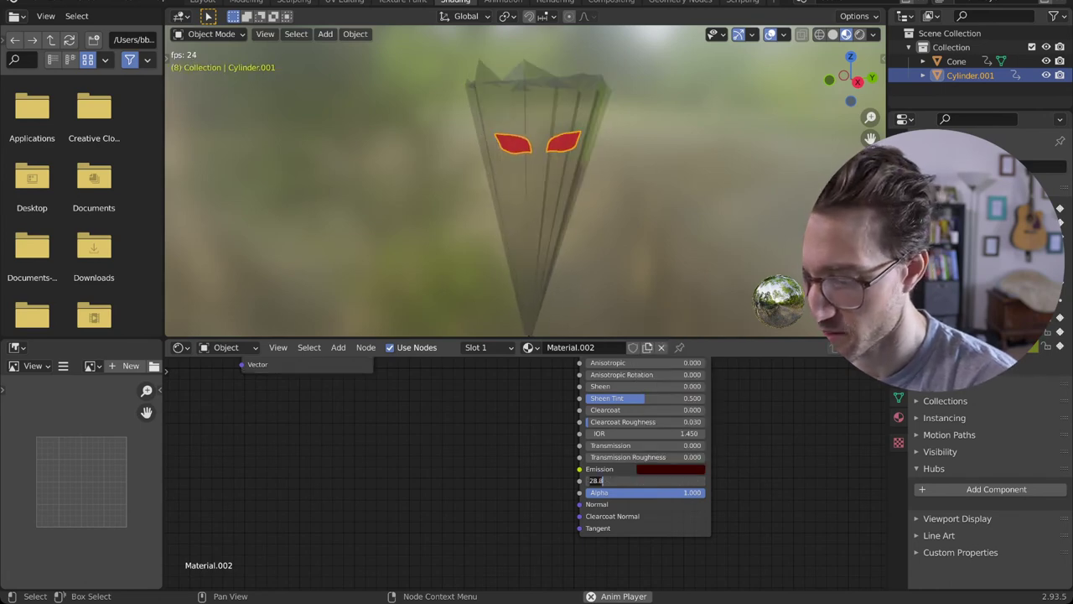
{"action": "type", "text": "0.5"}
{"action": "key", "text": "Return"}
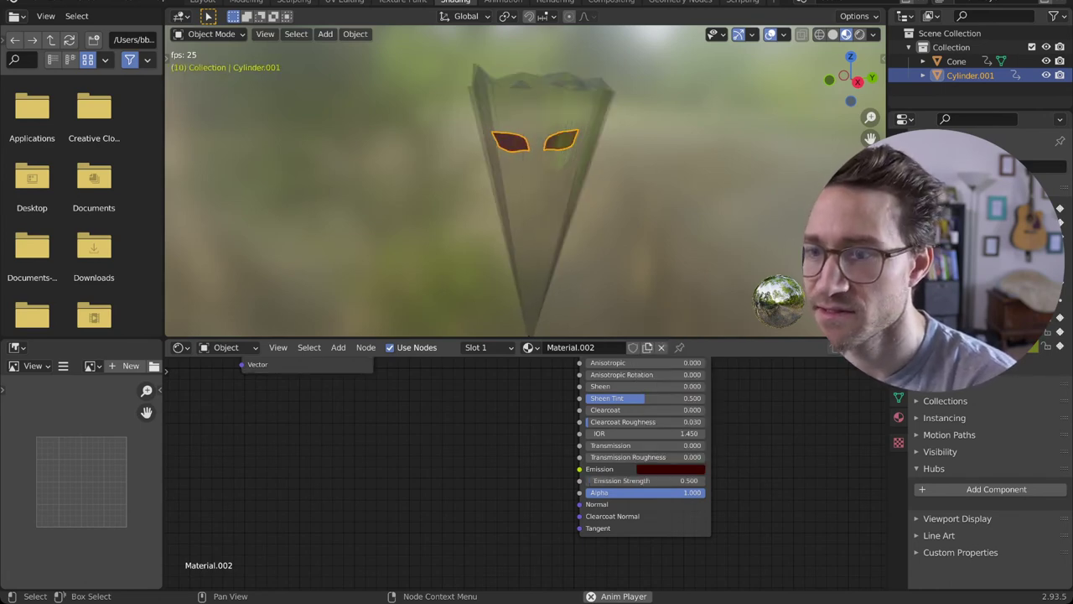
{"action": "left_click_drag", "start_coordinate": [650, 481], "coordinate": [677, 481]}
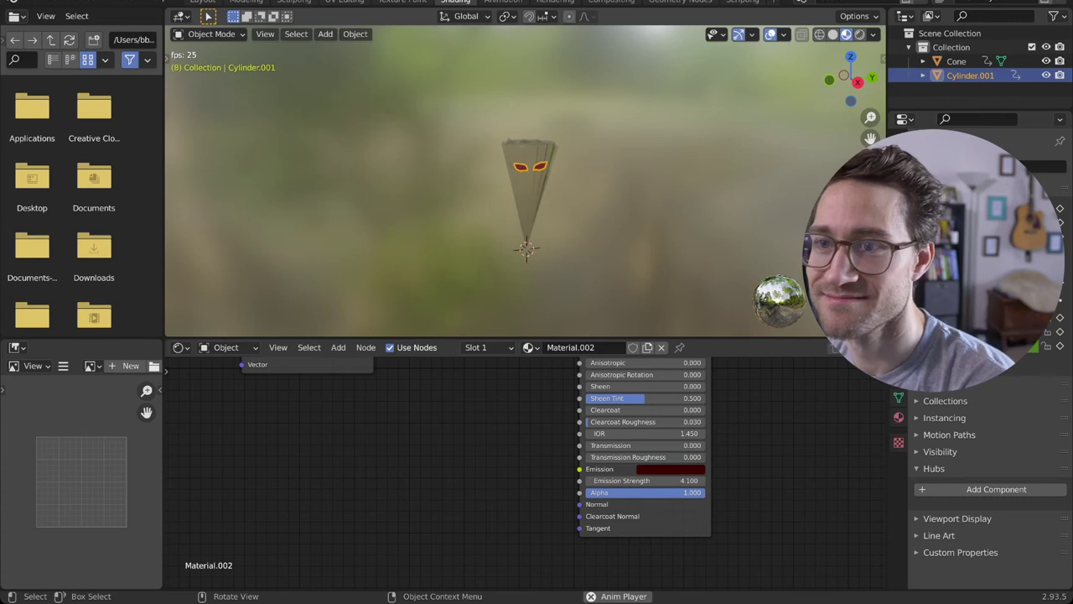
- Stop the animation, view the cone from the front and export the scene as glTF 2.0
{"action": "key", "text": "space"}
{"action": "scroll", "coordinate": [526, 180], "scroll_direction": "up", "scroll_amount": 3}
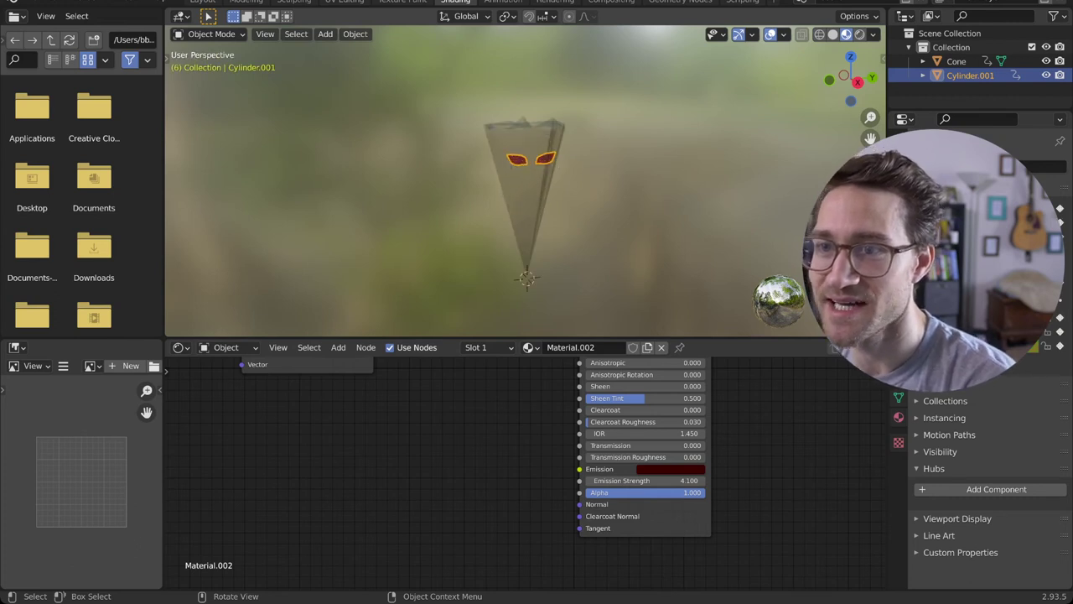
{"action": "middle_click_drag", "start_coordinate": [525, 180], "coordinate": [497, 181]}
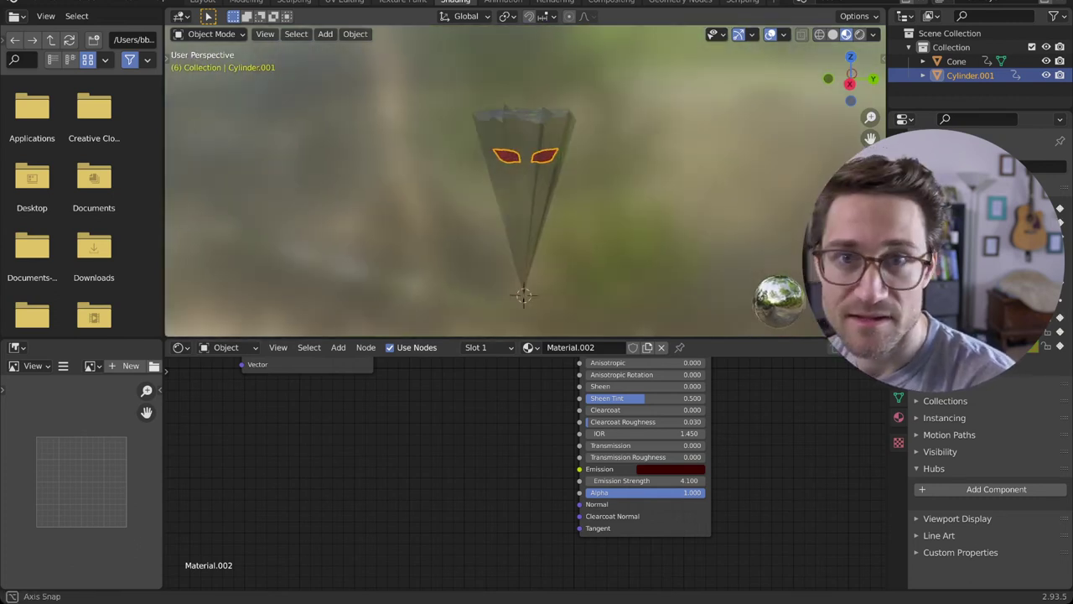
{"action": "left_click", "coordinate": [31, 2]}
{"action": "mouse_move", "coordinate": [52, 201]}
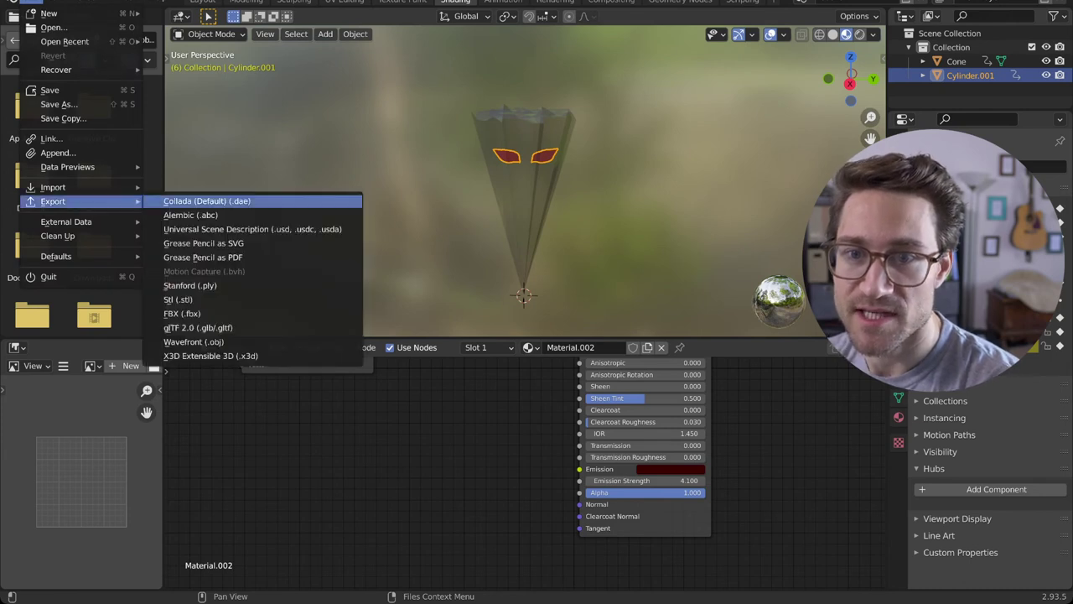
{"action": "left_click", "coordinate": [198, 327]}
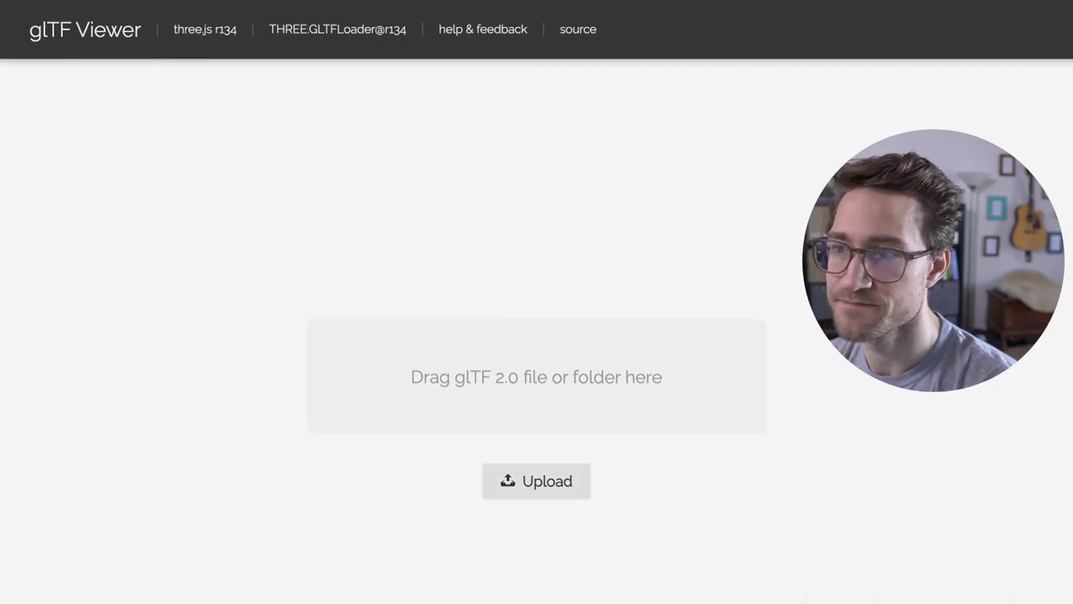
- Load the exported model in glTF Viewer and check its animation settings
{"action": "left_click", "coordinate": [536, 481]}
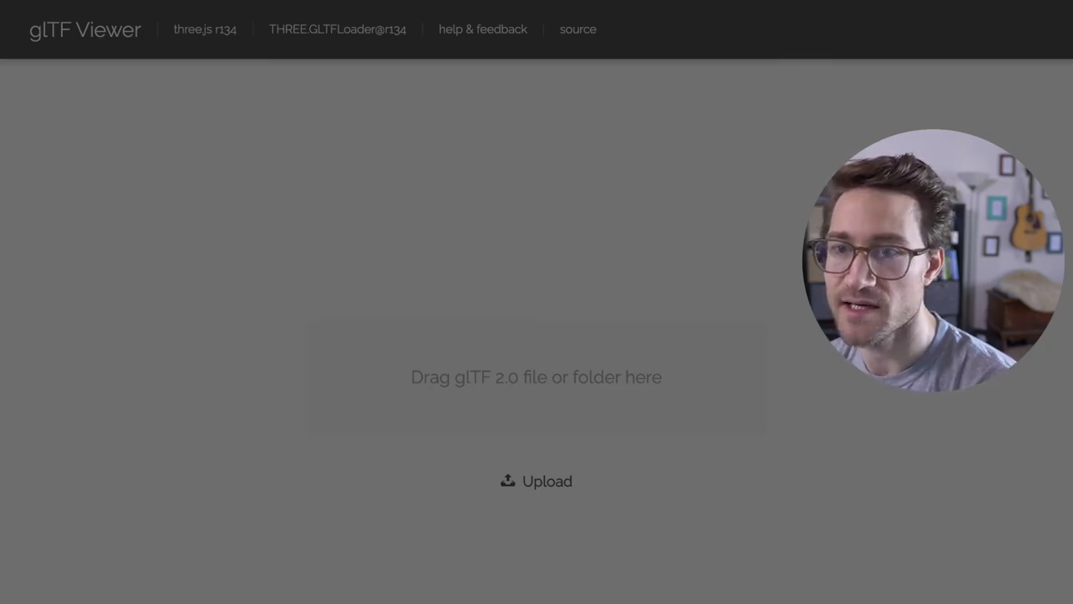
{"action": "key", "text": "Return"}
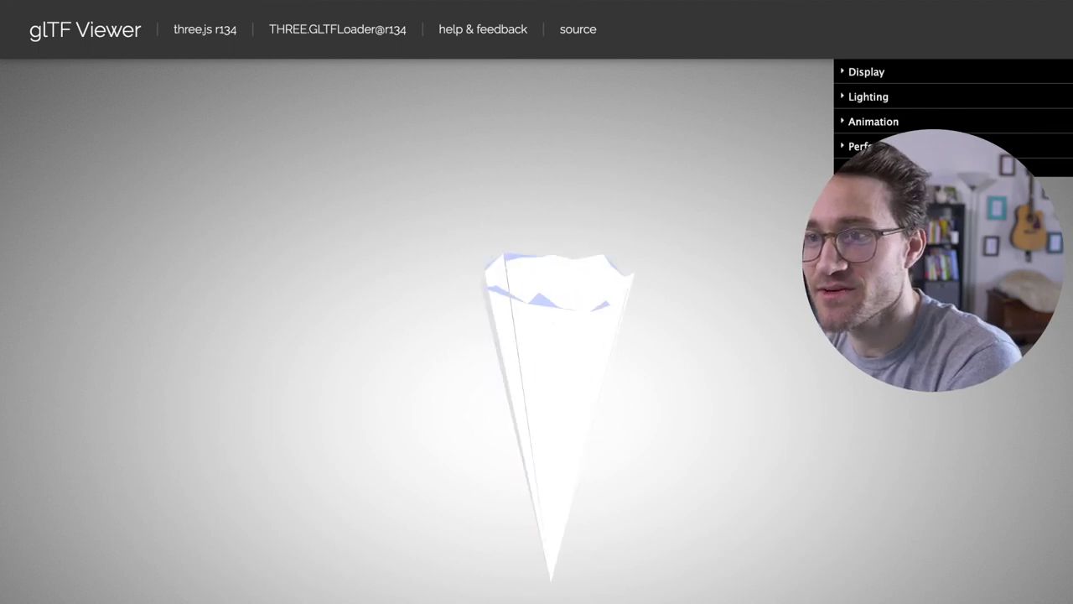
{"action": "left_click", "coordinate": [873, 122]}
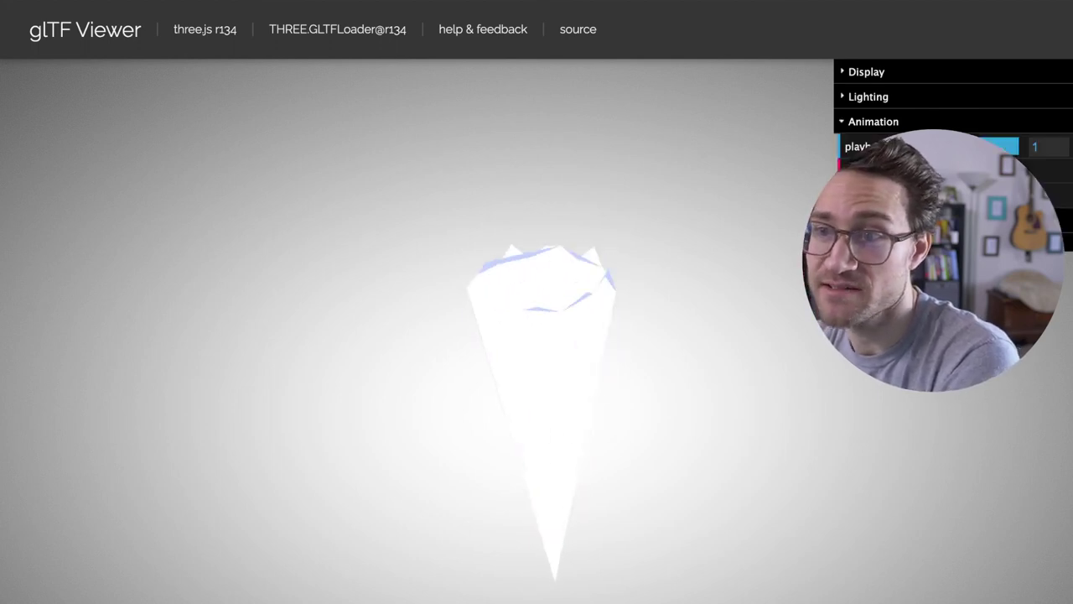
{"action": "left_click", "coordinate": [873, 120]}
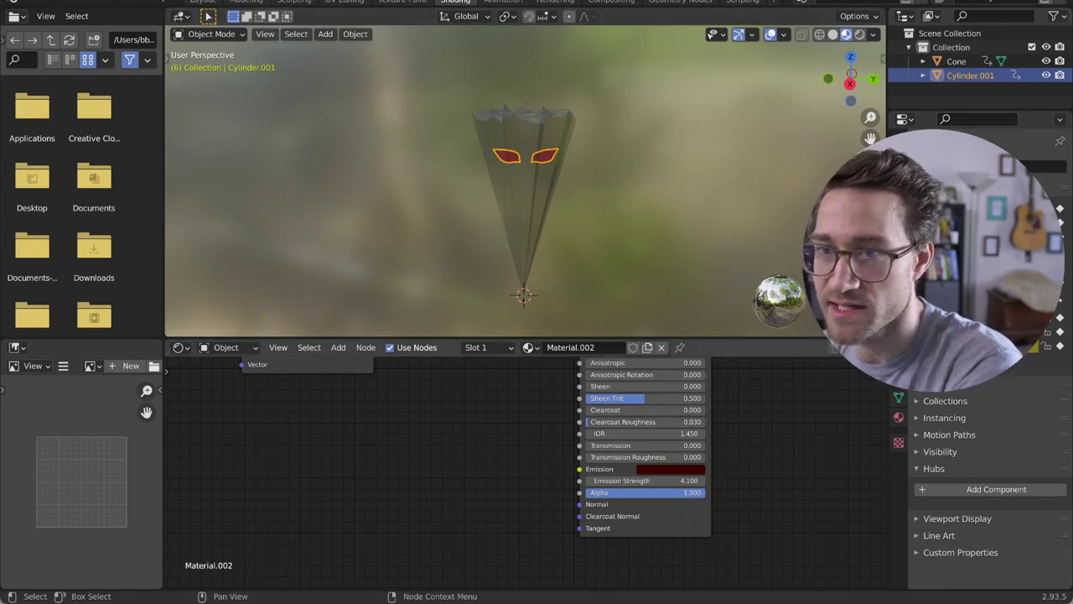
- Return to Blender, review the eye material's nodes, select the cone and bring up its 2K_Light_Grey_Color_1.png texture for texture painting
{"action": "scroll", "coordinate": [537, 470], "scroll_direction": "down", "scroll_amount": 3}
{"action": "middle_click_drag", "start_coordinate": [520, 444], "coordinate": [537, 487]}
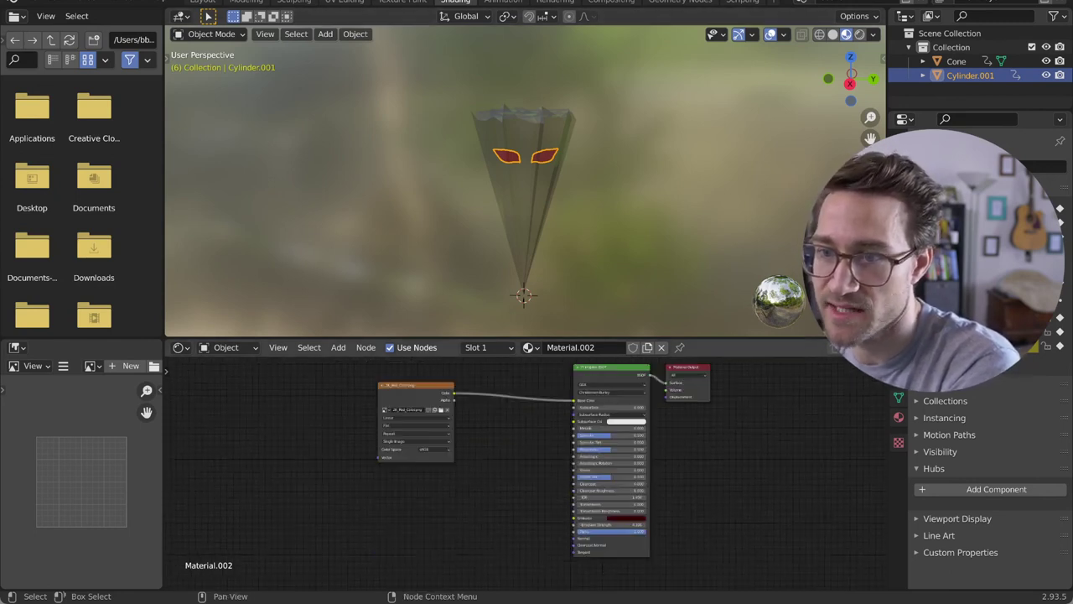
{"action": "scroll", "coordinate": [525, 477], "scroll_direction": "up", "scroll_amount": 1}
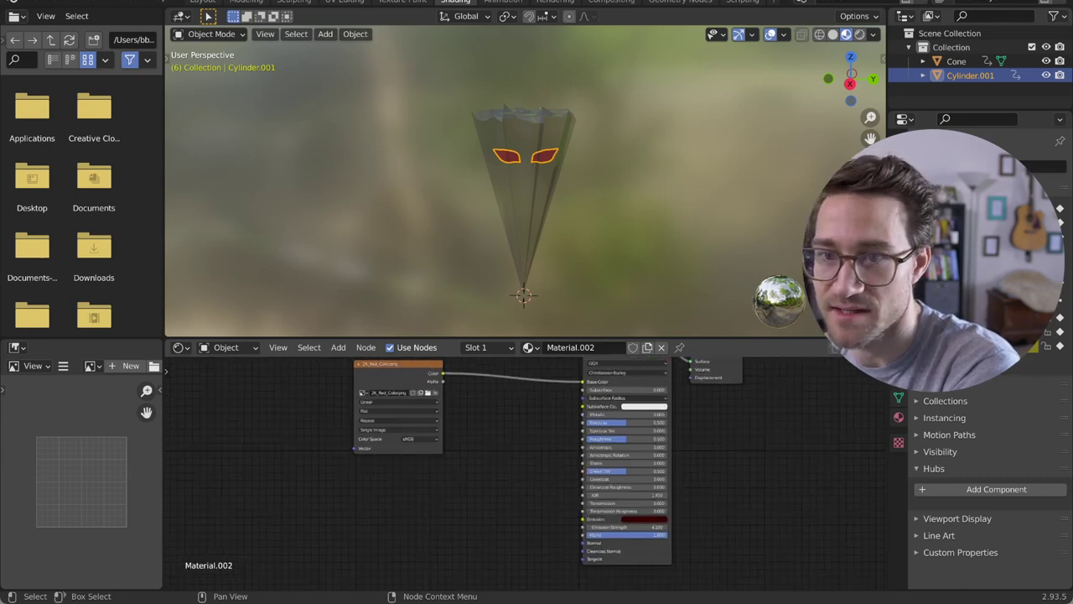
{"action": "scroll", "coordinate": [503, 482], "scroll_direction": "up", "scroll_amount": 1}
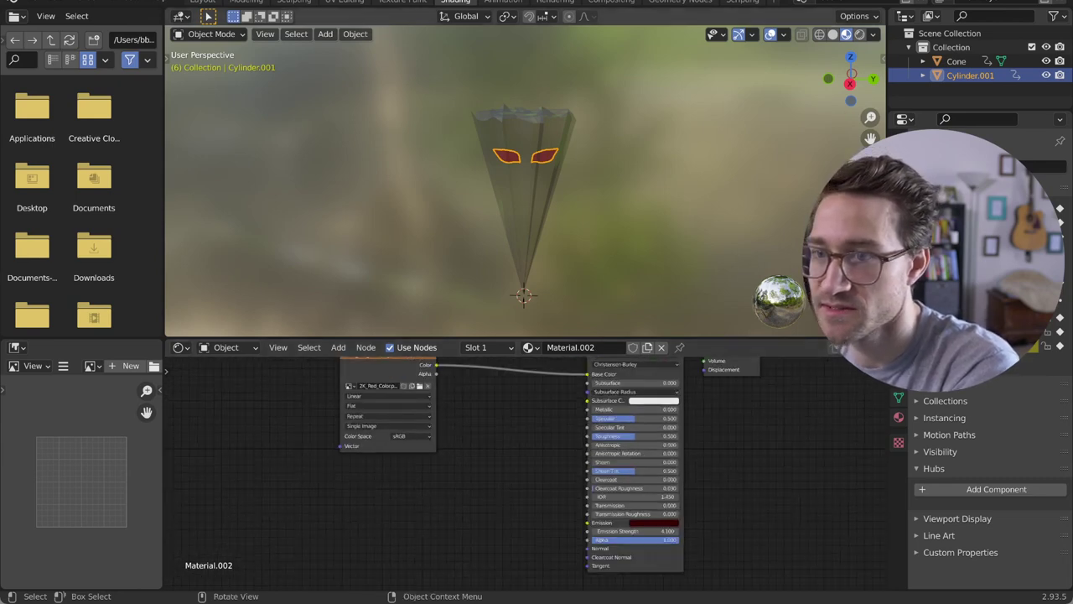
{"action": "left_click", "coordinate": [523, 210]}
{"action": "scroll", "coordinate": [503, 462], "scroll_direction": "up", "scroll_amount": 1}
{"action": "key", "text": "Home"}
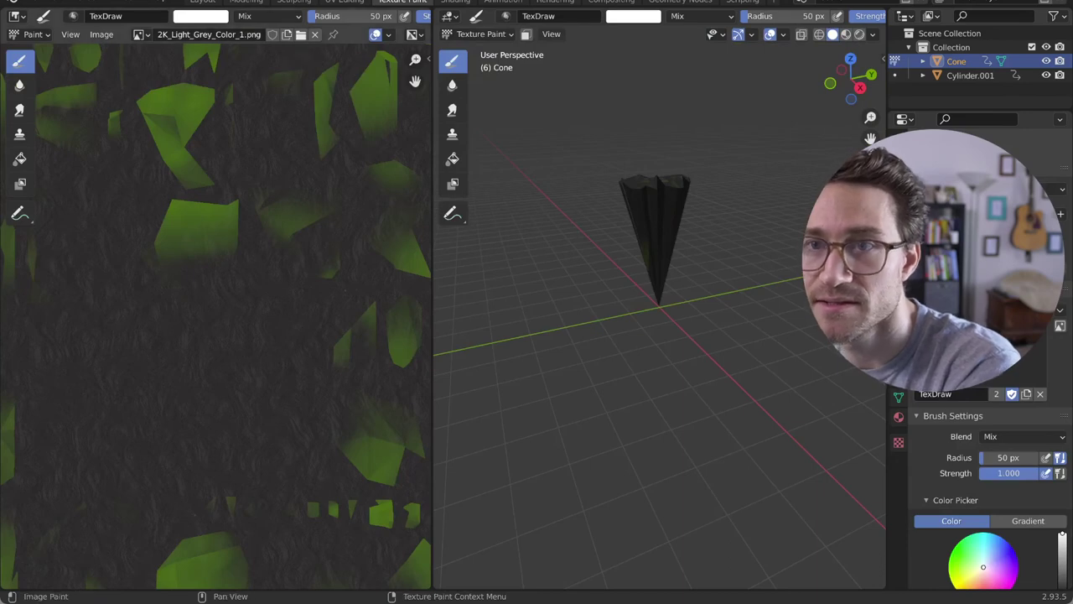
- Resize the cone's texture image 2K_Light_Grey_Color_1.png to 1024 × 1024 px
{"action": "left_click", "coordinate": [101, 34]}
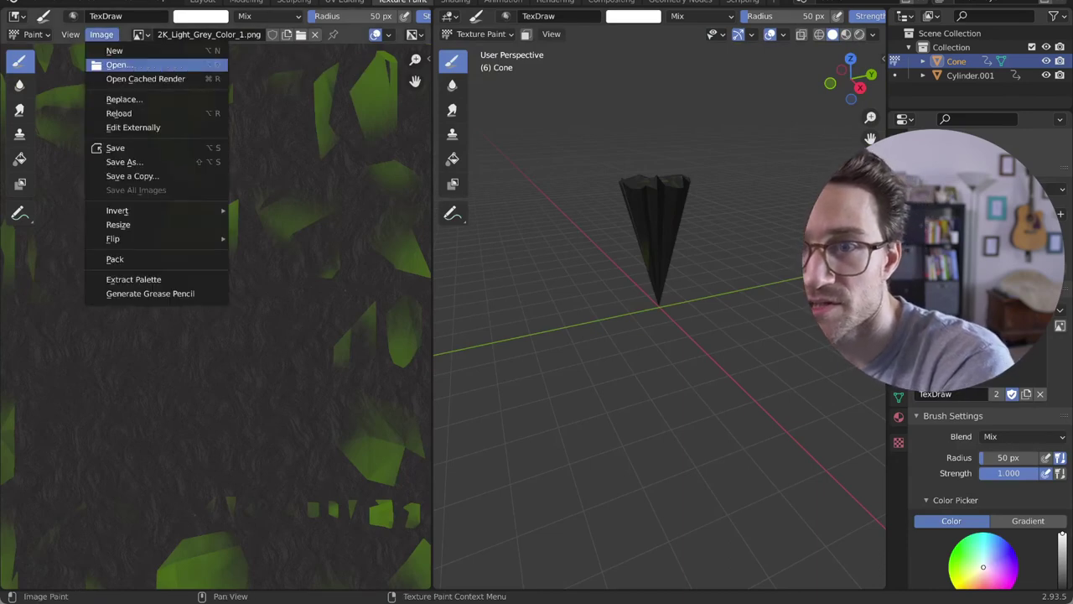
{"action": "left_click", "coordinate": [135, 224]}
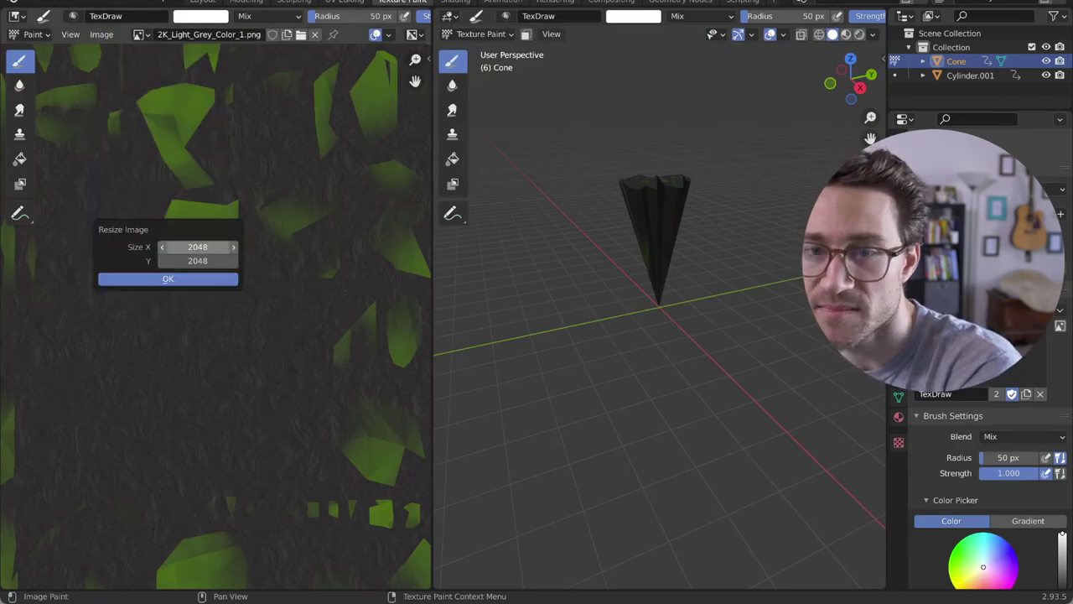
{"action": "left_click", "coordinate": [194, 247]}
{"action": "type", "text": "1024"}
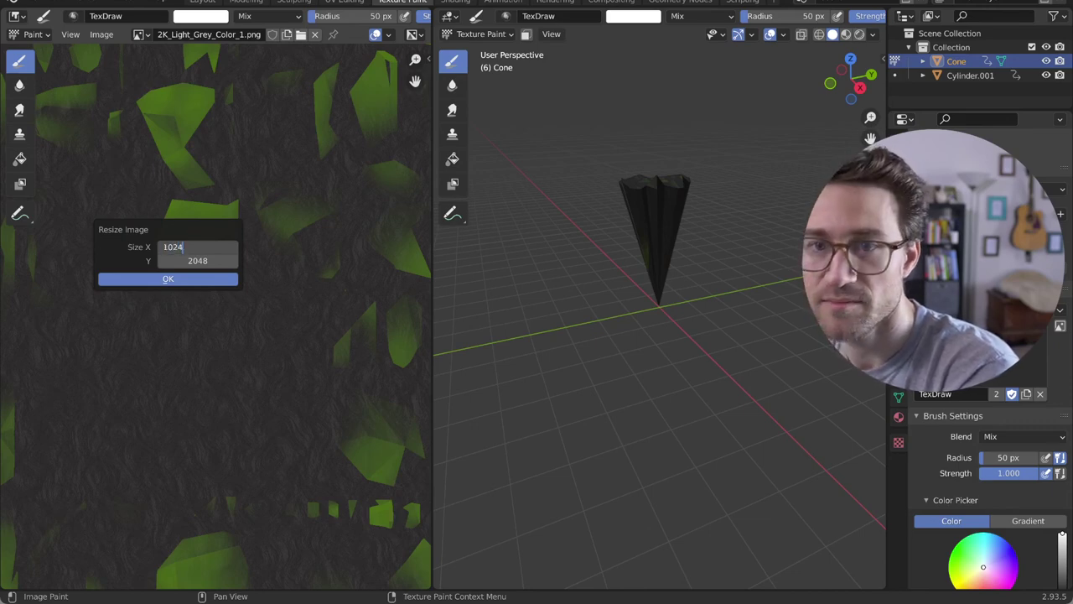
{"action": "key", "text": "Tab"}
{"action": "type", "text": "10"}
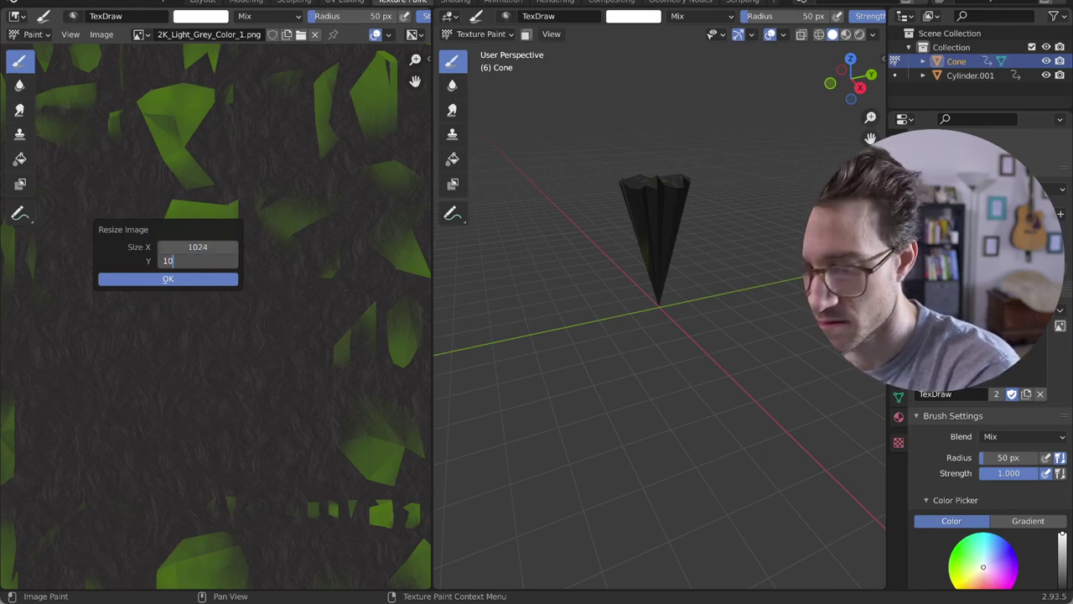
{"action": "type", "text": "24"}
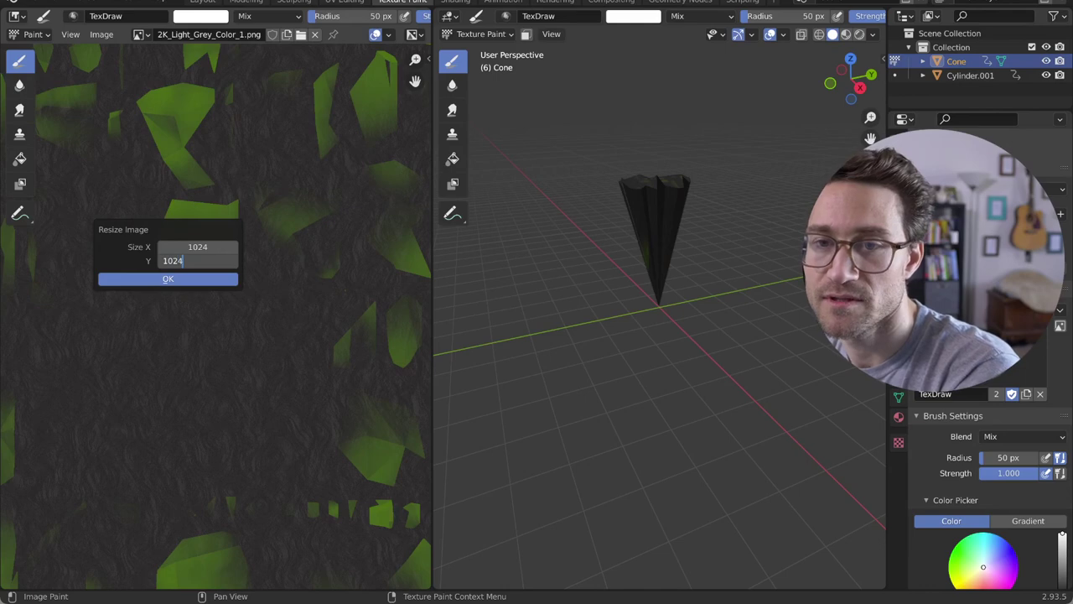
{"action": "left_click", "coordinate": [209, 278]}
{"action": "left_click", "coordinate": [207, 278]}
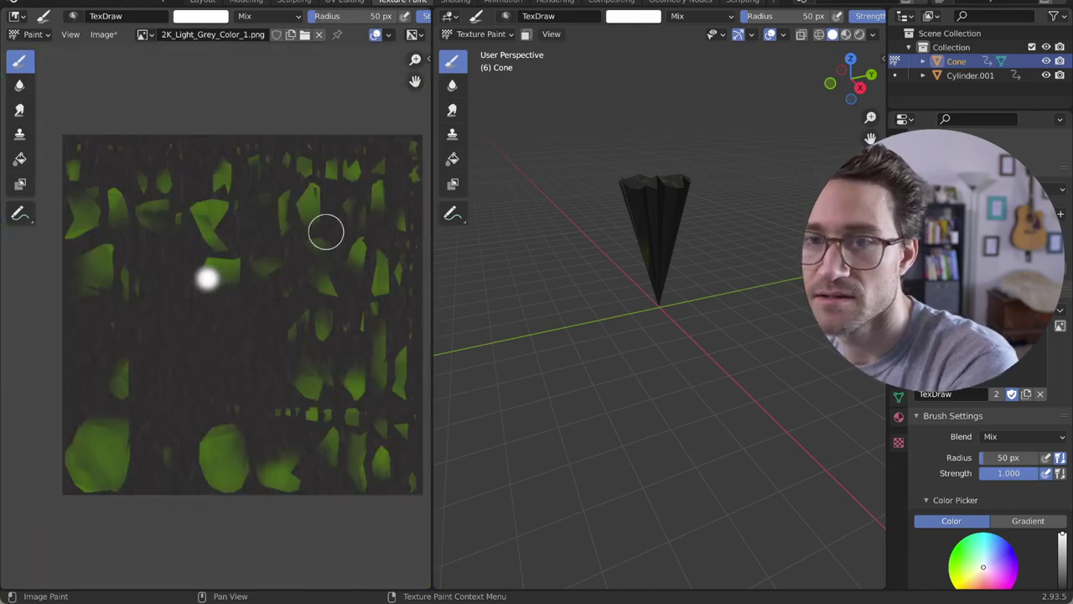
- Paint two white zigzag strokes across the cone's texture with the 50 px brush and show the cone in Material Preview shading
{"action": "mouse_move", "coordinate": [114, 228]}
{"action": "left_mouse_down"}
{"action": "mouse_move", "coordinate": [232, 196]}
{"action": "mouse_move", "coordinate": [262, 228]}
{"action": "mouse_move", "coordinate": [353, 438]}
{"action": "mouse_move", "coordinate": [379, 471]}
{"action": "left_mouse_up"}
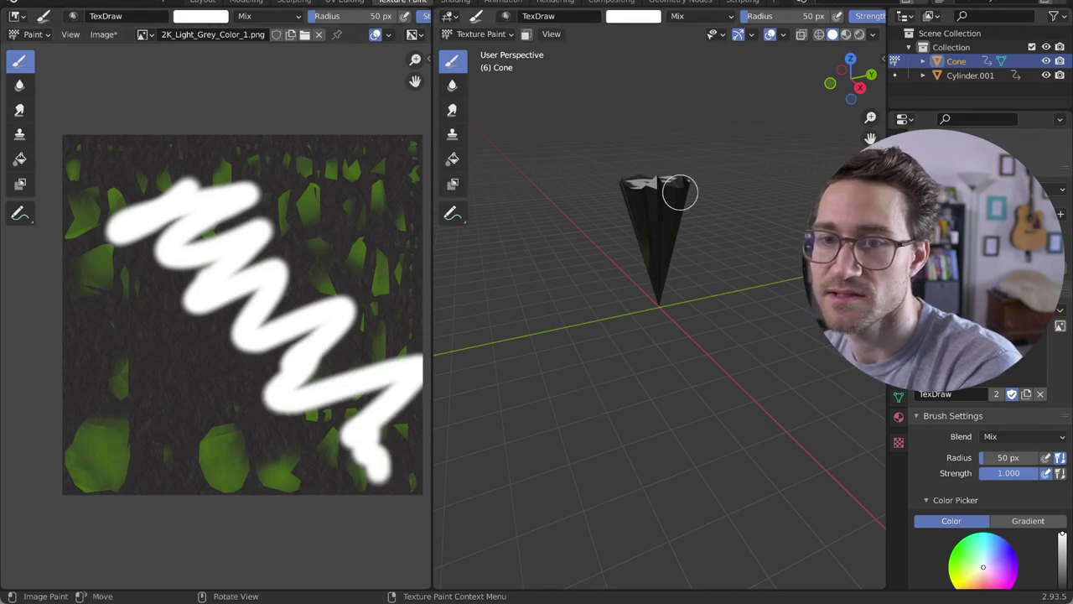
{"action": "mouse_move", "coordinate": [262, 461]}
{"action": "left_mouse_down"}
{"action": "mouse_move", "coordinate": [215, 438]}
{"action": "mouse_move", "coordinate": [149, 343]}
{"action": "left_mouse_up"}
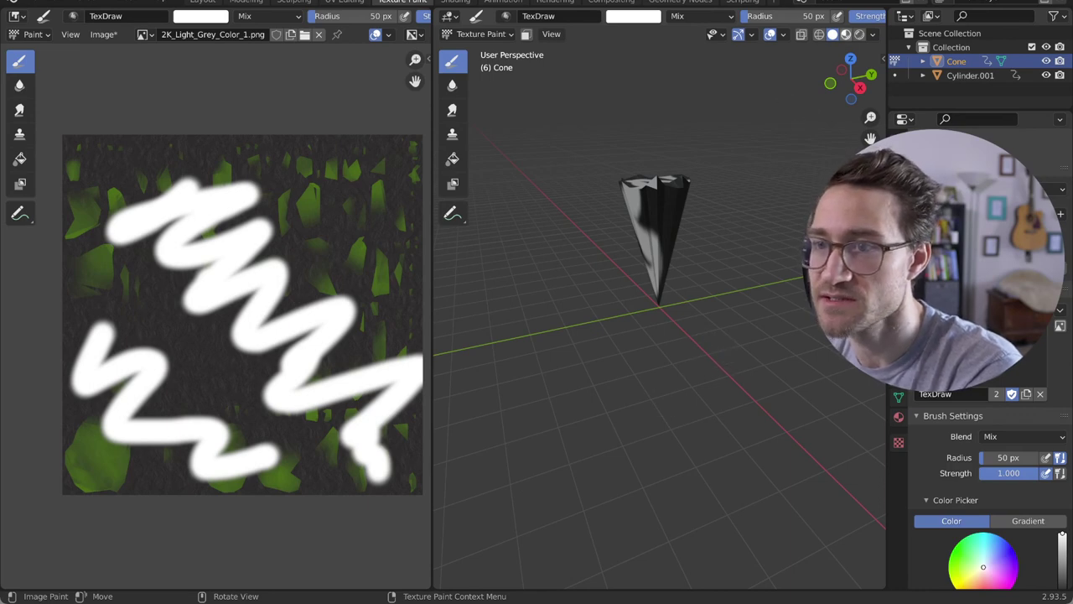
{"action": "left_click", "coordinate": [846, 33]}
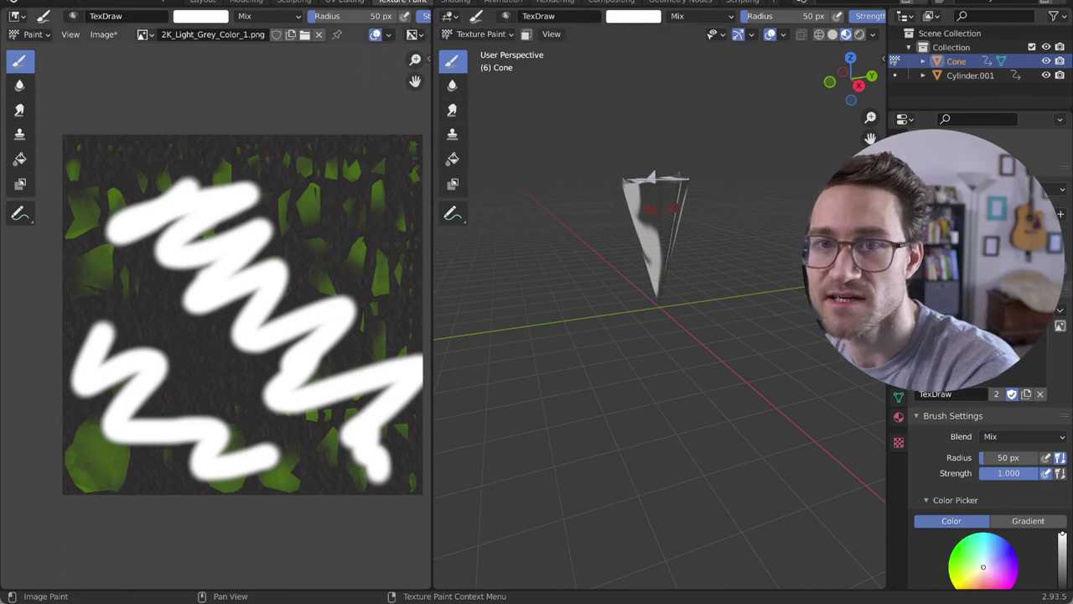
- Display the 2K_Red_Color.png texture in the image editor and check its overlay options
{"action": "left_click", "coordinate": [143, 35]}
{"action": "left_click", "coordinate": [176, 69]}
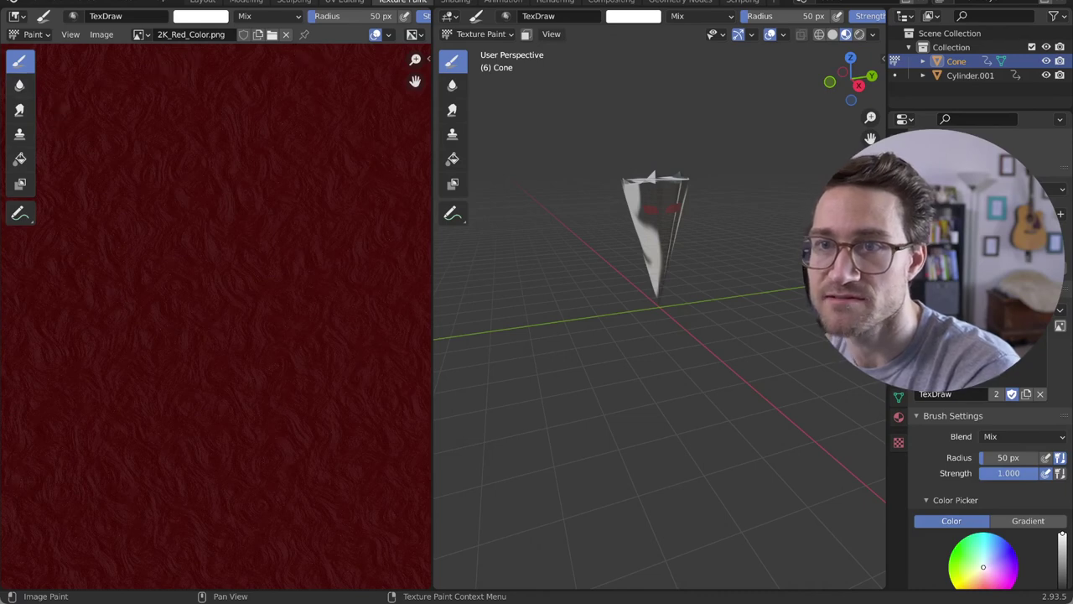
{"action": "left_click", "coordinate": [413, 35]}
{"action": "left_click", "coordinate": [388, 35]}
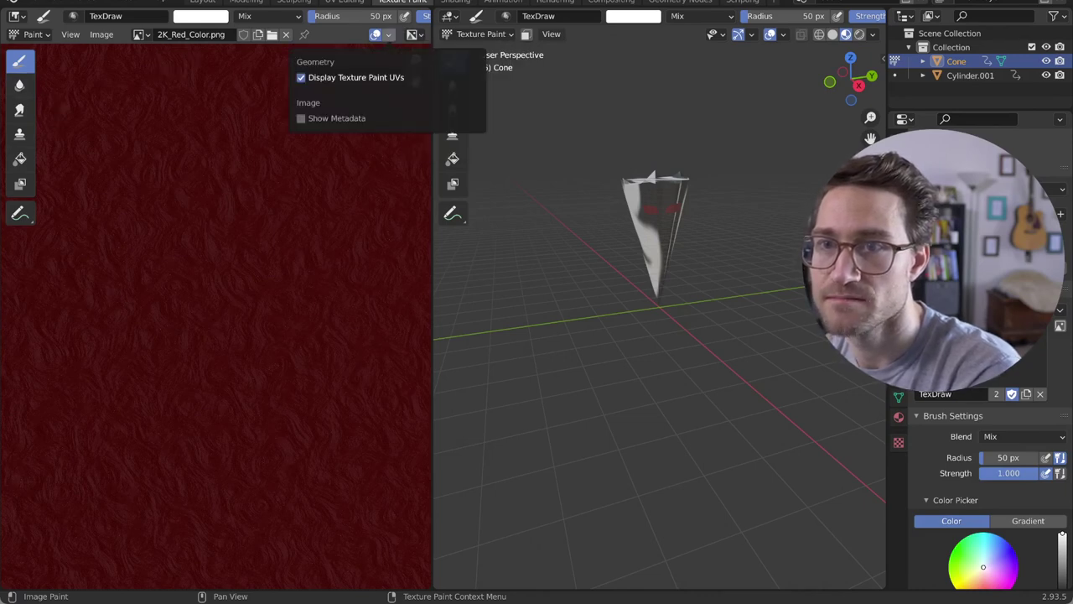
{"action": "left_click", "coordinate": [388, 34]}
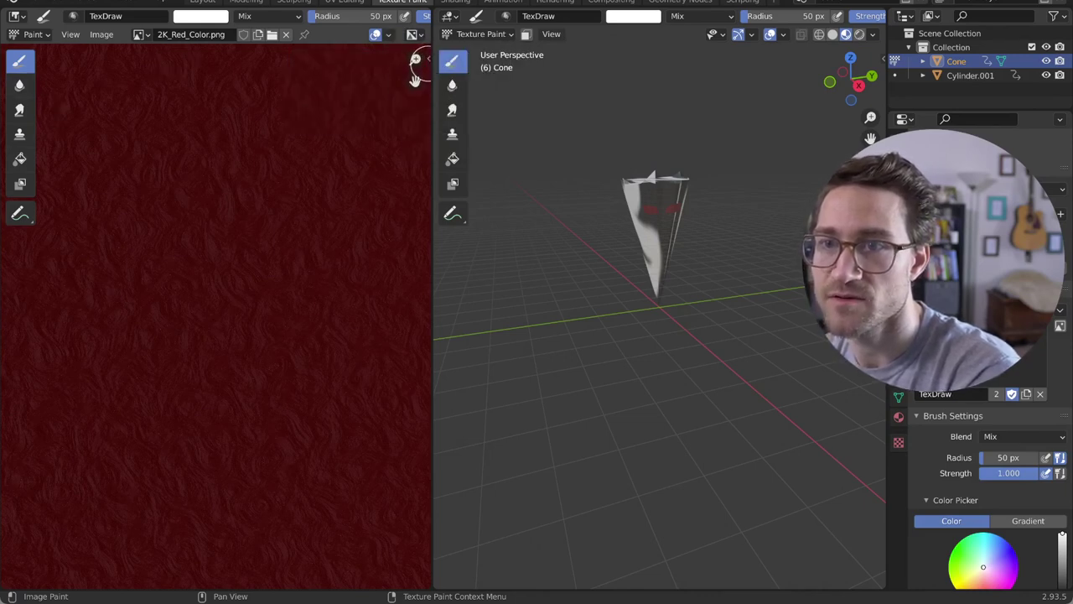
- Show the image editor's brush settings and set the brush radius to 10 px
{"action": "key", "text": "n"}
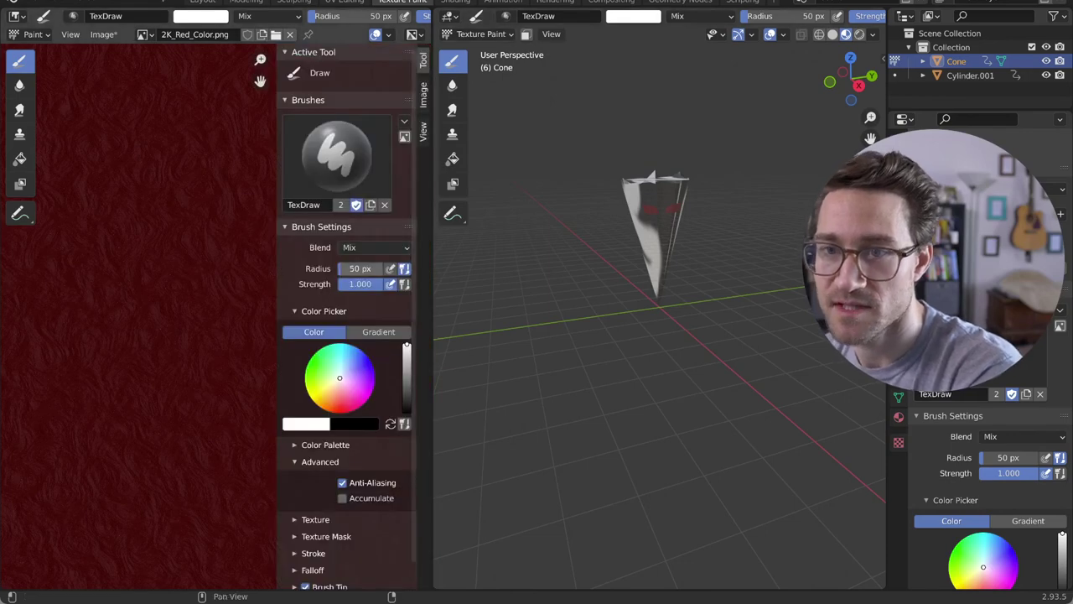
{"action": "left_click", "coordinate": [361, 269]}
{"action": "type", "text": "10"}
{"action": "key", "text": "Return"}
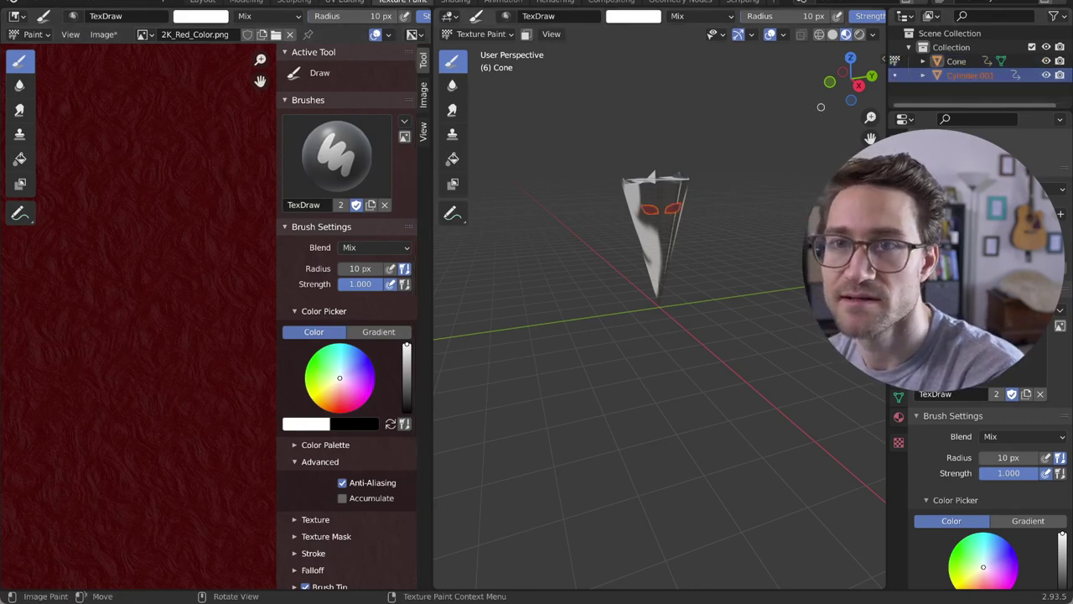
- Look over the cone's UV layout and material nodes and bring the whole 2K_Red_Color.png texture back up for painting
{"action": "left_click", "coordinate": [344, 2]}
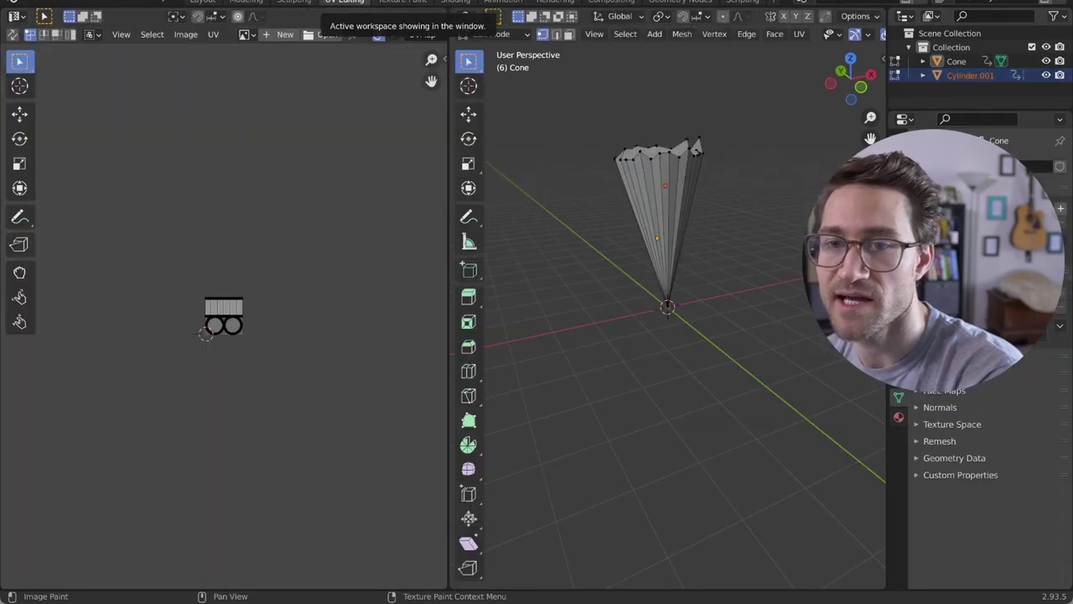
{"action": "left_click", "coordinate": [403, 1]}
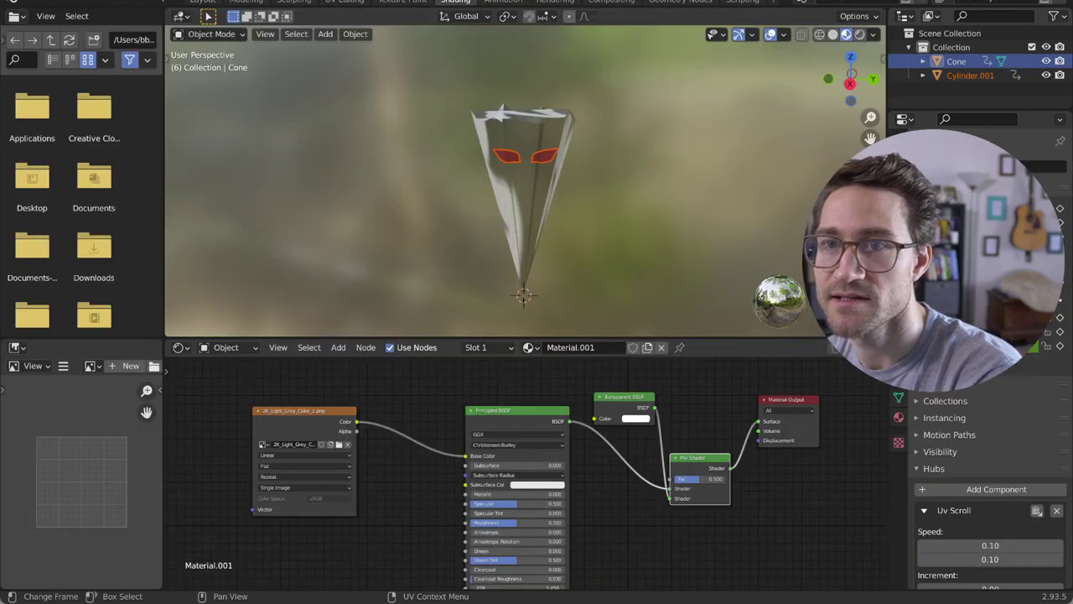
{"action": "left_click", "coordinate": [402, 2]}
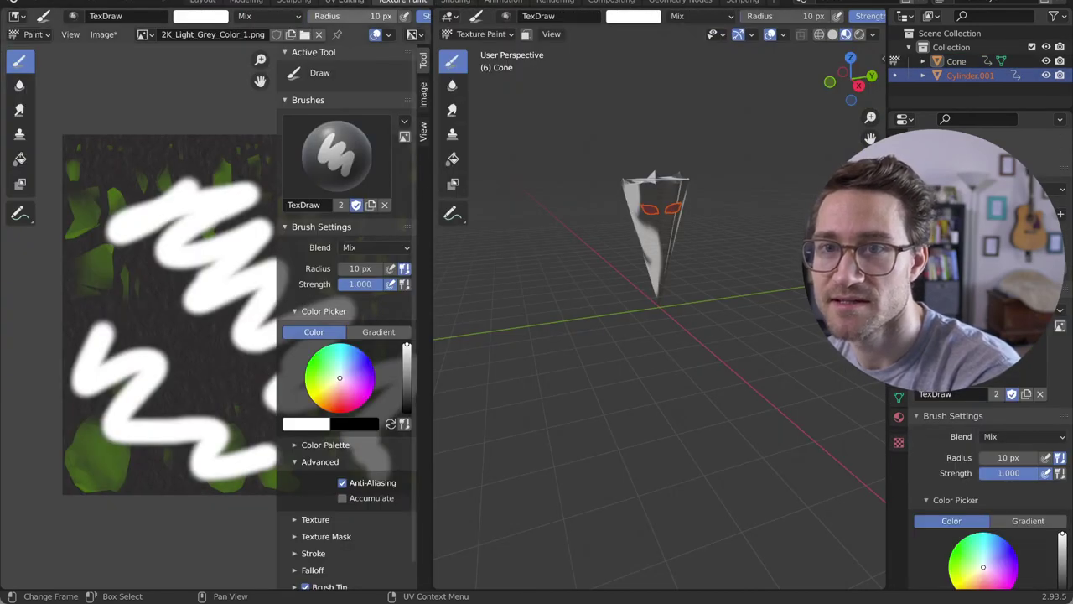
{"action": "left_click", "coordinate": [143, 34]}
{"action": "left_click", "coordinate": [157, 68]}
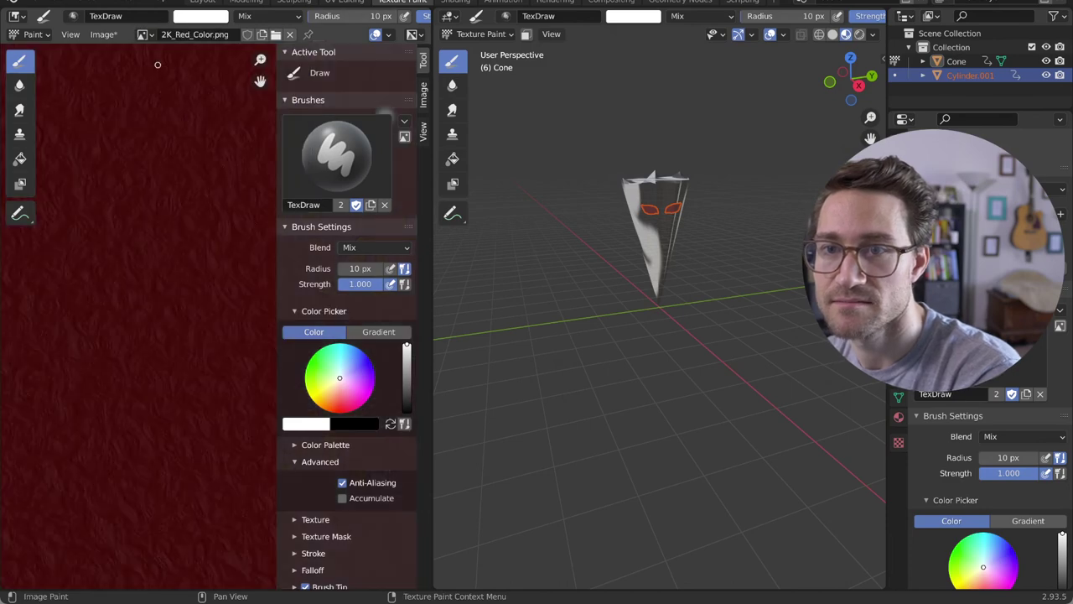
{"action": "scroll", "coordinate": [177, 243], "scroll_direction": "down", "scroll_amount": 5}
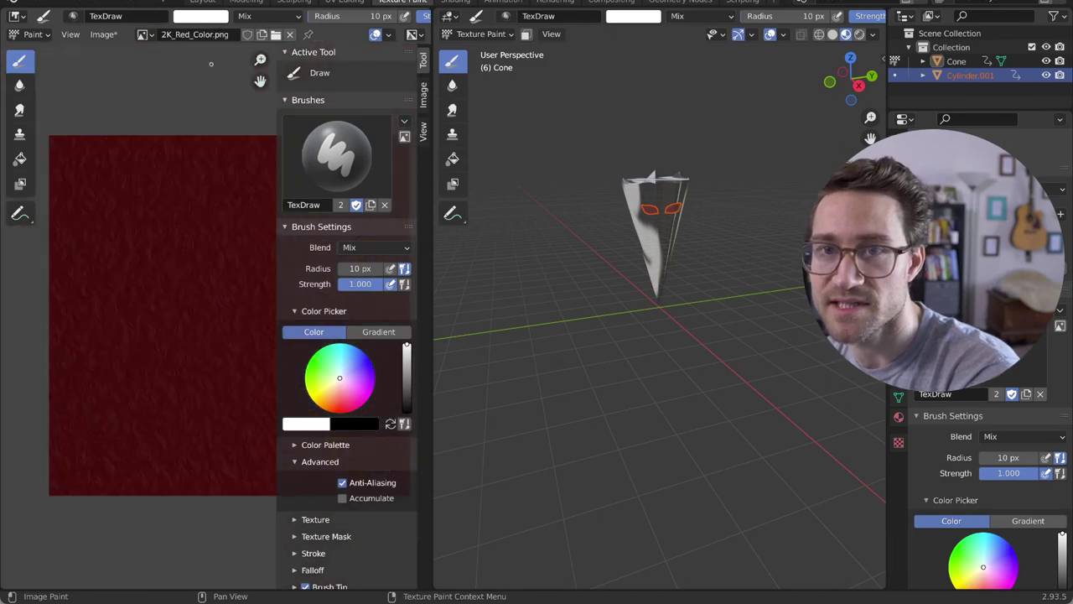
- Resize the 2K_Red_Color.png texture to 1024 by 1024 pixels
{"action": "left_click", "coordinate": [103, 34]}
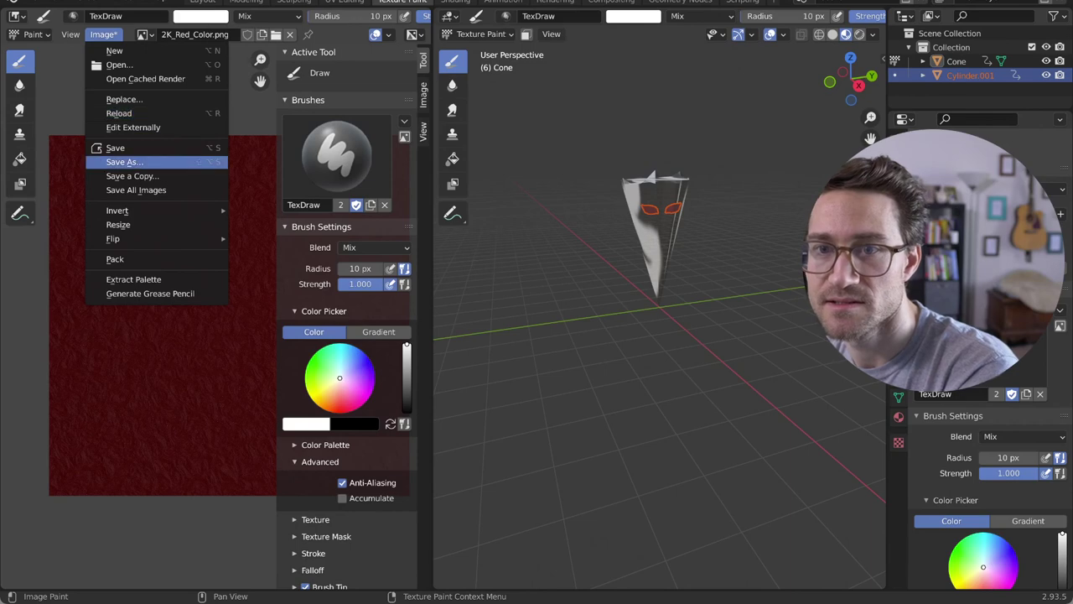
{"action": "left_click", "coordinate": [166, 224]}
{"action": "left_click", "coordinate": [191, 249]}
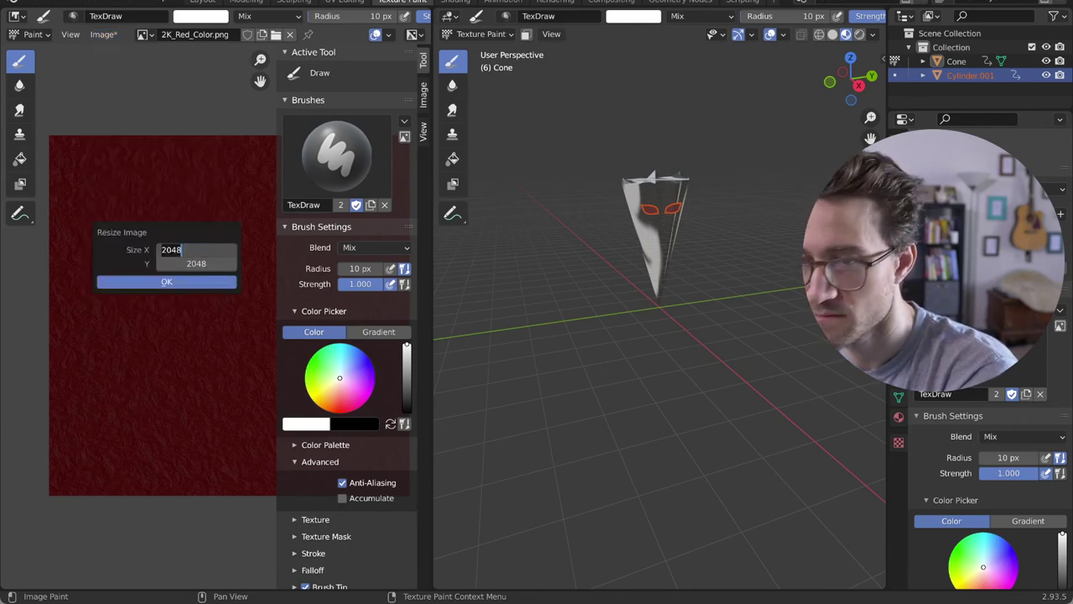
{"action": "type", "text": "1024"}
{"action": "key", "text": "Tab"}
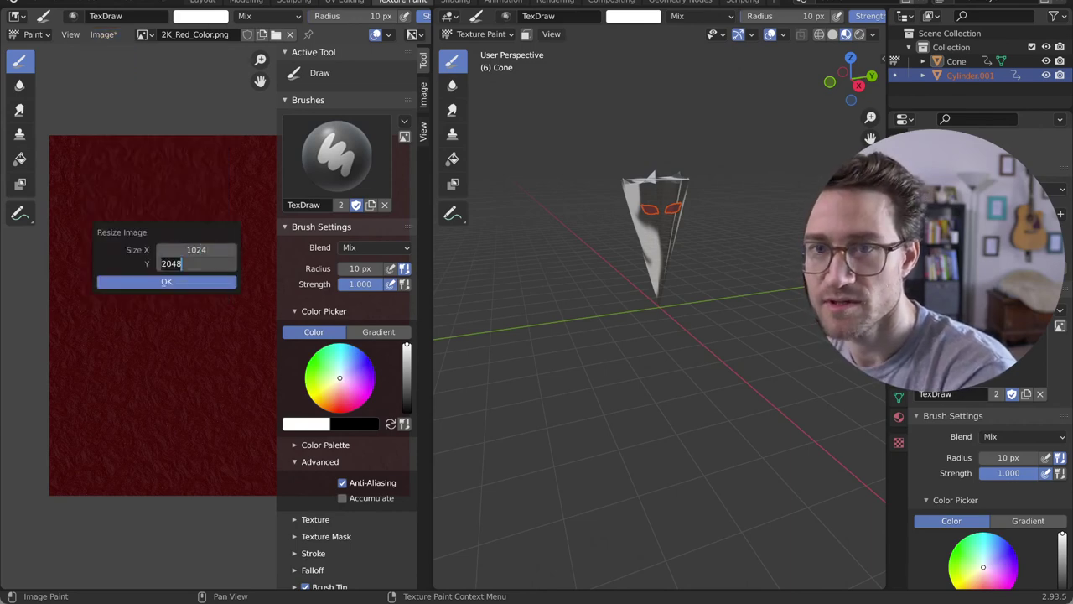
{"action": "type", "text": "1024"}
{"action": "key", "text": "Return"}
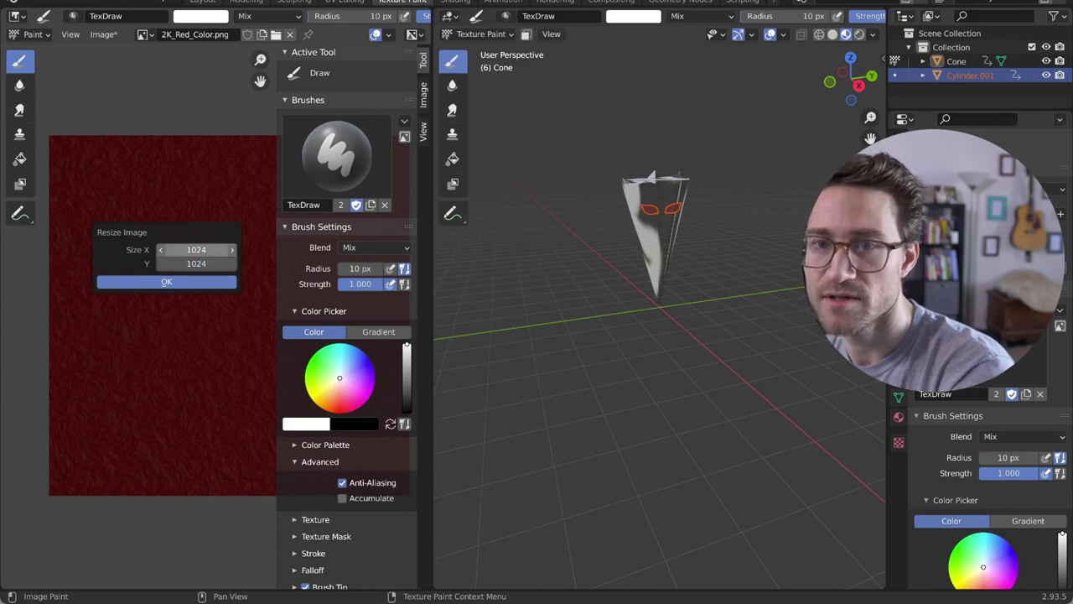
{"action": "key", "text": "Return"}
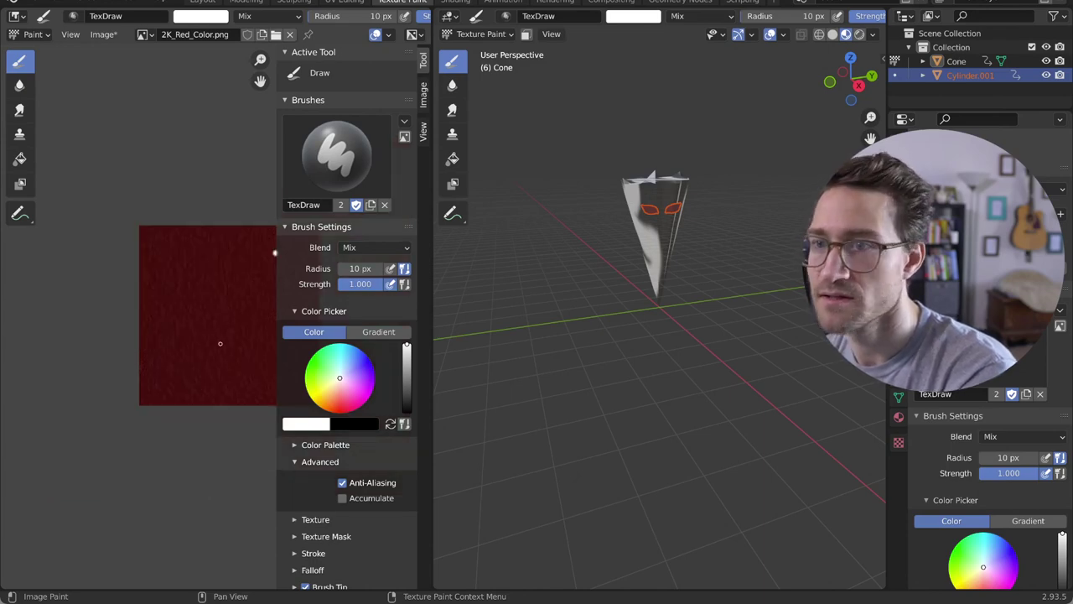
- Try short white 10 px brush strokes across the lower part of the red texture and undo each one
{"action": "left_click_drag", "start_coordinate": [190, 344], "coordinate": [249, 366]}
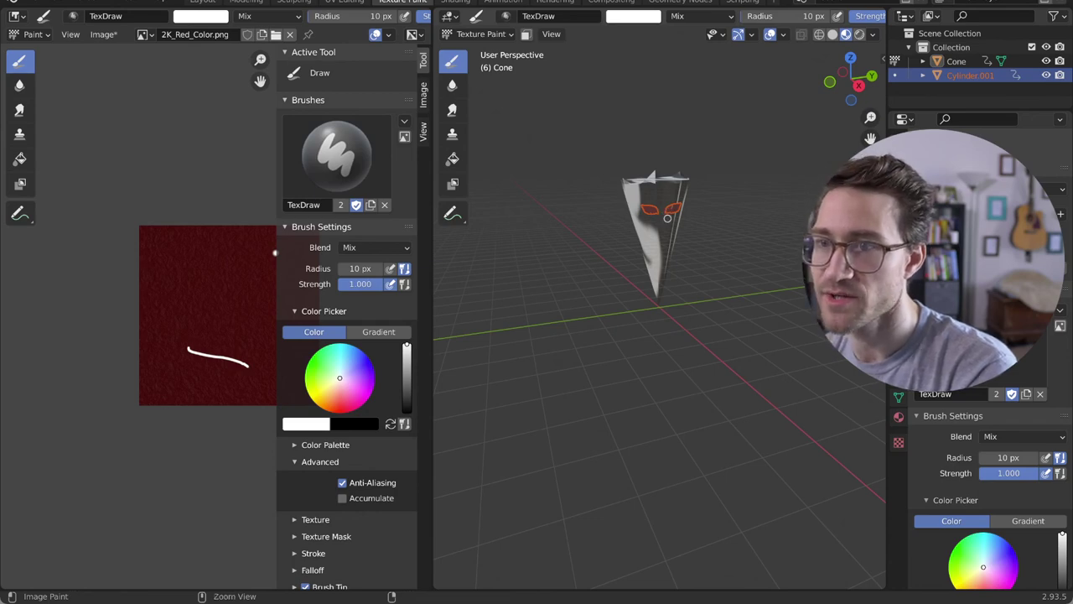
{"action": "key", "text": "ctrl+z"}
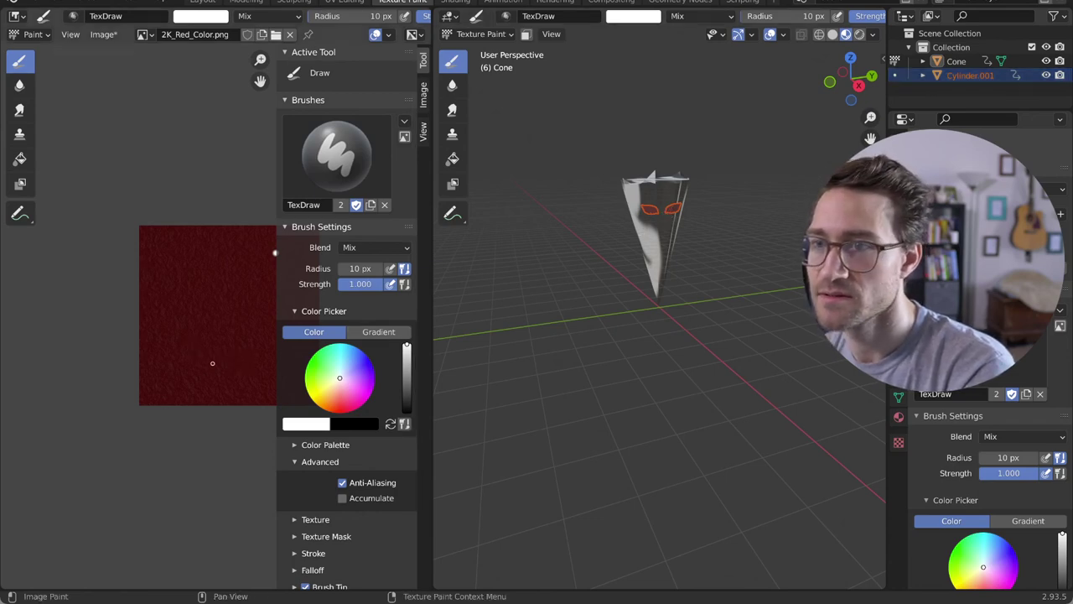
{"action": "left_click_drag", "start_coordinate": [212, 363], "coordinate": [228, 390]}
{"action": "key", "text": "ctrl+z"}
{"action": "key", "text": "ctrl+z"}
{"action": "mouse_move", "coordinate": [204, 342]}
{"action": "left_mouse_down"}
{"action": "mouse_move", "coordinate": [262, 374]}
{"action": "mouse_move", "coordinate": [200, 374]}
{"action": "mouse_move", "coordinate": [207, 382]}
{"action": "left_mouse_up"}
{"action": "key", "text": "ctrl+z"}
{"action": "key", "text": "ctrl+z"}
{"action": "key", "text": "ctrl+z"}
{"action": "key", "text": "ctrl+z"}
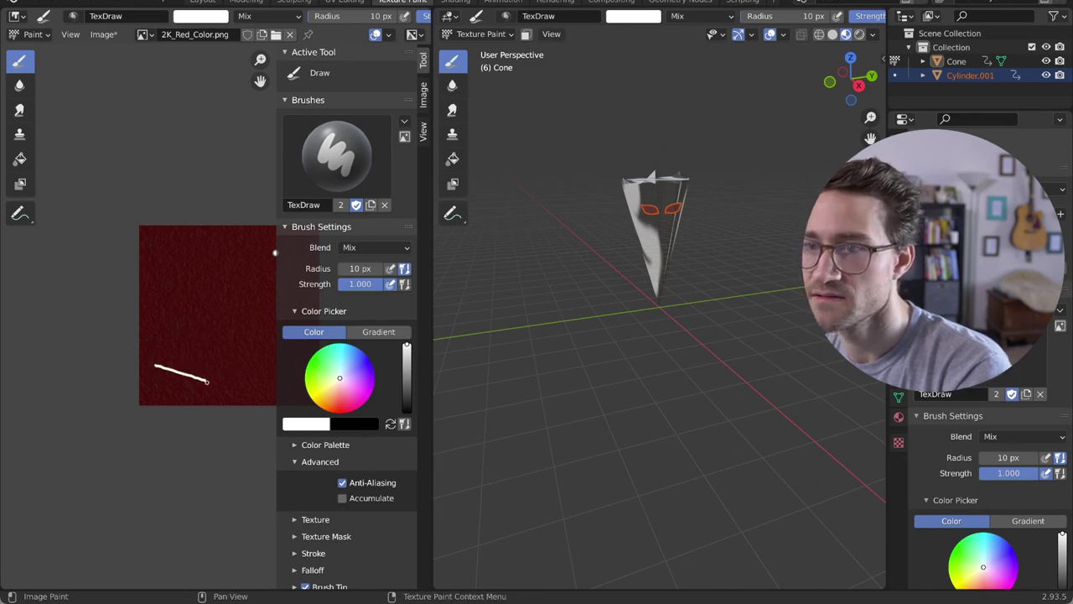
{"action": "key", "text": "ctrl+z"}
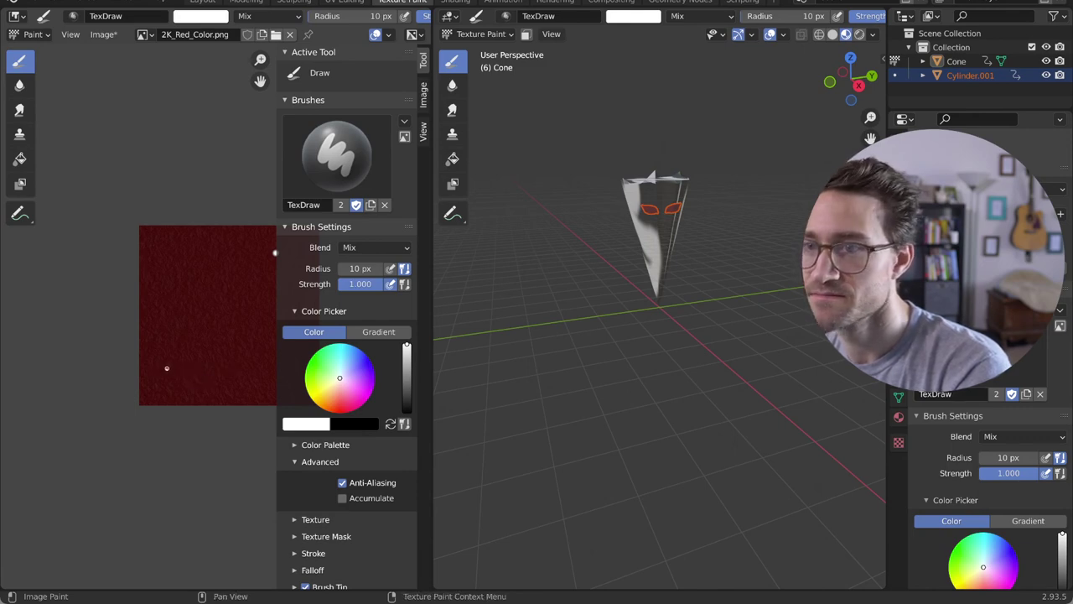
{"action": "left_click_drag", "start_coordinate": [165, 369], "coordinate": [208, 380]}
{"action": "key", "text": "ctrl+z"}
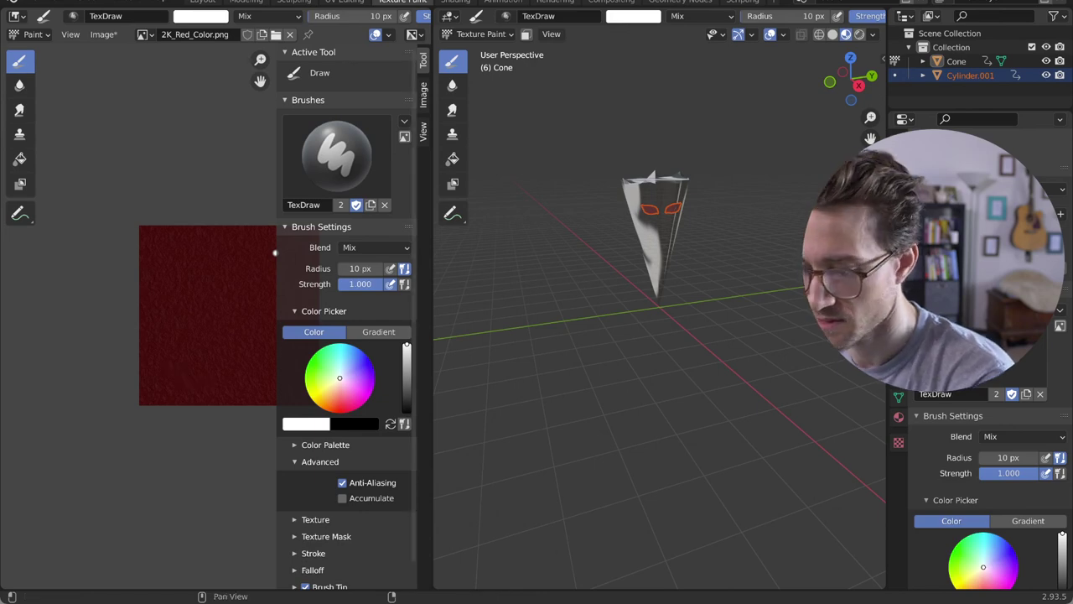
- Set the brush strength to 0.5 and paint short white strokes near the red texture's lower left and lower right corners
{"action": "left_click", "coordinate": [360, 283]}
{"action": "type", "text": ".5"}
{"action": "key", "text": "Return"}
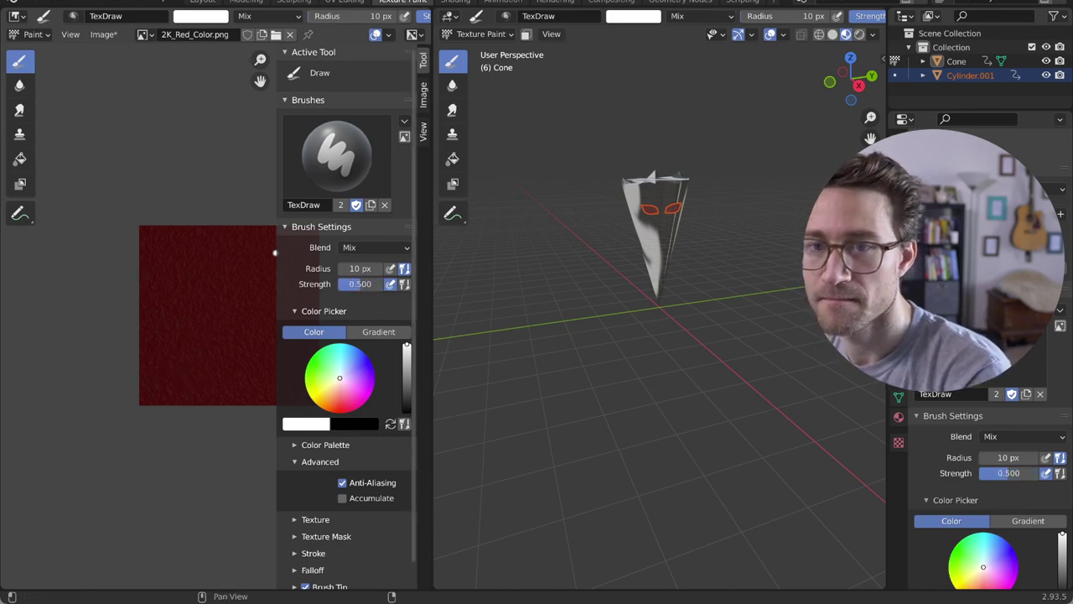
{"action": "left_click_drag", "start_coordinate": [164, 376], "coordinate": [208, 385]}
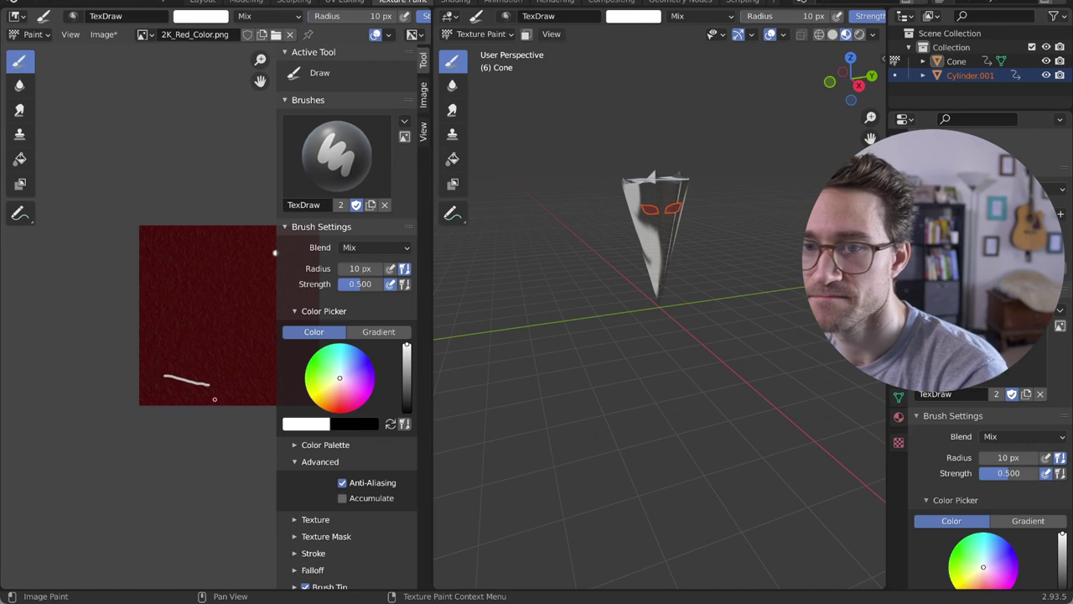
{"action": "middle_click_drag", "start_coordinate": [238, 437], "coordinate": [138, 453]}
{"action": "mouse_move", "coordinate": [153, 398]}
{"action": "left_mouse_down"}
{"action": "mouse_move", "coordinate": [198, 385]}
{"action": "mouse_move", "coordinate": [203, 393]}
{"action": "left_mouse_up"}
{"action": "key", "text": "ctrl+z"}
{"action": "key", "text": "ctrl+z"}
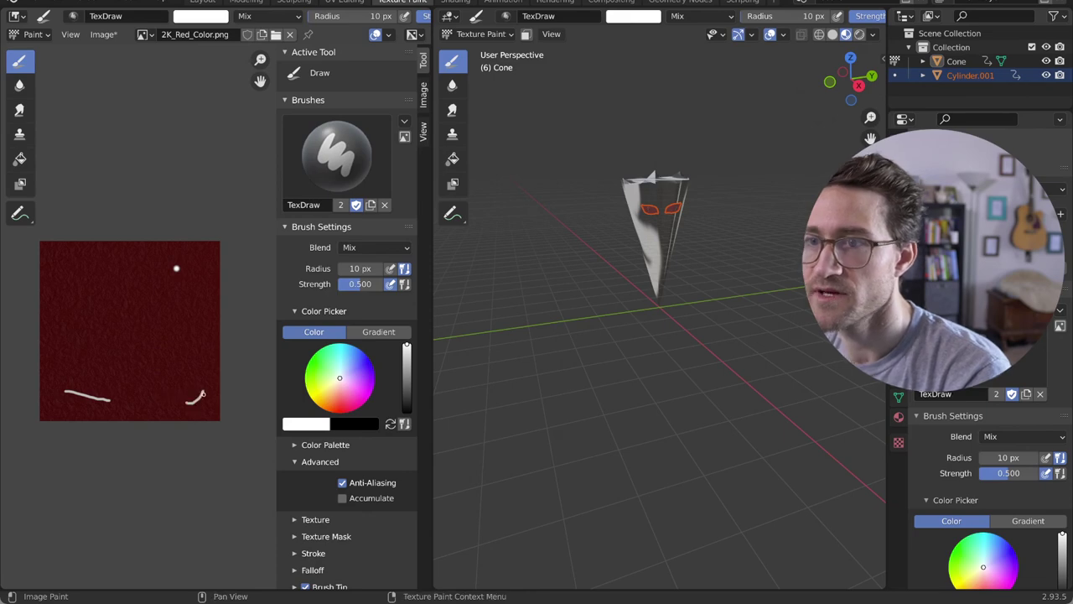
- Inspect the painted strokes on the model's eyes and start a glTF 2.0 export of the model
{"action": "scroll", "coordinate": [689, 191], "scroll_direction": "up", "scroll_amount": 4}
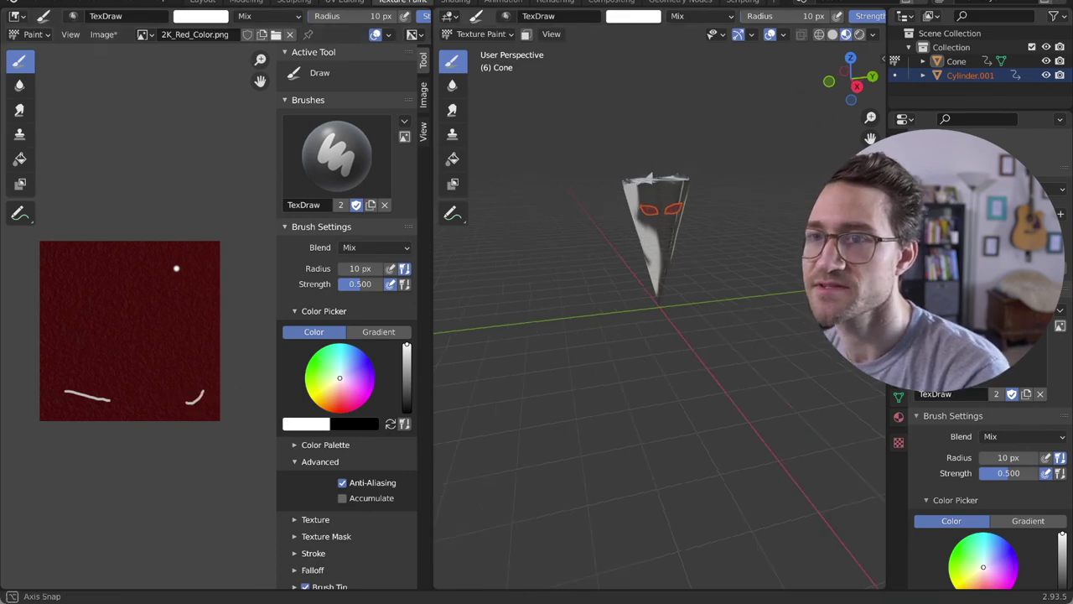
{"action": "middle_click_drag", "start_coordinate": [689, 191], "coordinate": [594, 365]}
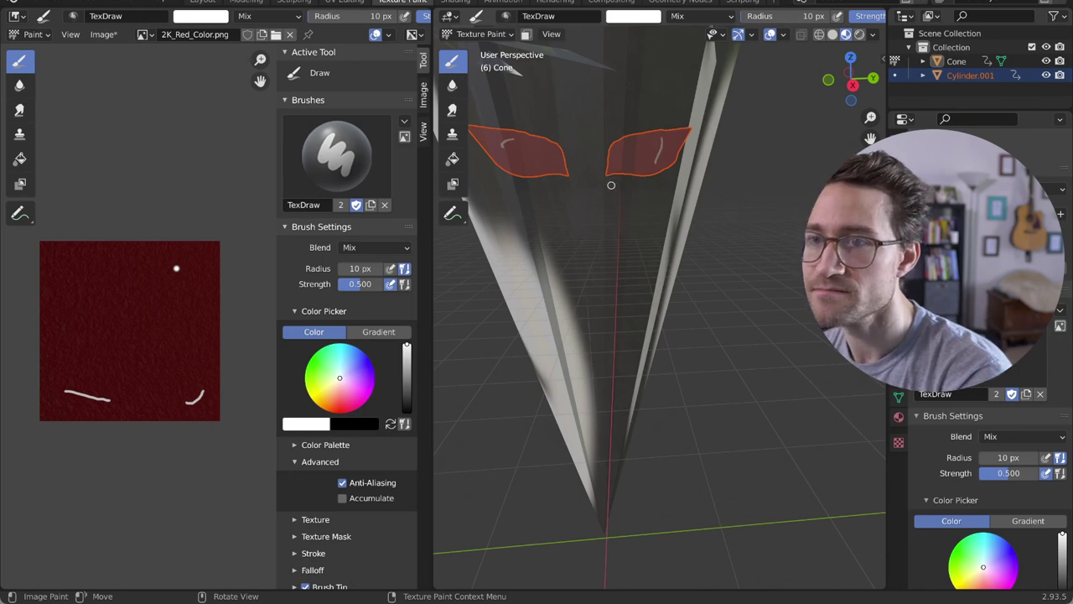
{"action": "scroll", "coordinate": [622, 323], "scroll_direction": "down", "scroll_amount": 8}
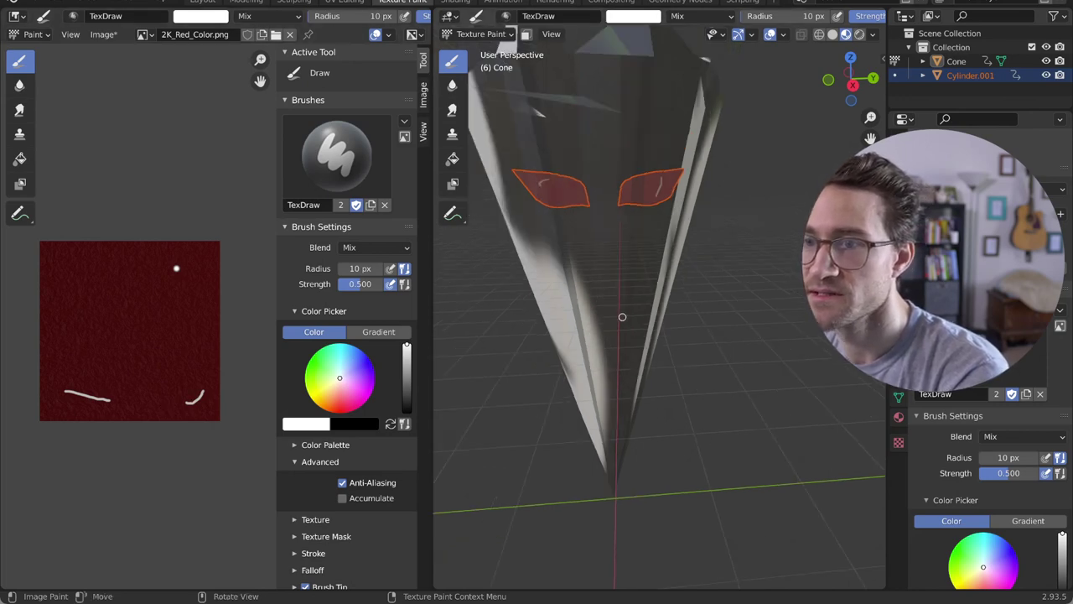
{"action": "scroll", "coordinate": [623, 327], "scroll_direction": "up", "scroll_amount": 3}
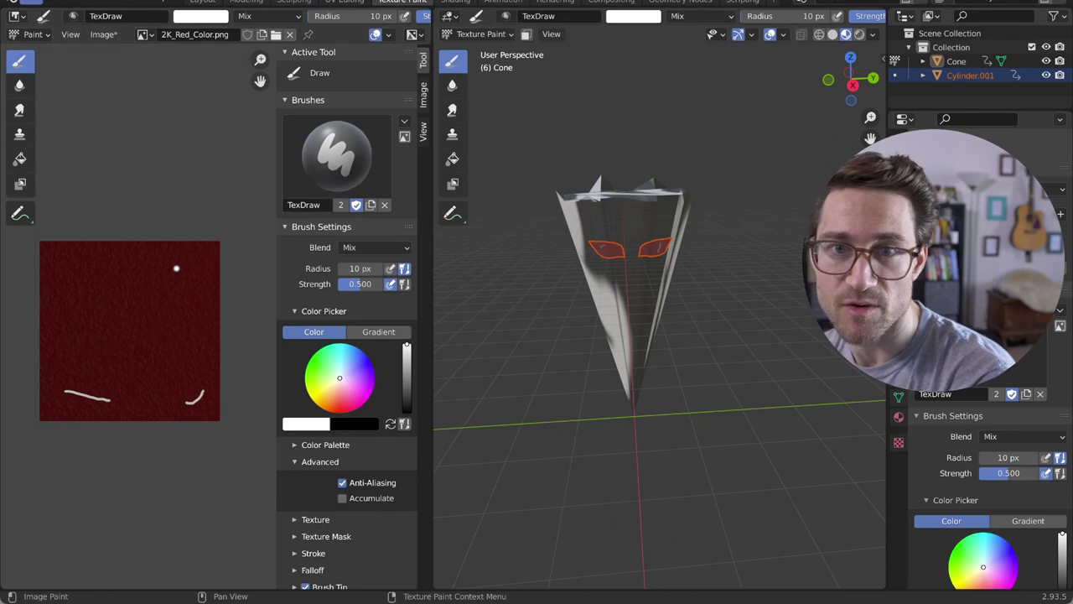
{"action": "left_click", "coordinate": [31, 2]}
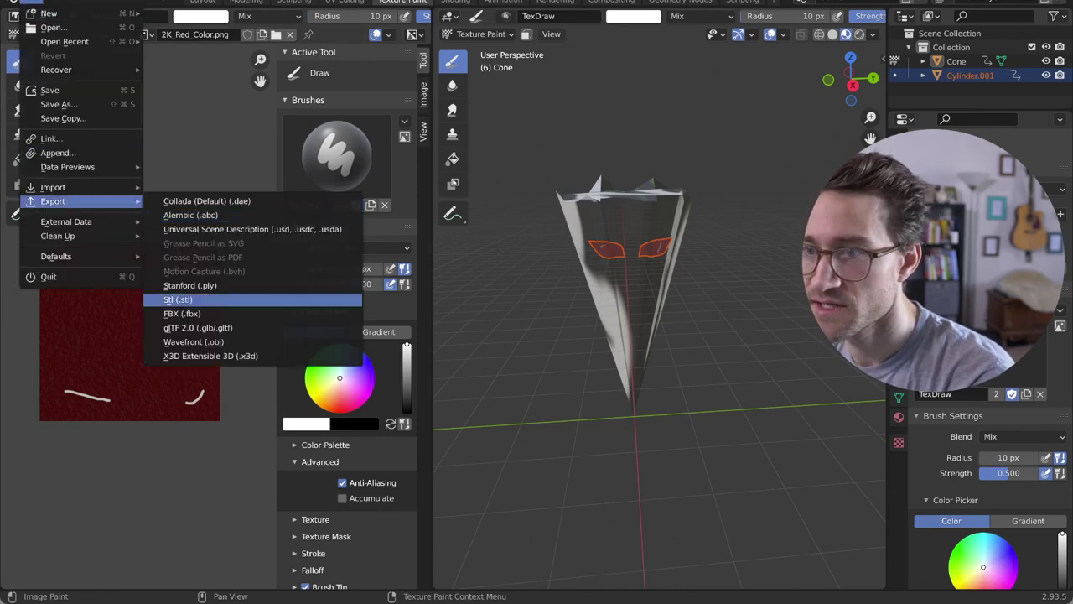
{"action": "left_click", "coordinate": [228, 327]}
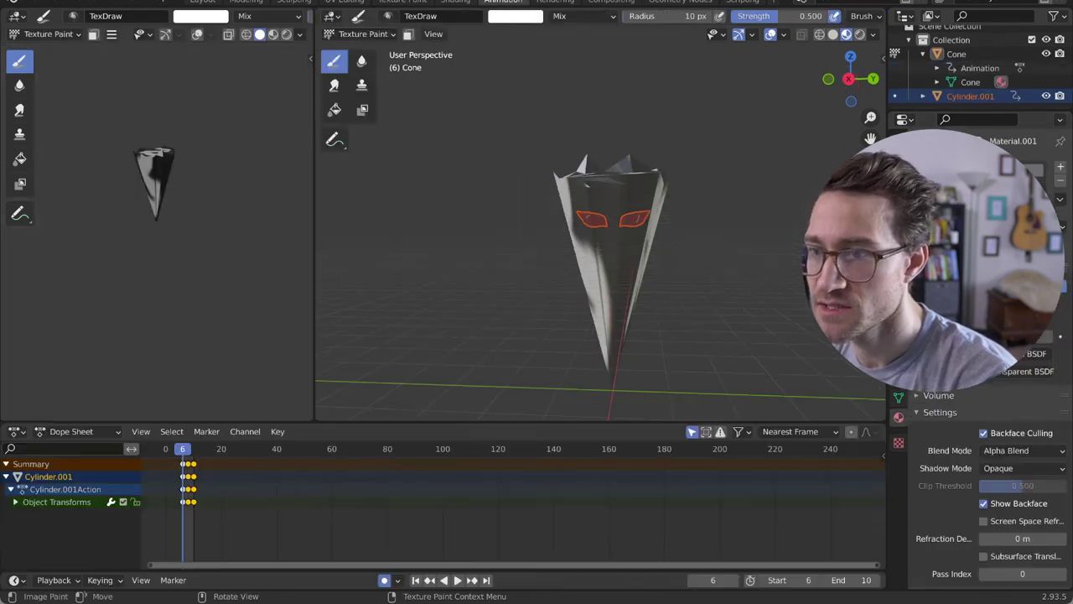
- Bring up the Animation workspace and set its main viewport to Object Mode
{"action": "left_click", "coordinate": [503, 2]}
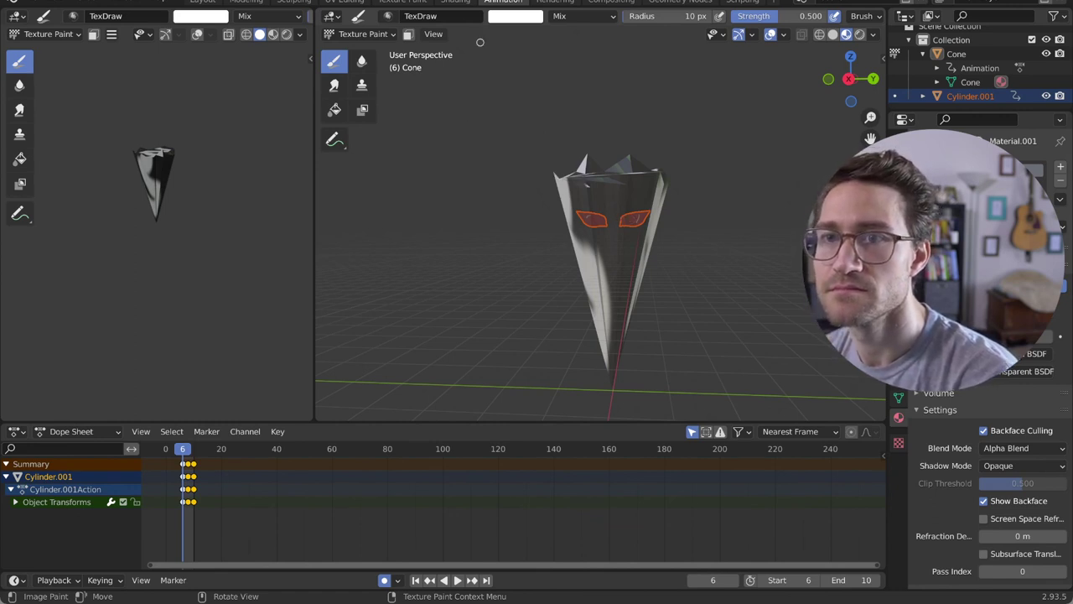
{"action": "left_click", "coordinate": [363, 33]}
{"action": "left_click", "coordinate": [352, 51]}
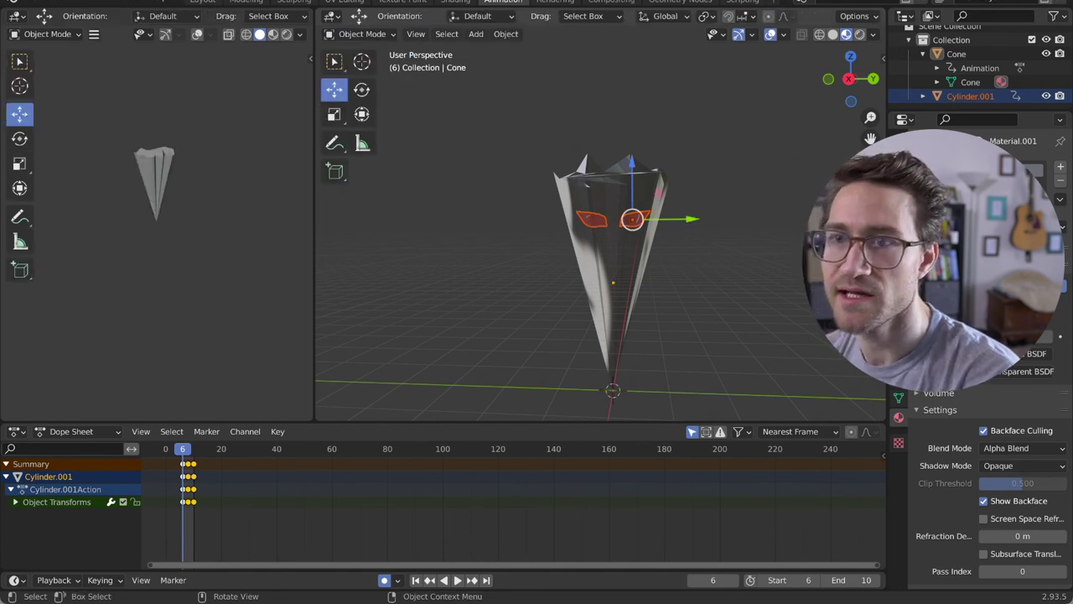
- Bake the object actions of both the cone and the eyes for frames 6 to 10 with a frame step of 1
{"action": "left_click", "coordinate": [611, 281], "text": "shift"}
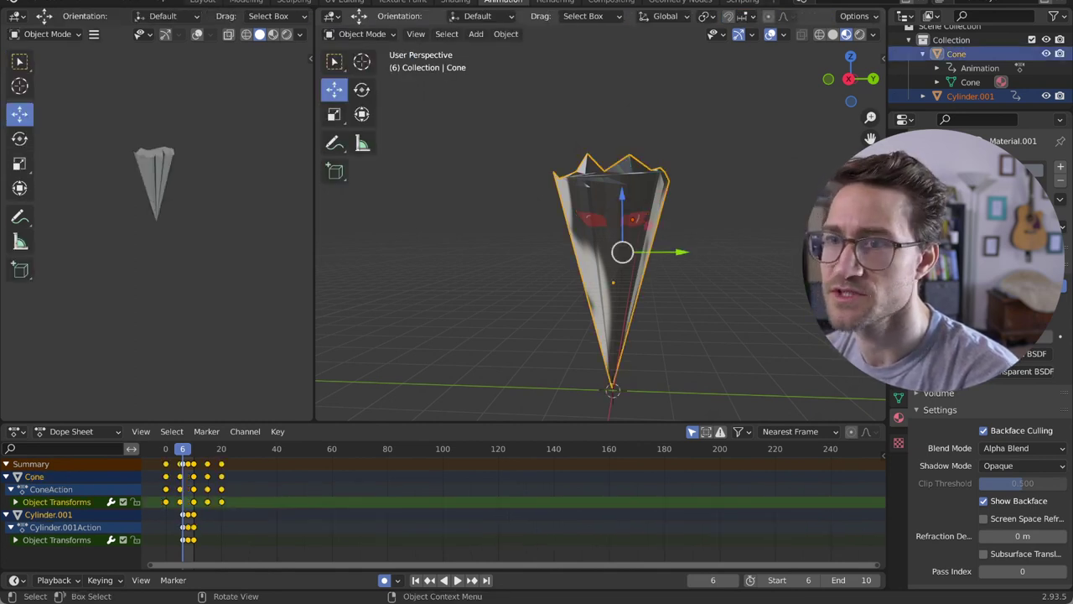
{"action": "left_click", "coordinate": [593, 220]}
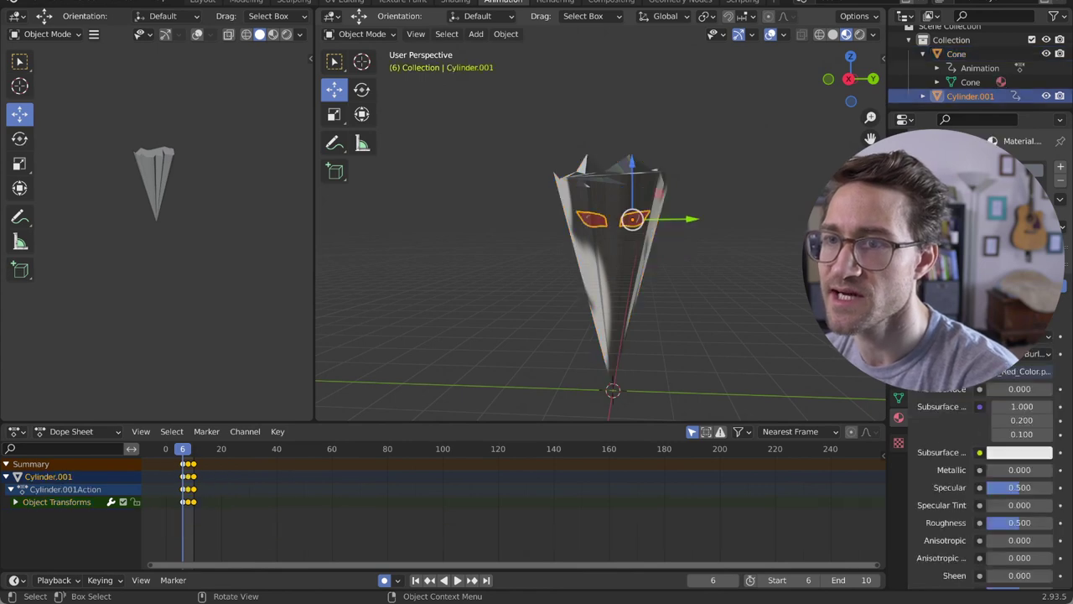
{"action": "left_click", "coordinate": [611, 281], "text": "shift"}
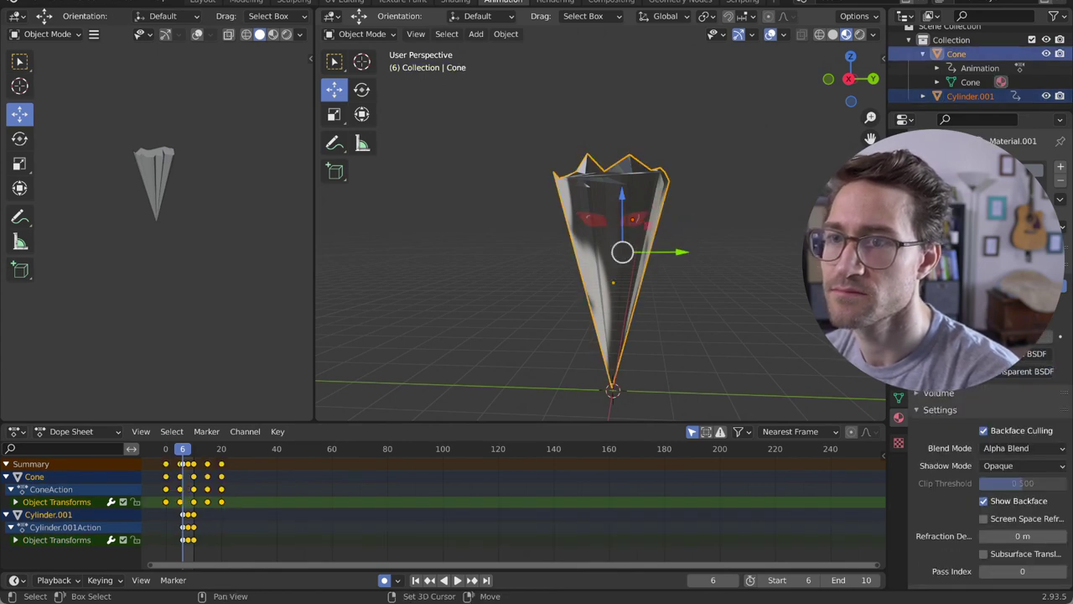
{"action": "left_click", "coordinate": [594, 219], "text": "shift"}
{"action": "left_click", "coordinate": [610, 281], "text": "shift"}
{"action": "left_click", "coordinate": [593, 220], "text": "shift"}
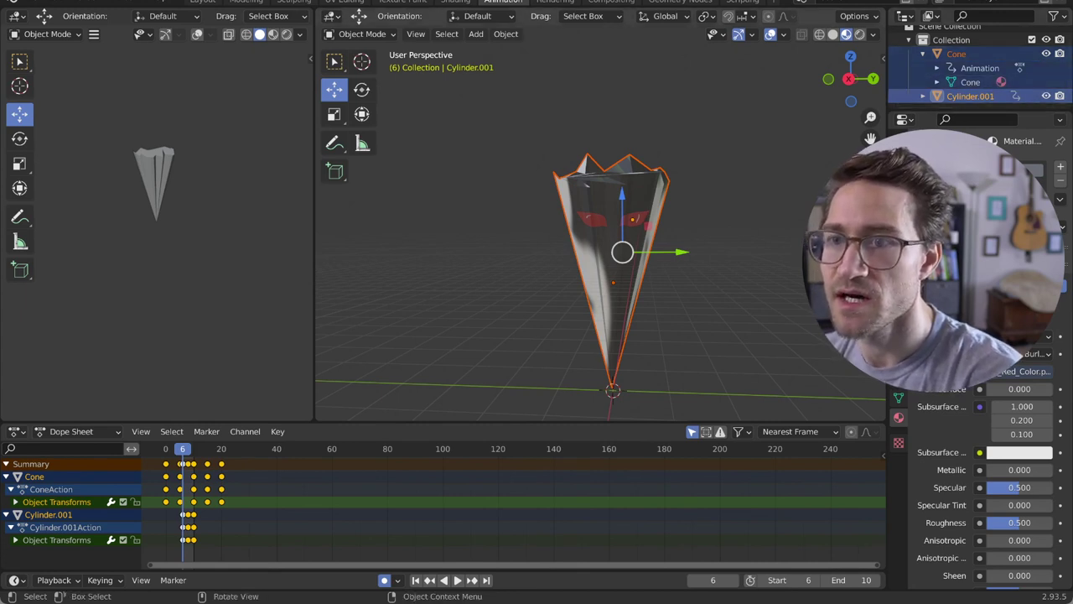
{"action": "left_click", "coordinate": [505, 34]}
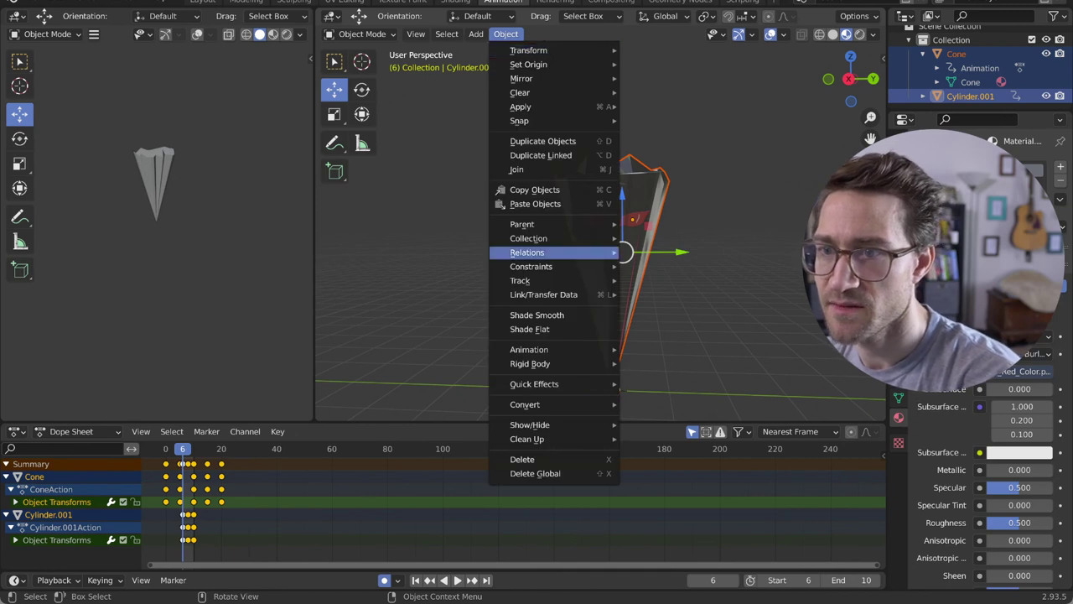
{"action": "mouse_move", "coordinate": [529, 348]}
{"action": "left_click", "coordinate": [658, 411]}
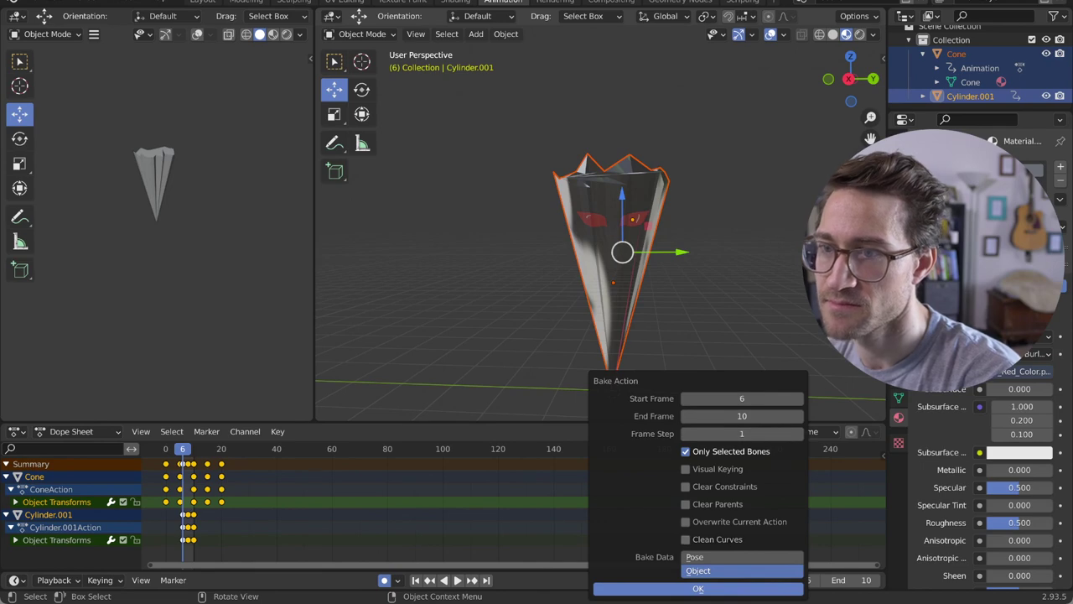
{"action": "left_click", "coordinate": [698, 588]}
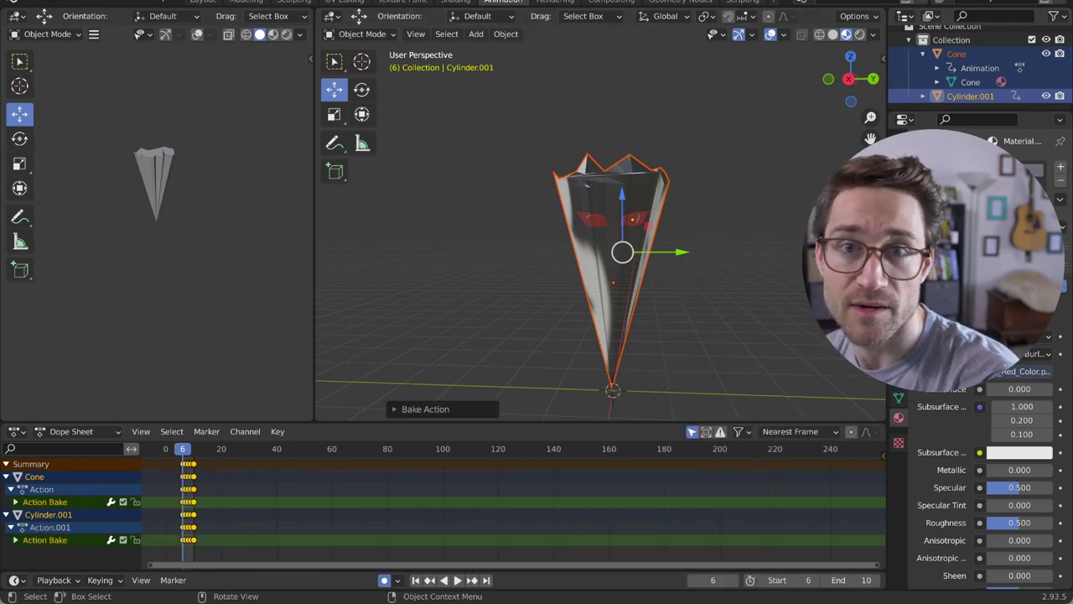
- Push the baked actions of the cone and the eyes down onto NLA tracks and play the animation to check it
{"action": "left_click", "coordinate": [14, 15]}
{"action": "left_click", "coordinate": [214, 116]}
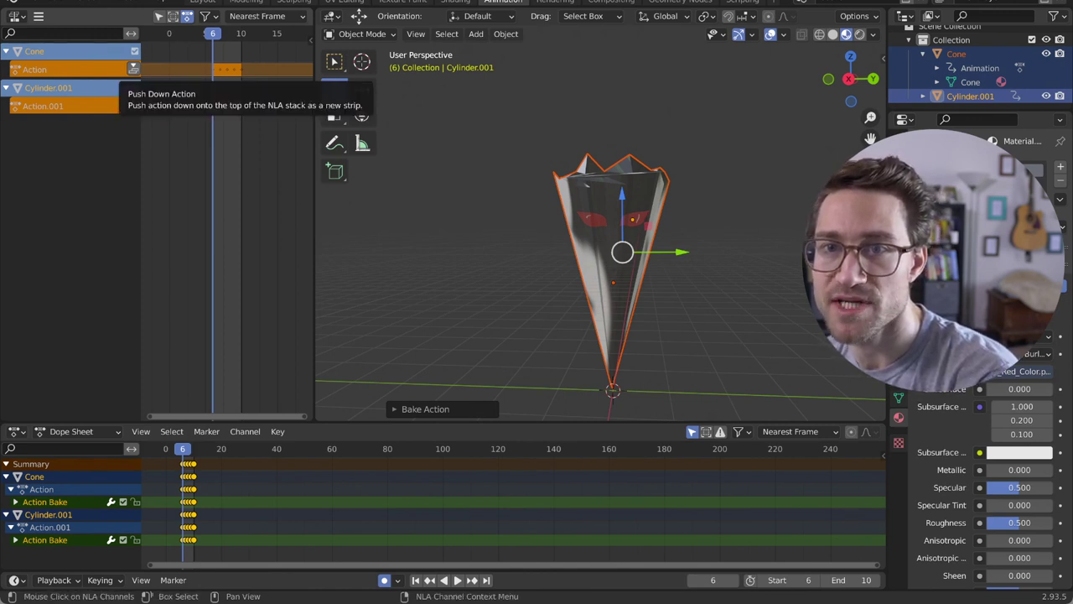
{"action": "left_click", "coordinate": [133, 69]}
{"action": "left_click", "coordinate": [133, 124]}
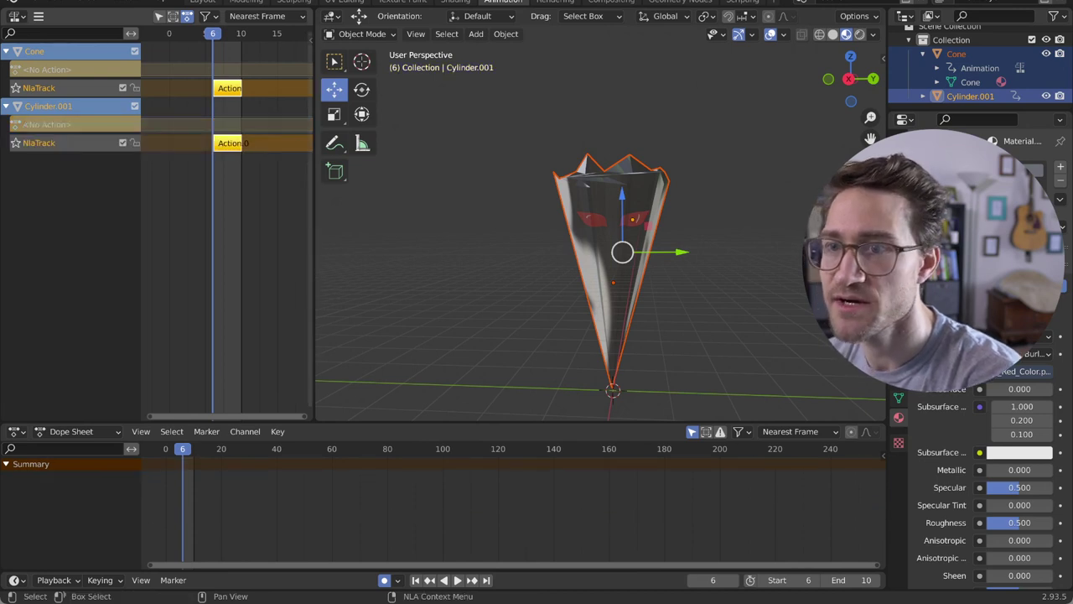
{"action": "key", "text": "space"}
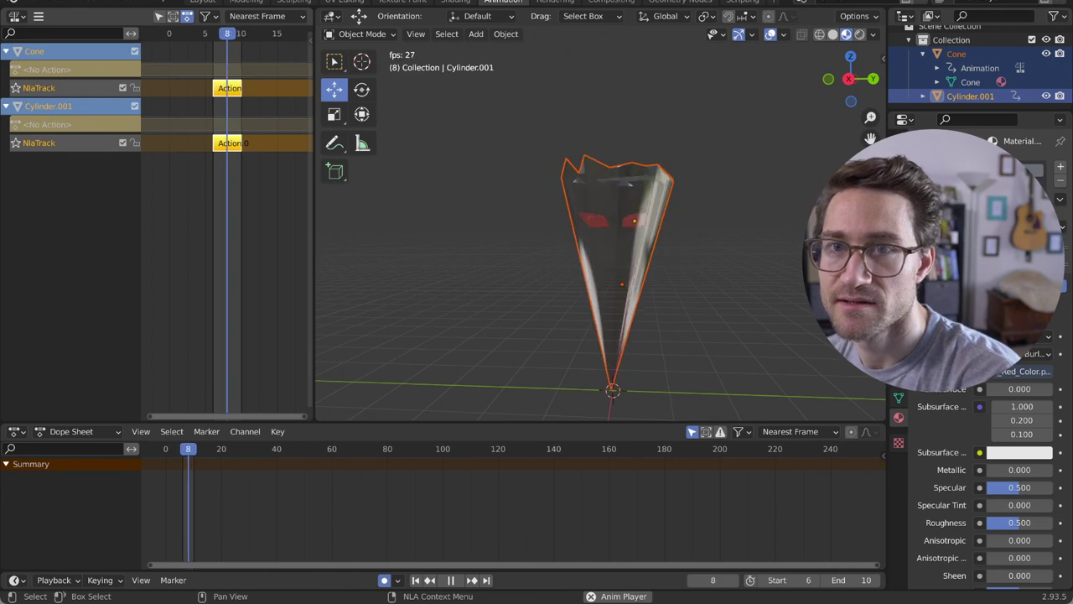
{"action": "key", "text": "Escape"}
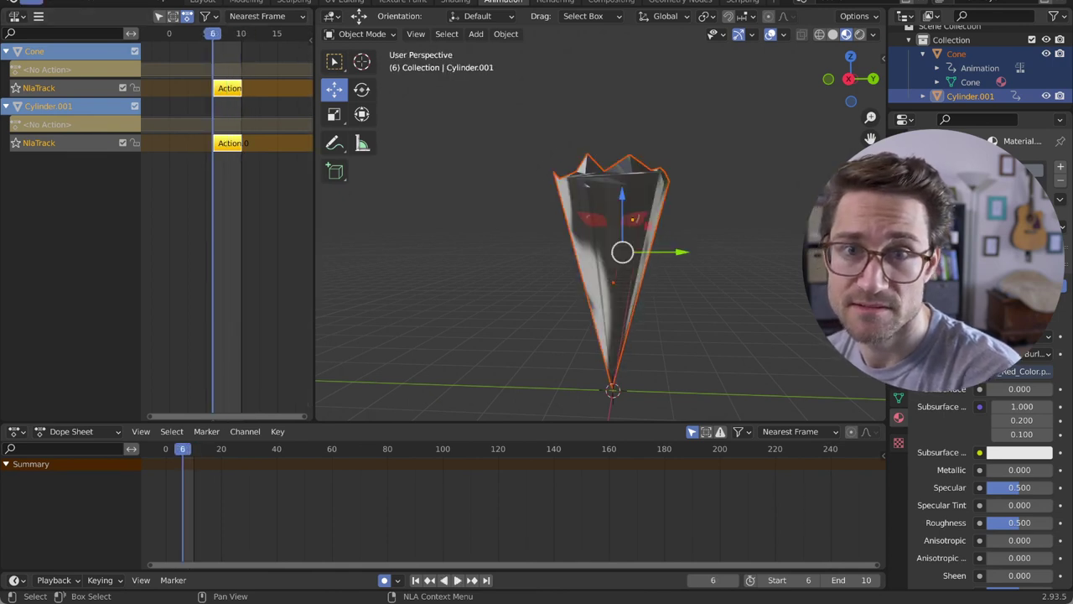
- Try to export the animated cone and eyes as glTF 2.0
{"action": "left_click", "coordinate": [31, 2]}
{"action": "mouse_move", "coordinate": [52, 201]}
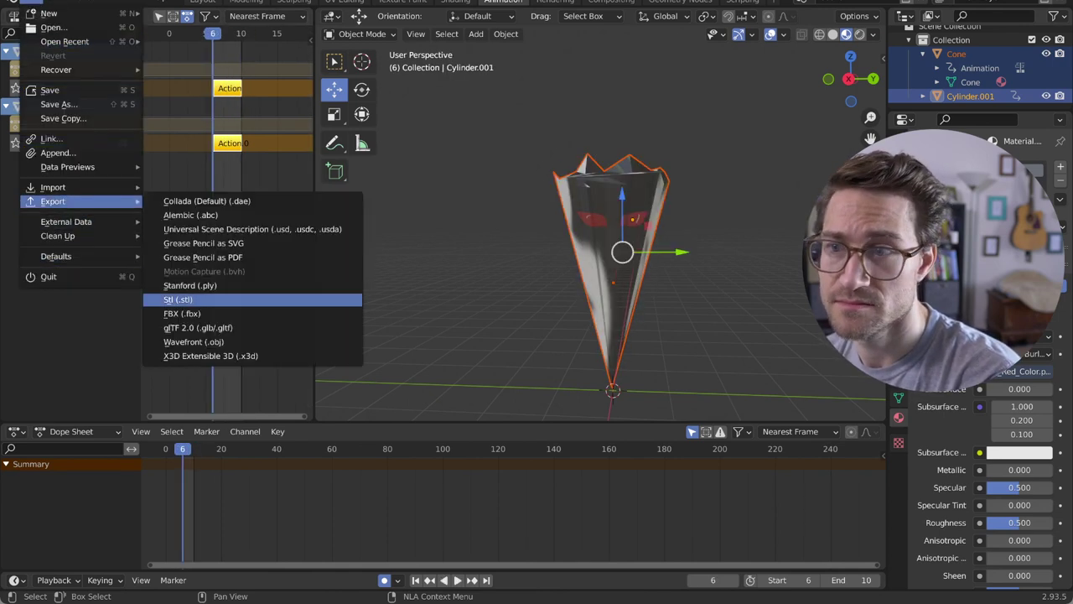
{"action": "left_click", "coordinate": [198, 328]}
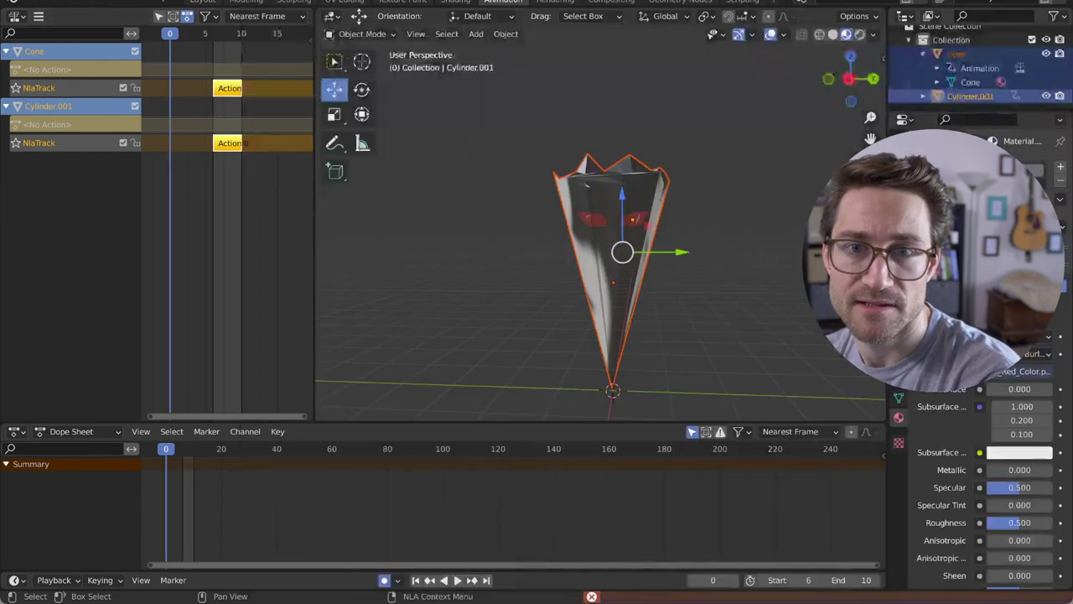
- Retry the glTF 2.0 export of the cone and eyes, and reload the glTF Viewer page in the browser
{"action": "left_click", "coordinate": [31, 2]}
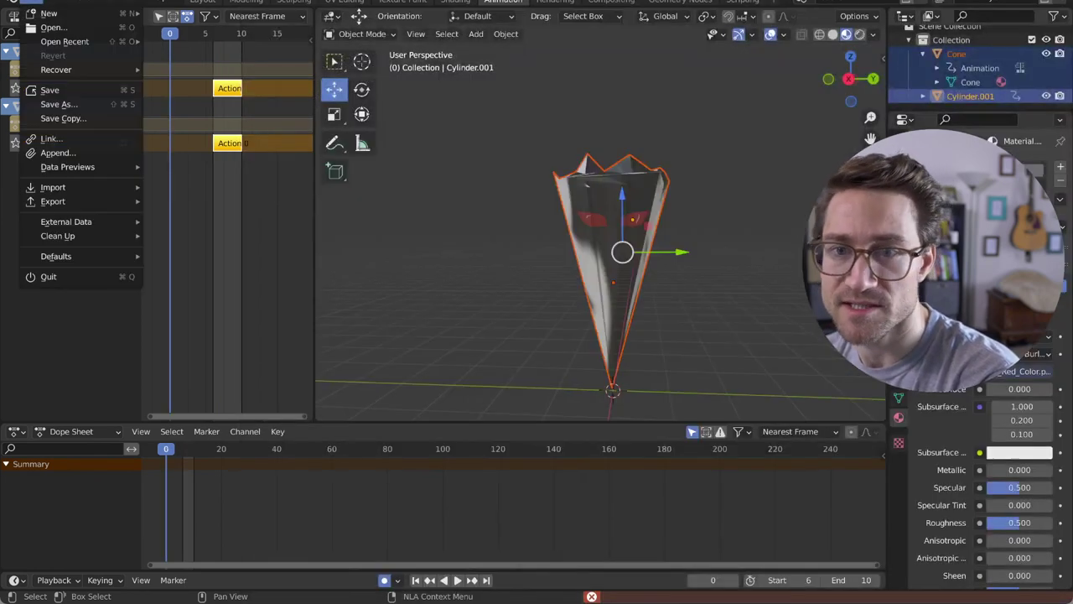
{"action": "mouse_move", "coordinate": [52, 201]}
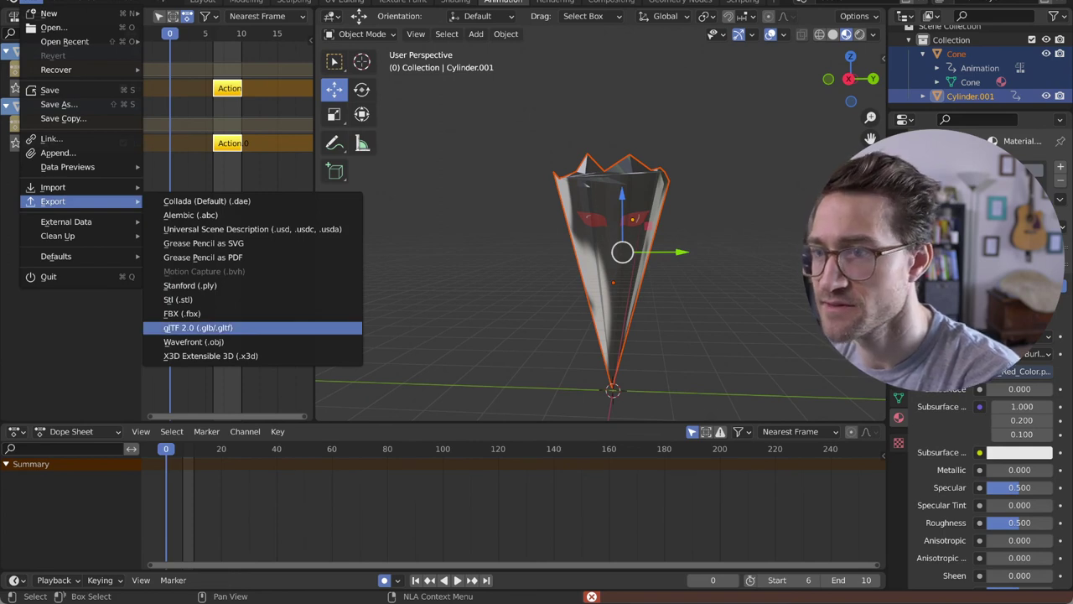
{"action": "left_click", "coordinate": [199, 327]}
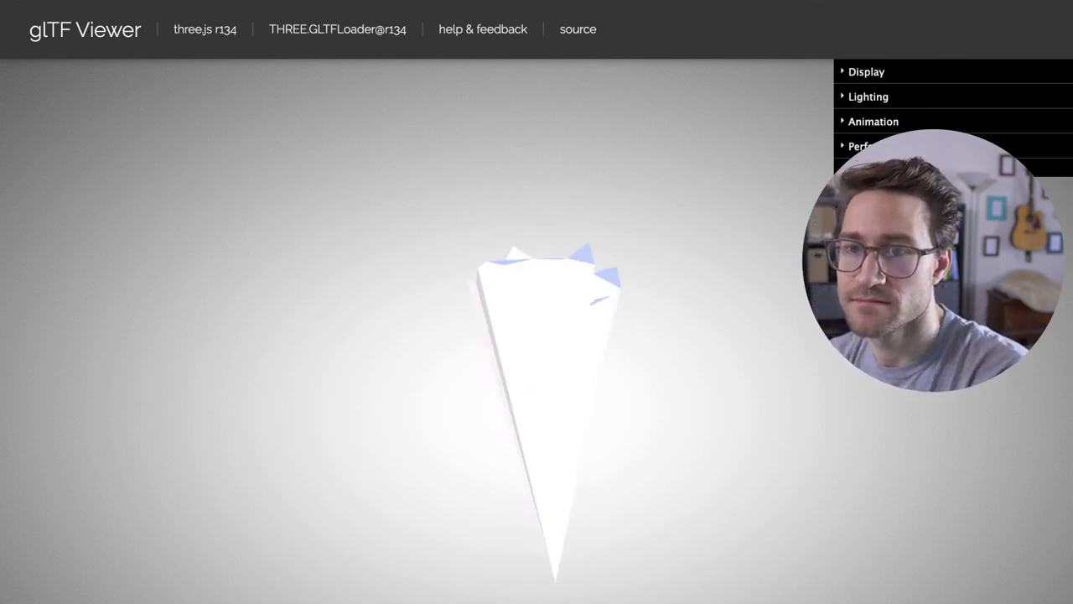
{"action": "key", "text": "super+r"}
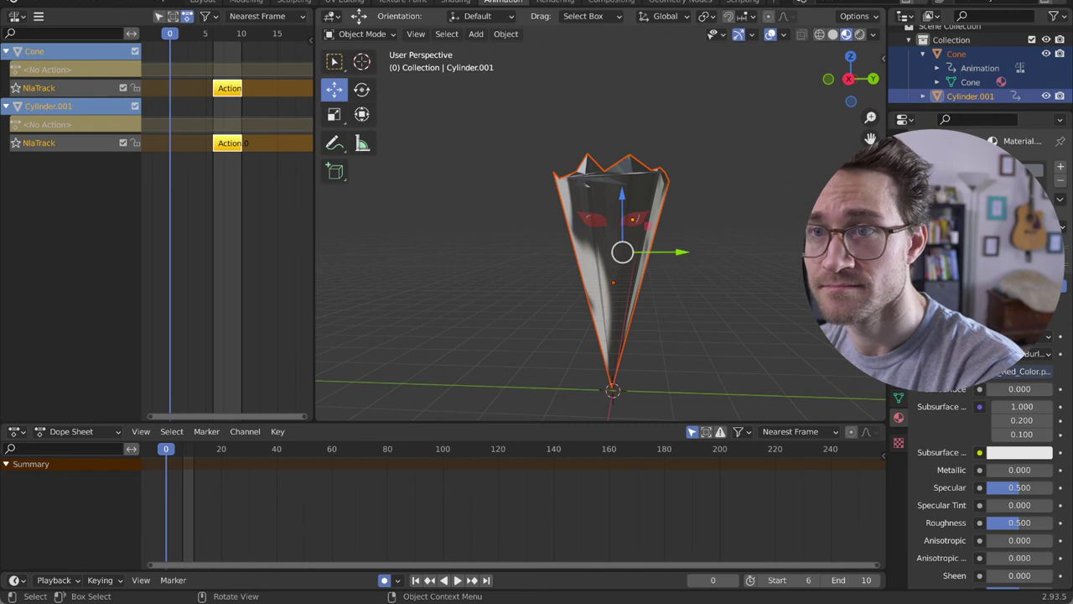
- Rebake the object actions of the cone and eyes for frames 6 to 10 with Overwrite Current Action enabled, and play the animation
{"action": "left_click", "coordinate": [506, 33]}
{"action": "mouse_move", "coordinate": [536, 348]}
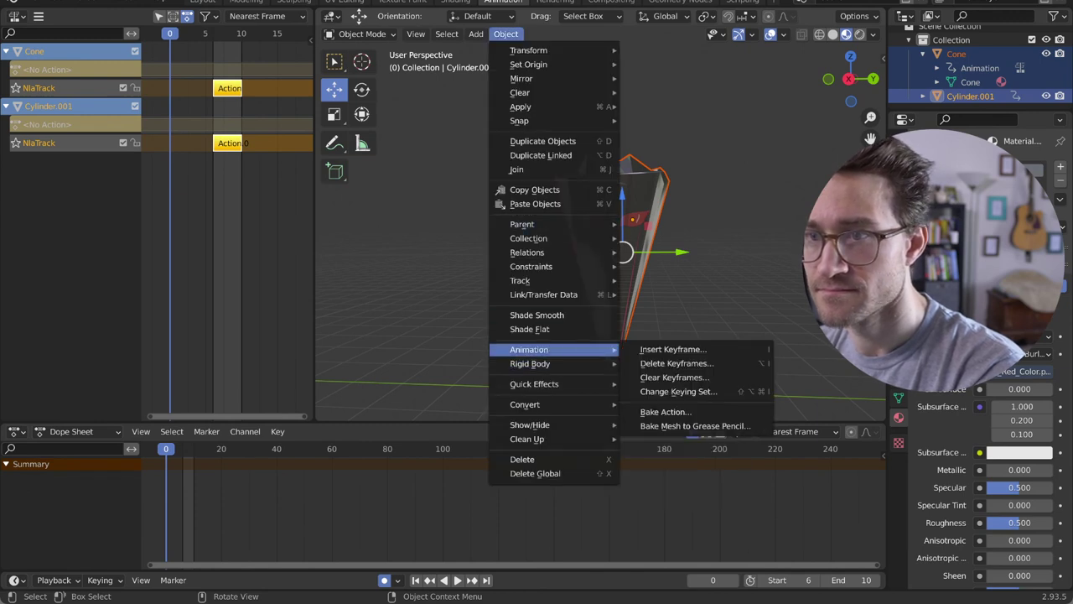
{"action": "left_click", "coordinate": [666, 412]}
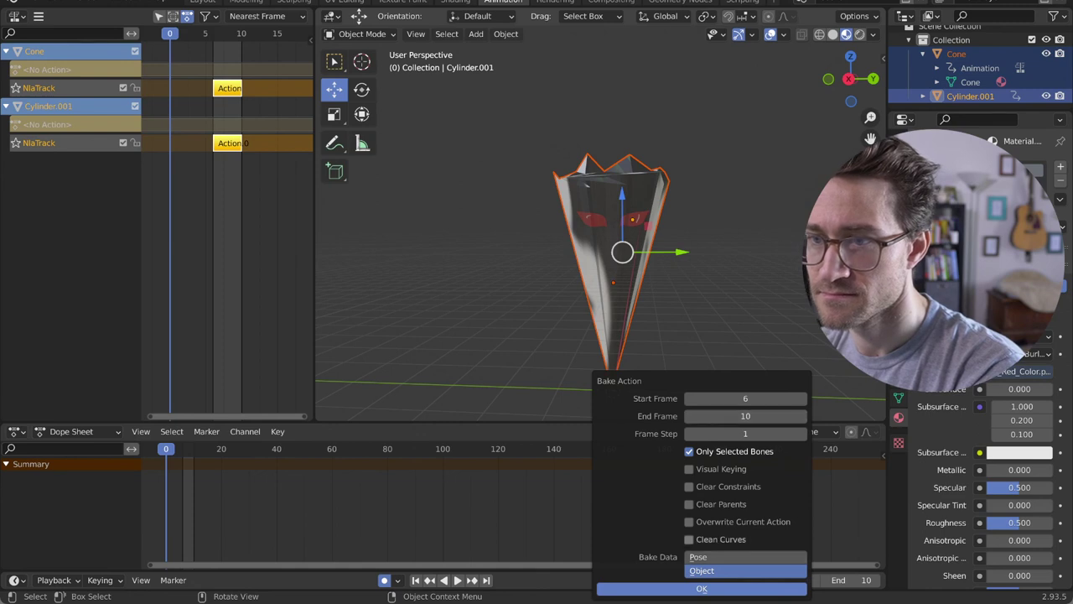
{"action": "left_click", "coordinate": [689, 521]}
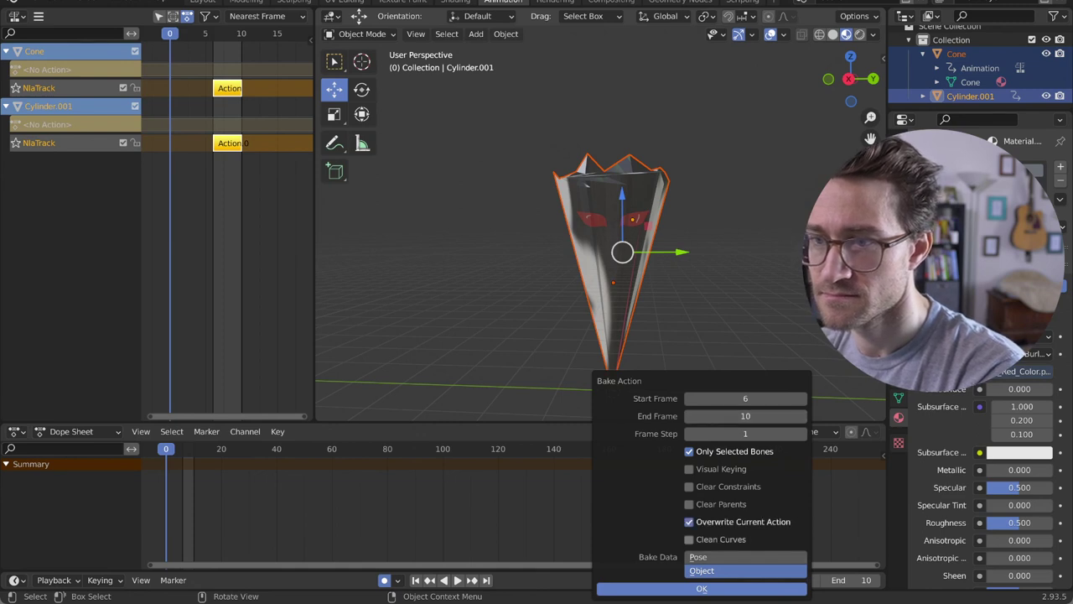
{"action": "left_click", "coordinate": [701, 589]}
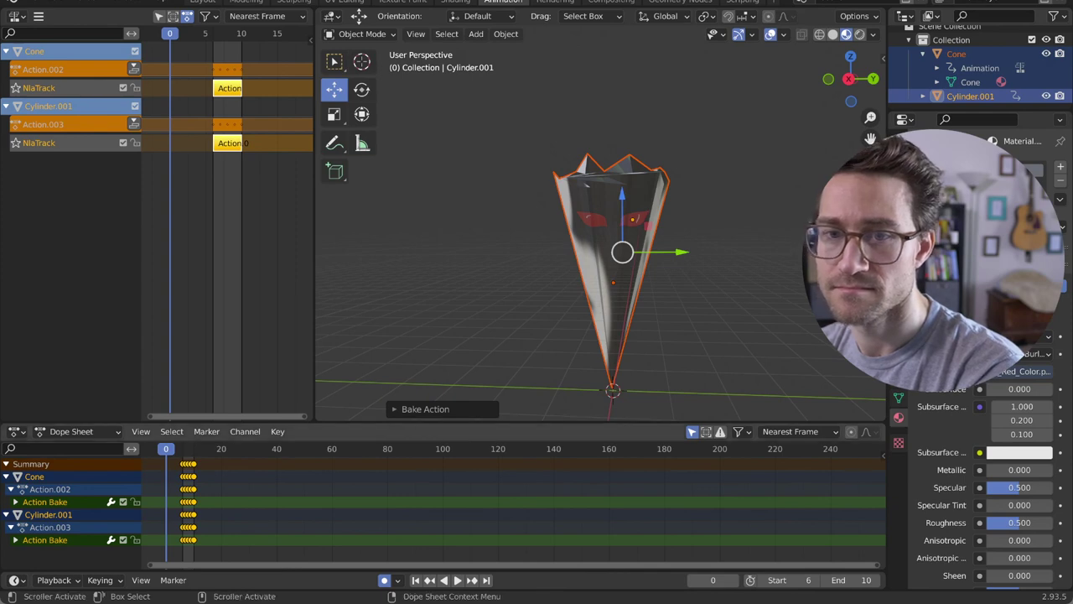
{"action": "key", "text": "space"}
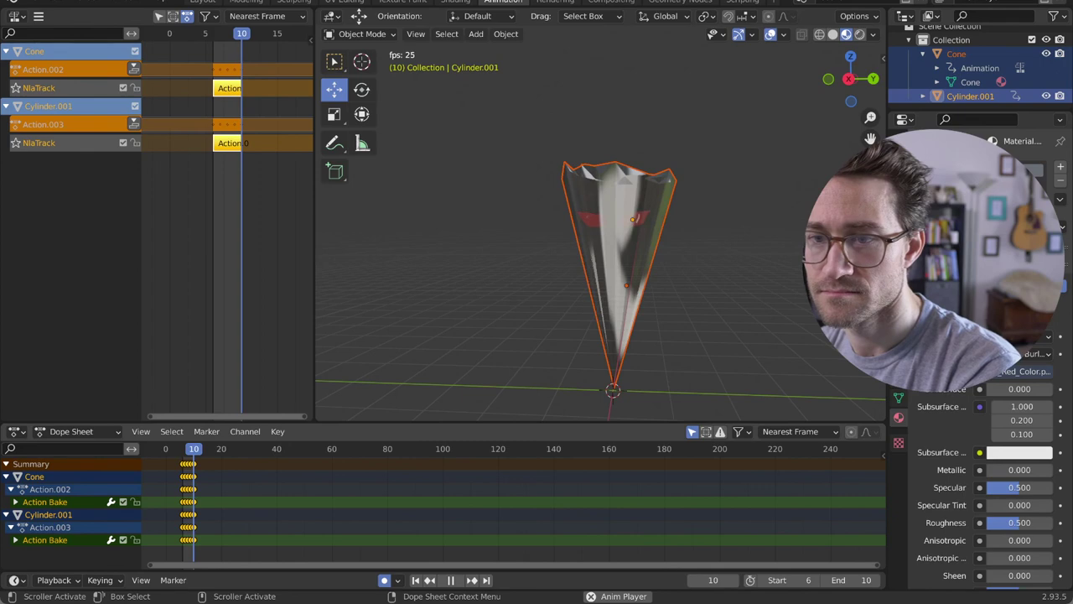
{"action": "key", "text": "space"}
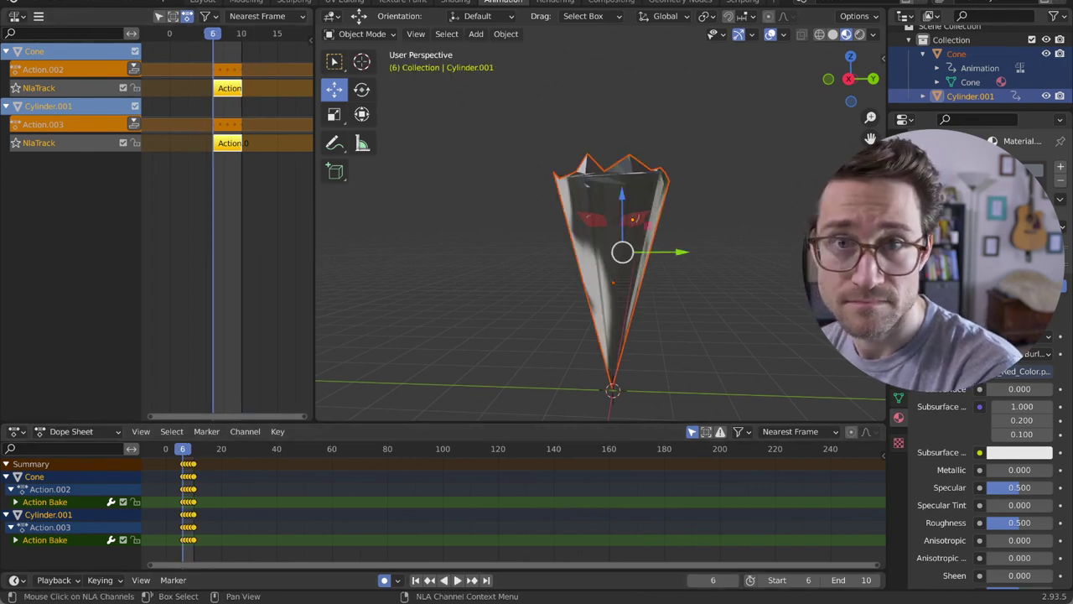
- Try to export the rebaked cone and eyes as glTF 2.0 and read through the Python error report
{"action": "left_click", "coordinate": [31, 3]}
{"action": "mouse_move", "coordinate": [54, 202]}
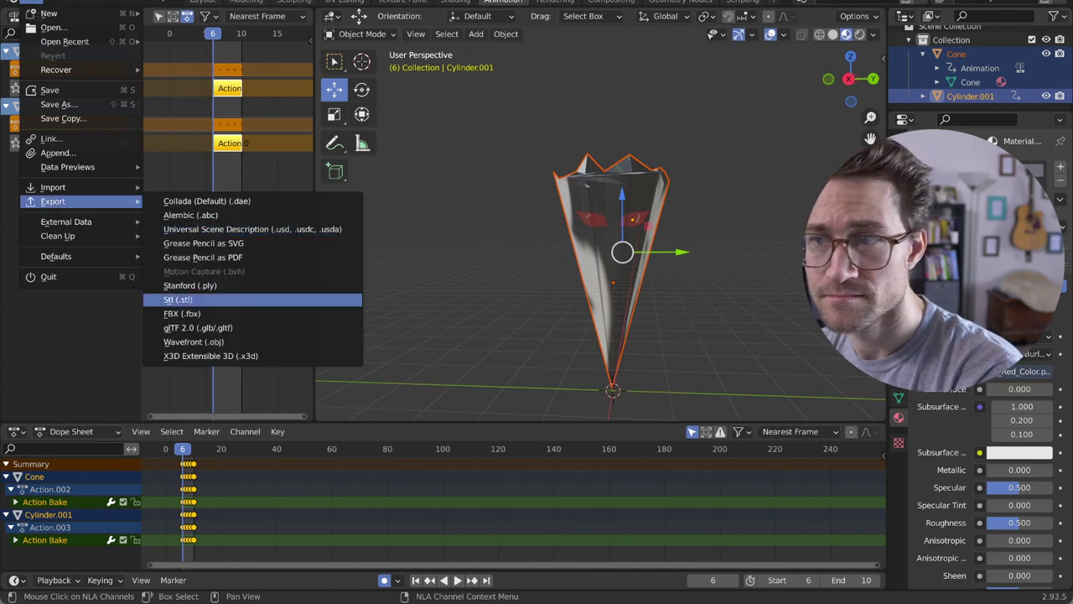
{"action": "left_click", "coordinate": [194, 328]}
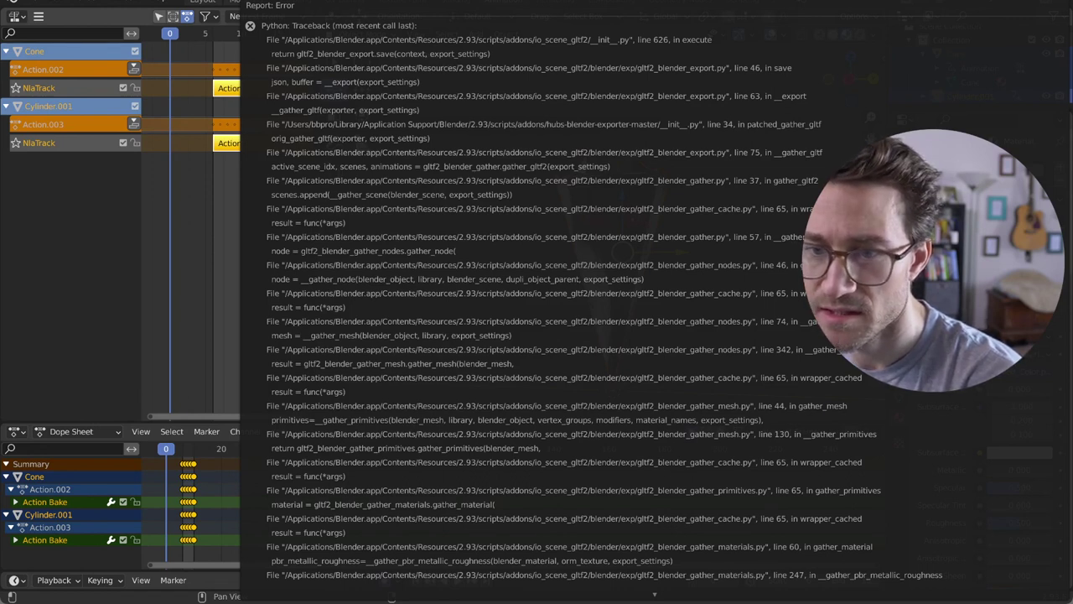
{"action": "scroll", "coordinate": [586, 293], "scroll_direction": "down", "scroll_amount": 8}
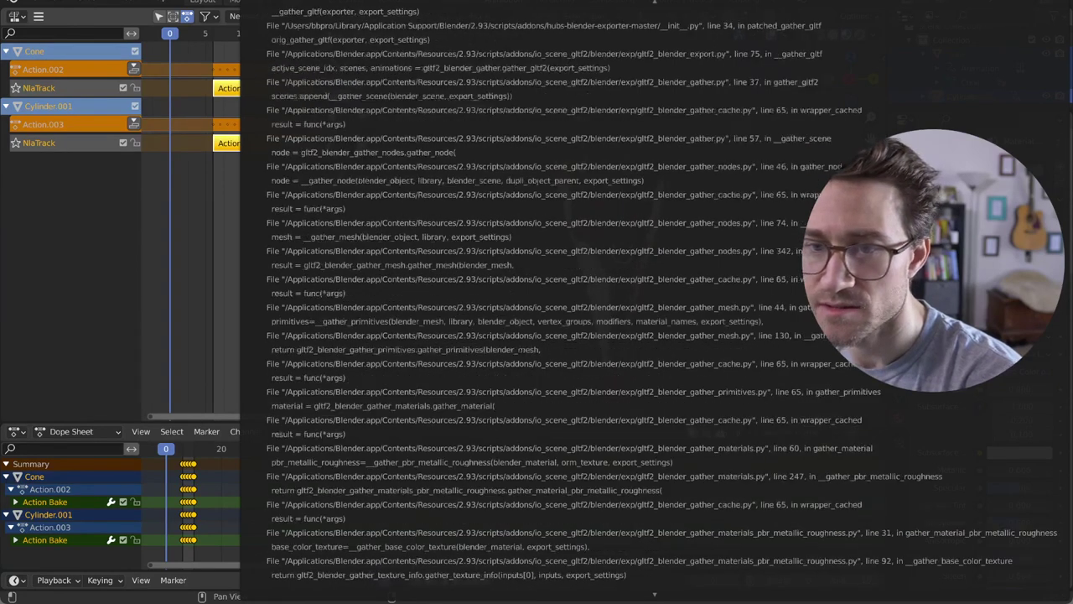
{"action": "scroll", "coordinate": [587, 294], "scroll_direction": "down", "scroll_amount": 1}
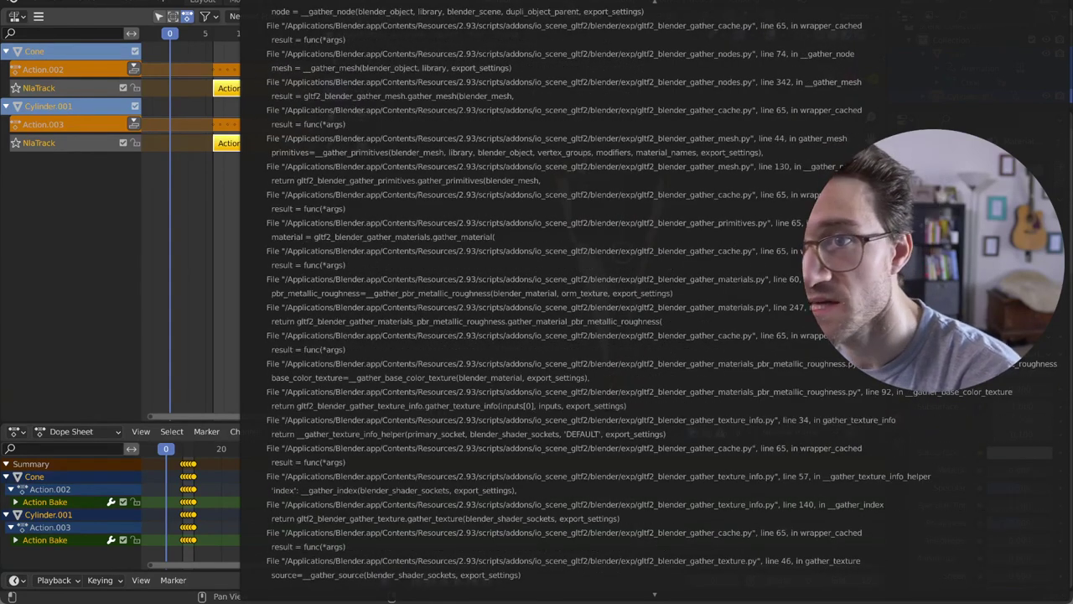
{"action": "scroll", "coordinate": [587, 294], "scroll_direction": "up", "scroll_amount": 2}
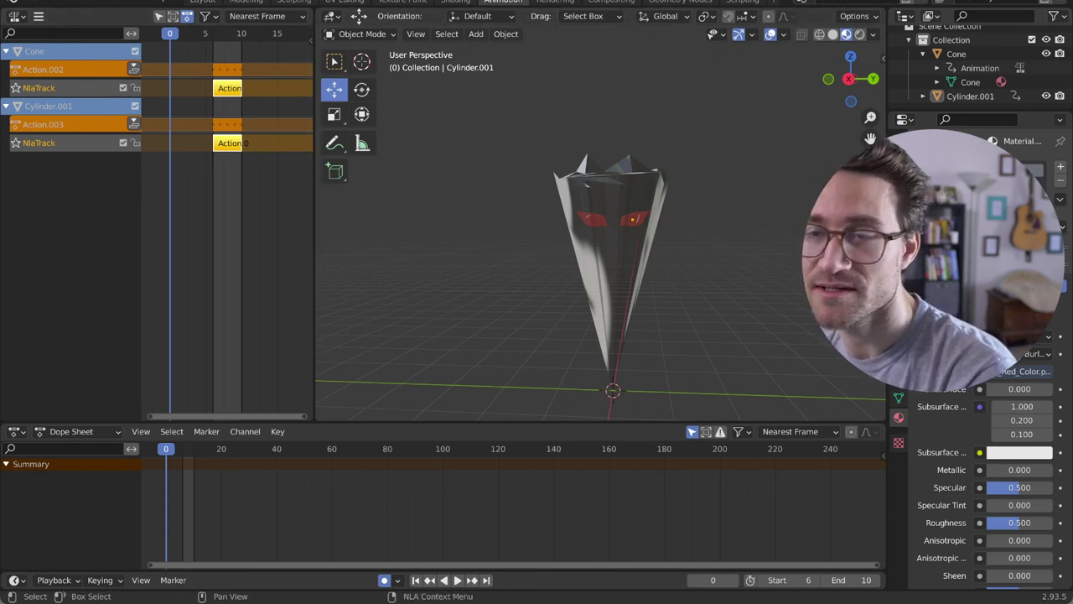
{"action": "right_click", "coordinate": [496, 2]}
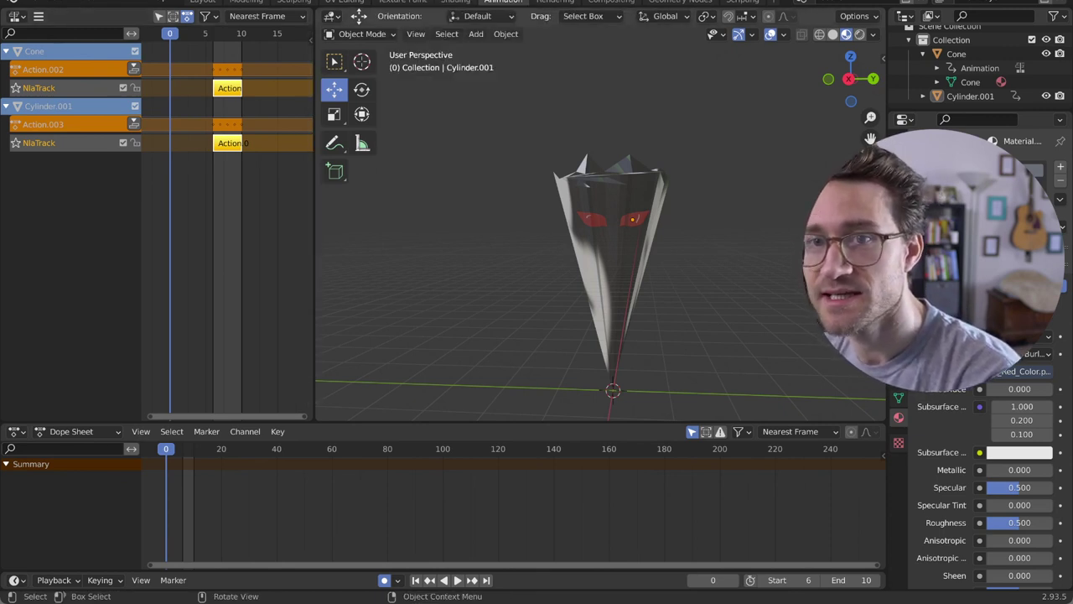
{"action": "right_click", "coordinate": [77, 52]}
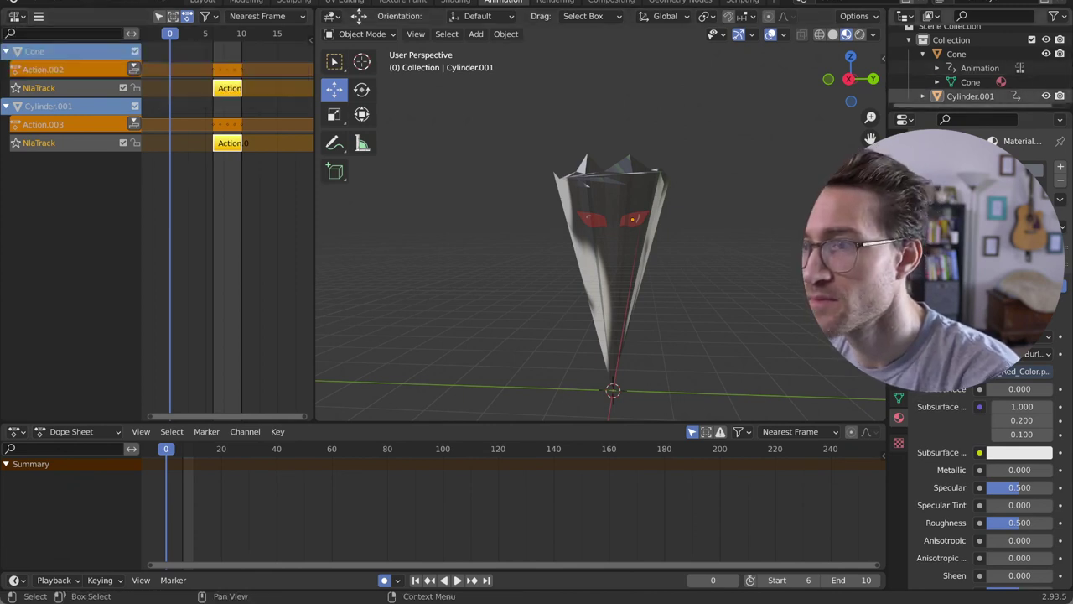
{"action": "right_click", "coordinate": [973, 69]}
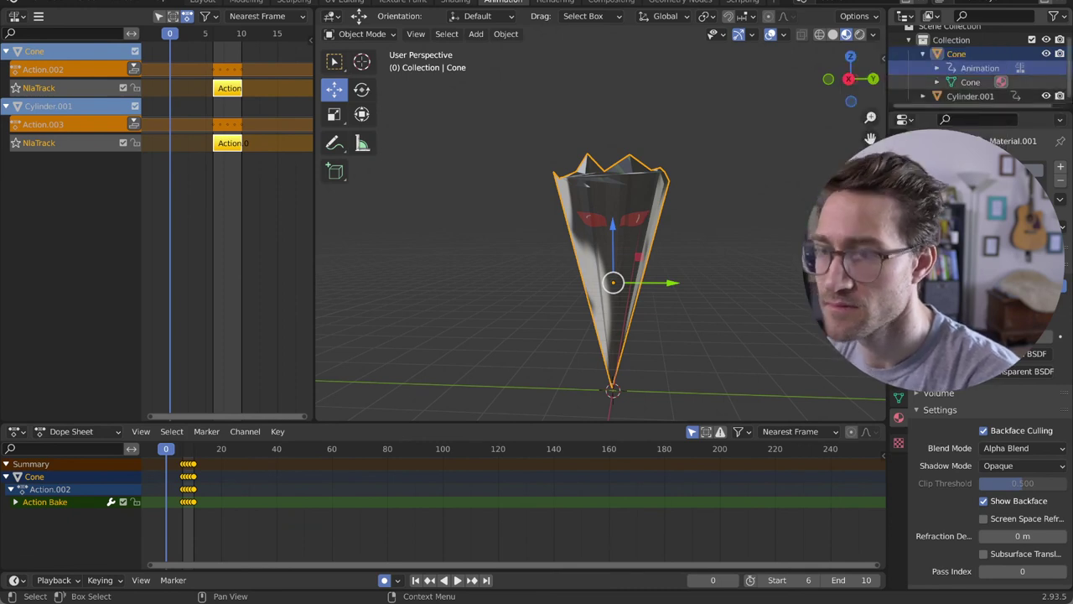
{"action": "left_click", "coordinate": [922, 69]}
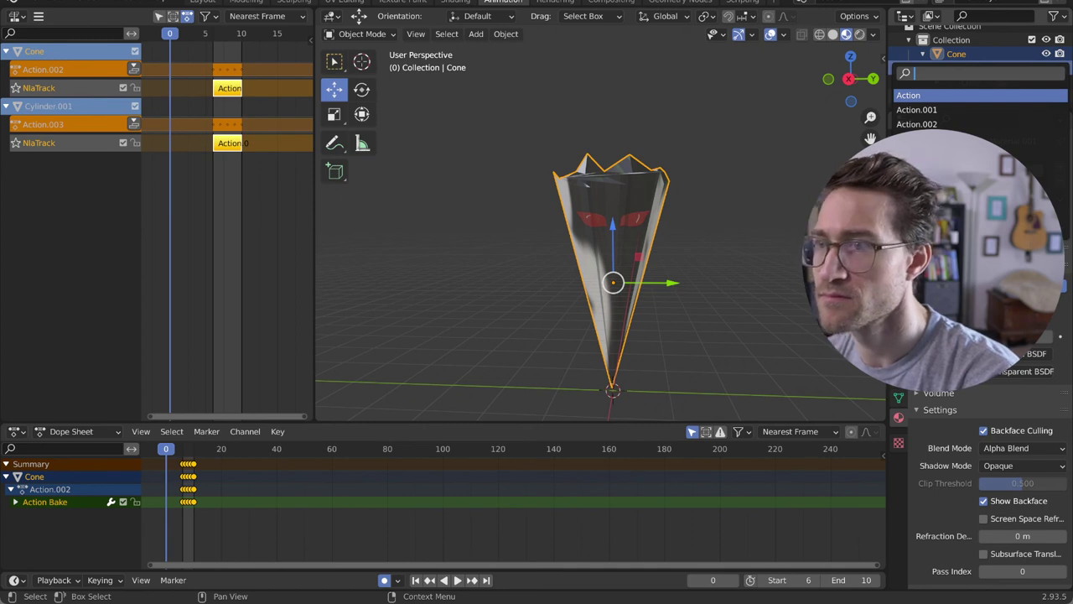
{"action": "type", "text": "de"}
{"action": "key", "text": "Escape"}
- Unlink the baked action from the Cone's animation data in the outliner
{"action": "right_click", "coordinate": [982, 69]}
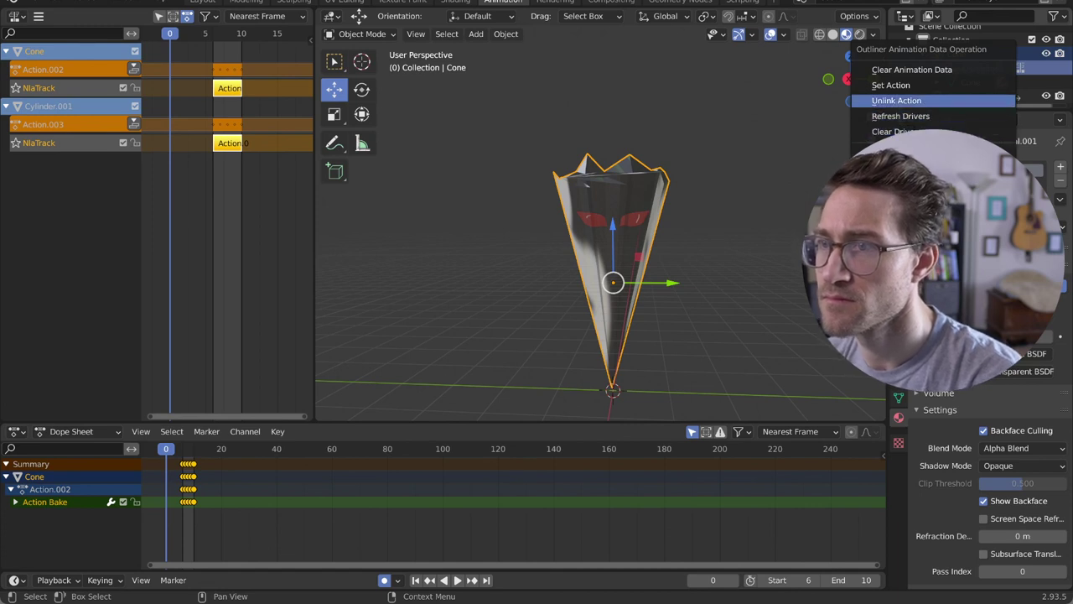
{"action": "left_click", "coordinate": [897, 101]}
{"action": "right_click", "coordinate": [922, 69]}
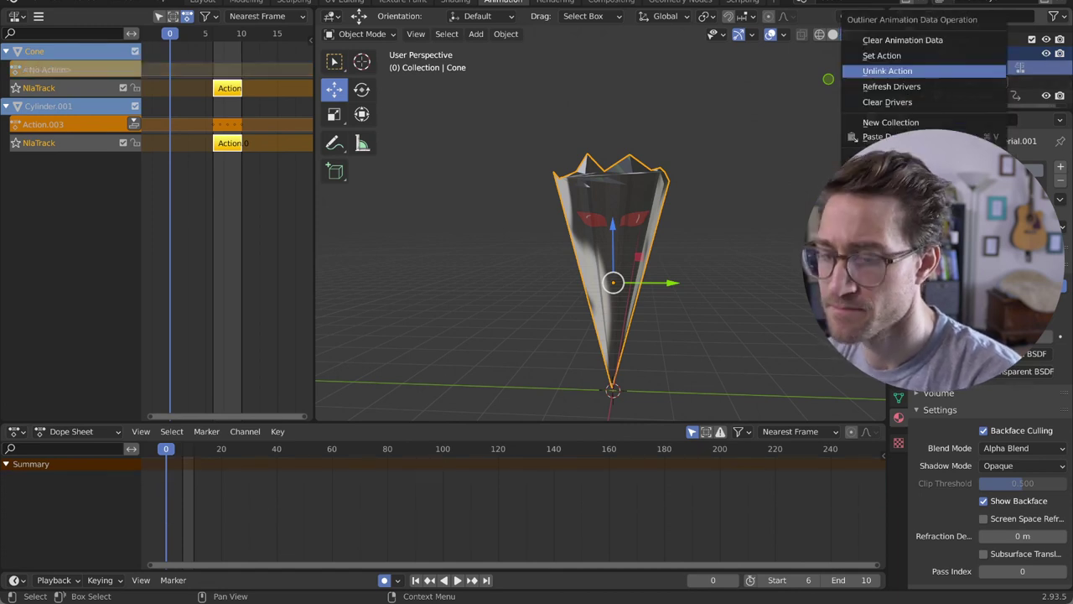
{"action": "left_click", "coordinate": [923, 70]}
- Delete the cone, undo the deletion, and check the restored model in the viewport
{"action": "key", "text": "Delete"}
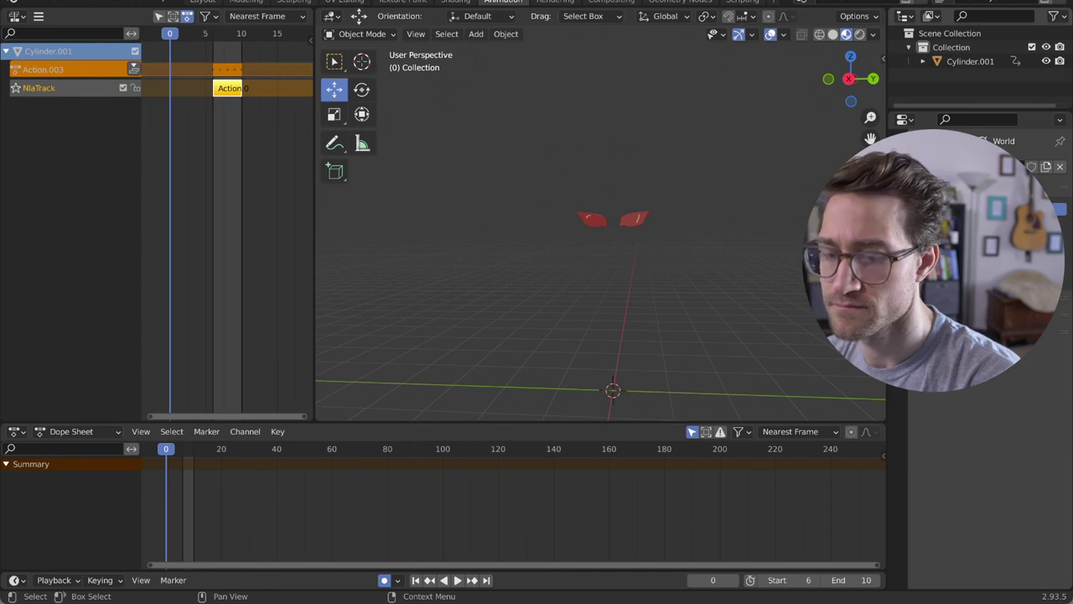
{"action": "key", "text": "ctrl+z"}
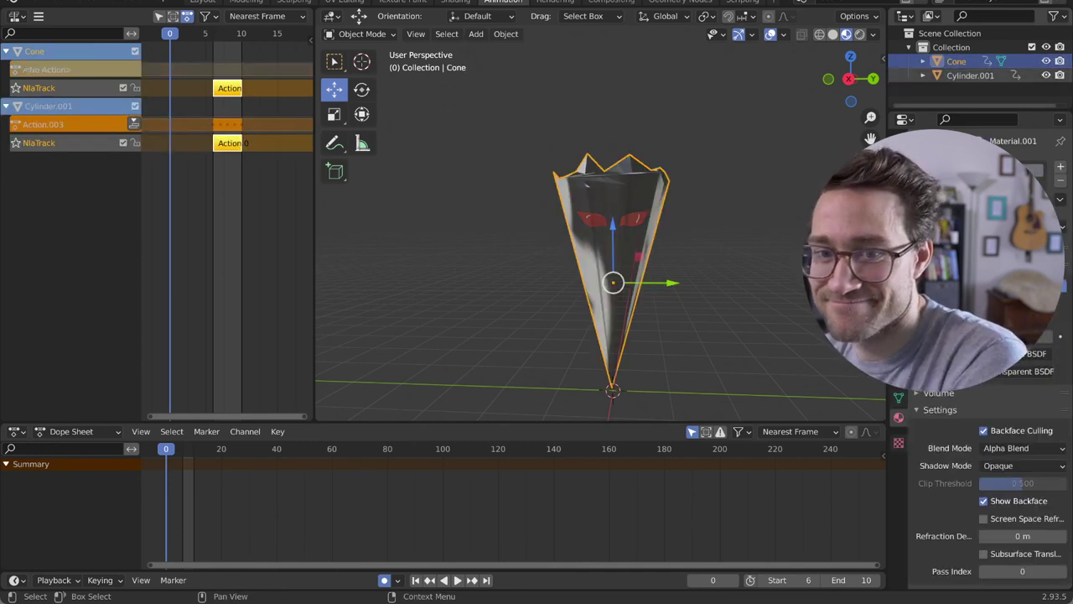
{"action": "scroll", "coordinate": [599, 251], "scroll_direction": "down", "scroll_amount": 3}
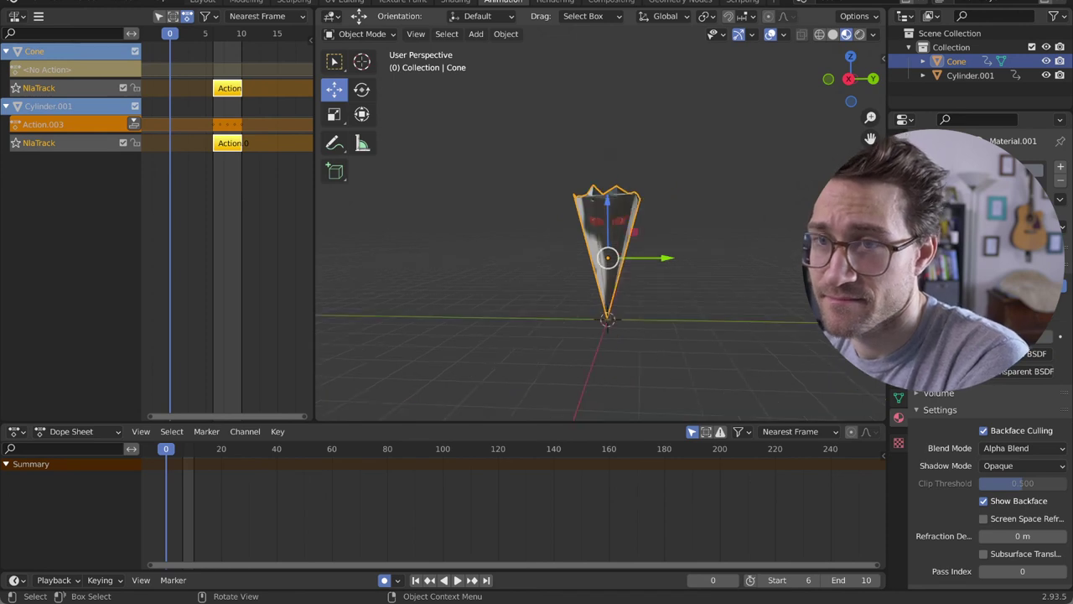
{"action": "scroll", "coordinate": [599, 252], "scroll_direction": "up", "scroll_amount": 5}
{"action": "scroll", "coordinate": [599, 251], "scroll_direction": "down", "scroll_amount": 3}
{"action": "mouse_move", "coordinate": [600, 251]}
{"action": "middle_mouse_down"}
{"action": "mouse_move", "coordinate": [549, 302]}
{"action": "mouse_move", "coordinate": [599, 251]}
{"action": "middle_mouse_up"}
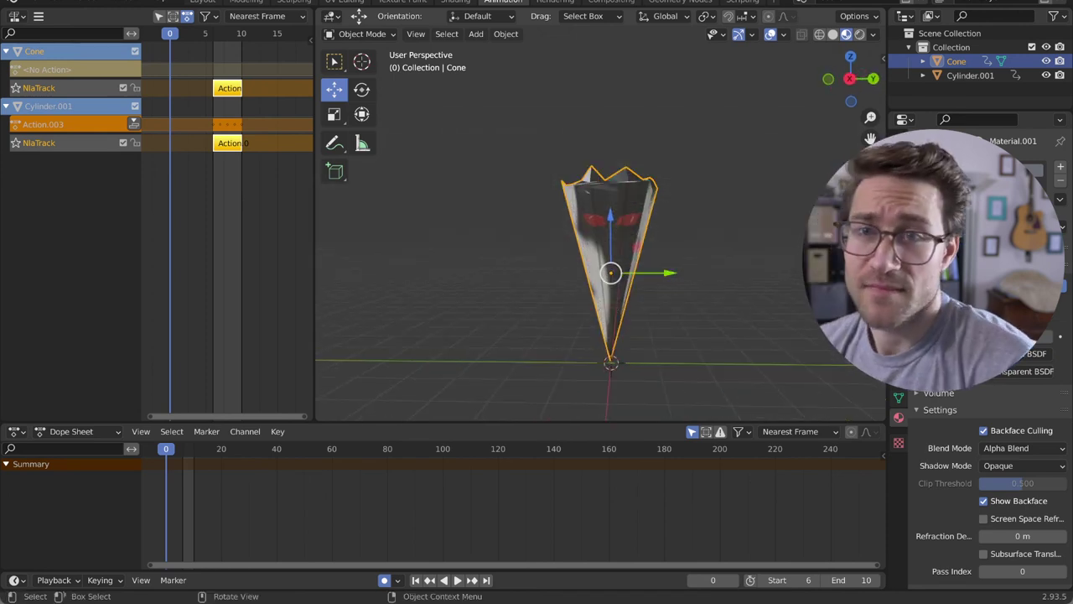